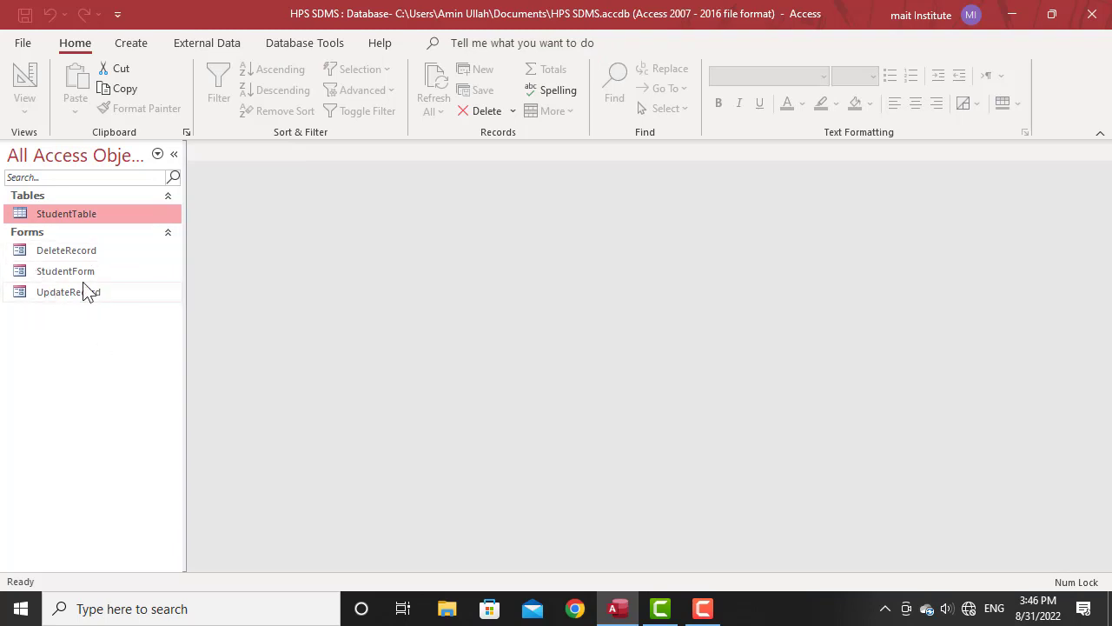
Preview StudentForm, then rename it to 'Admission Form' in the Navigation Pane.
double_click(71, 272)
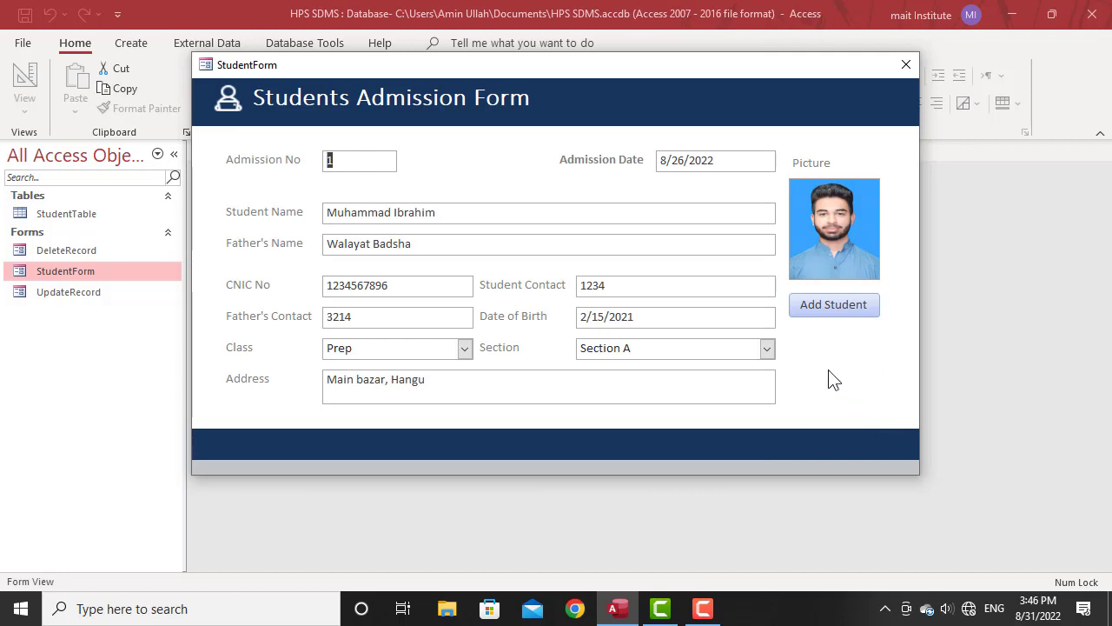
click(905, 66)
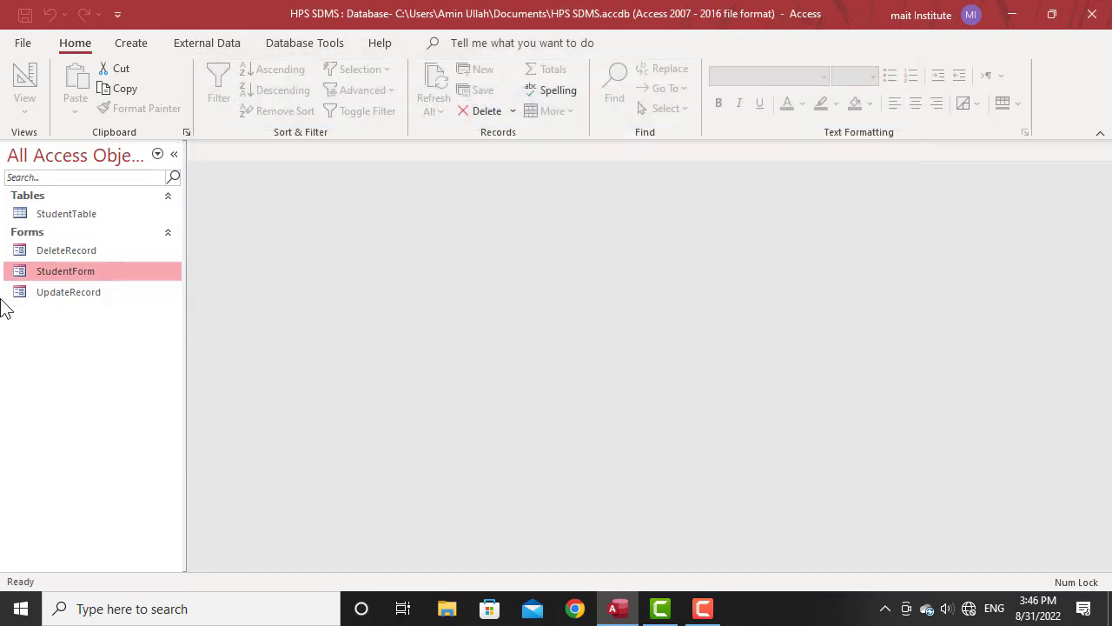
right_click(58, 274)
click(122, 396)
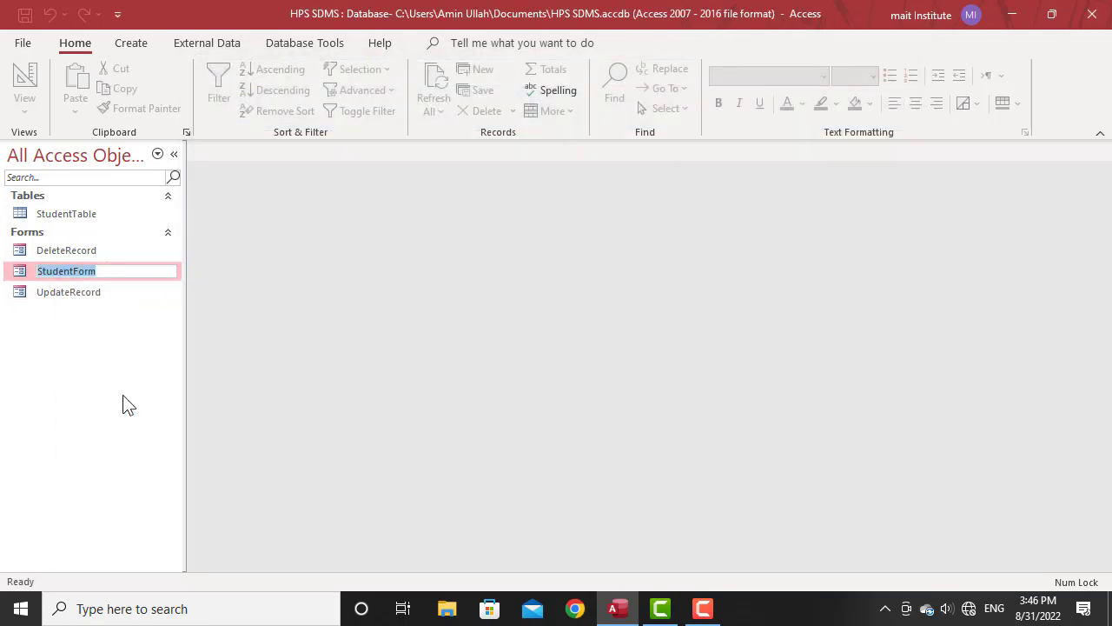
text(Ad)
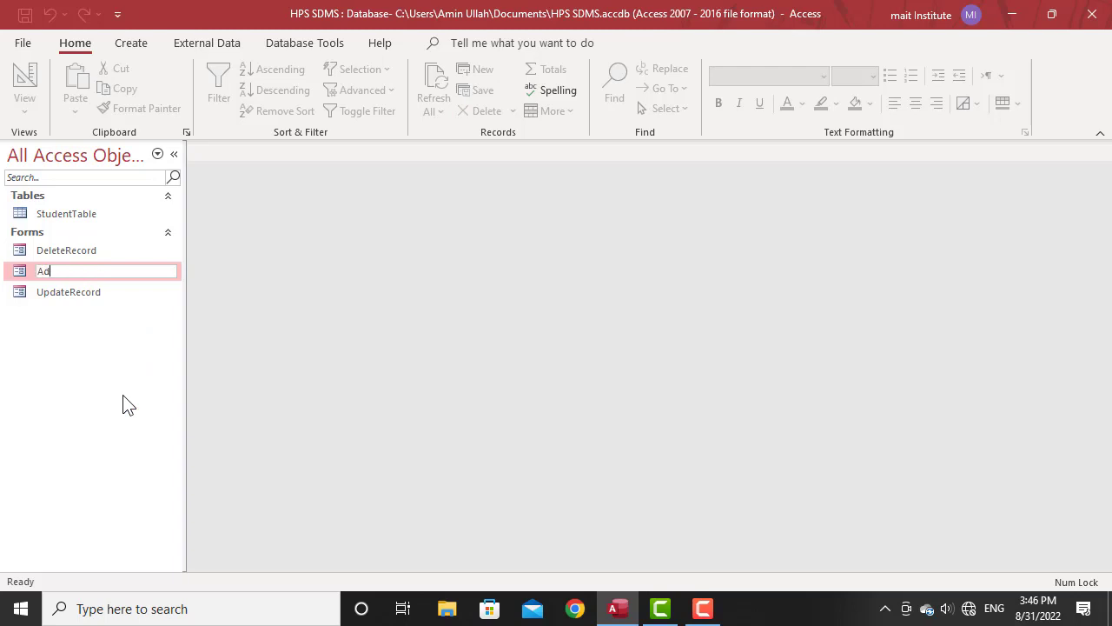
text(mission Form)
key(Return)
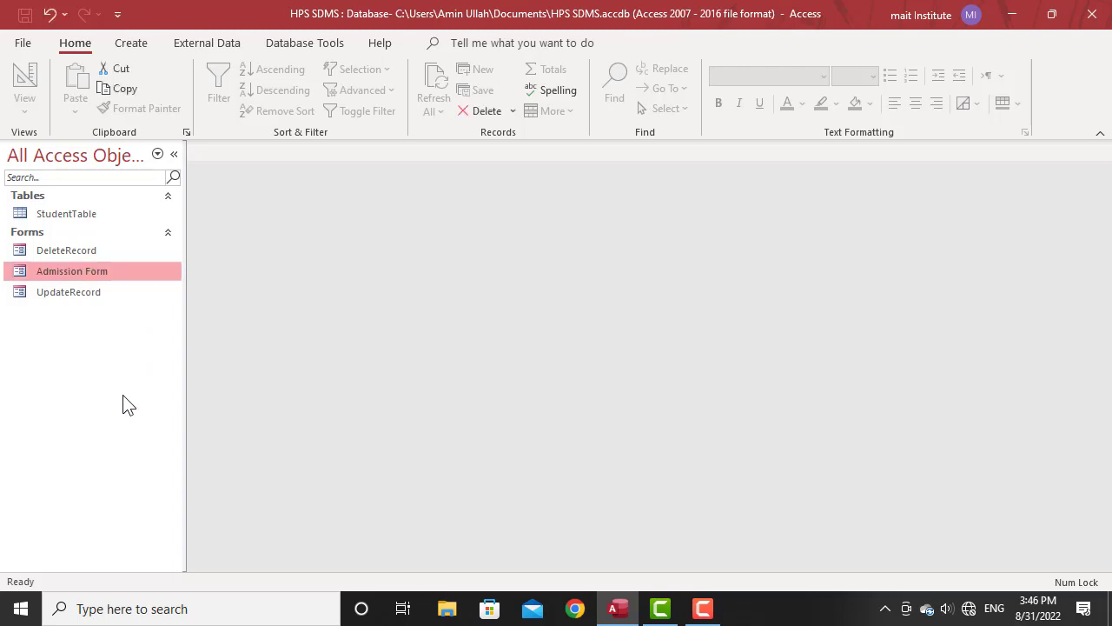
Review the DeleteRecord and UpdateRecord forms and their record search list, then select StudentTable.
click(41, 273)
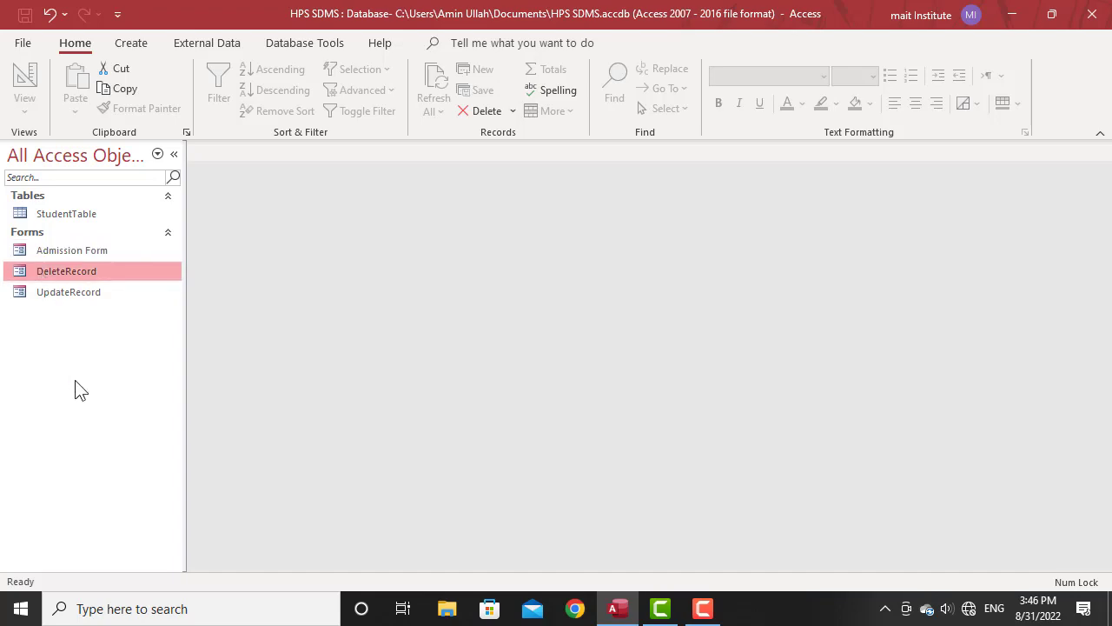
double_click(73, 274)
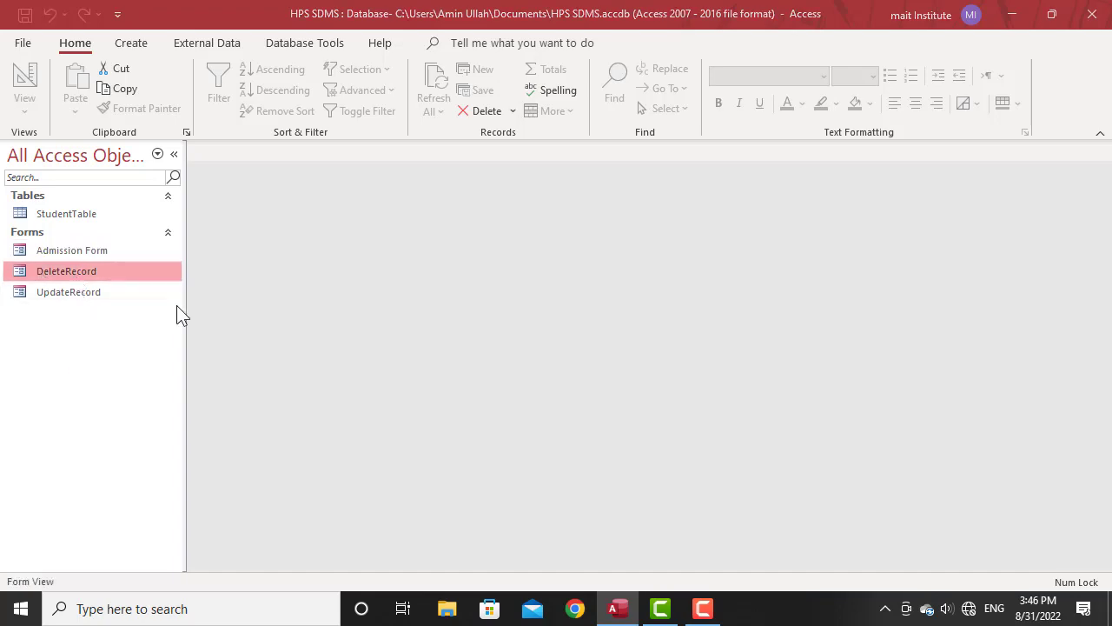
click(906, 63)
double_click(75, 294)
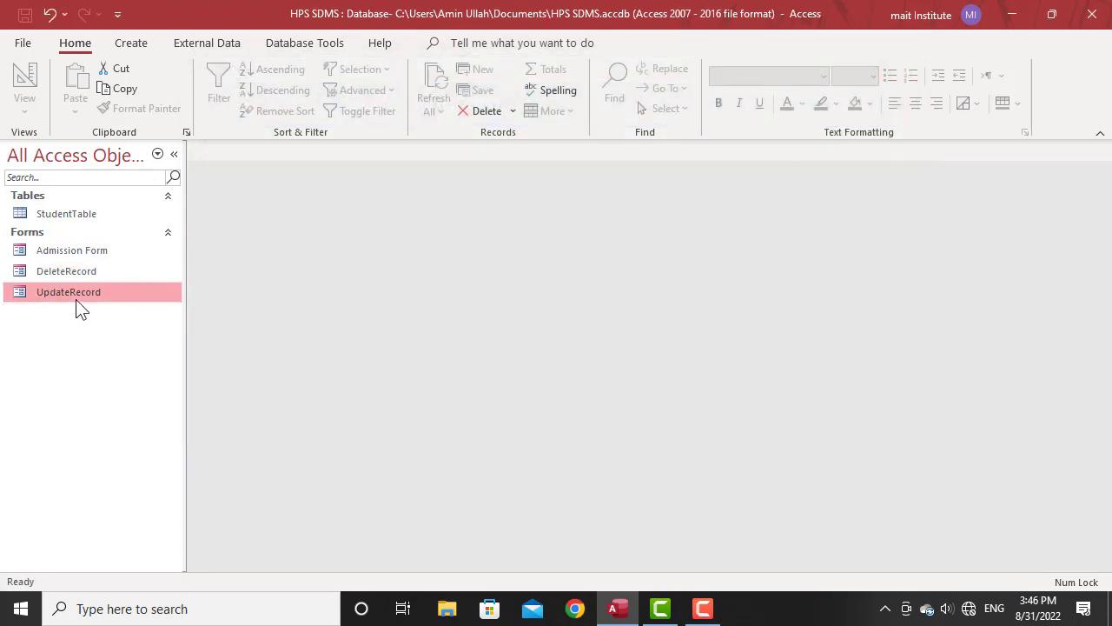
click(871, 317)
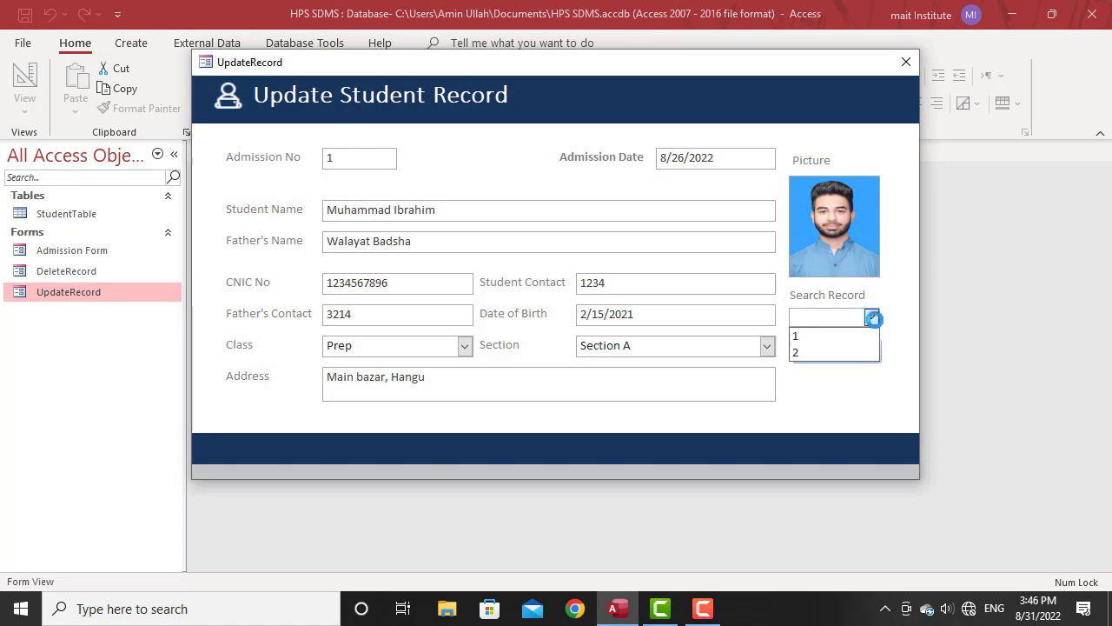
click(837, 417)
click(906, 62)
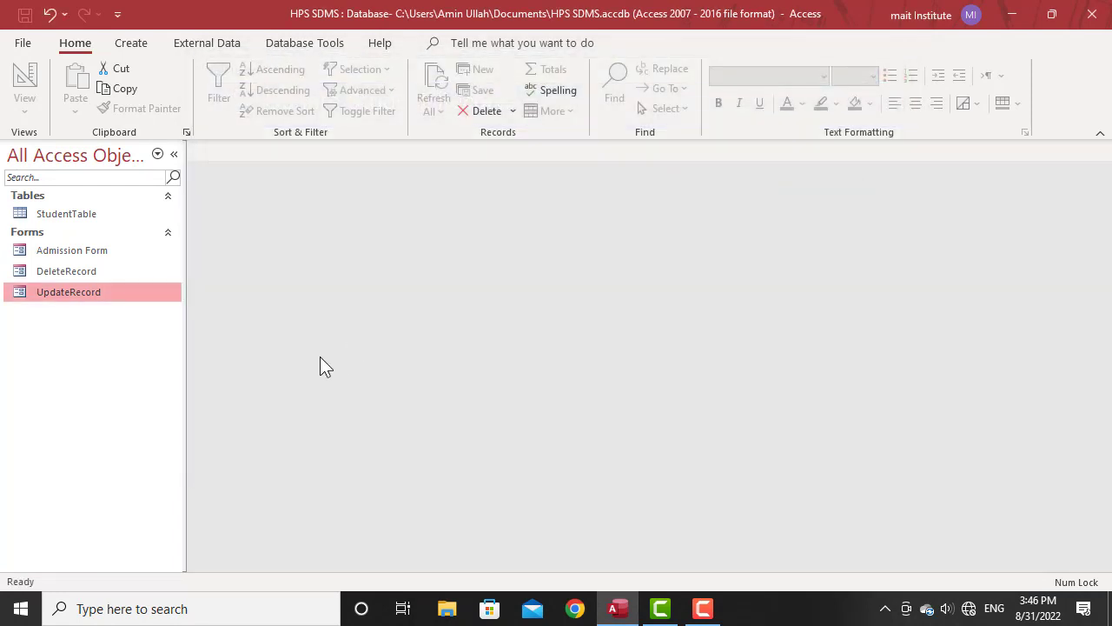
click(72, 219)
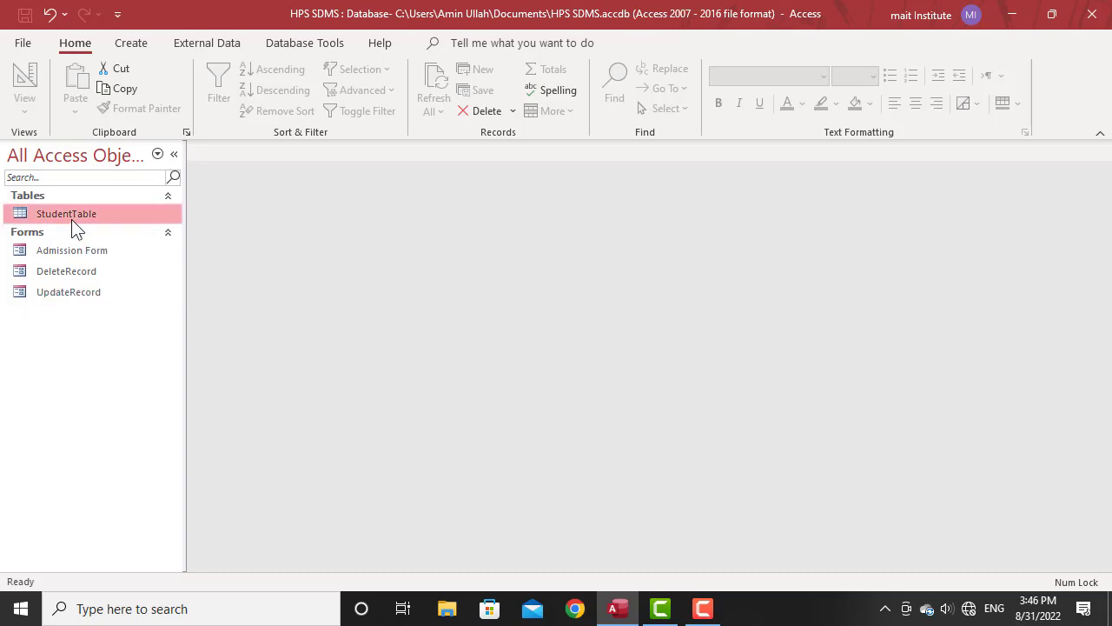
double_click(62, 253)
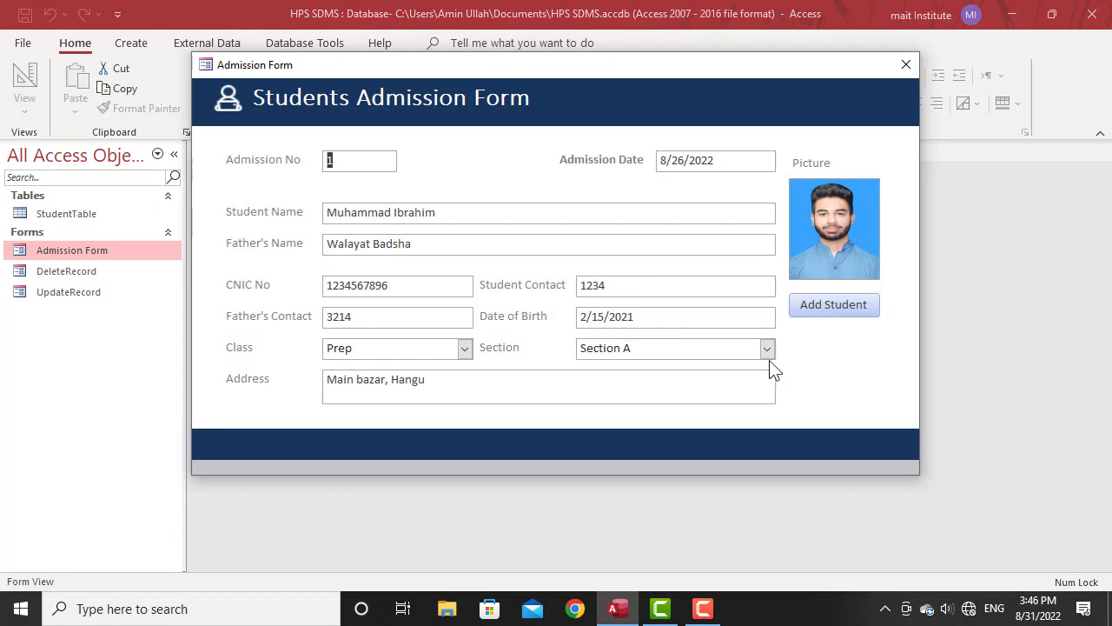
click(465, 348)
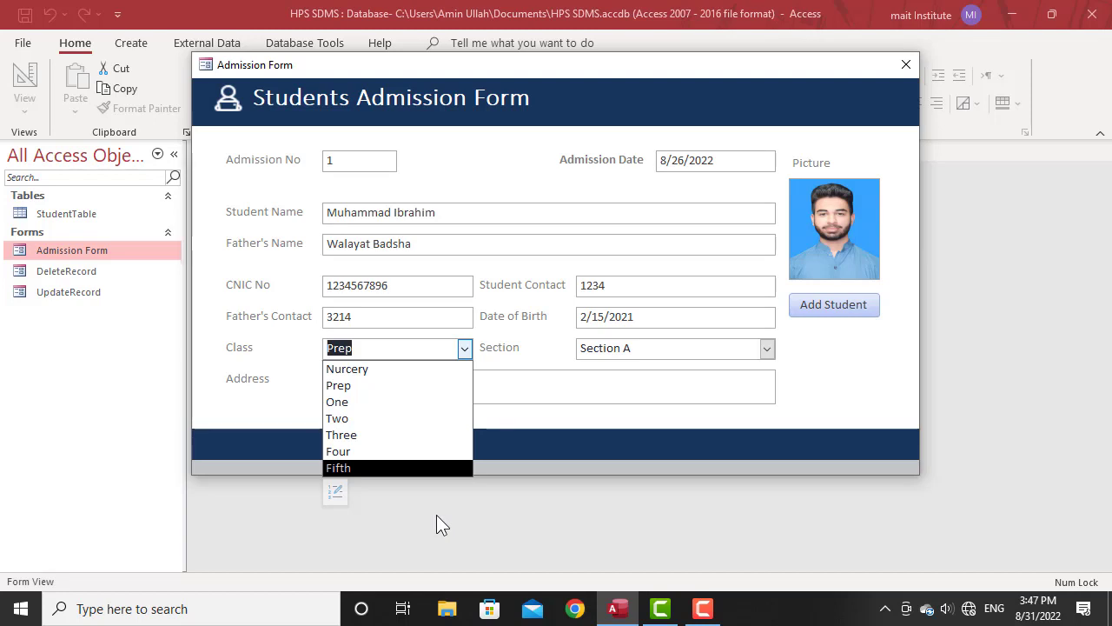
click(573, 415)
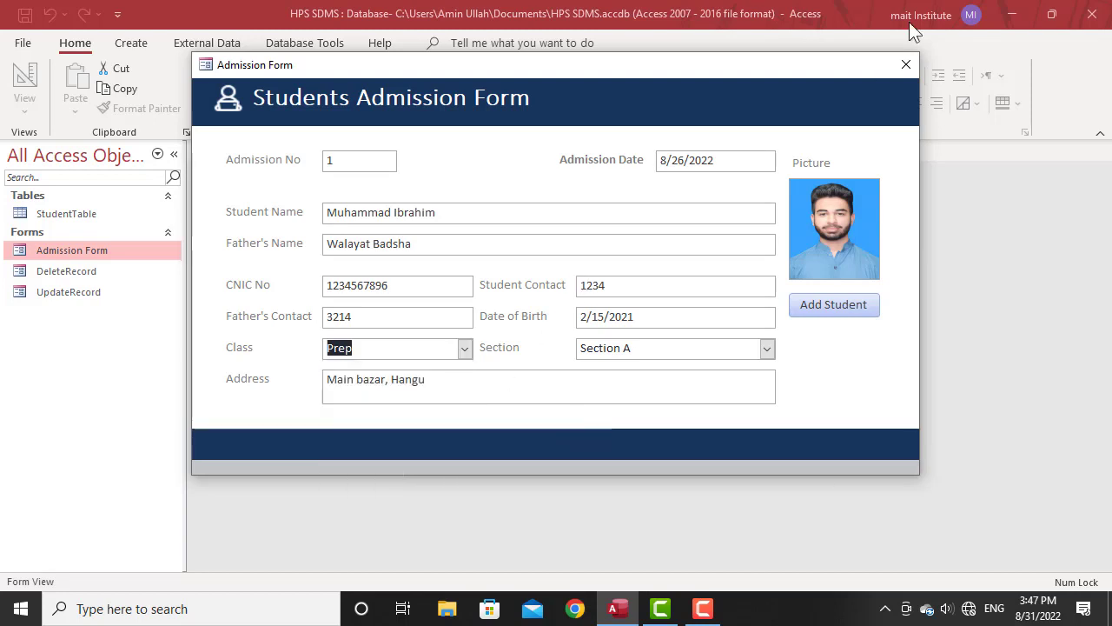
click(906, 65)
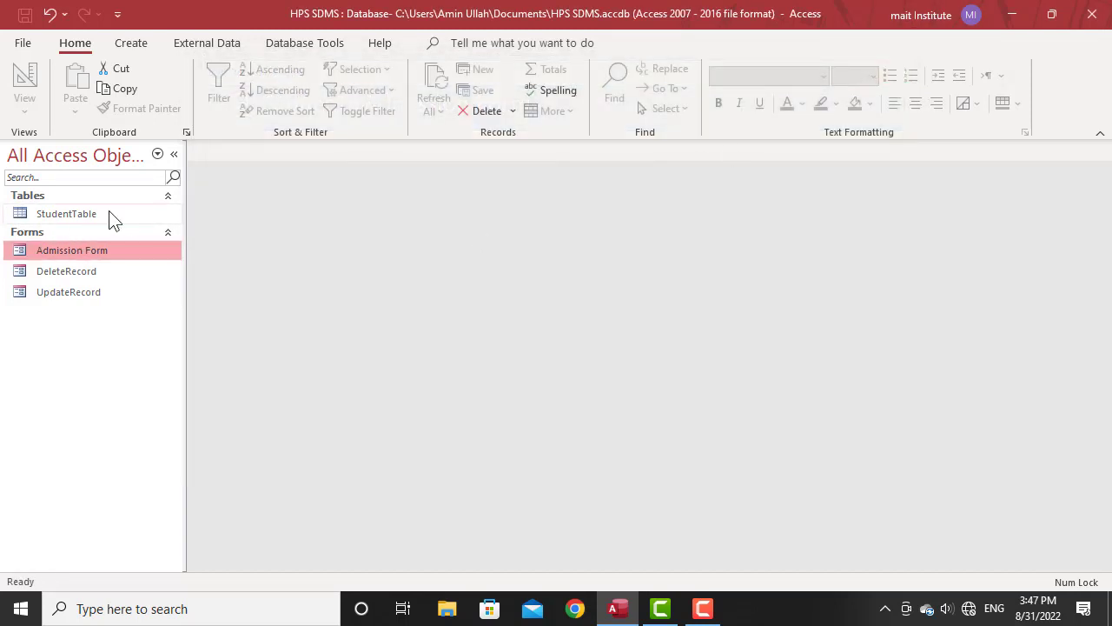
double_click(52, 214)
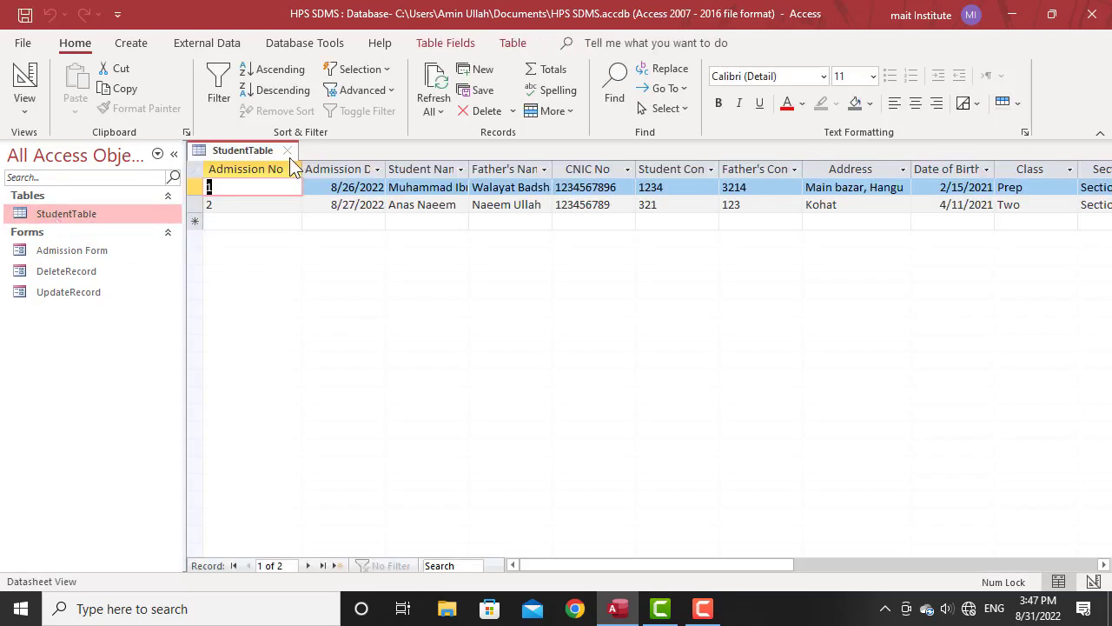
click(288, 151)
click(100, 252)
double_click(100, 252)
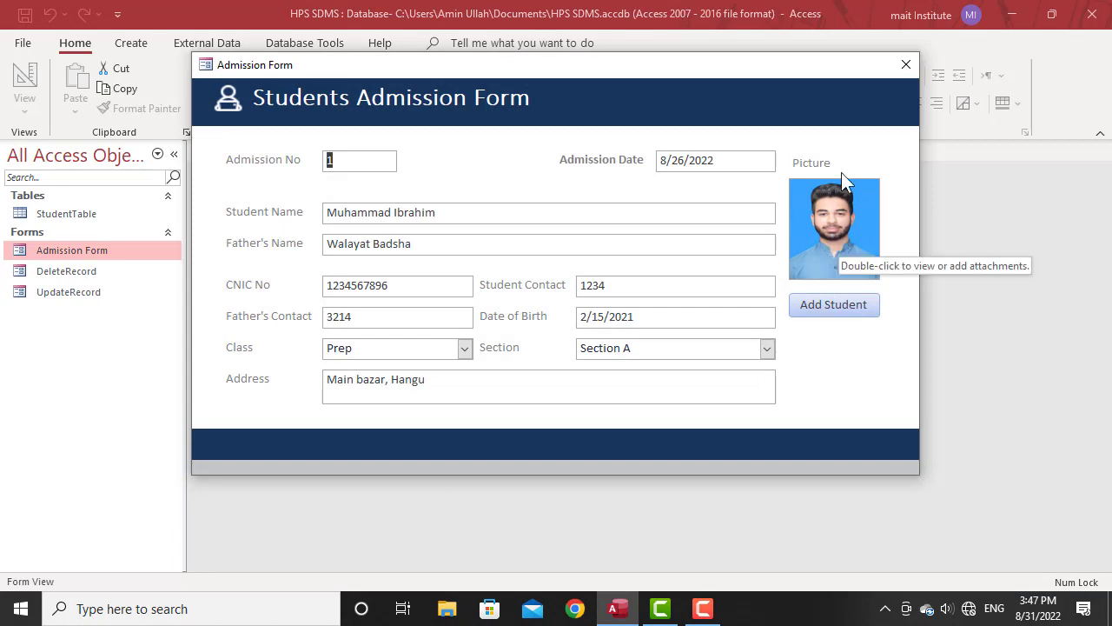
click(908, 65)
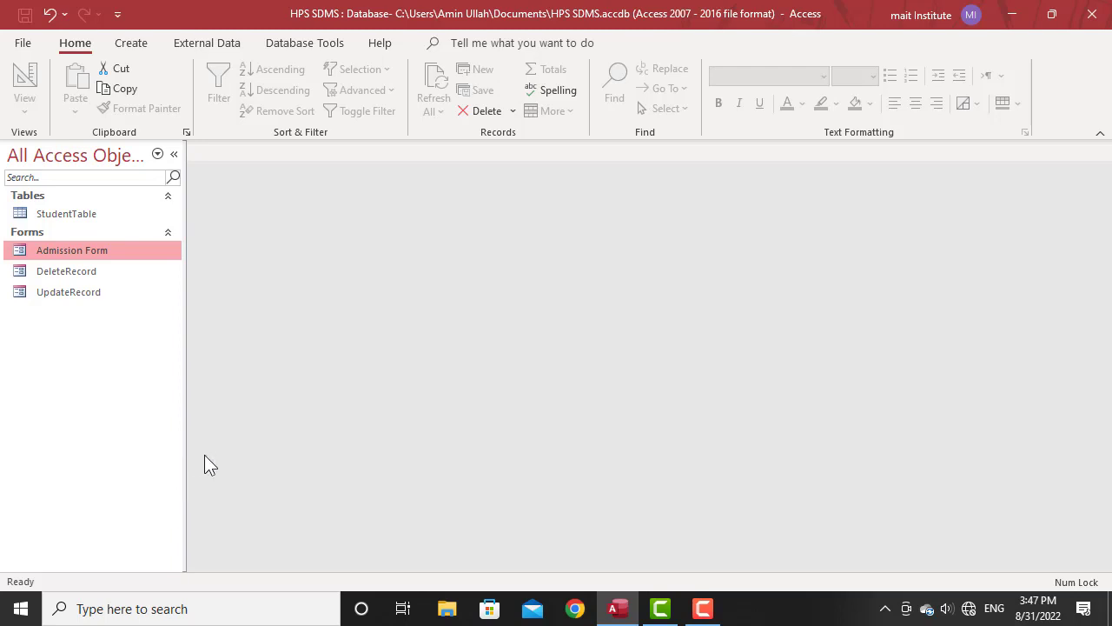
Create a blank Query Design, add StudentTable to it, and position its field list.
click(139, 52)
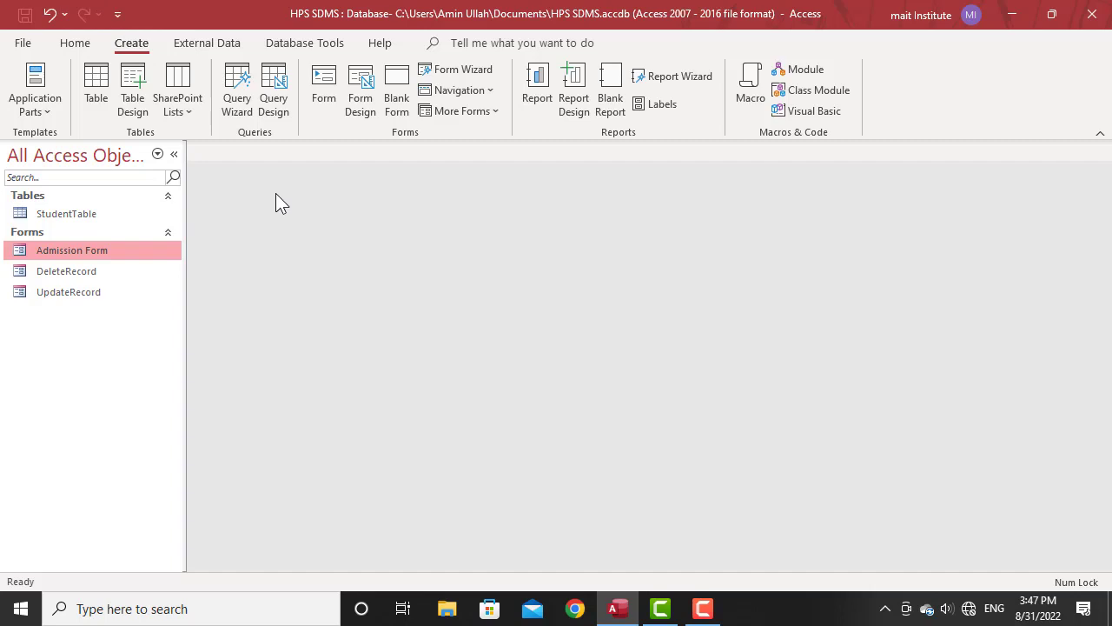
click(275, 104)
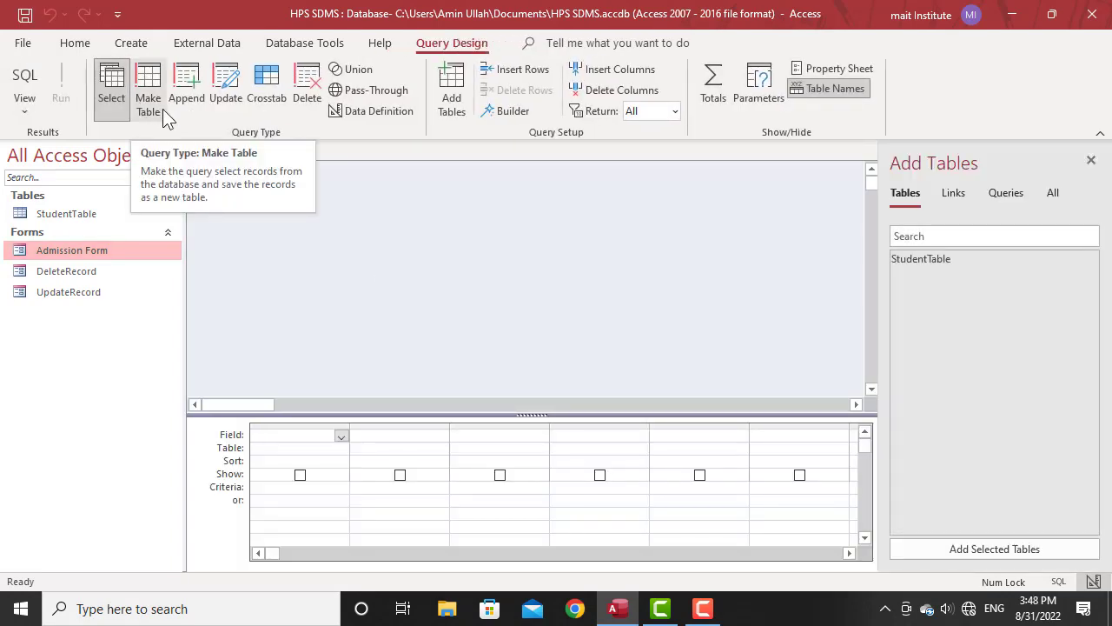
drag(967, 263, 401, 218)
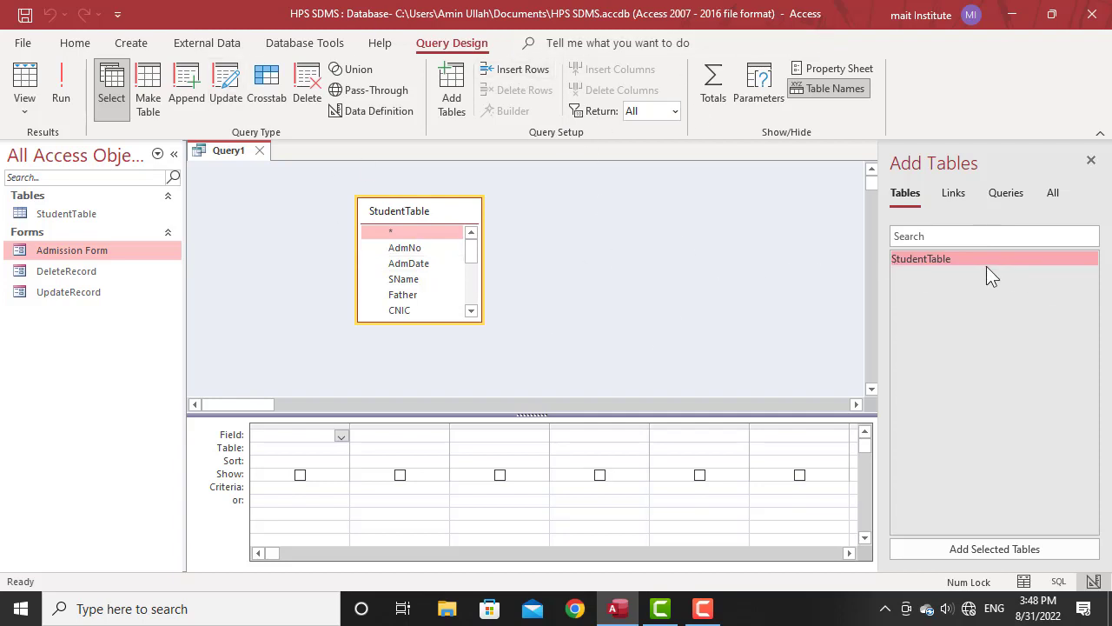
click(1091, 162)
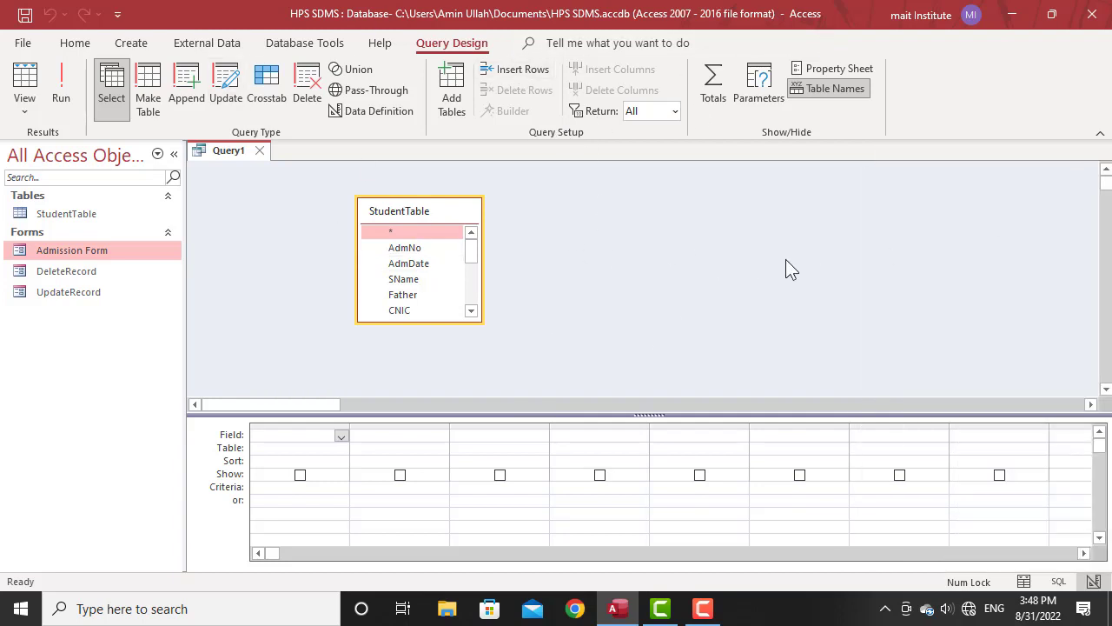
drag(407, 210, 632, 197)
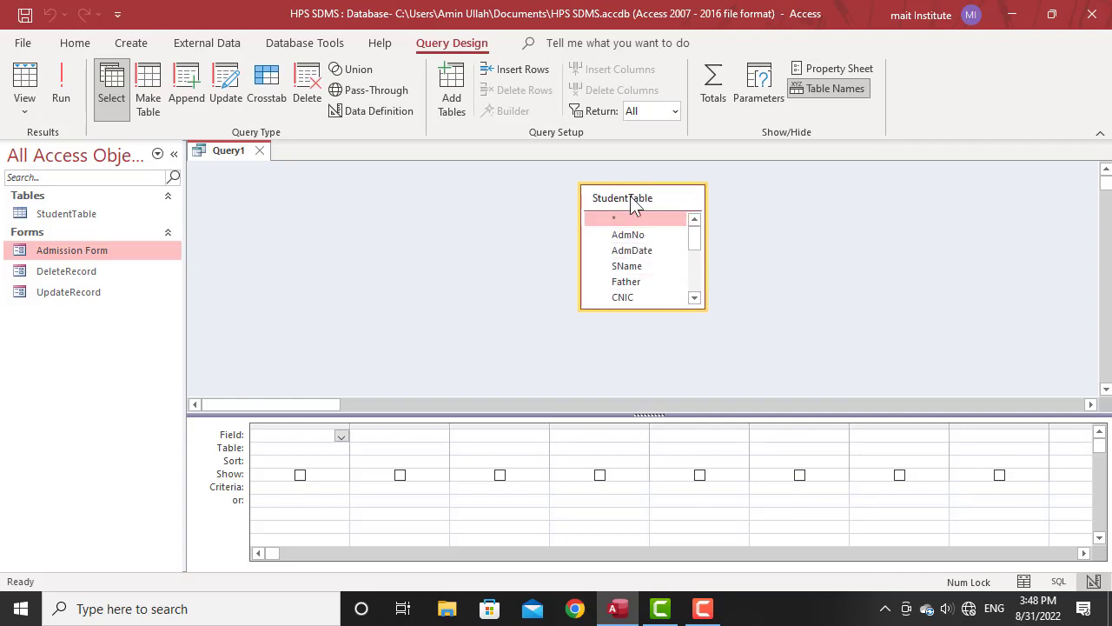
drag(632, 198, 476, 199)
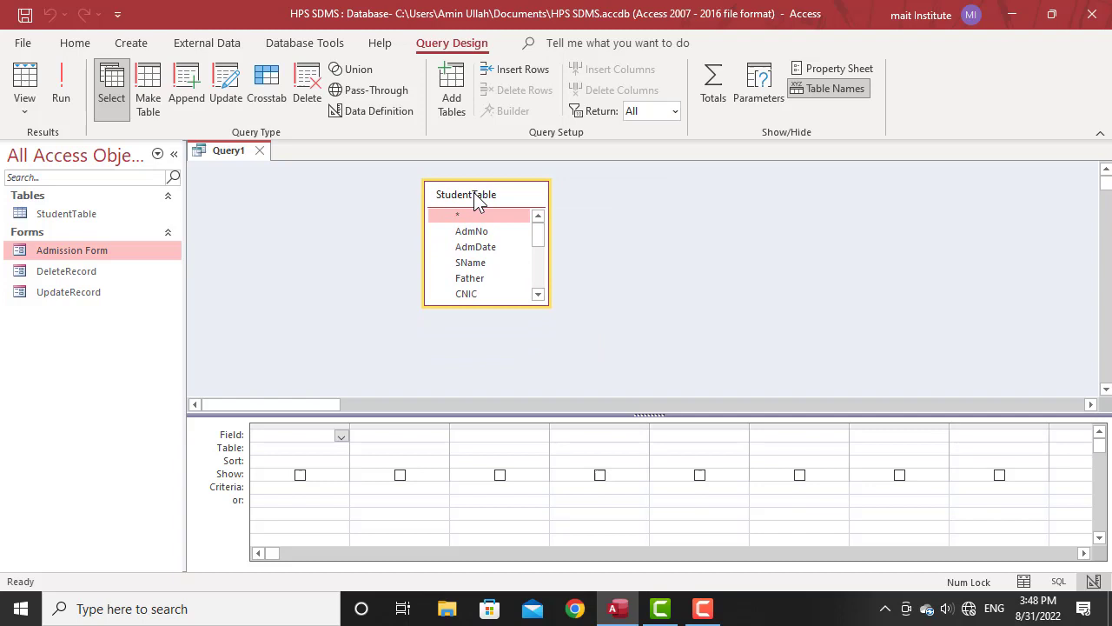
Turn the query into a make-table query that creates 'Nurcery Table'.
click(148, 91)
text(N)
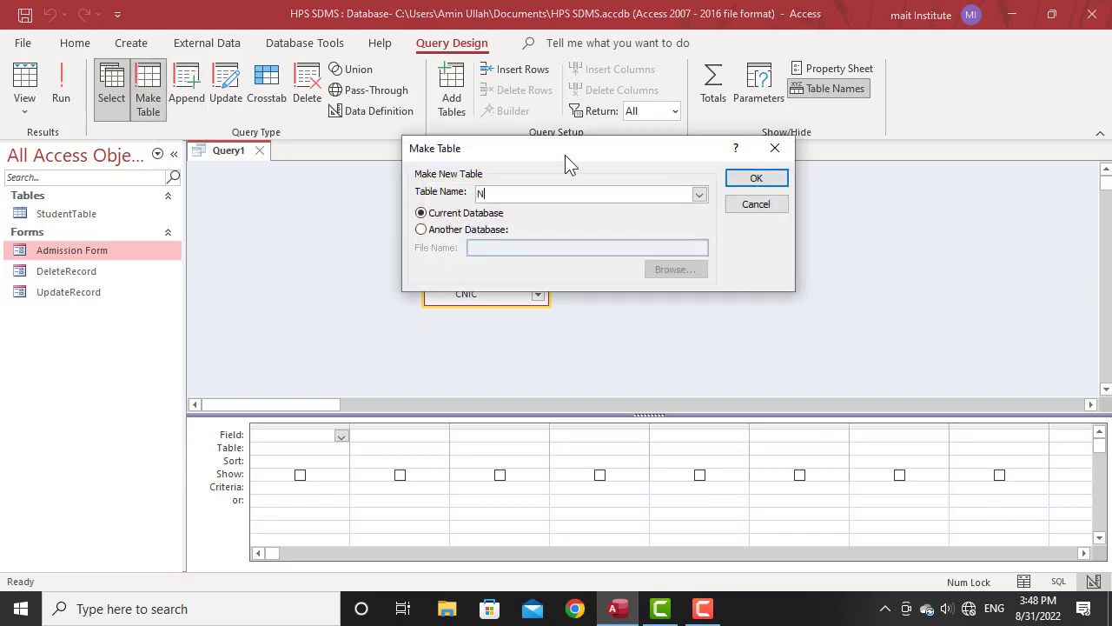
text(urcery Table)
key(BackSpace)
text(e)
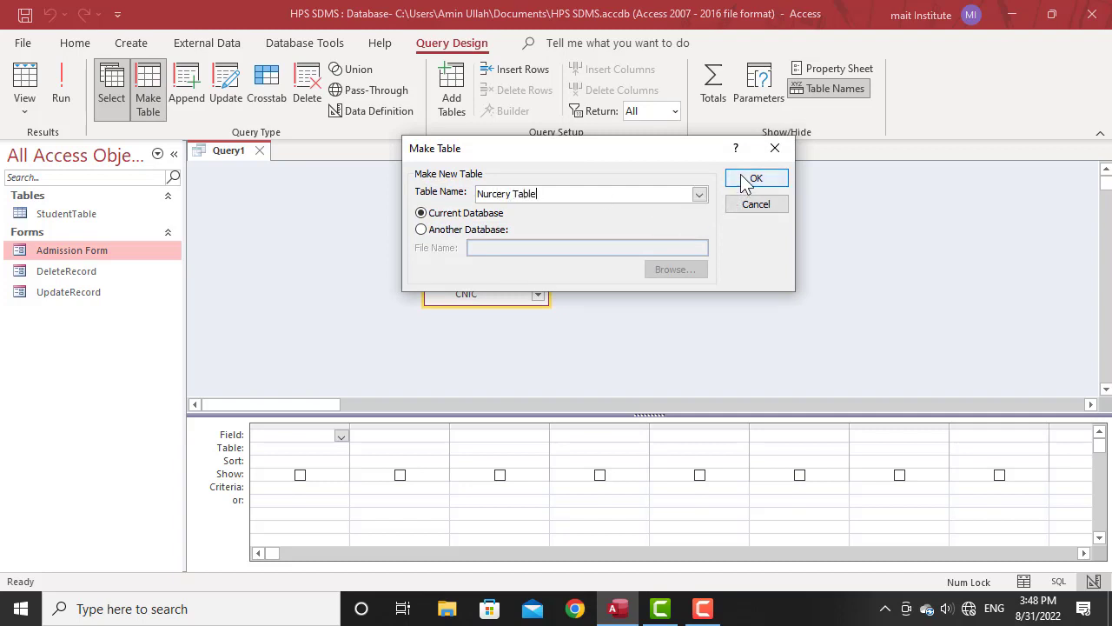
drag(545, 193, 481, 193)
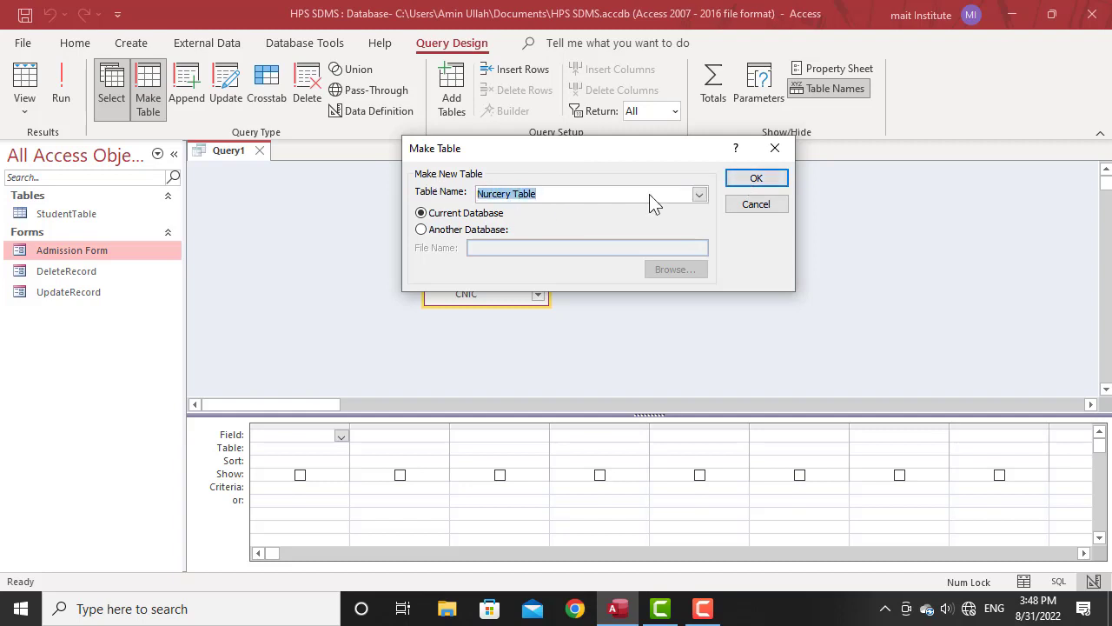
click(780, 178)
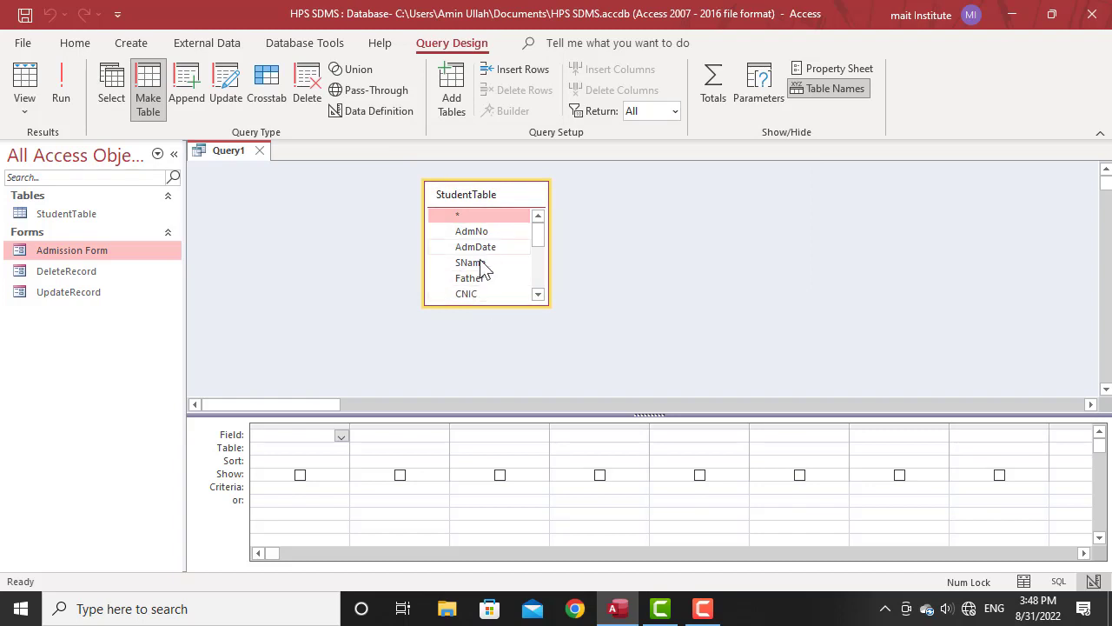
Enlarge the StudentTable field list and drag all its fields into the query grid.
drag(548, 248, 574, 266)
drag(538, 306, 537, 356)
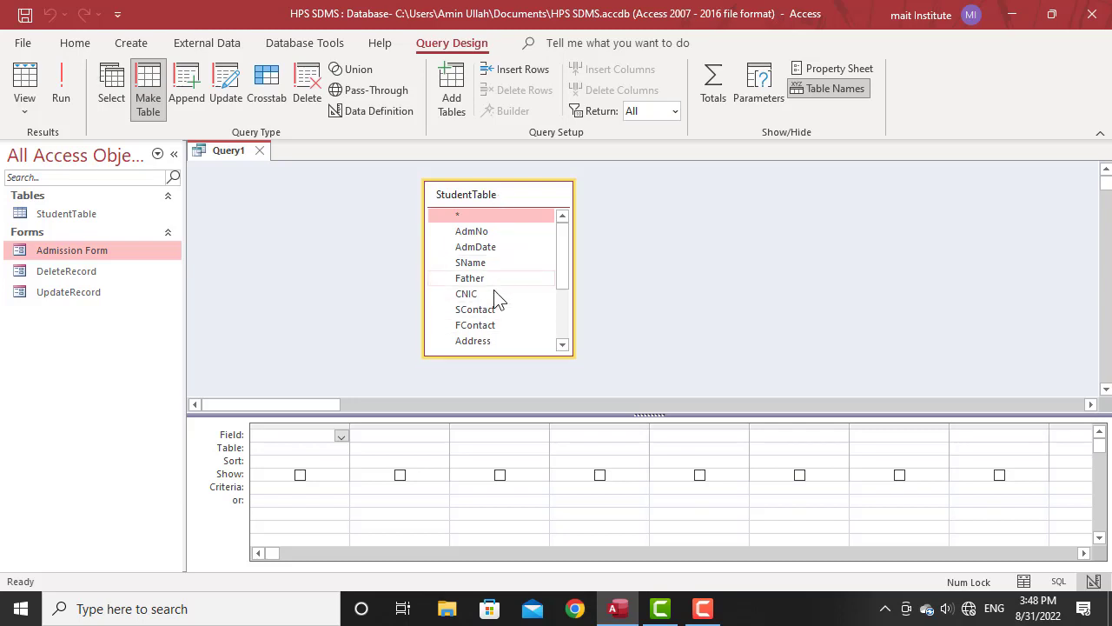
double_click(475, 198)
scroll(483, 296, up, 2)
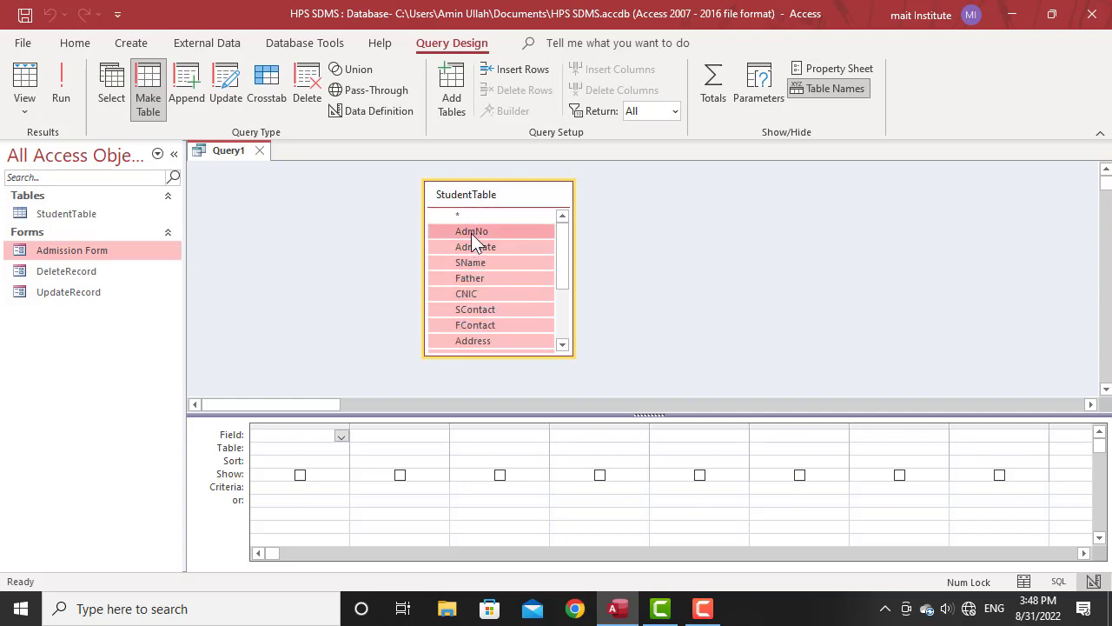
drag(472, 232, 295, 444)
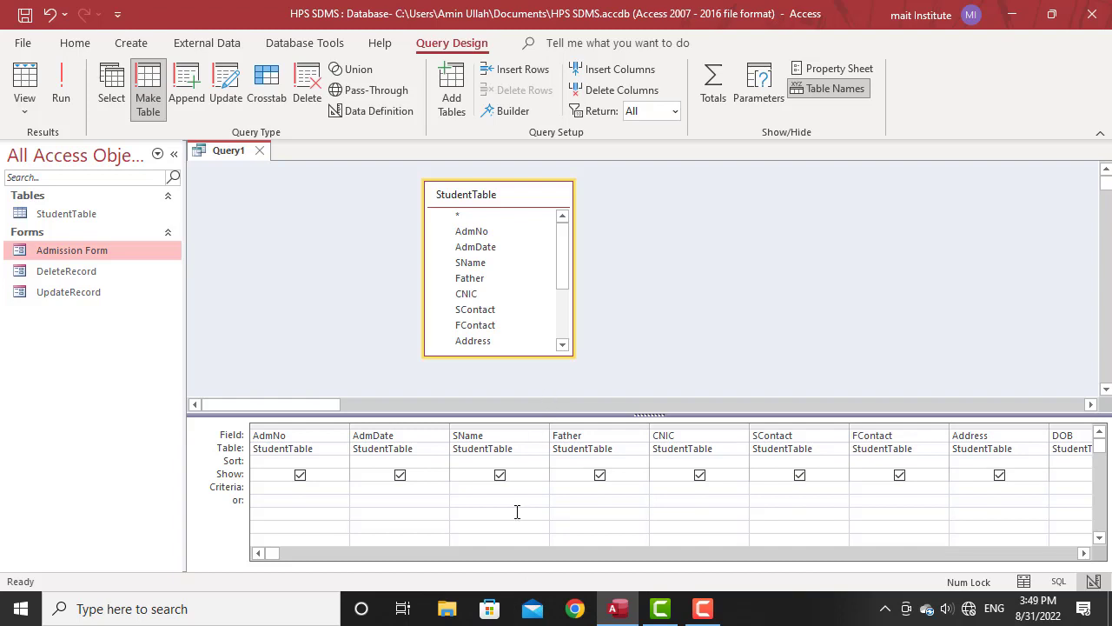
Move to the Class column's criteria cell, then open the StudentTable datasheet.
drag(1084, 553, 1084, 553)
click(1084, 553)
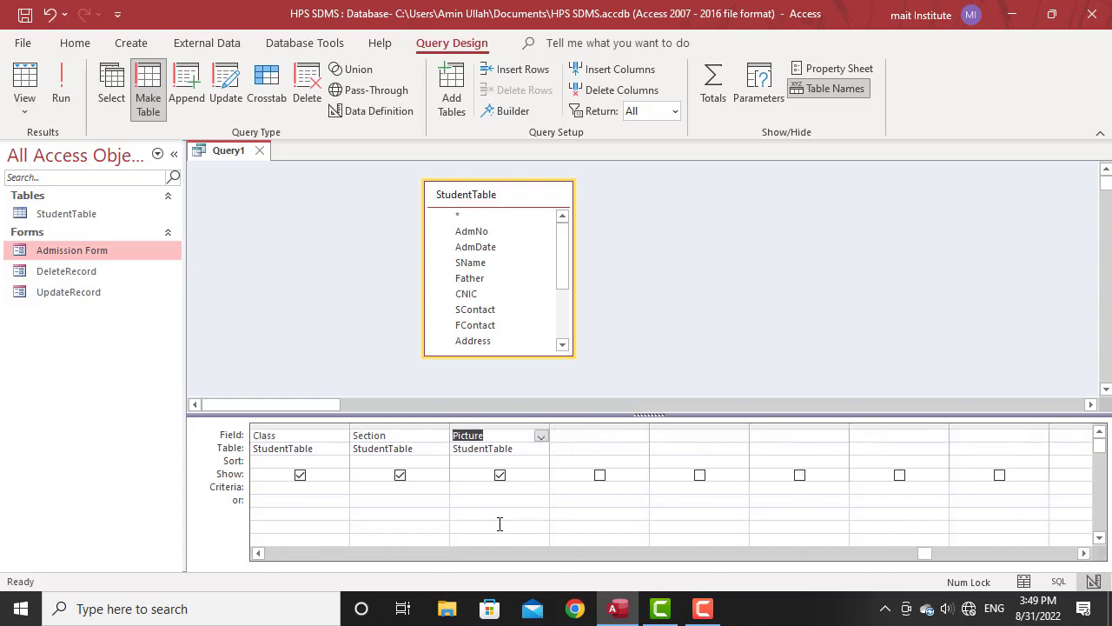
click(259, 553)
double_click(260, 554)
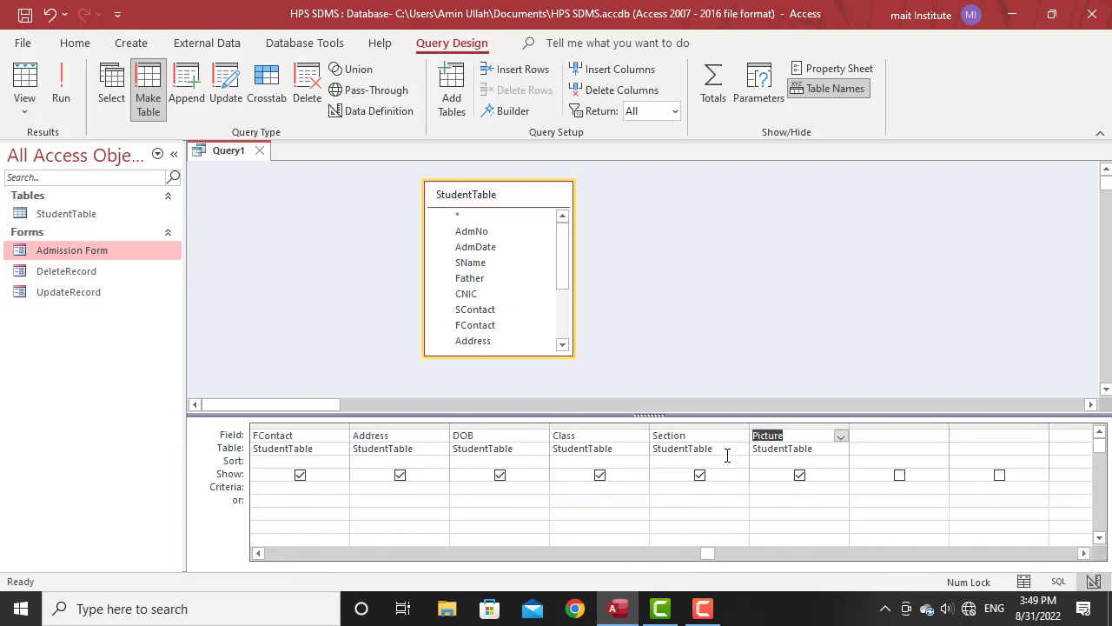
click(569, 486)
double_click(66, 214)
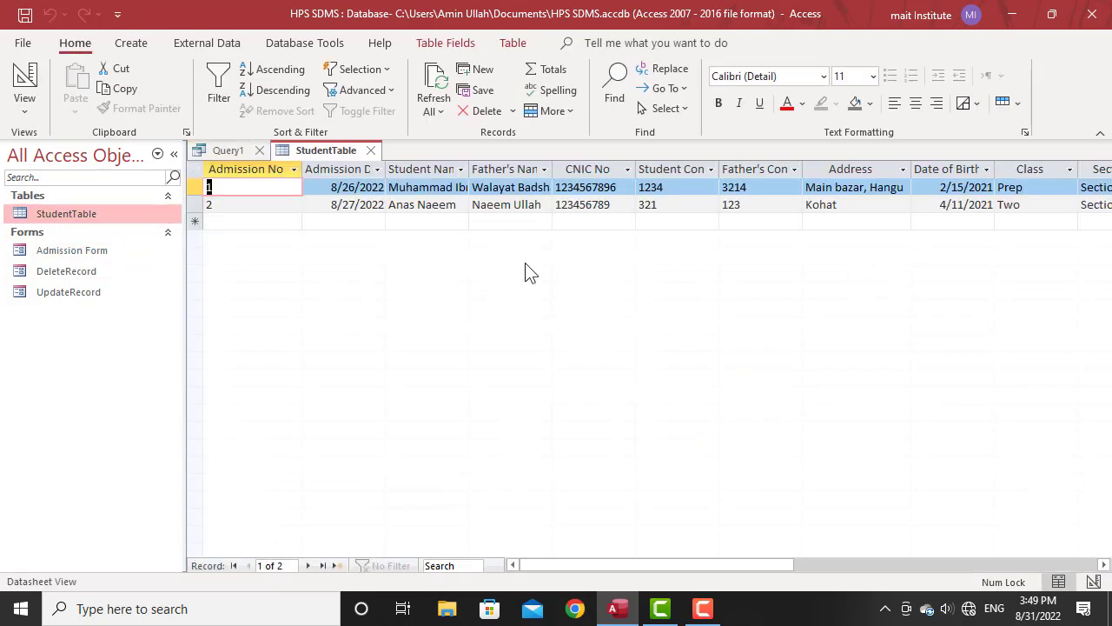
Look up the class names in the Admission Form, then set the Class criterion to 'Nurcery'.
click(372, 151)
double_click(92, 251)
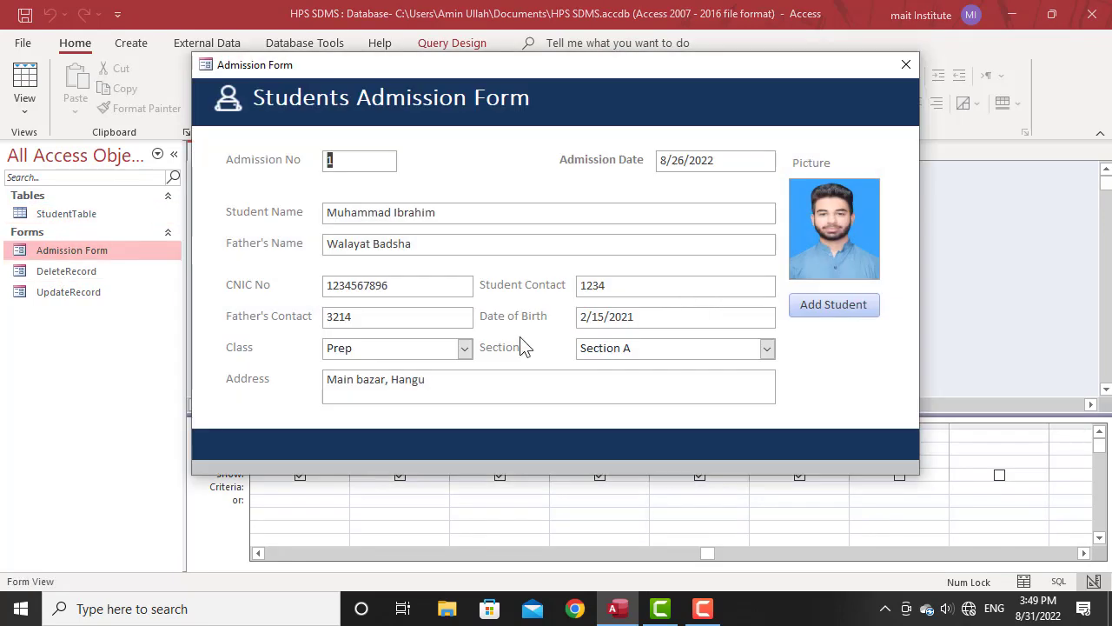
click(464, 349)
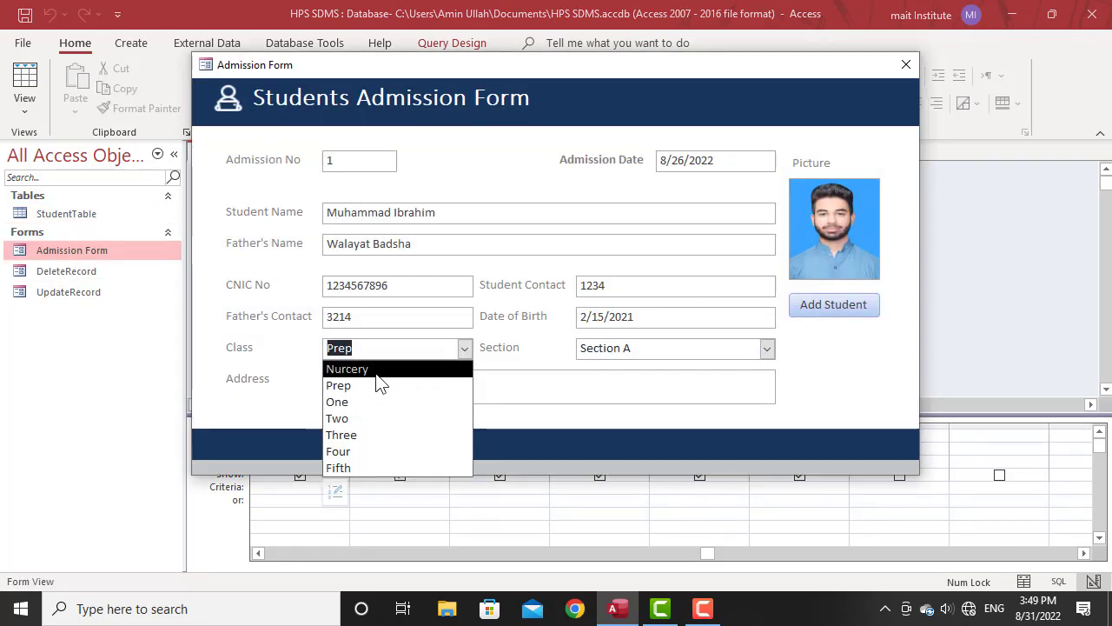
click(904, 73)
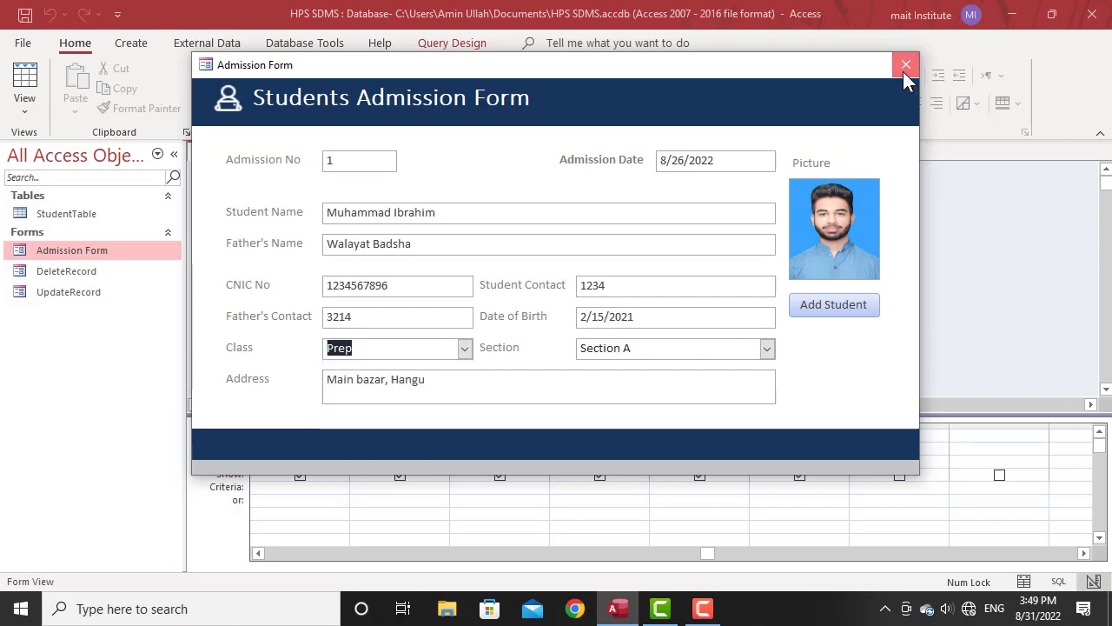
click(903, 73)
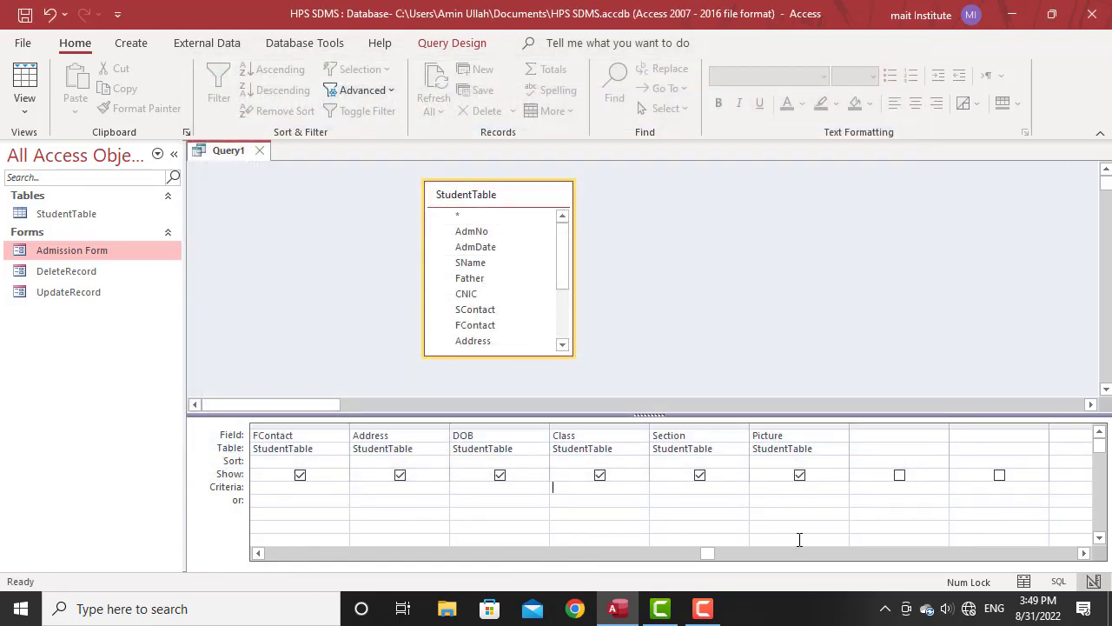
text(Nurcerryyy)
click(598, 503)
Run the query, dismiss the multi-valued field error, delete the Picture column, and rerun.
click(452, 47)
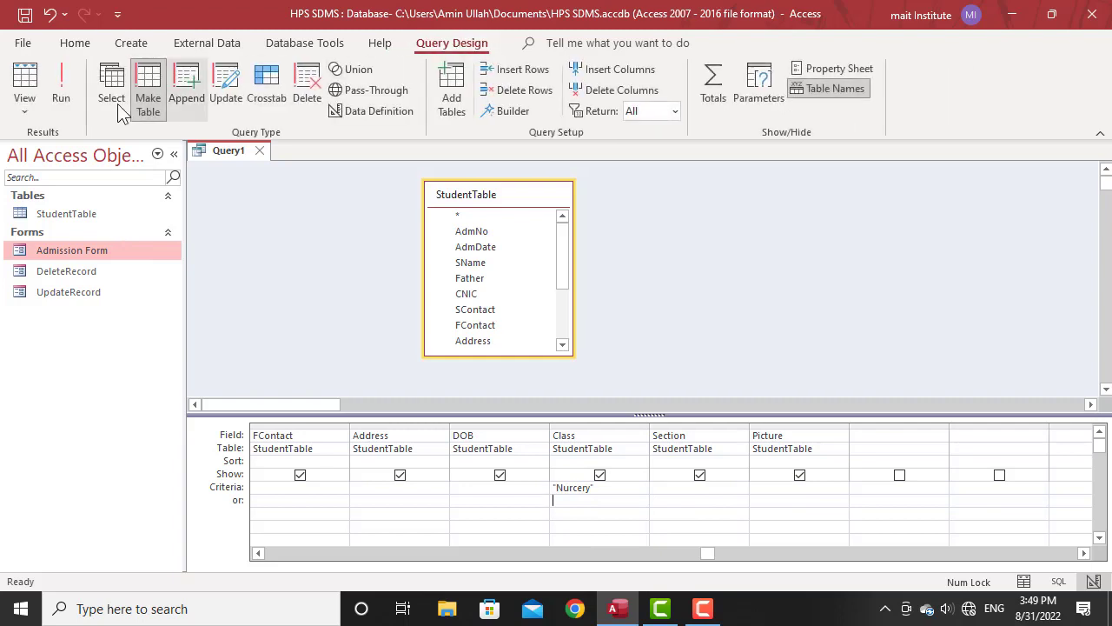
click(74, 102)
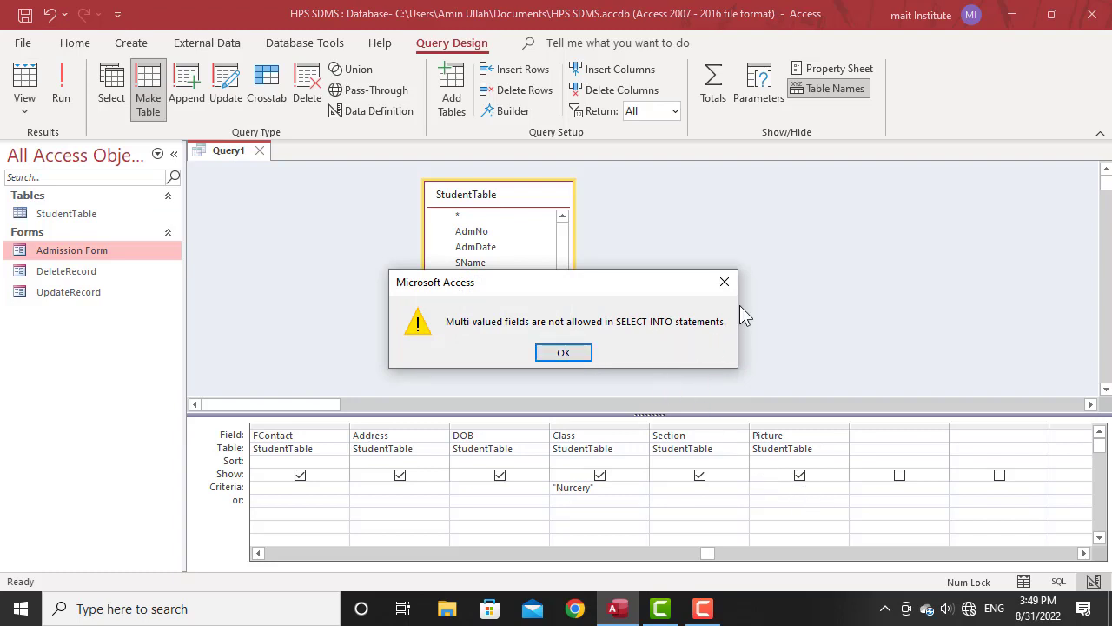
click(725, 284)
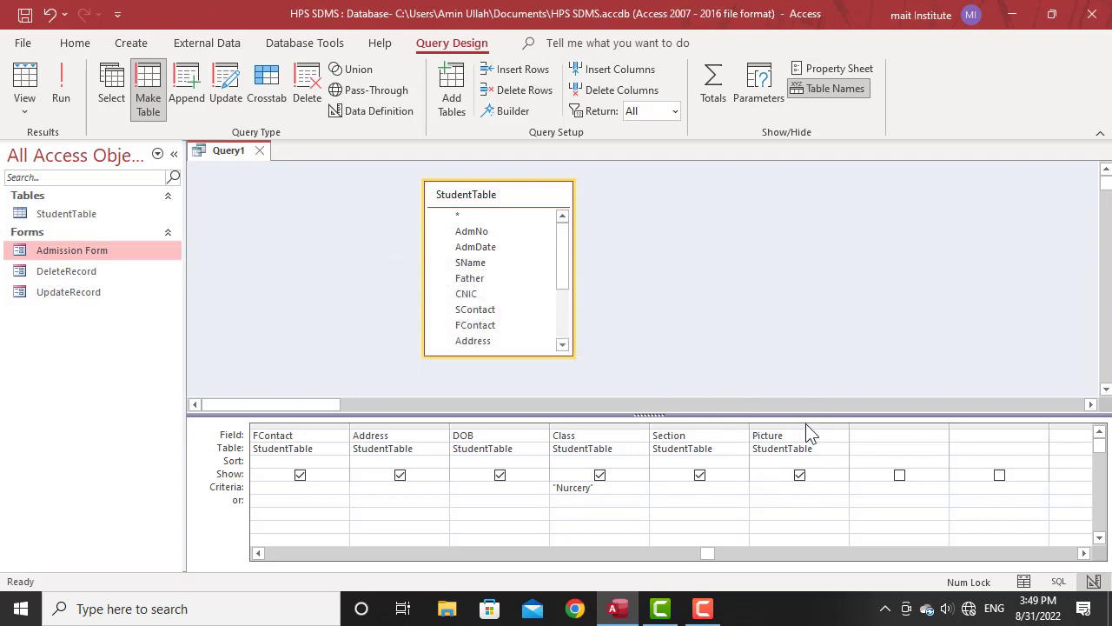
click(807, 424)
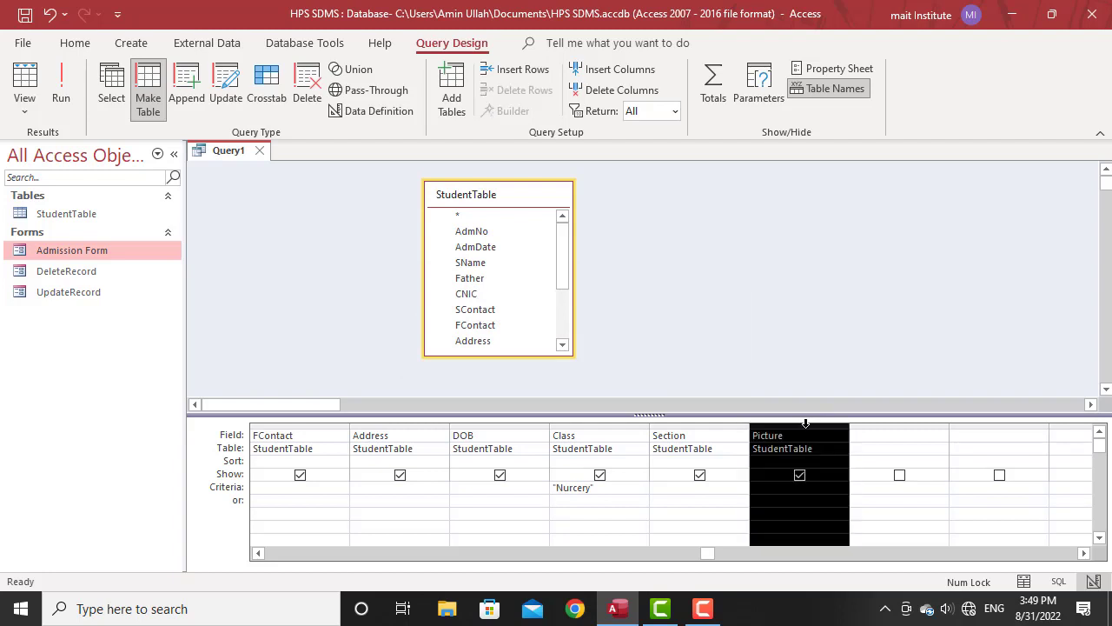
key(Delete)
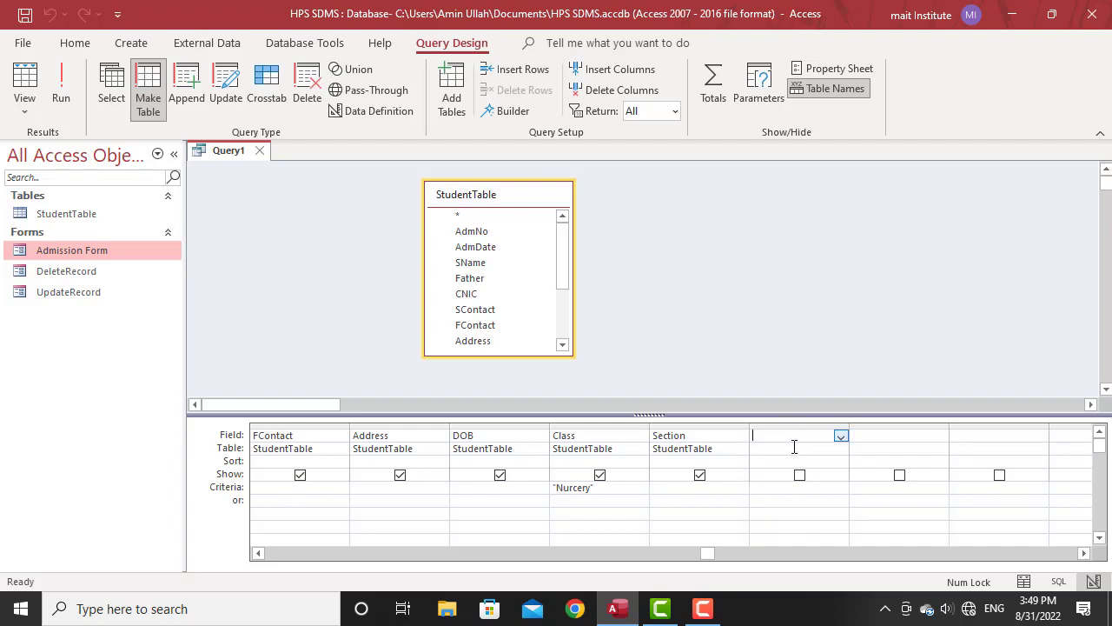
click(57, 97)
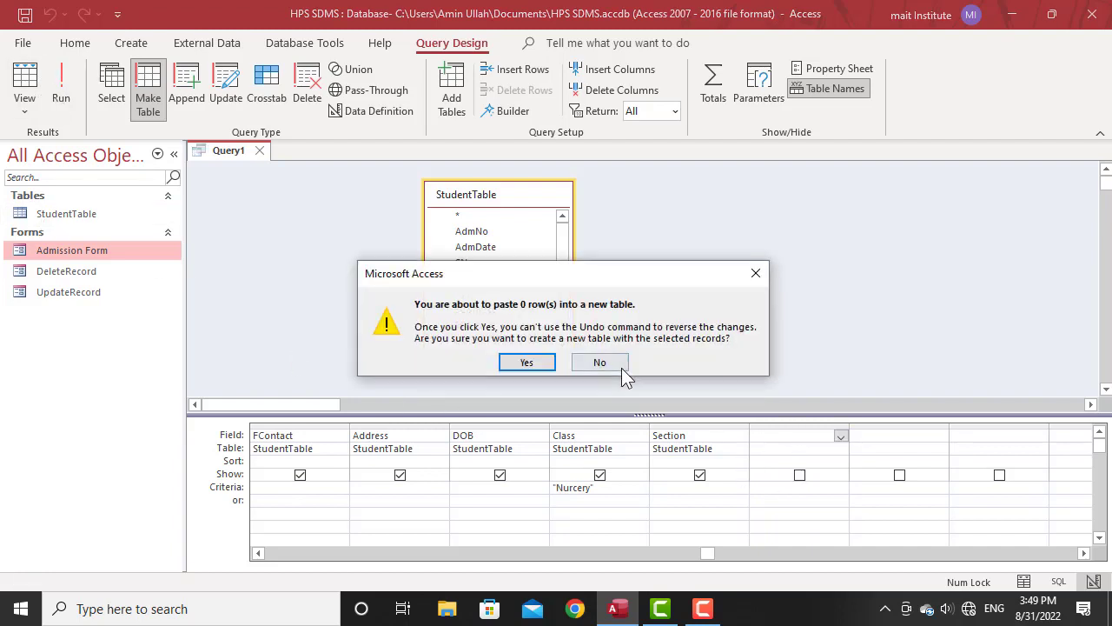
Confirm pasting rows into Nurcery Table, then close and save the query as 'Nurcery Query'.
click(532, 365)
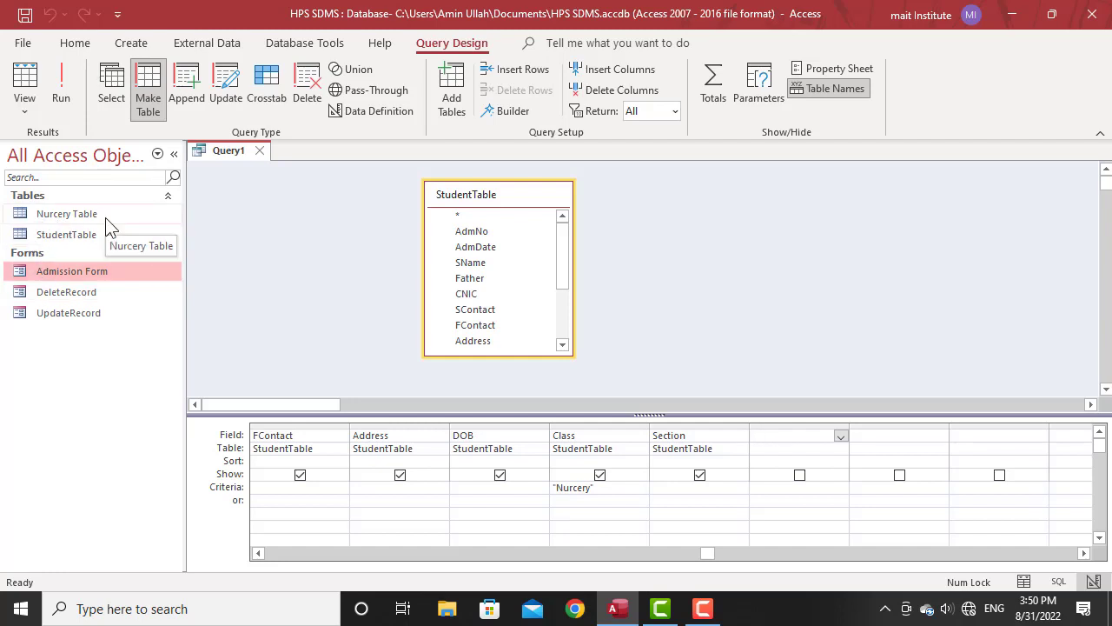
click(259, 151)
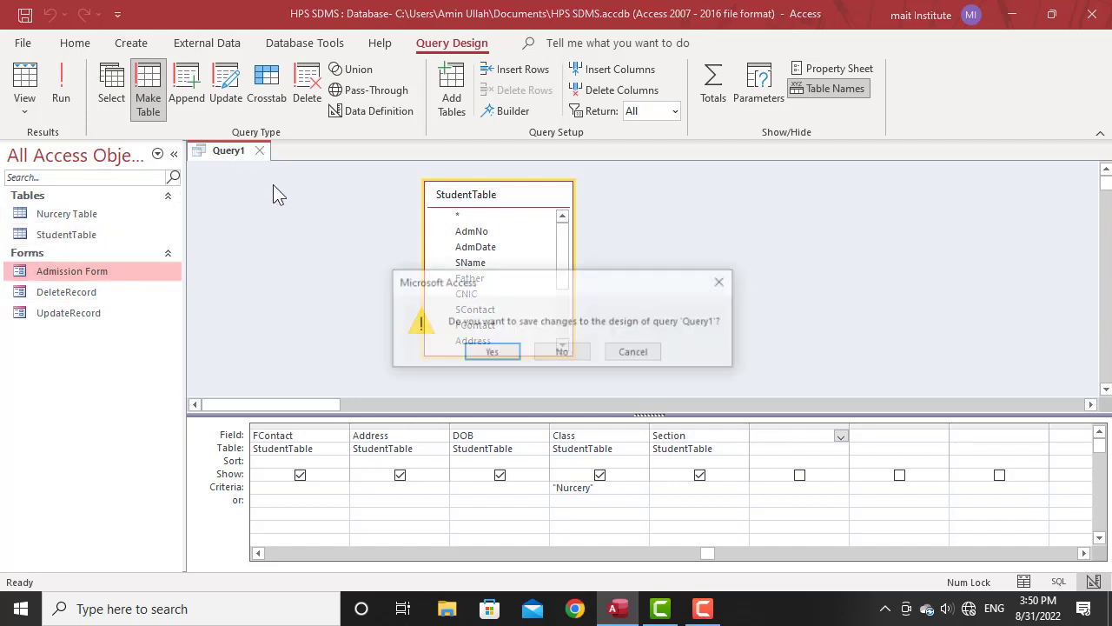
click(517, 352)
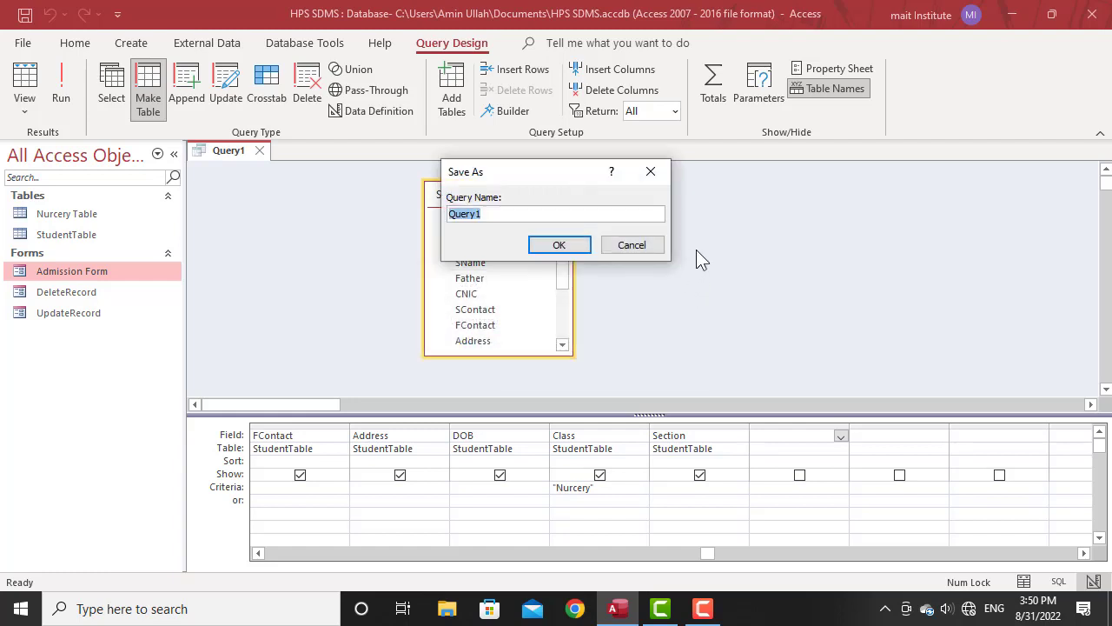
text(Nurcery)
click(557, 244)
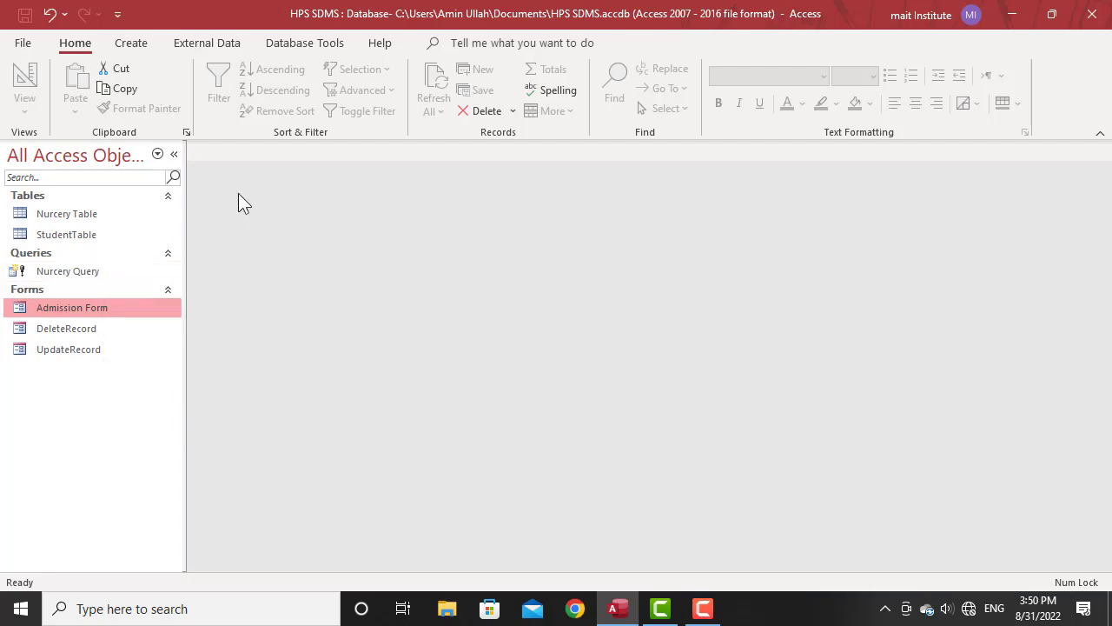
Cancel a started Report Wizard and begin a new Query Design with StudentTable added.
click(145, 45)
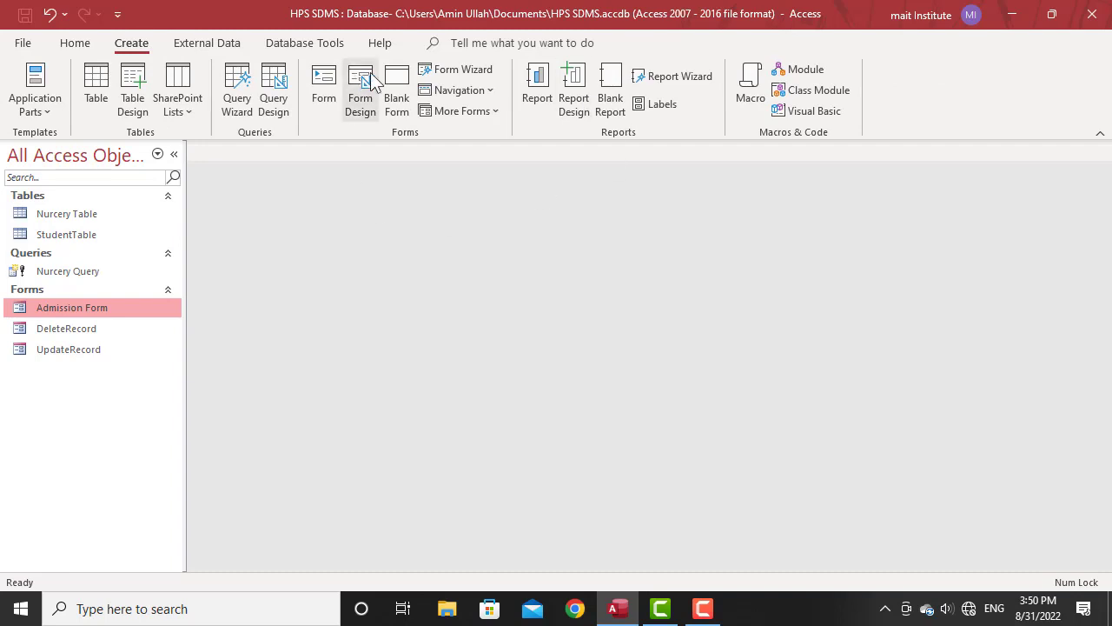
click(668, 80)
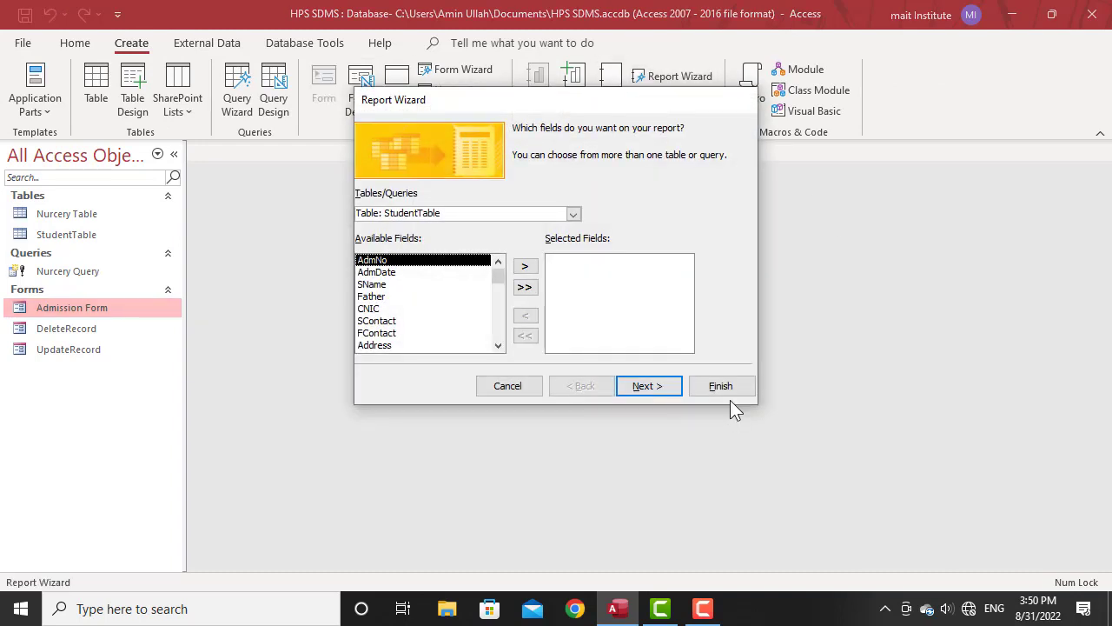
click(507, 386)
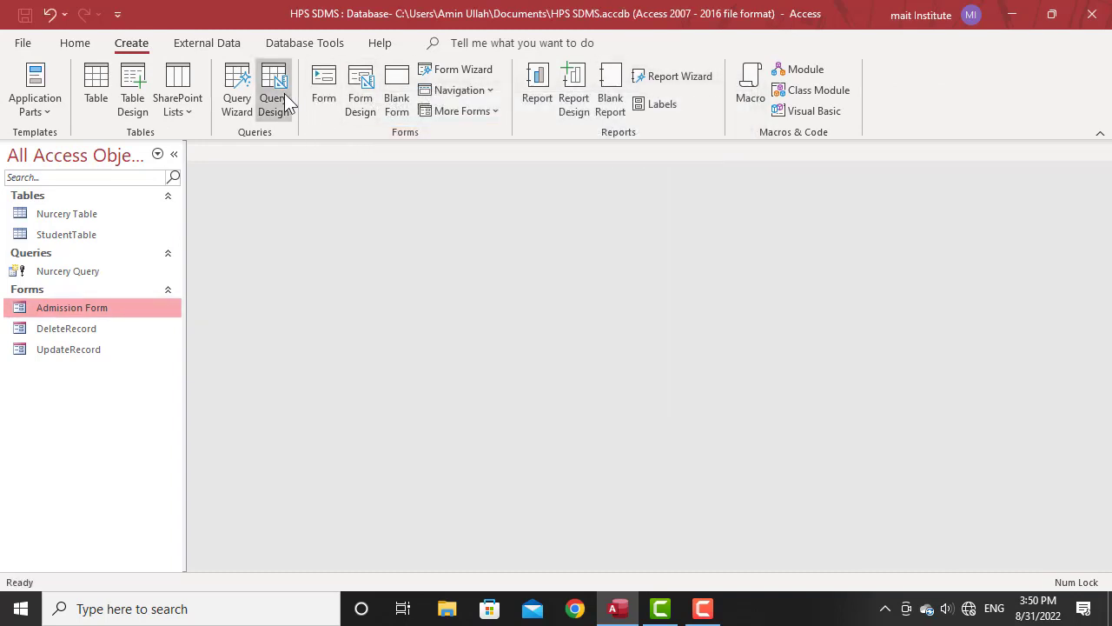
click(284, 93)
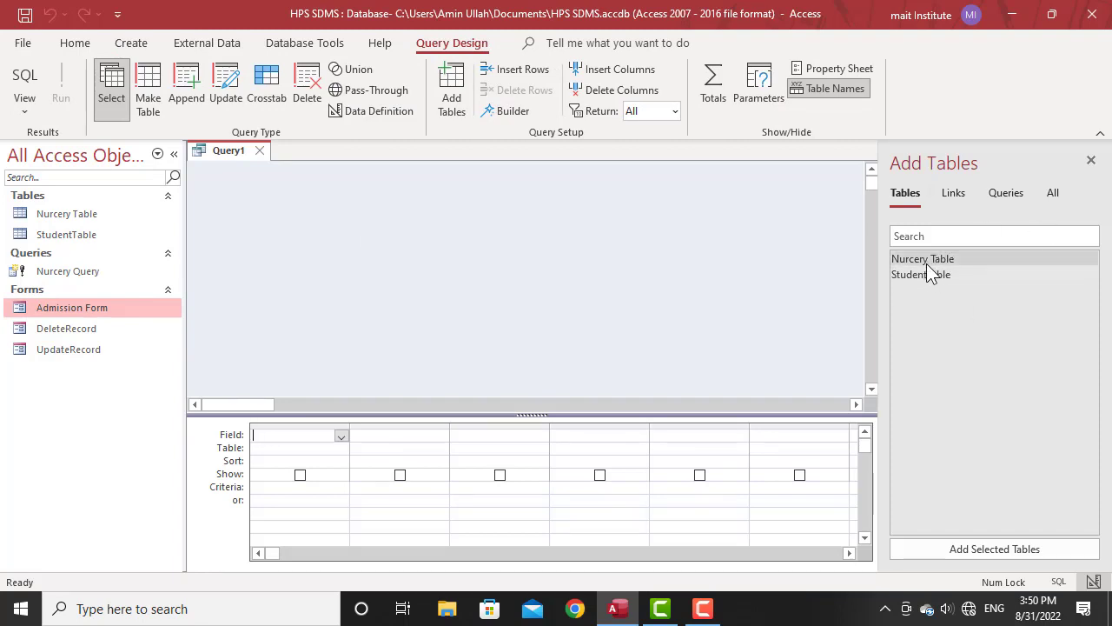
drag(930, 272, 579, 275)
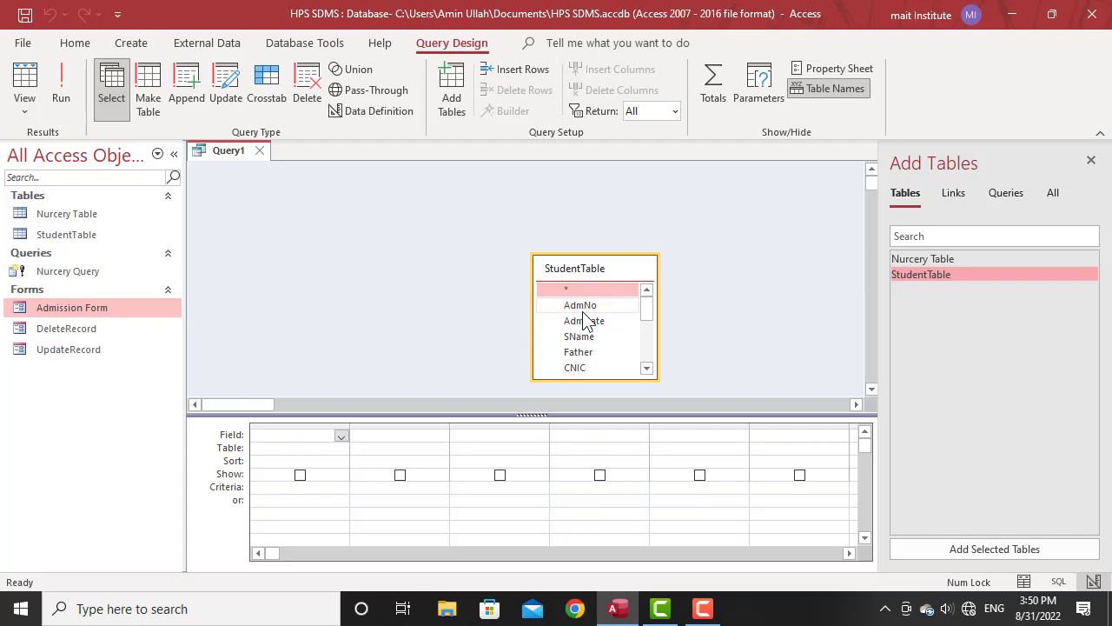
click(1091, 160)
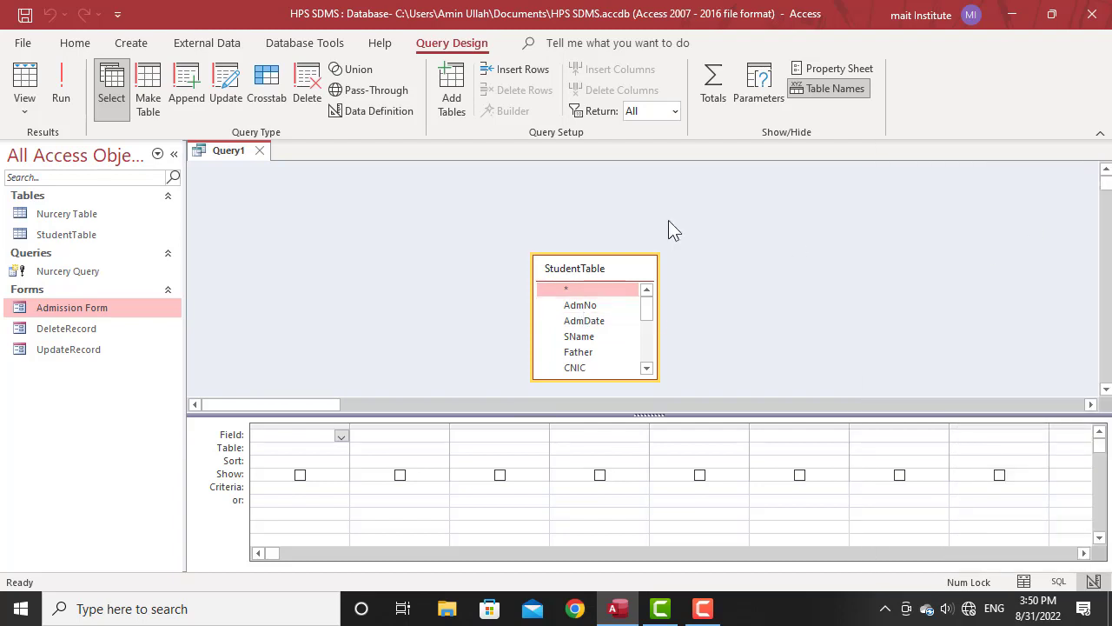
drag(596, 269, 572, 227)
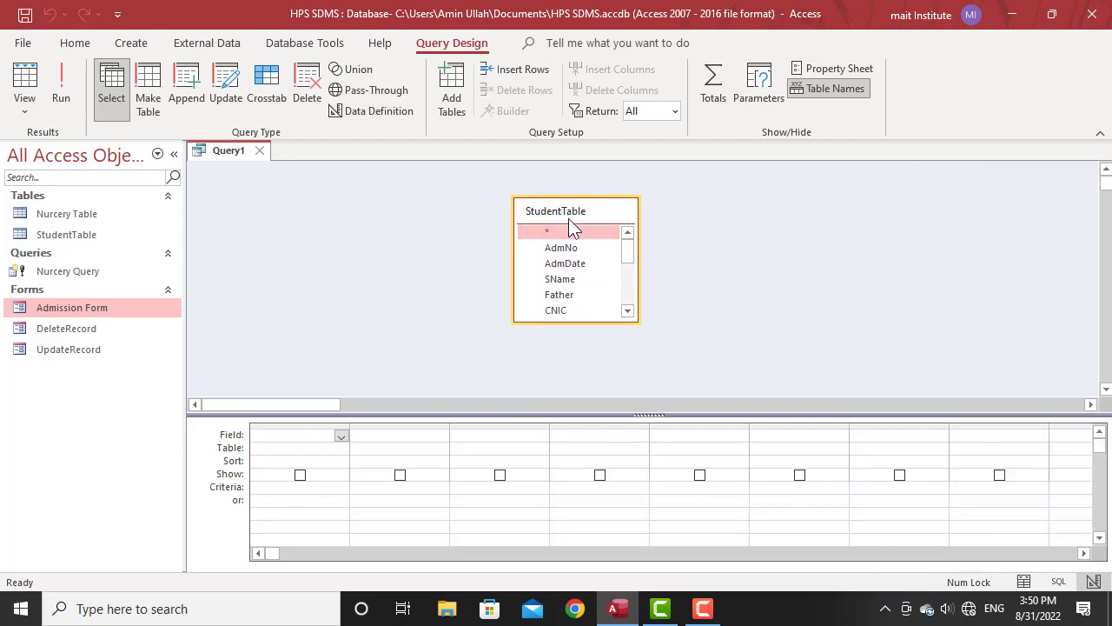
Make it a make-table query for Prep Table with all fields except Picture, Class criterion 'Prep'.
click(150, 102)
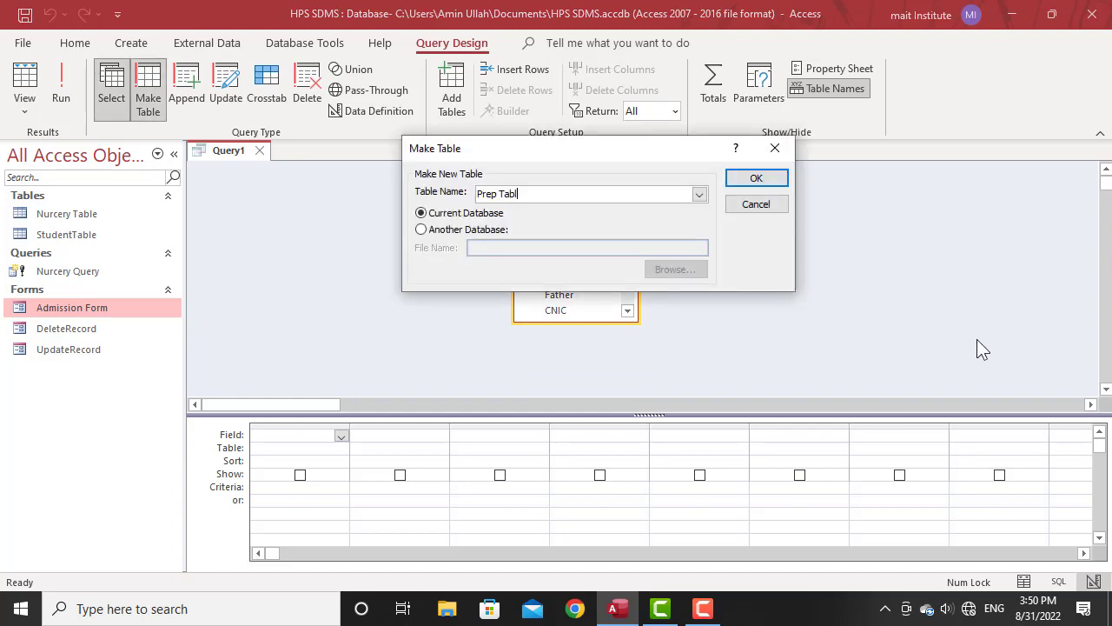
click(776, 180)
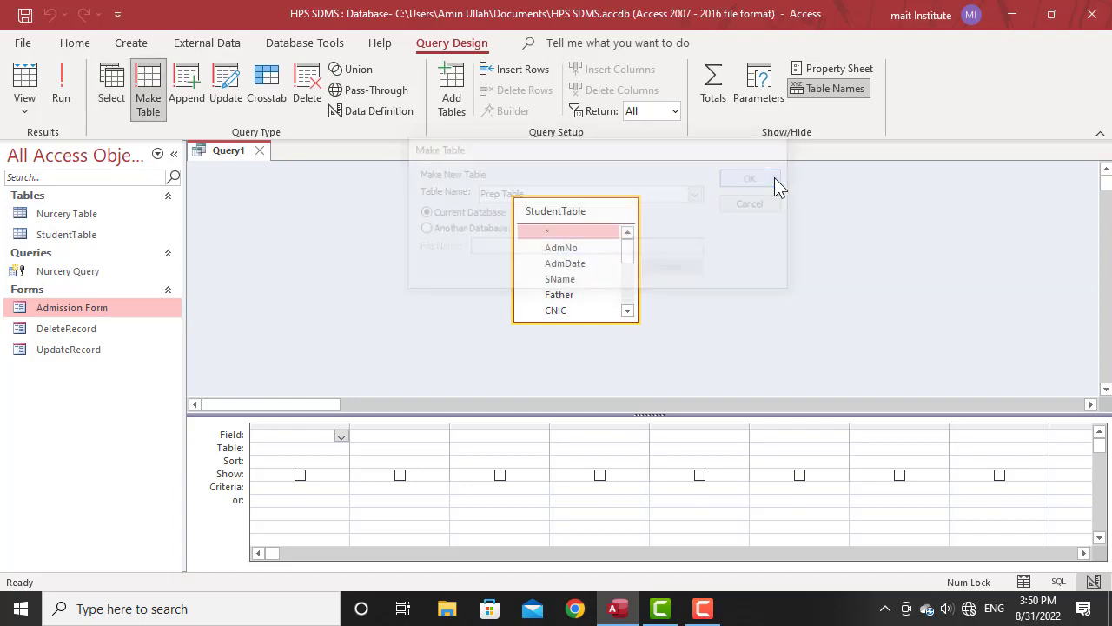
double_click(559, 212)
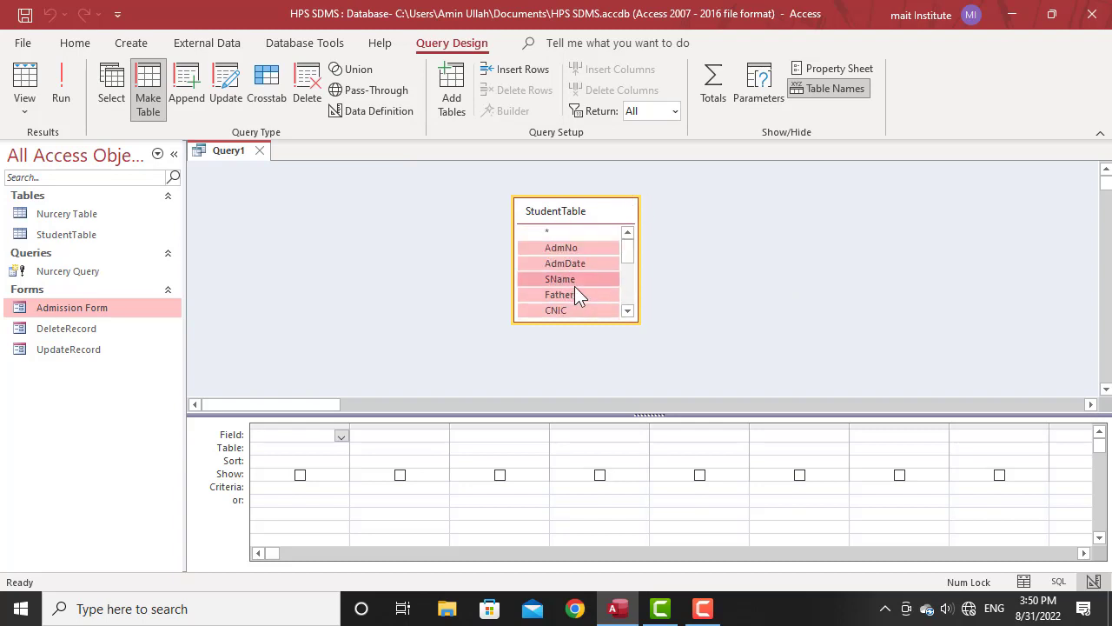
drag(571, 250, 306, 442)
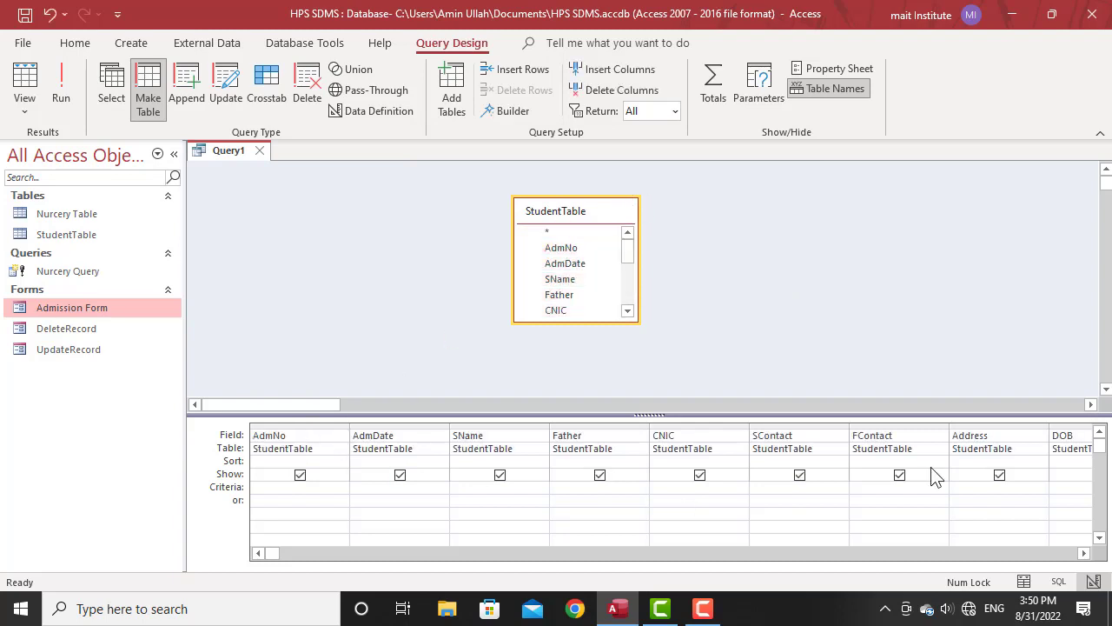
click(1083, 555)
click(596, 426)
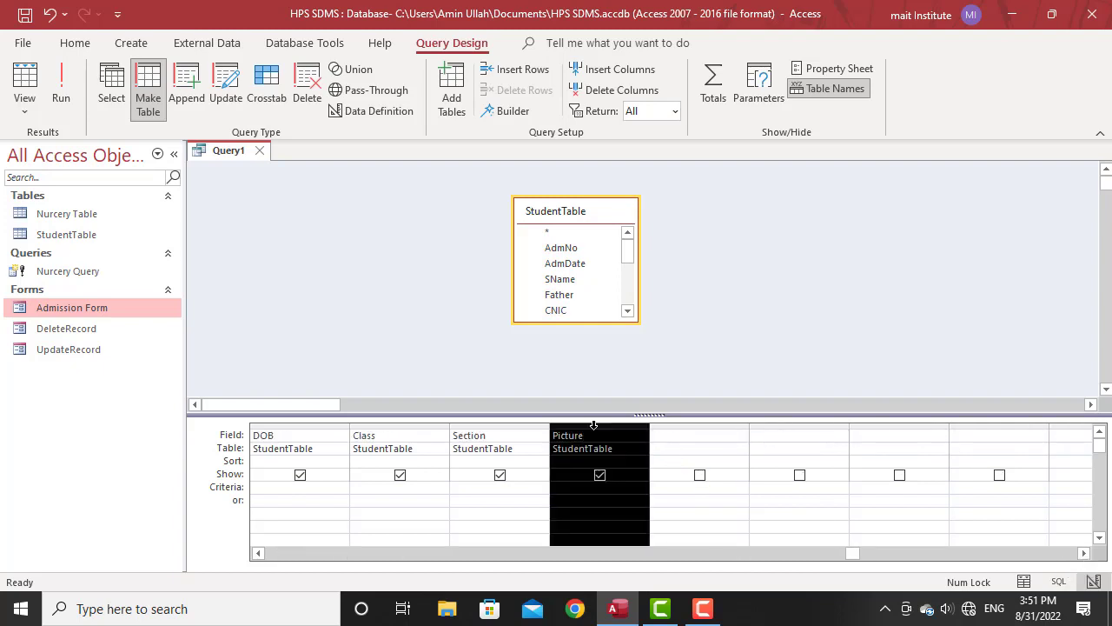
key(Delete)
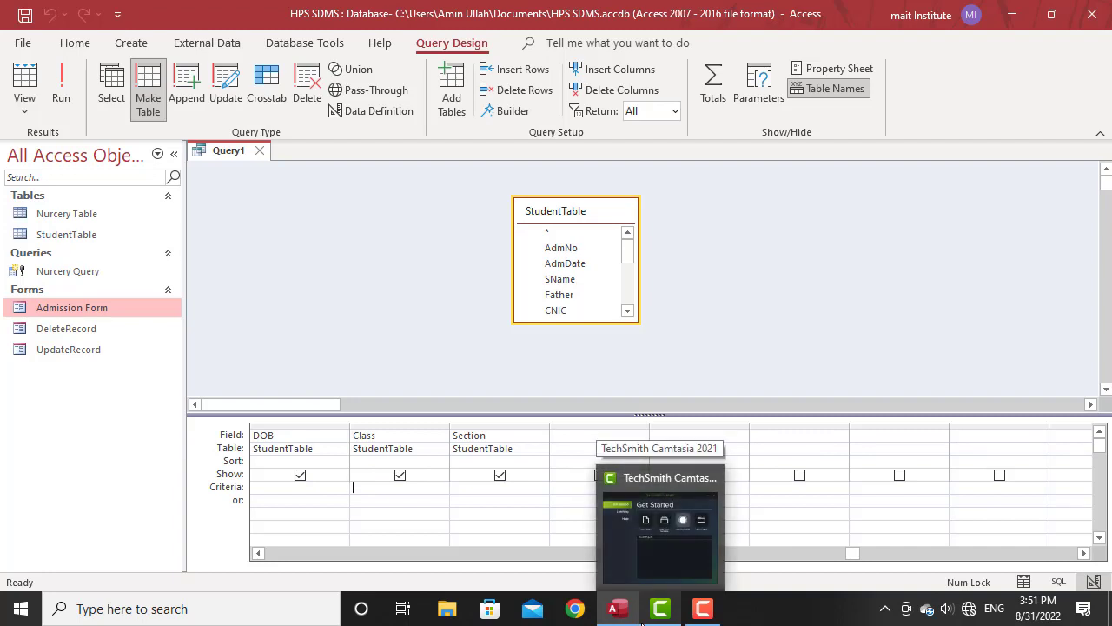
text(Prep)
key(Tab)
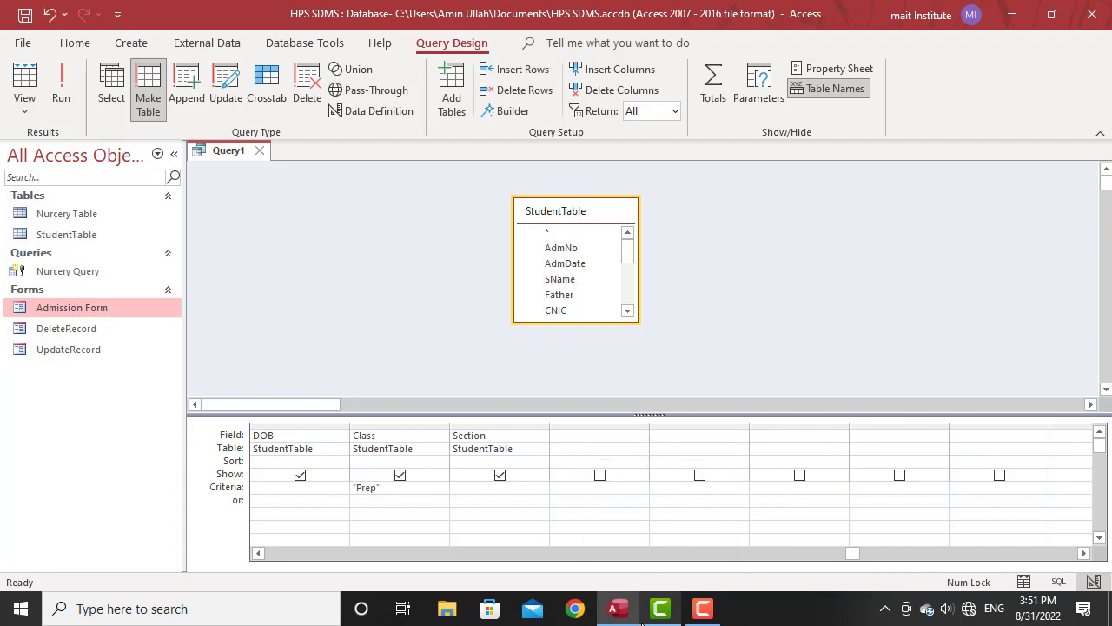
Run it to create Prep Table, then close and save the query as 'Prep Query'.
click(61, 95)
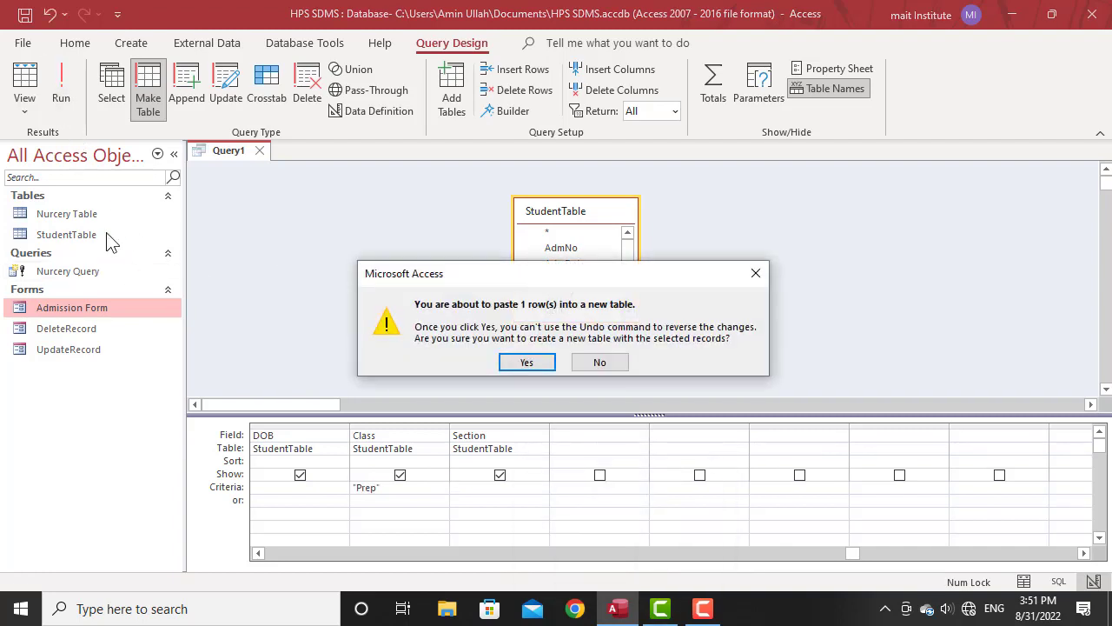
click(527, 363)
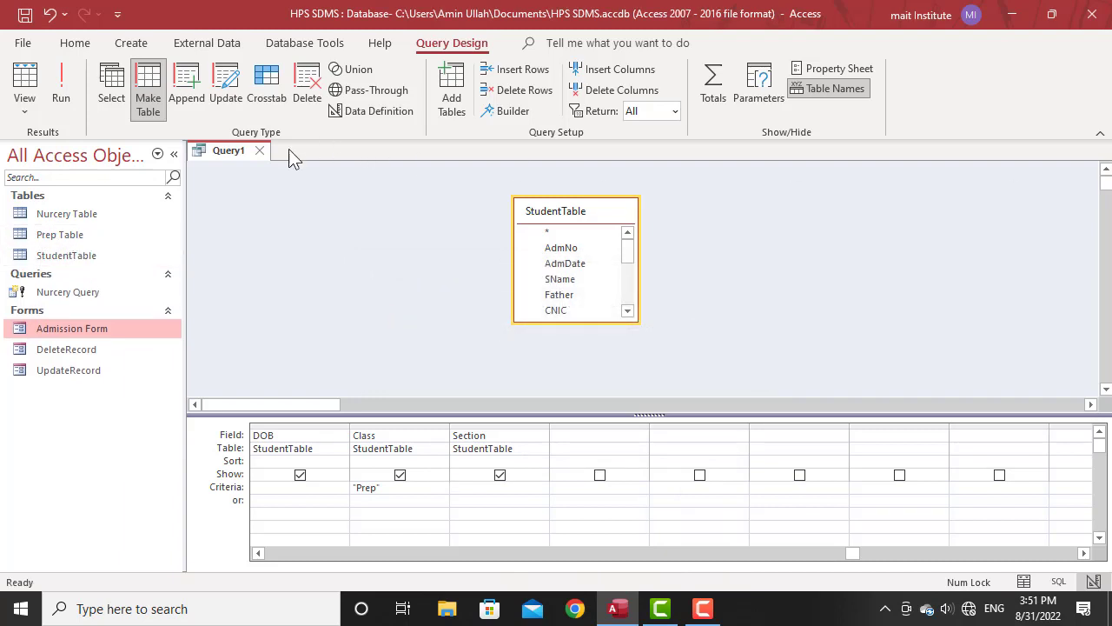
click(259, 151)
click(491, 352)
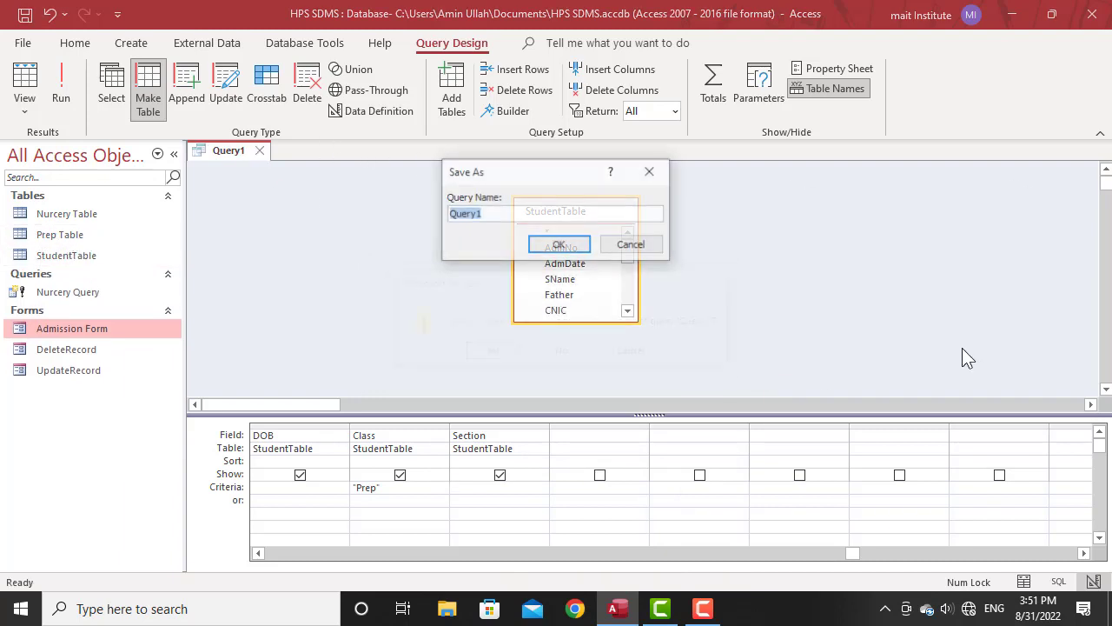
text(Prep )
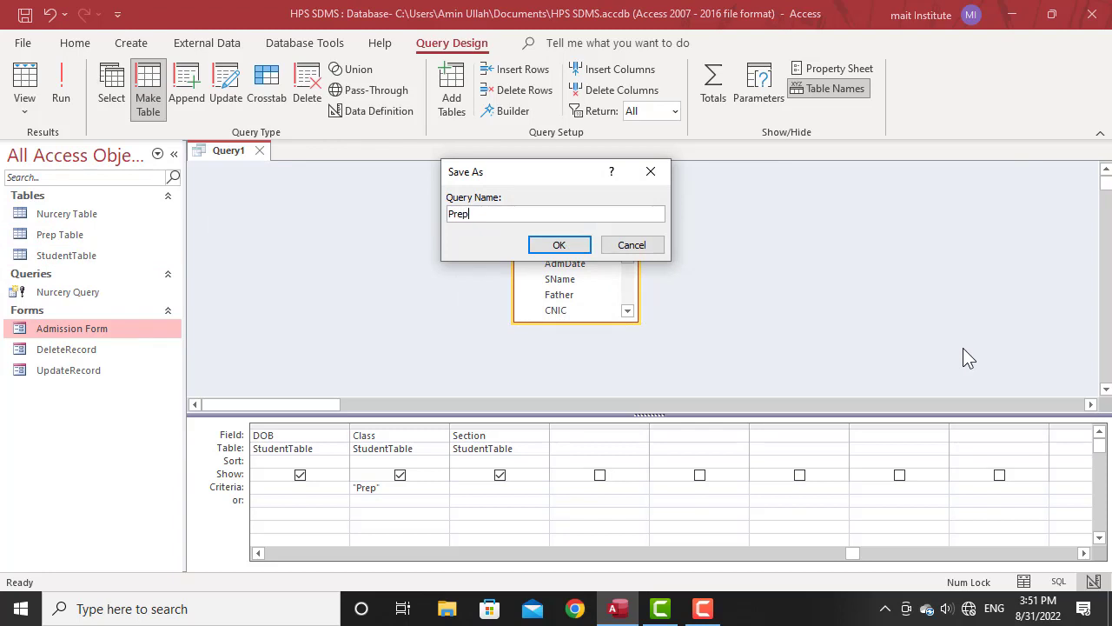
text(Query)
key(Return)
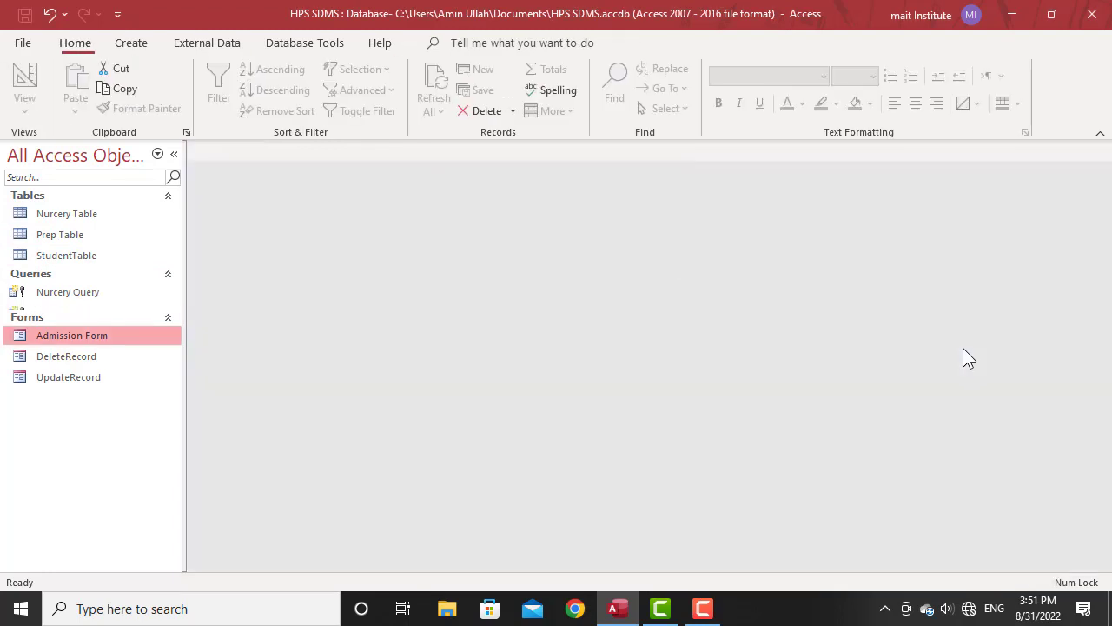
click(127, 44)
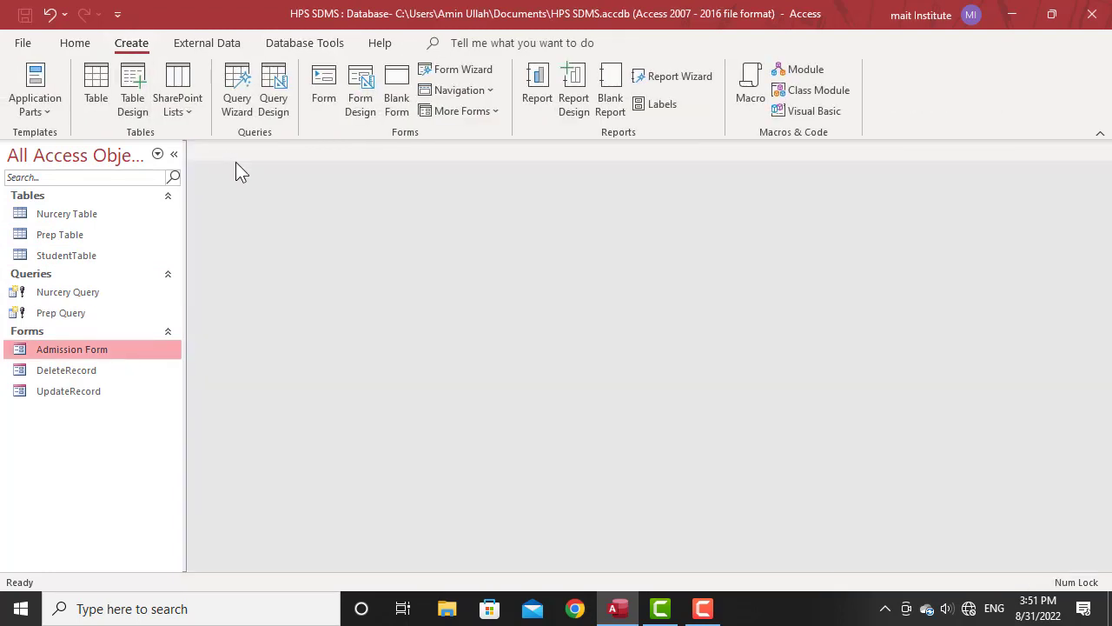
Start a new Query Design on StudentTable as a make-table query named 'One Table'.
click(275, 99)
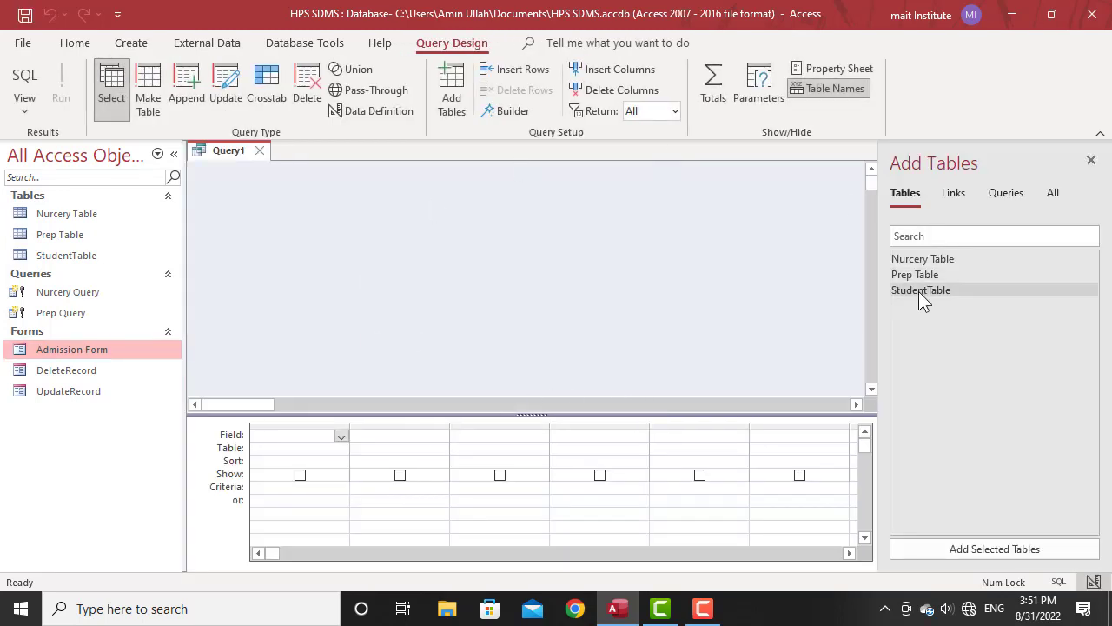
drag(919, 291, 495, 280)
click(1092, 160)
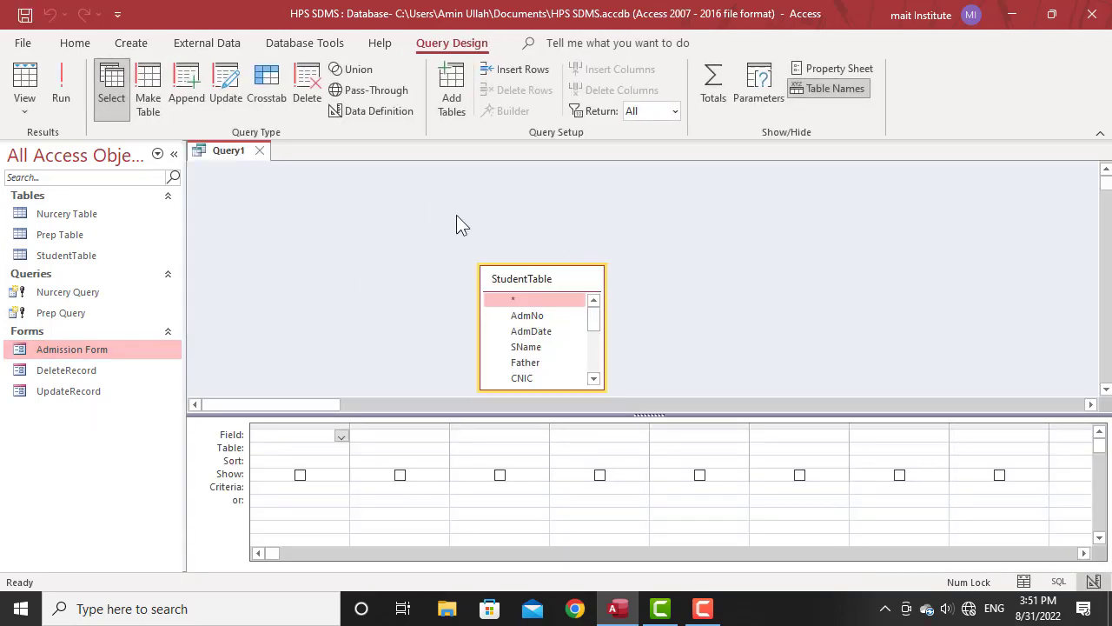
click(157, 97)
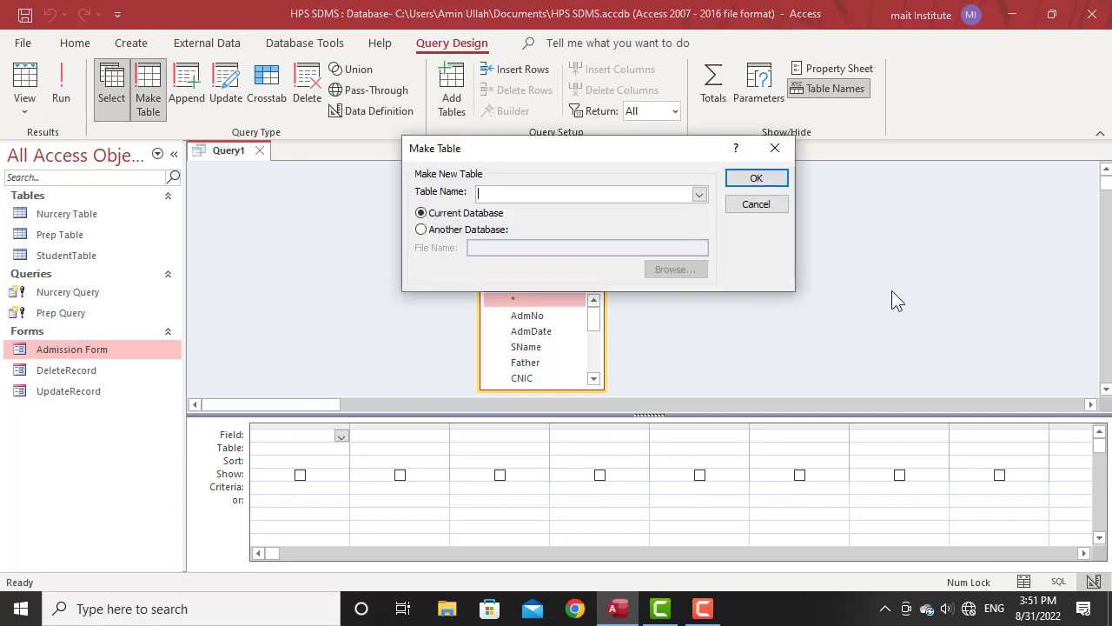
text(One Table)
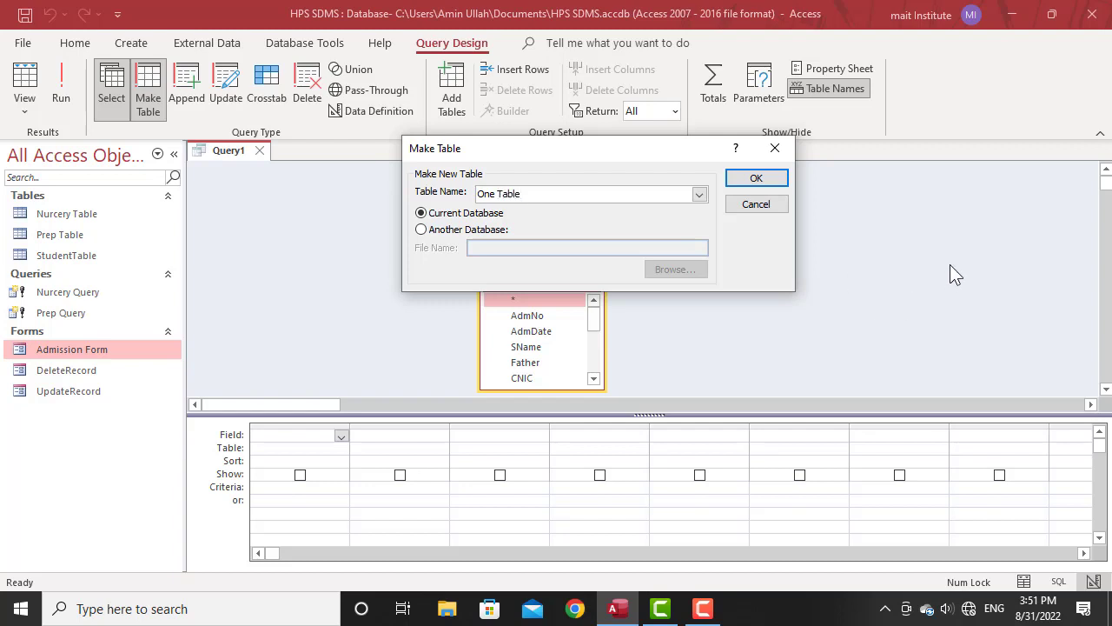
click(776, 180)
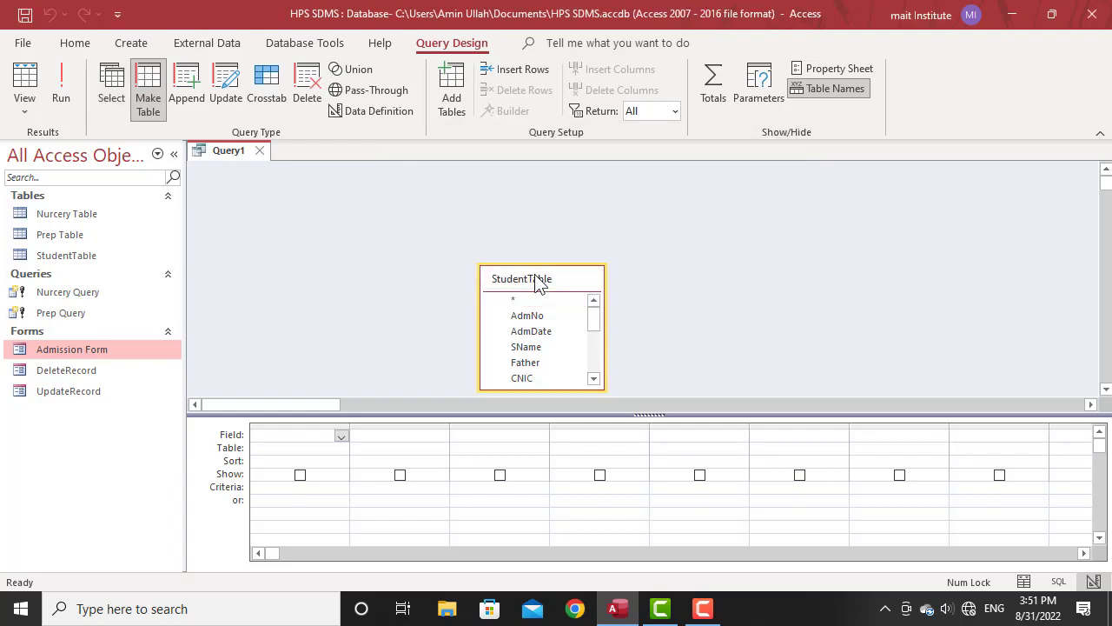
Add all StudentTable fields except Picture to the grid, with Class criterion 'One'.
double_click(536, 279)
scroll(526, 303, up, 3)
drag(528, 315, 305, 435)
drag(1086, 559, 1078, 556)
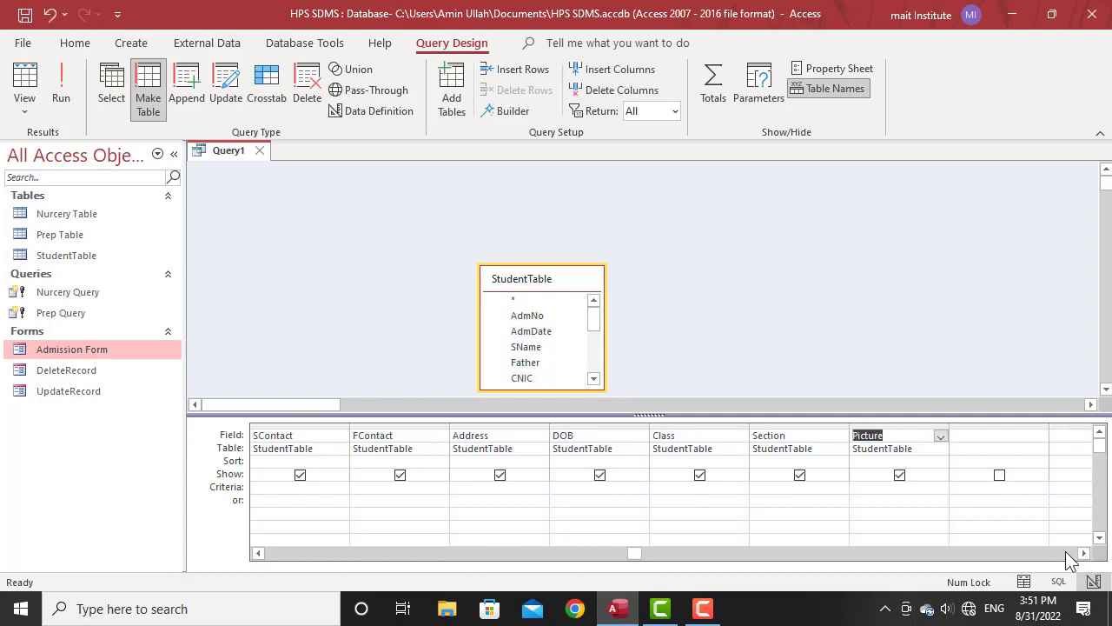
click(876, 423)
key(Delete)
click(669, 487)
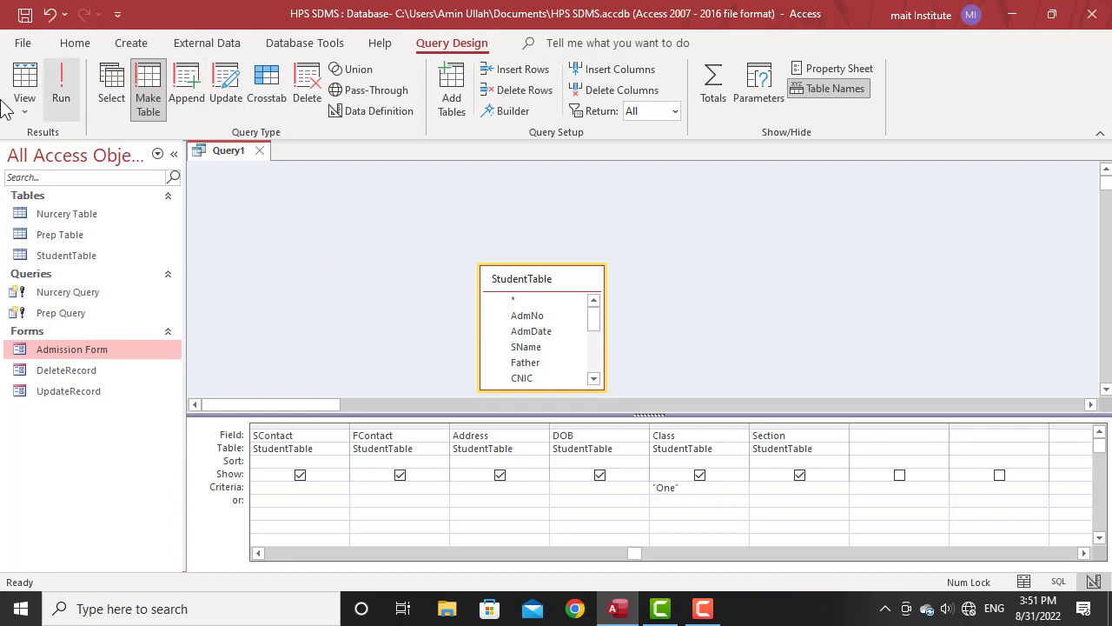
Run the query to create One Table, then close and save it as 'One Query'.
click(61, 87)
click(517, 364)
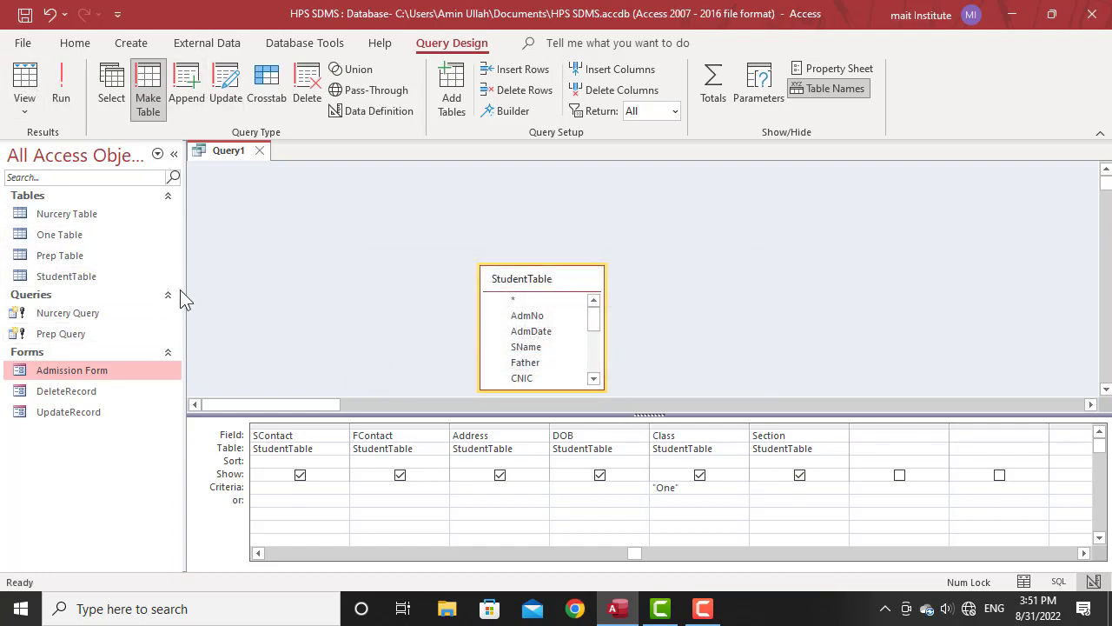
click(258, 152)
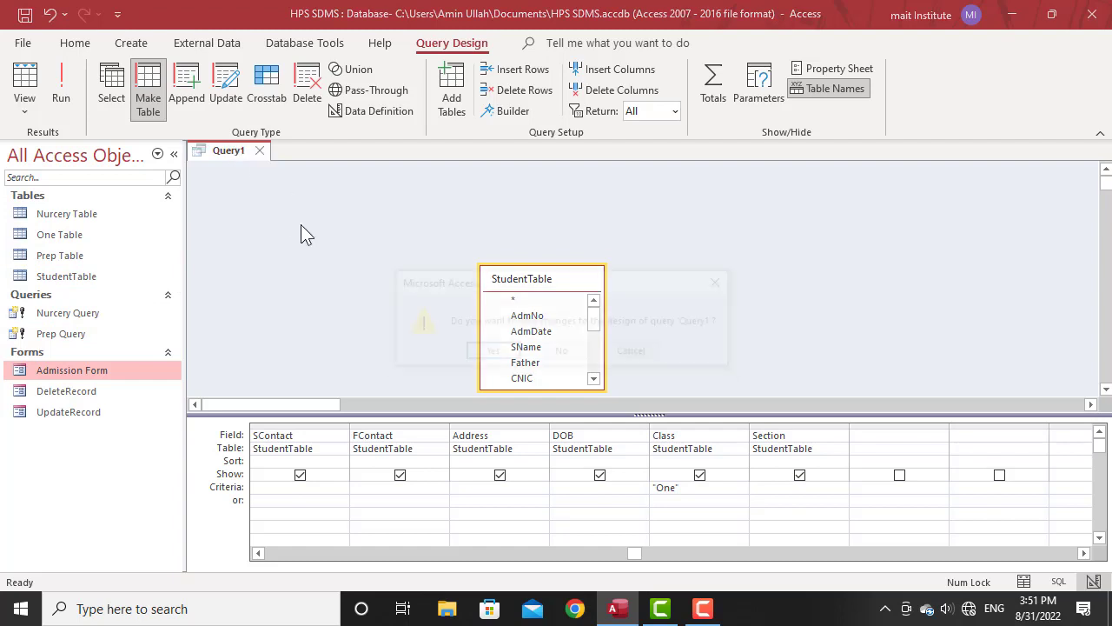
click(492, 352)
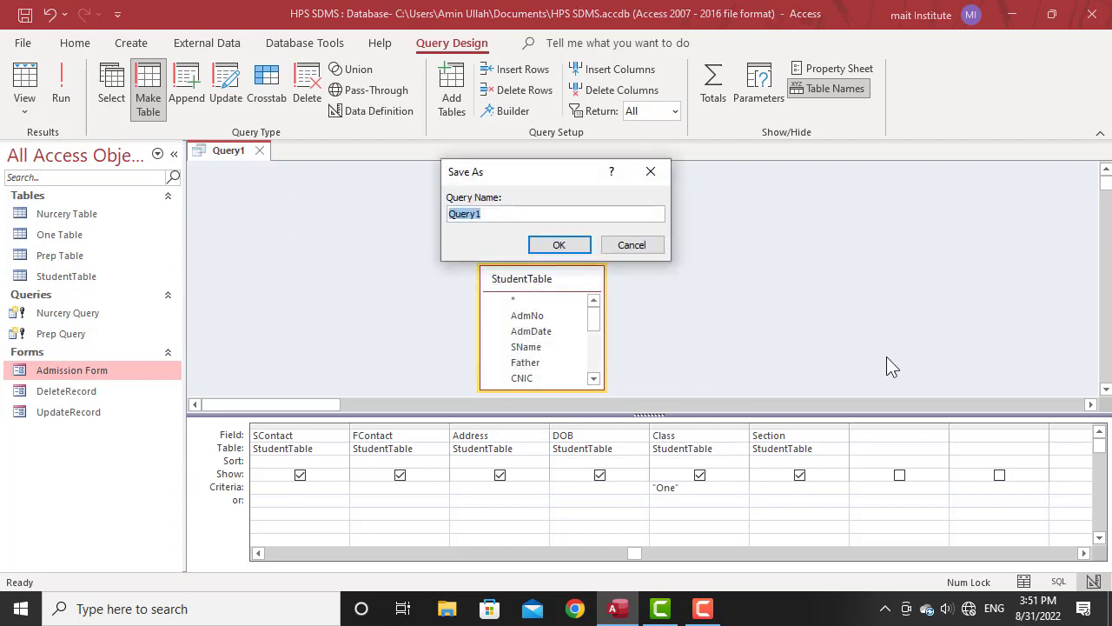
text(One)
click(566, 252)
Start a new Query Design on StudentTable as a make-table query named 'Two Table'.
click(137, 42)
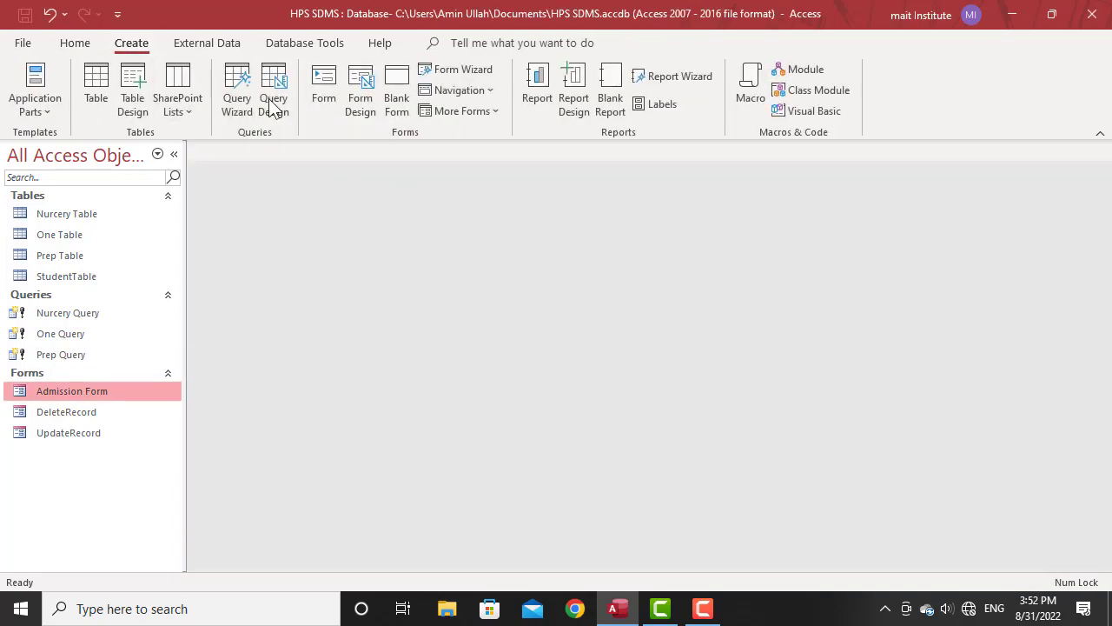
click(272, 106)
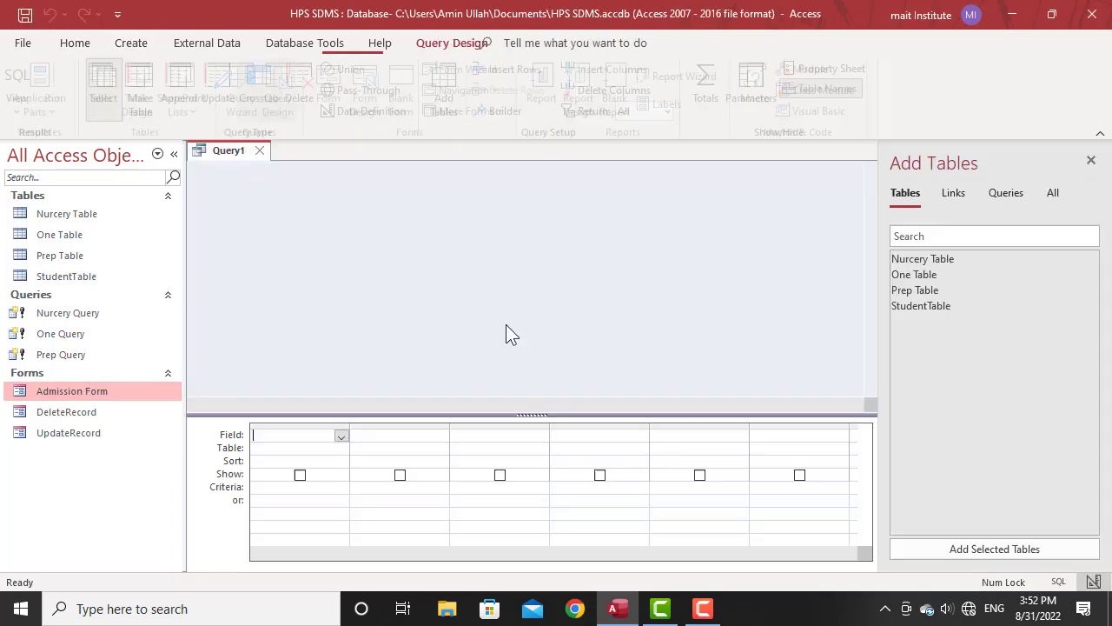
double_click(921, 306)
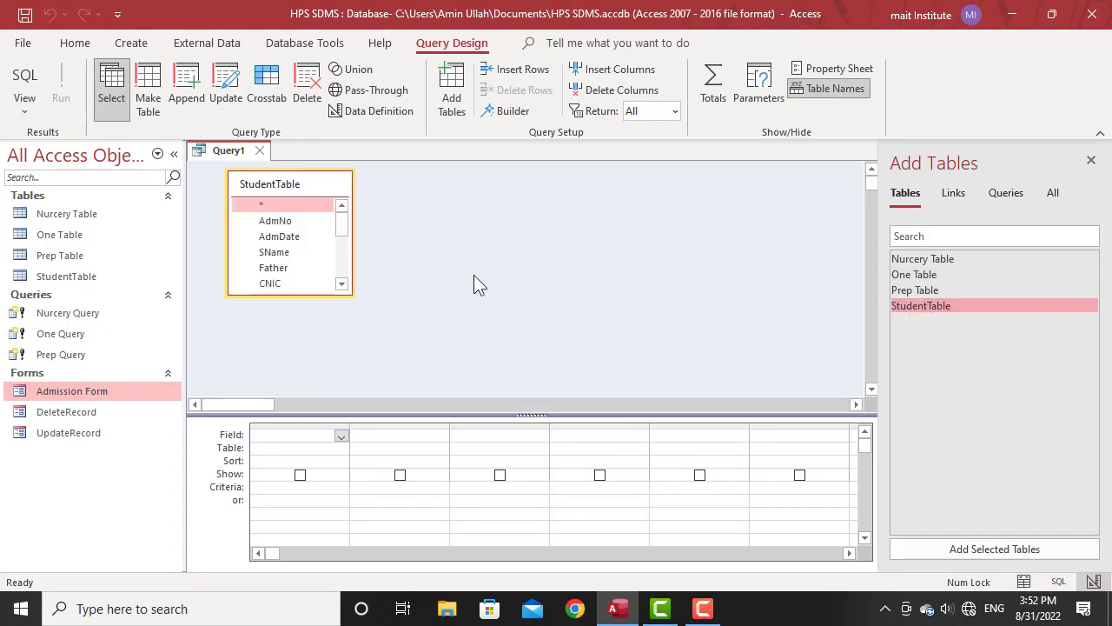
double_click(280, 192)
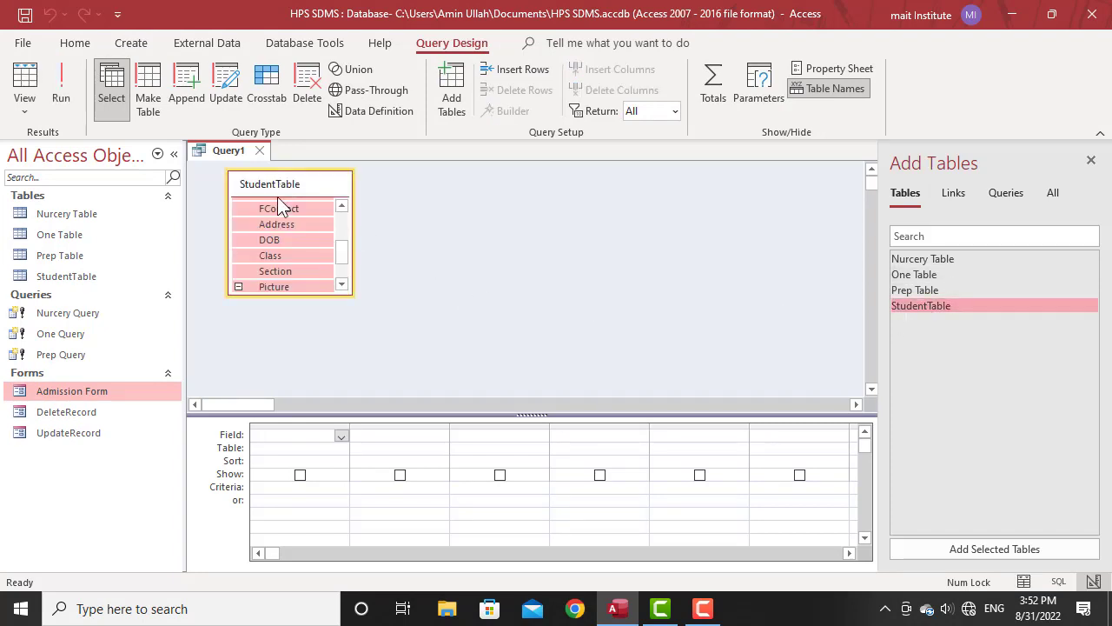
click(149, 97)
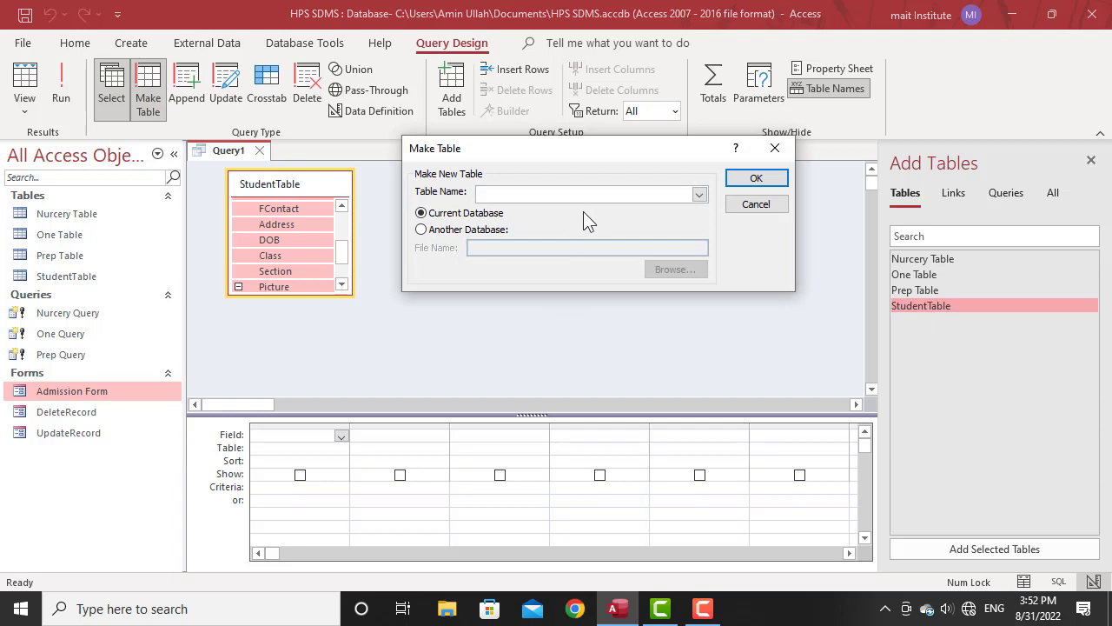
text(Two Table)
click(752, 178)
Add all StudentTable fields except Picture to the grid, with Class criterion 'Two'.
scroll(330, 208, up, 3)
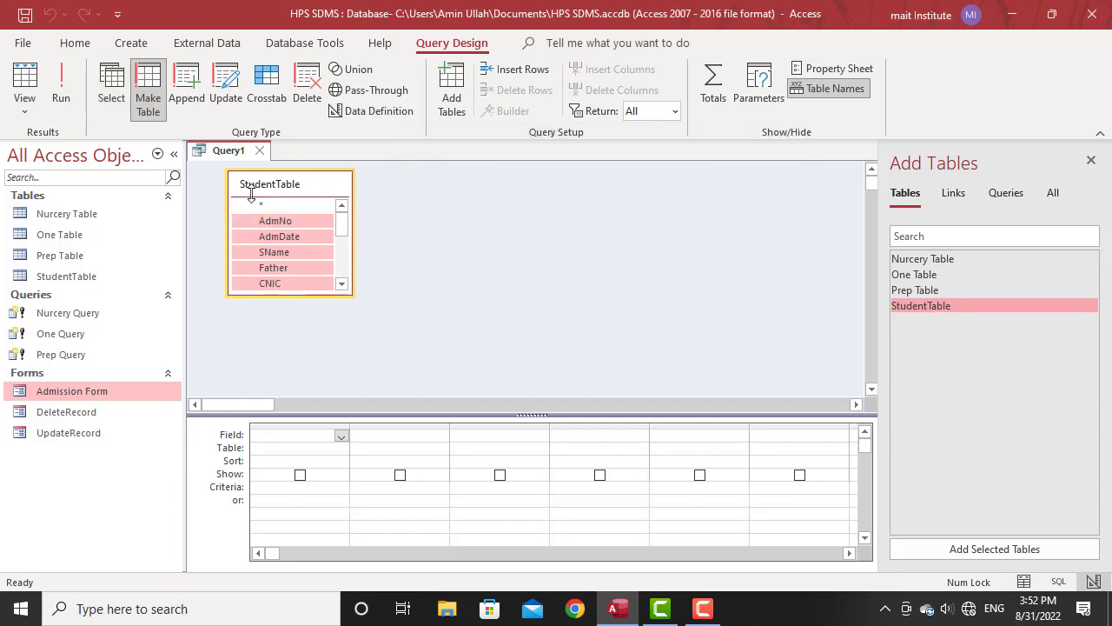
drag(271, 225, 287, 440)
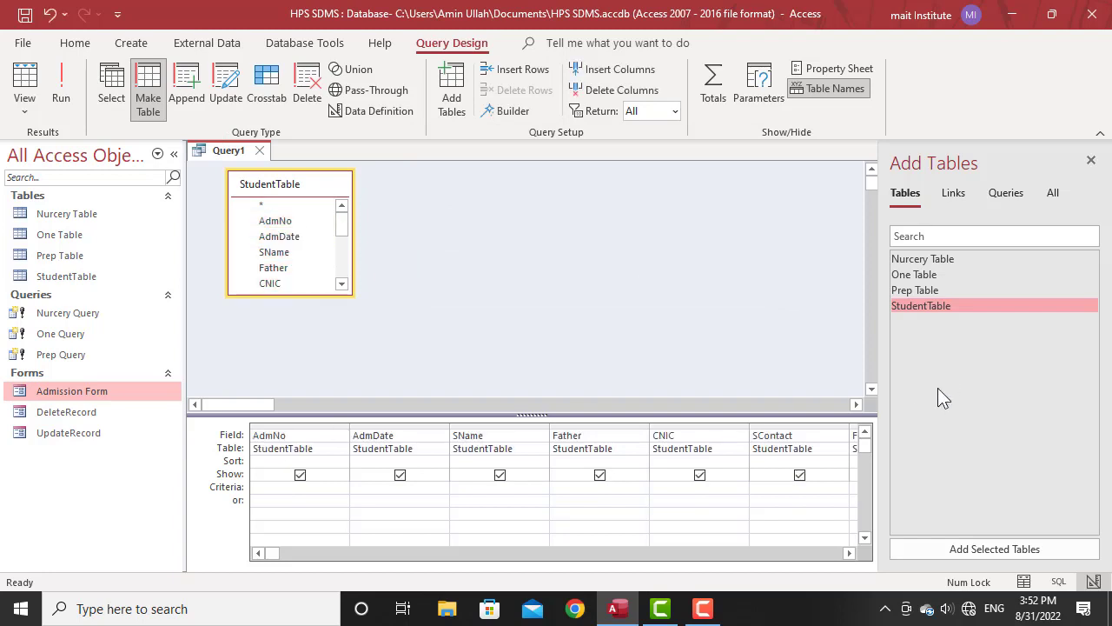
click(1093, 161)
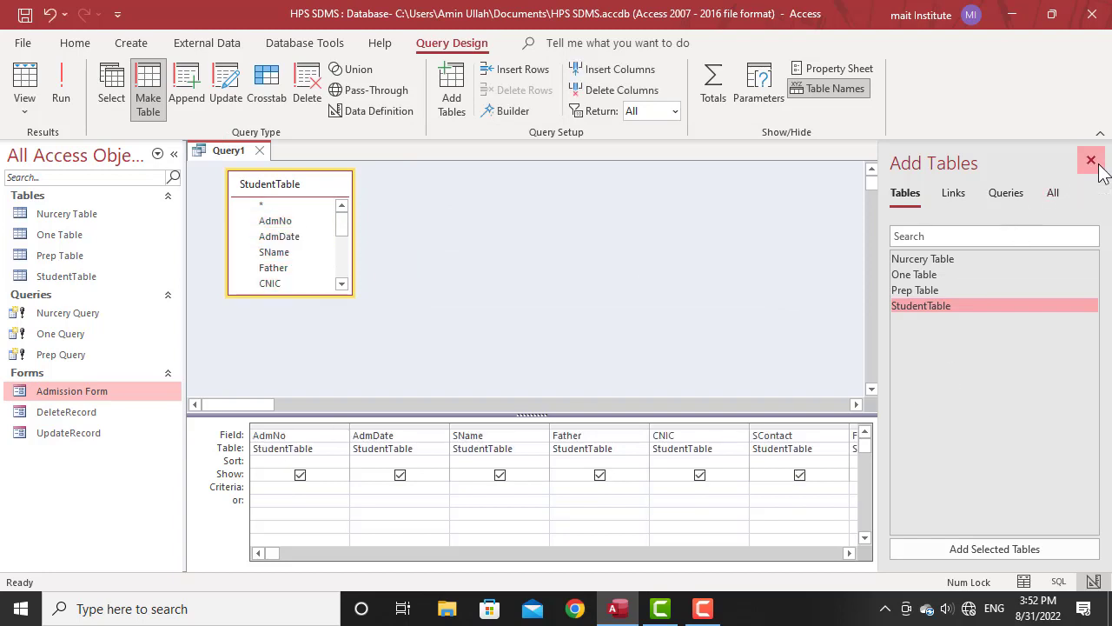
click(1093, 406)
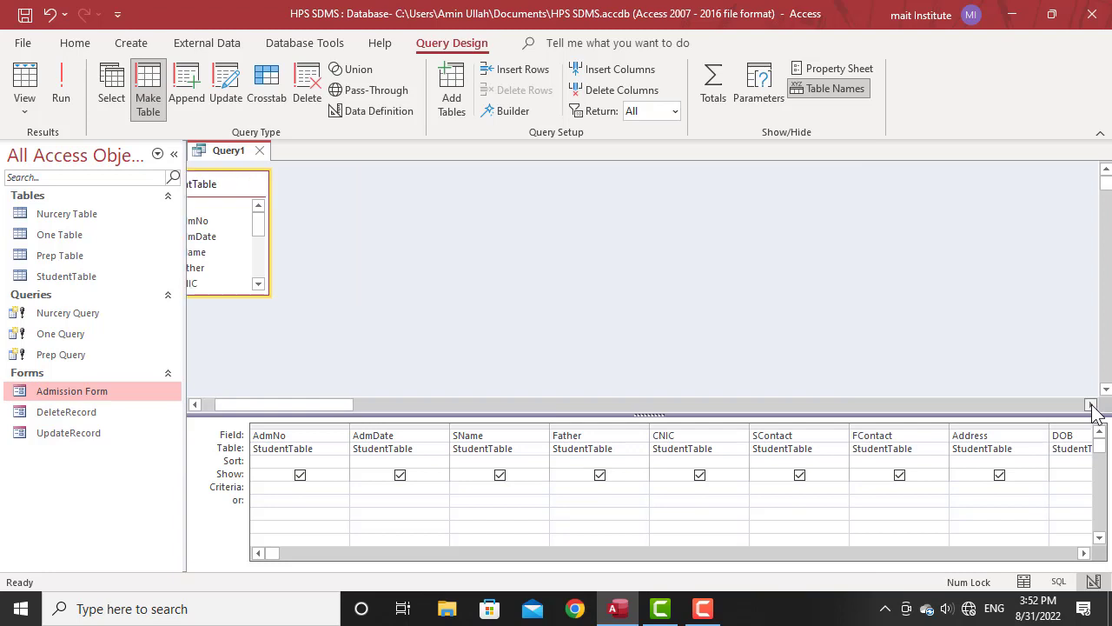
click(1084, 553)
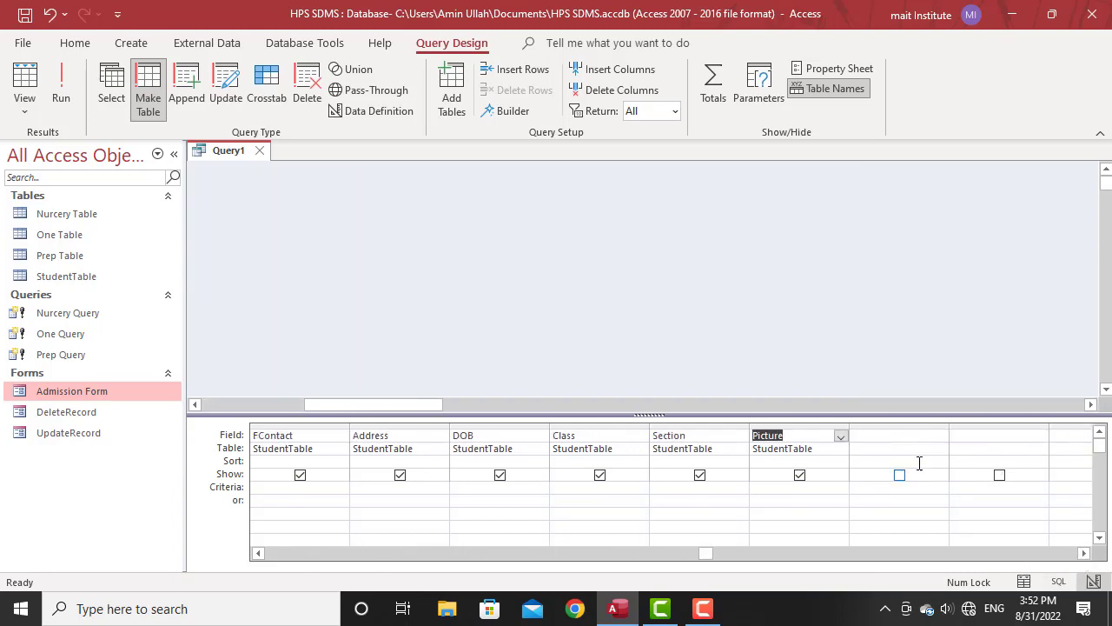
click(795, 425)
key(Delete)
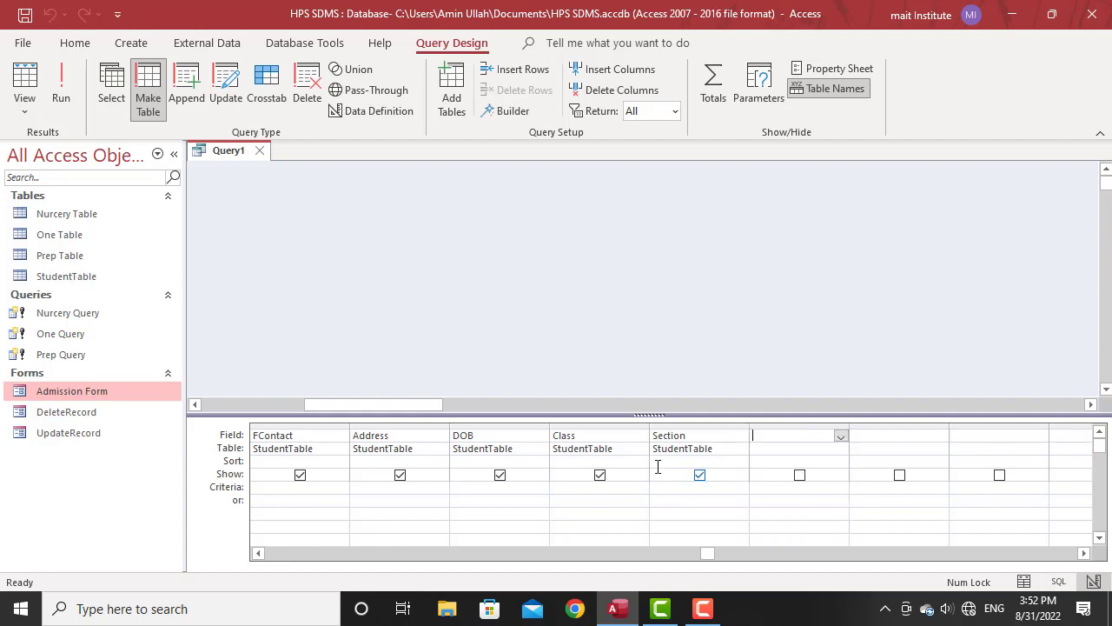
click(558, 492)
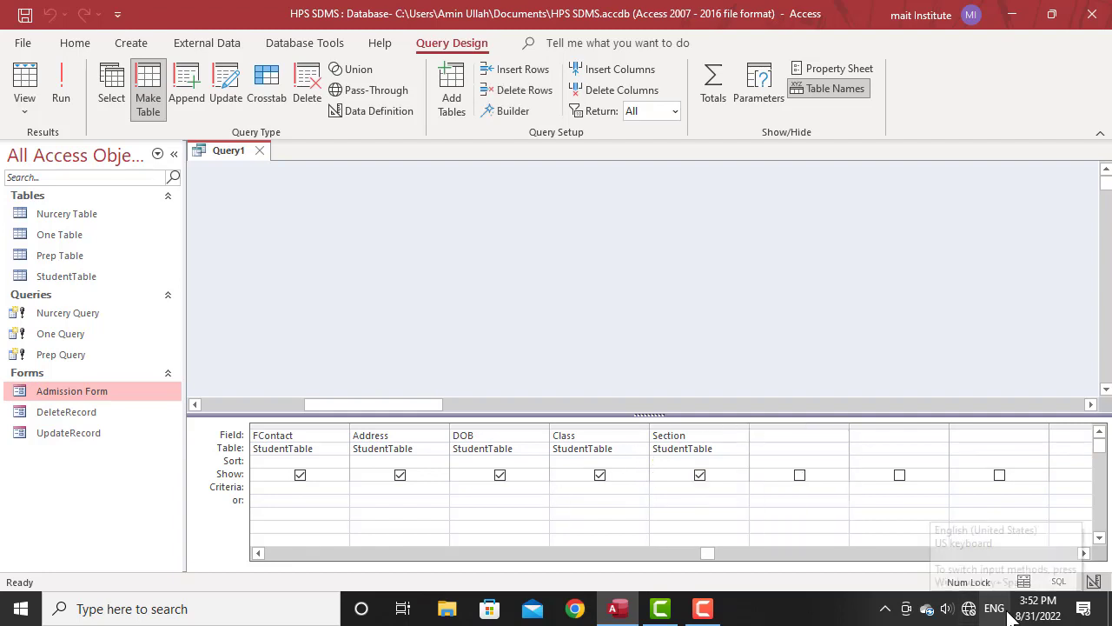
text(Tow)
key(BackSpace)
key(BackSpace)
text(wo)
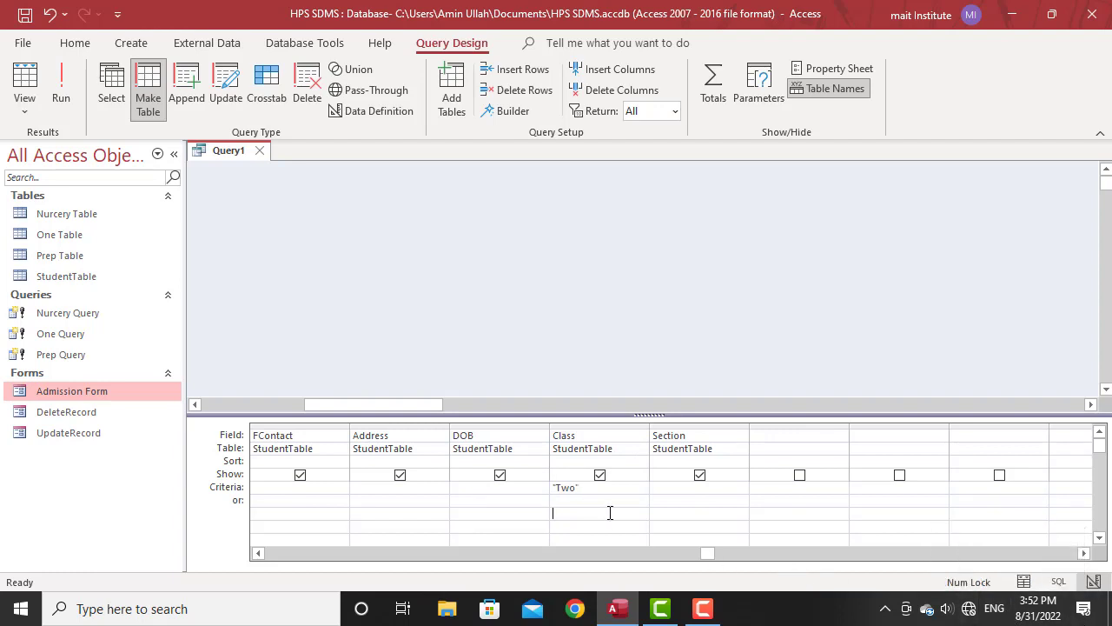
Run the query to create Two Table, then close and save it as 'Two Query'.
click(61, 96)
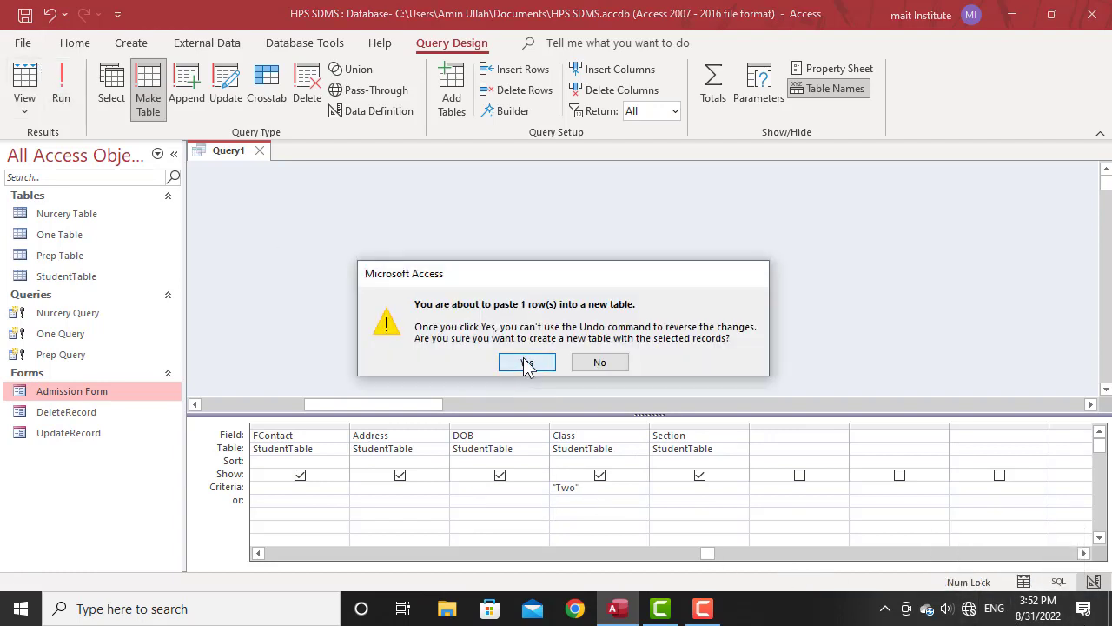
click(527, 363)
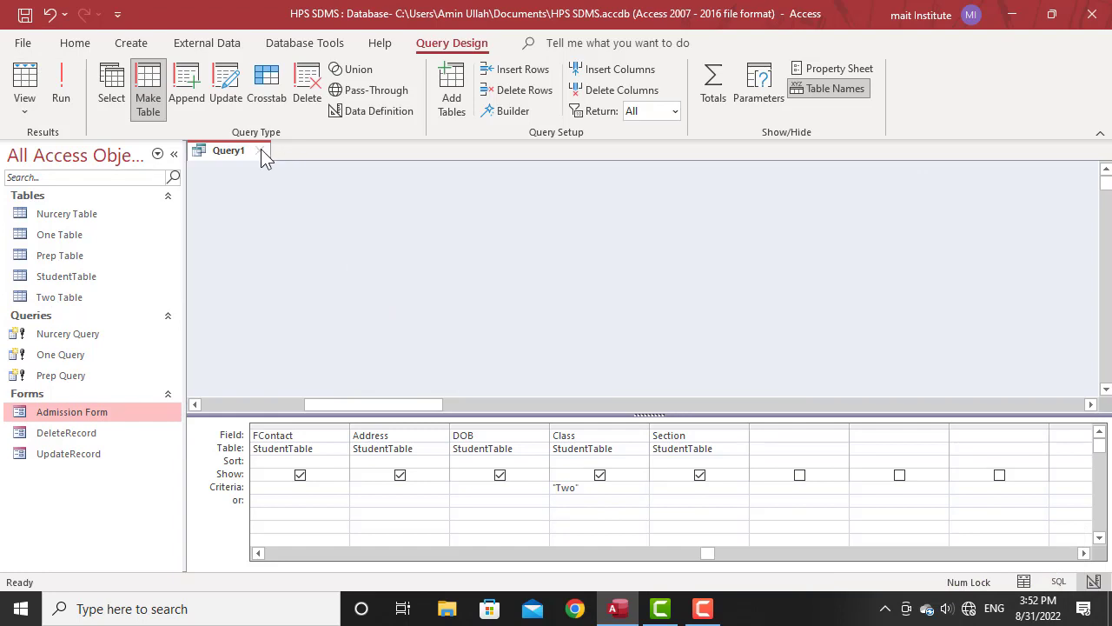
click(260, 150)
click(489, 351)
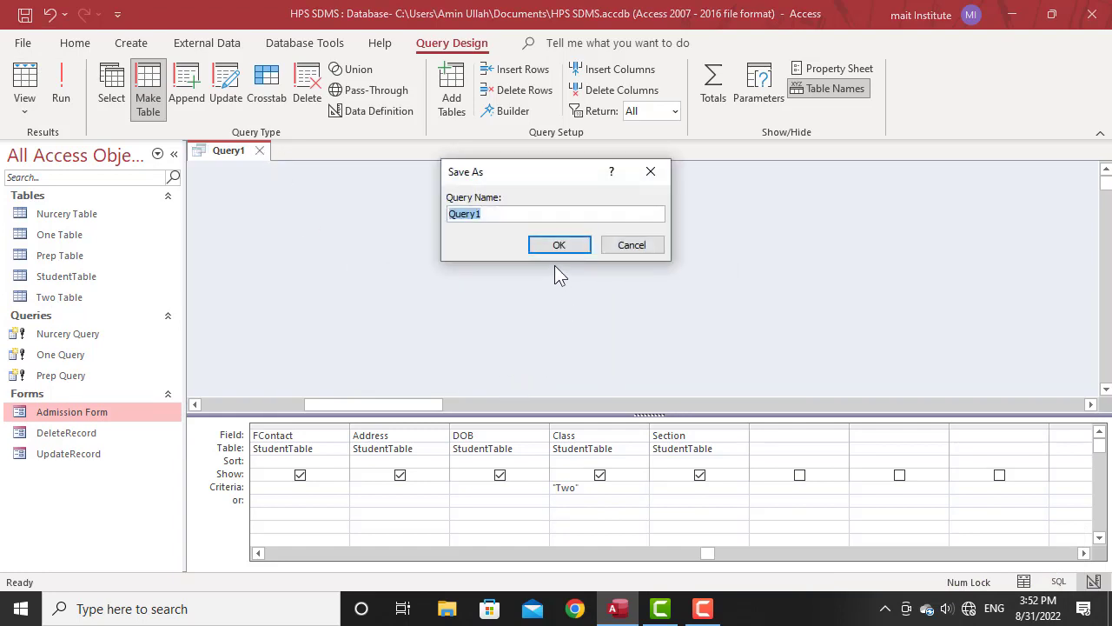
text(Two Query)
click(569, 248)
Start a make-table query on StudentTable that outputs to a new table named Three Table.
click(131, 43)
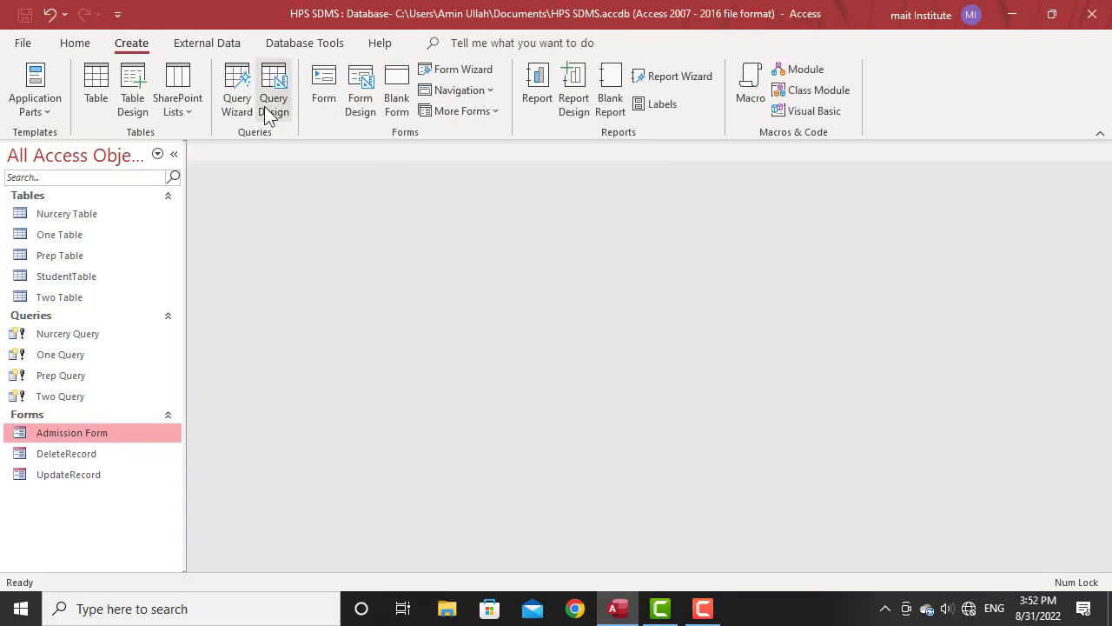
click(273, 105)
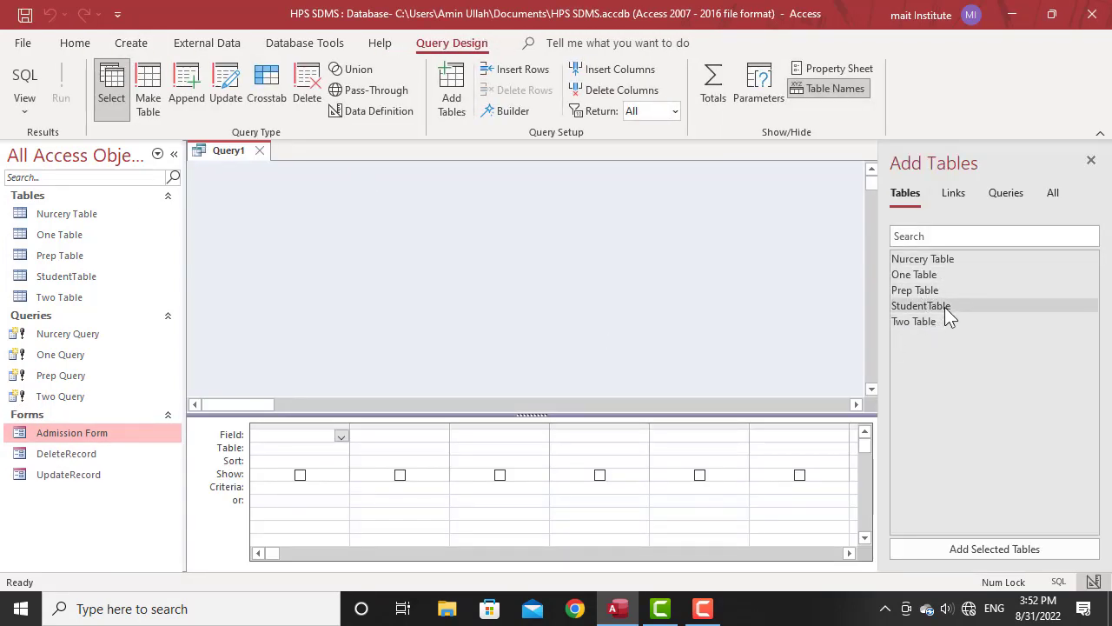
drag(945, 306, 558, 283)
double_click(570, 279)
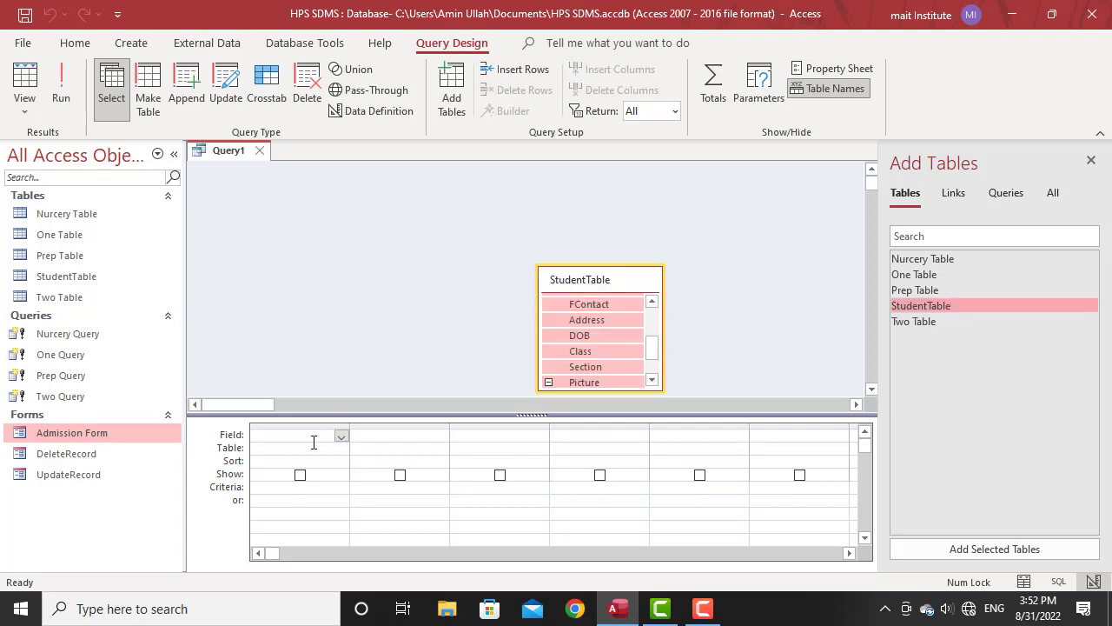
click(146, 87)
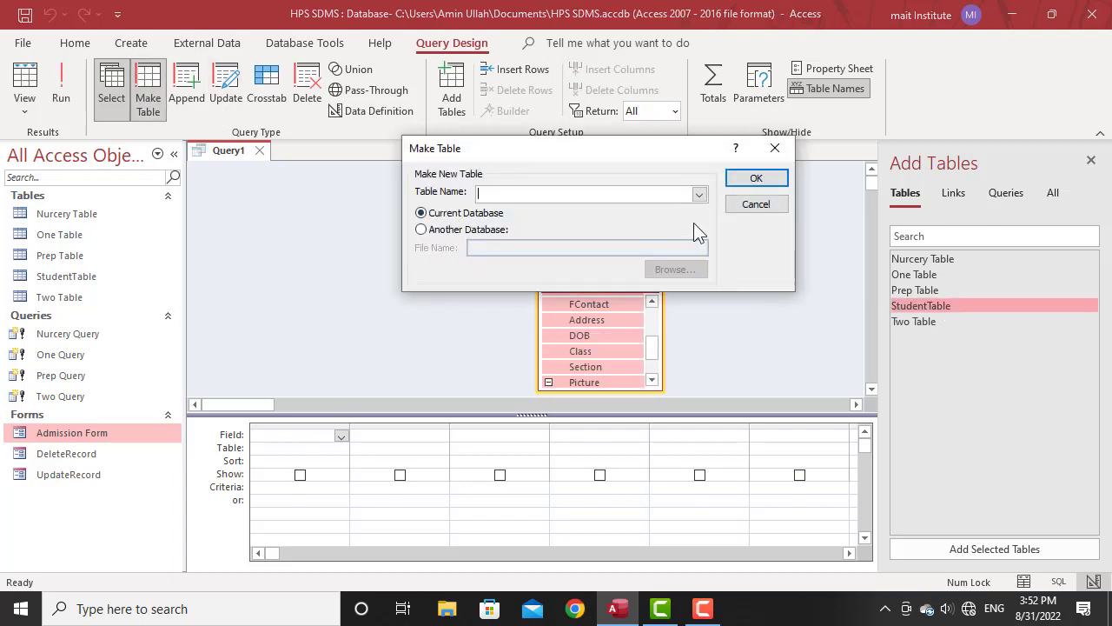
text(Three)
text(Table)
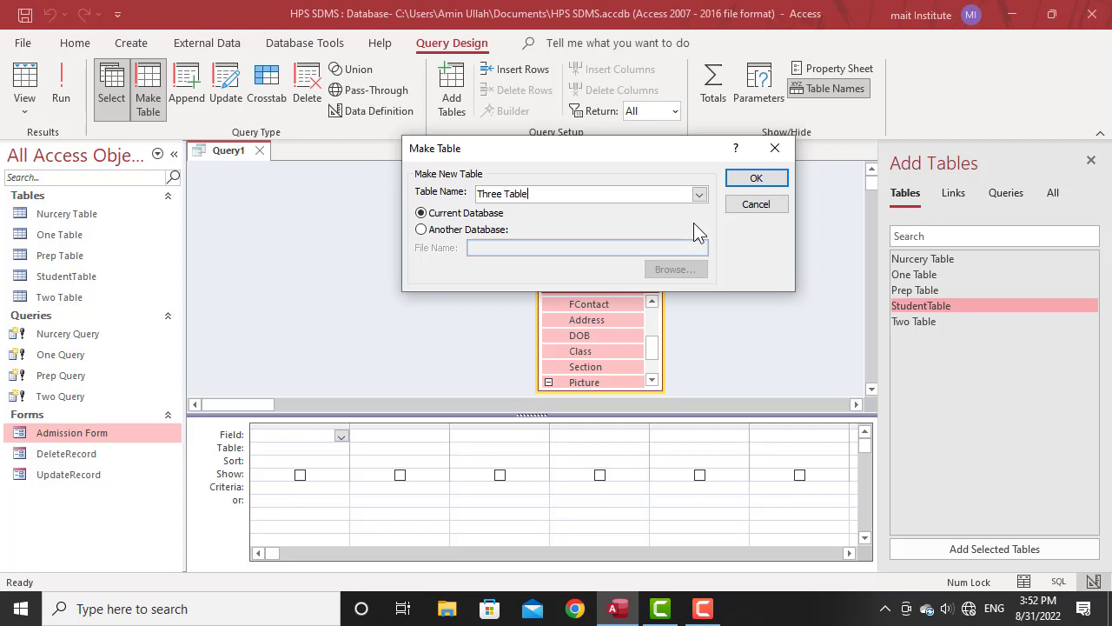
click(756, 179)
Put all StudentTable fields into the query grid, then remove the Picture column.
drag(584, 309, 318, 443)
click(1091, 163)
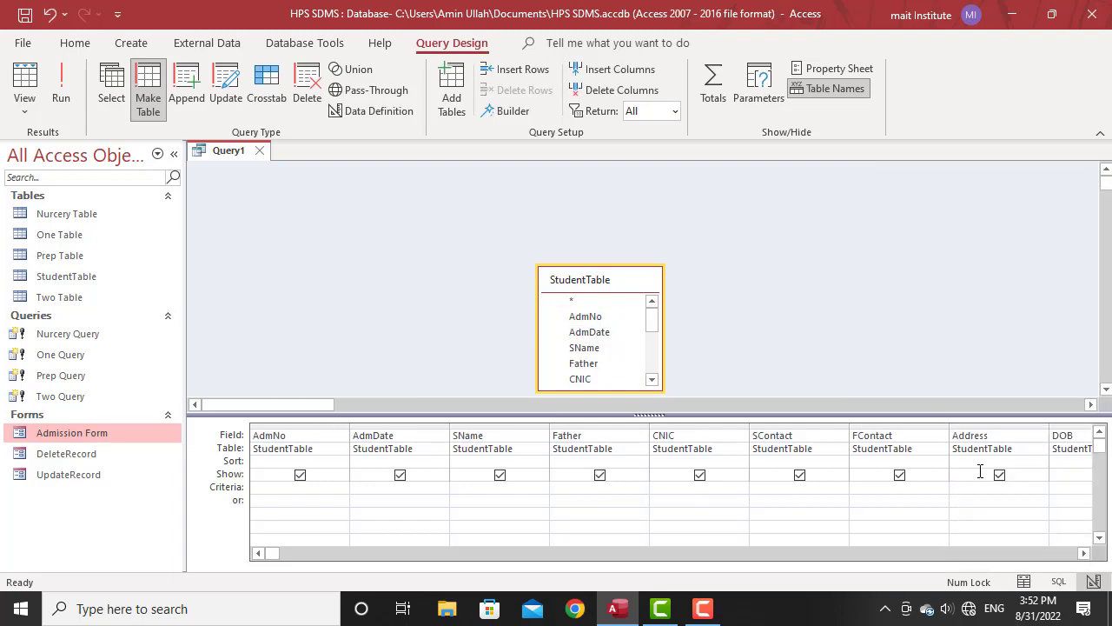
click(1086, 553)
click(1086, 552)
click(1085, 553)
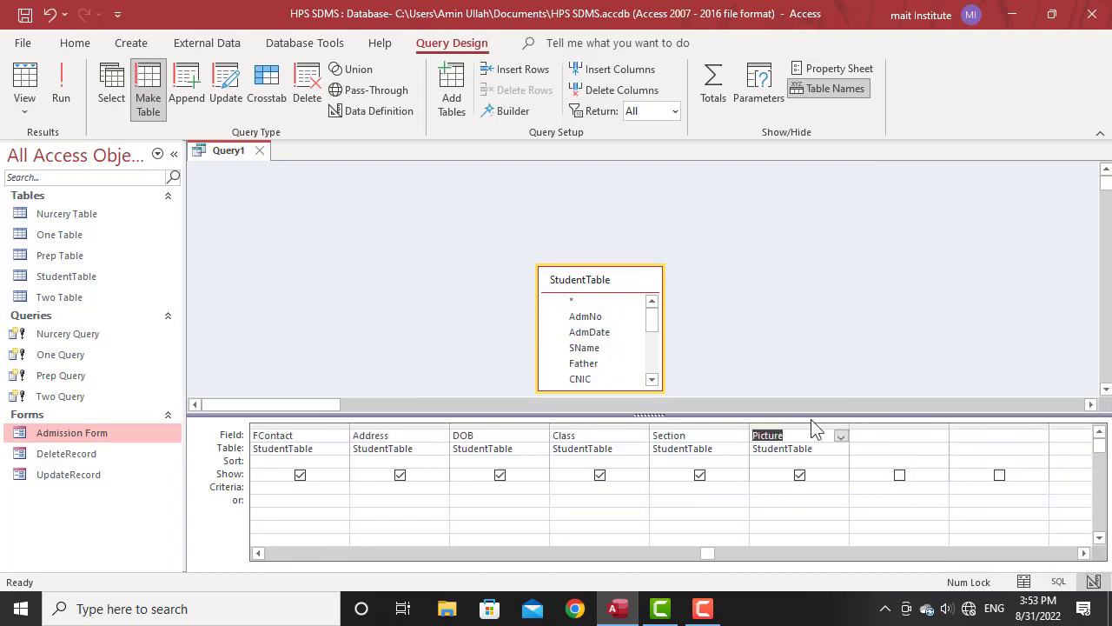
click(797, 424)
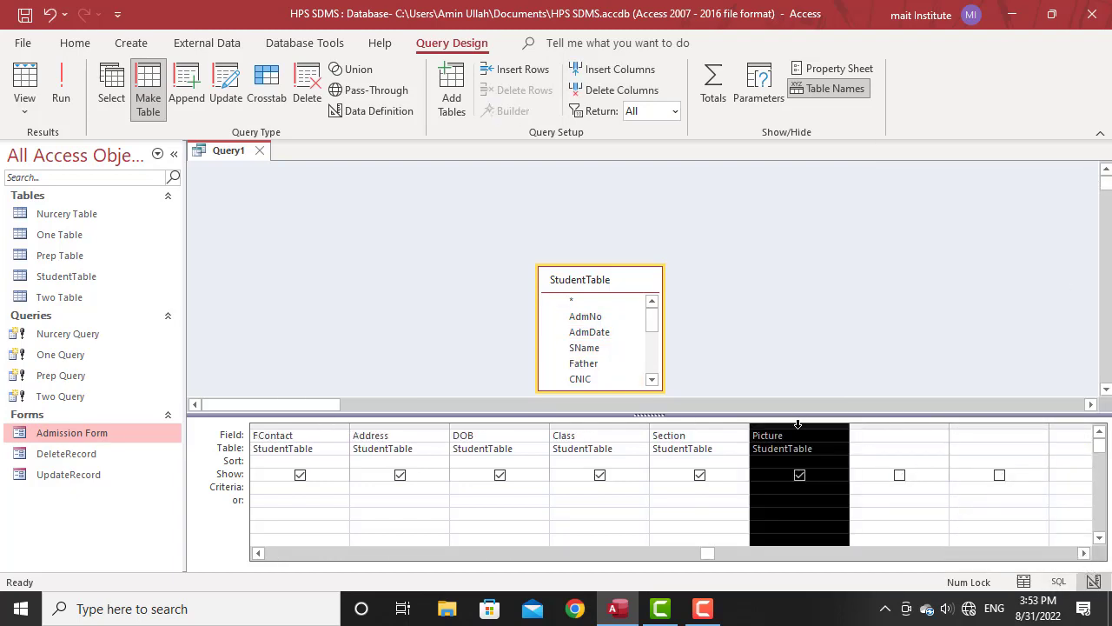
key(Delete)
Restrict Class to Three and run the query to create Three Table.
click(567, 487)
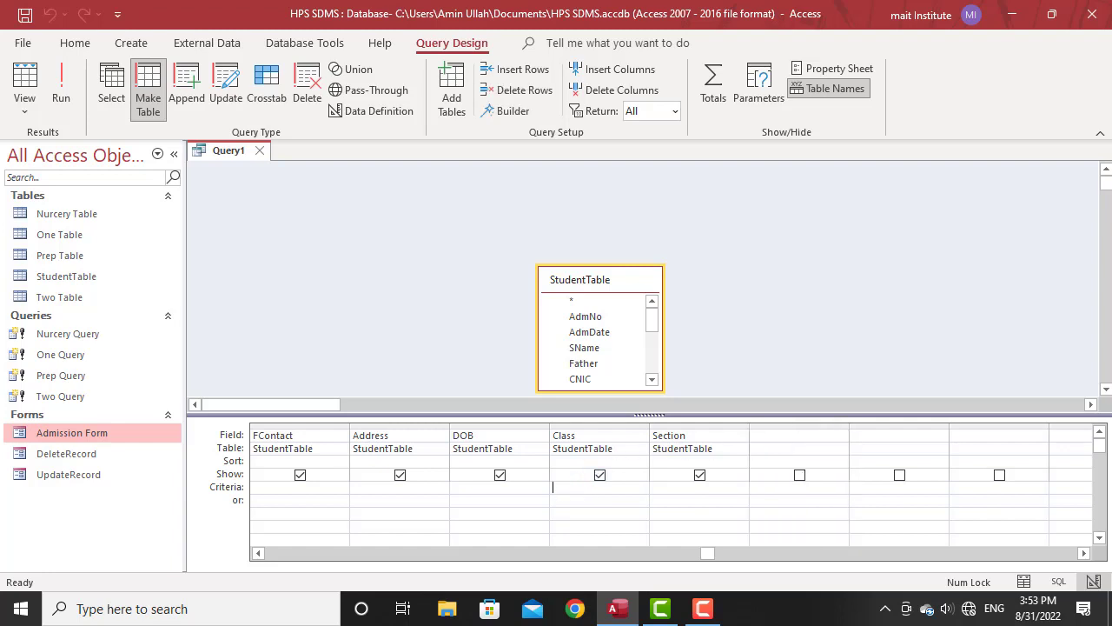
text(Three)
click(68, 109)
click(524, 363)
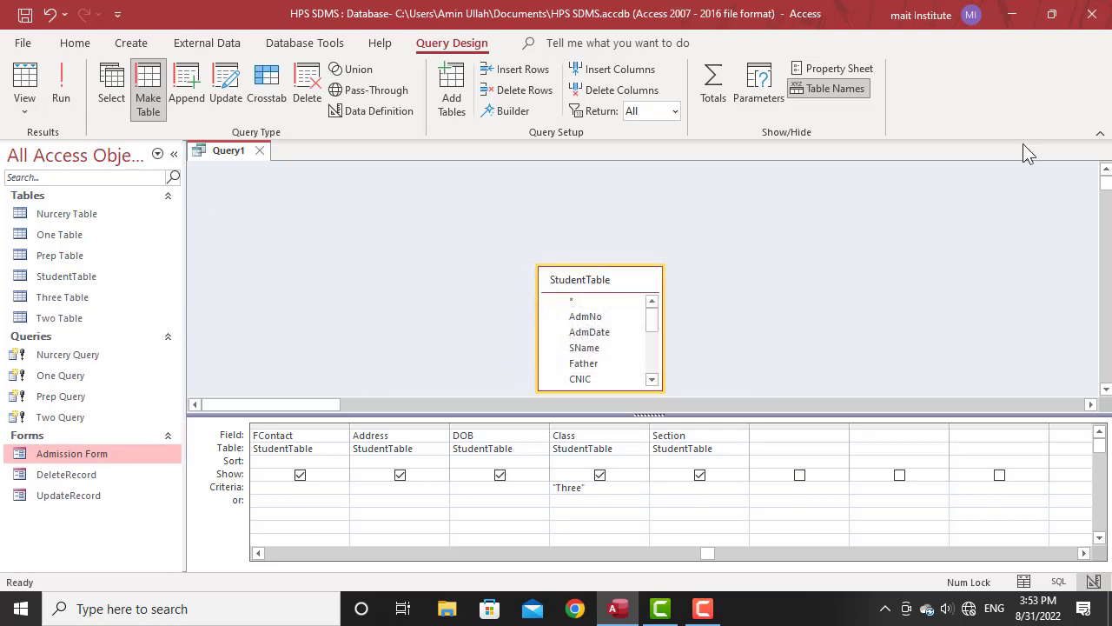
Close the design and save the query as Three Query.
click(259, 150)
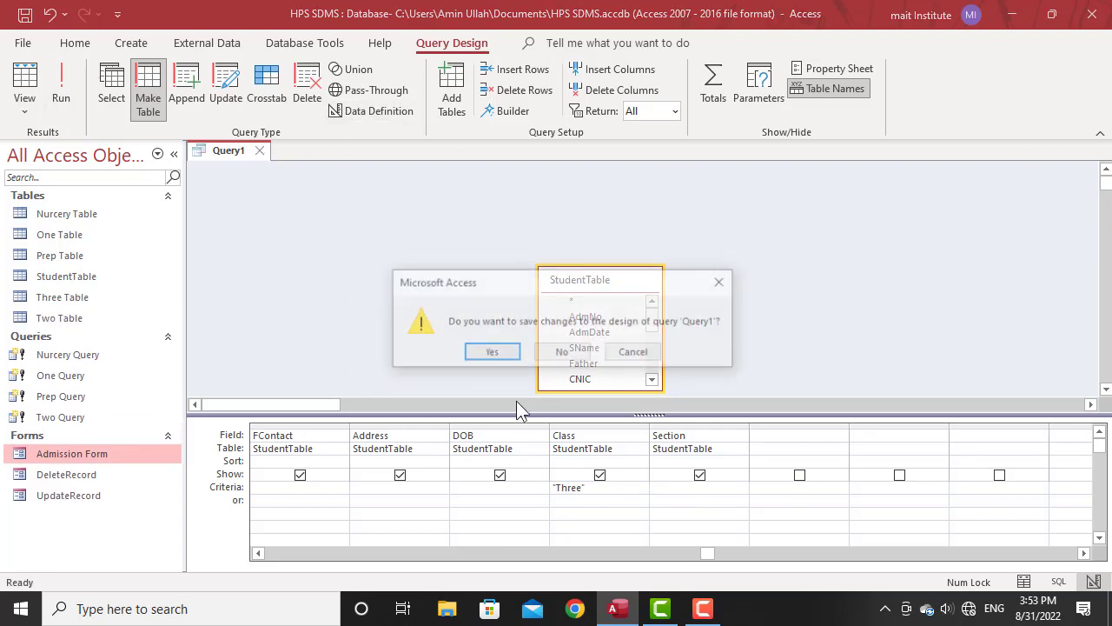
click(492, 354)
text(Thre)
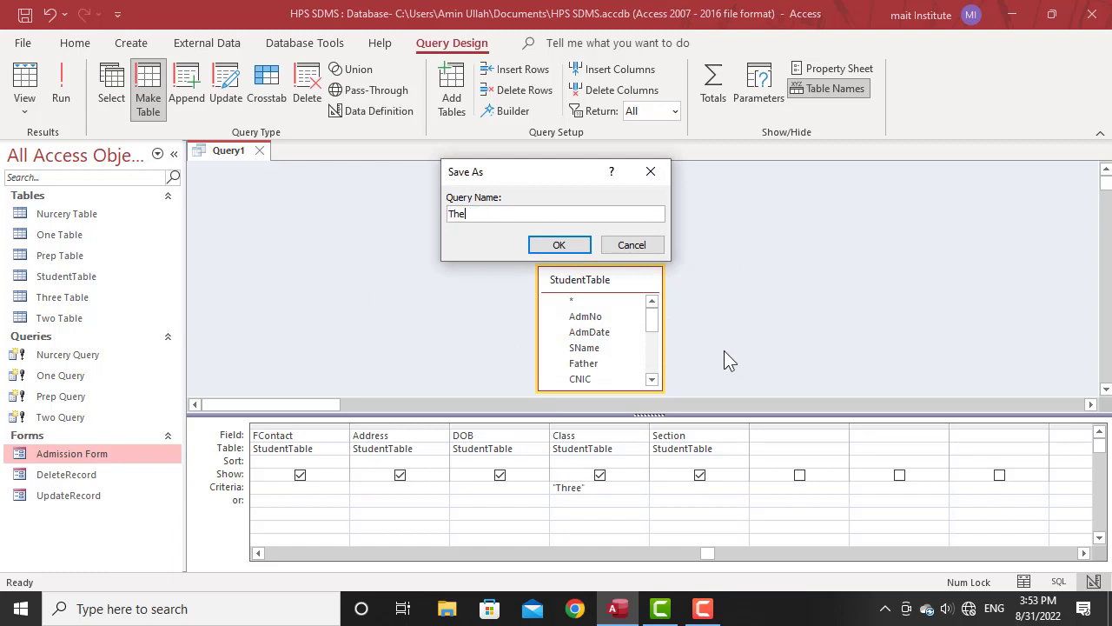
text(e Qu)
key(BackSpace)
key(BackSpace)
text(Query)
key(Return)
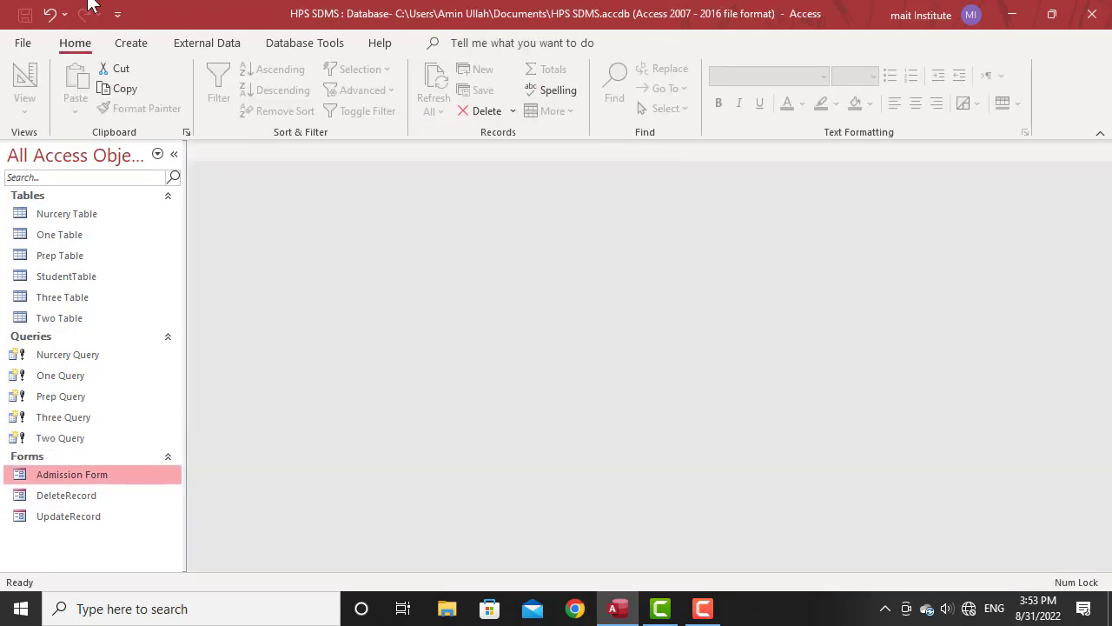
click(131, 45)
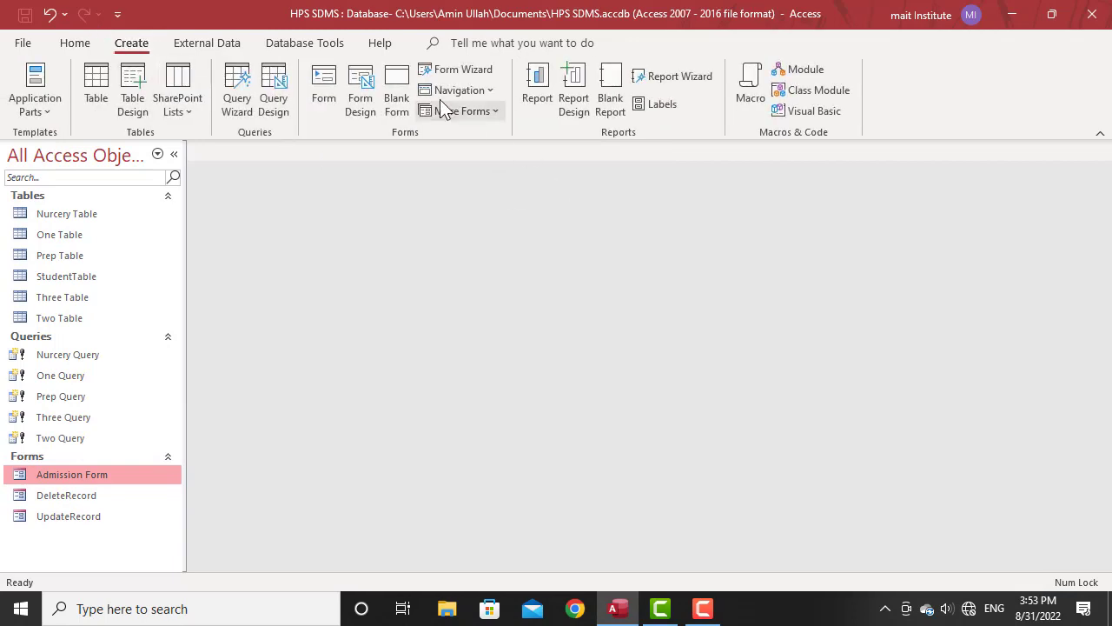
Start a make-table query on StudentTable that outputs to a new table named Four Table.
click(279, 106)
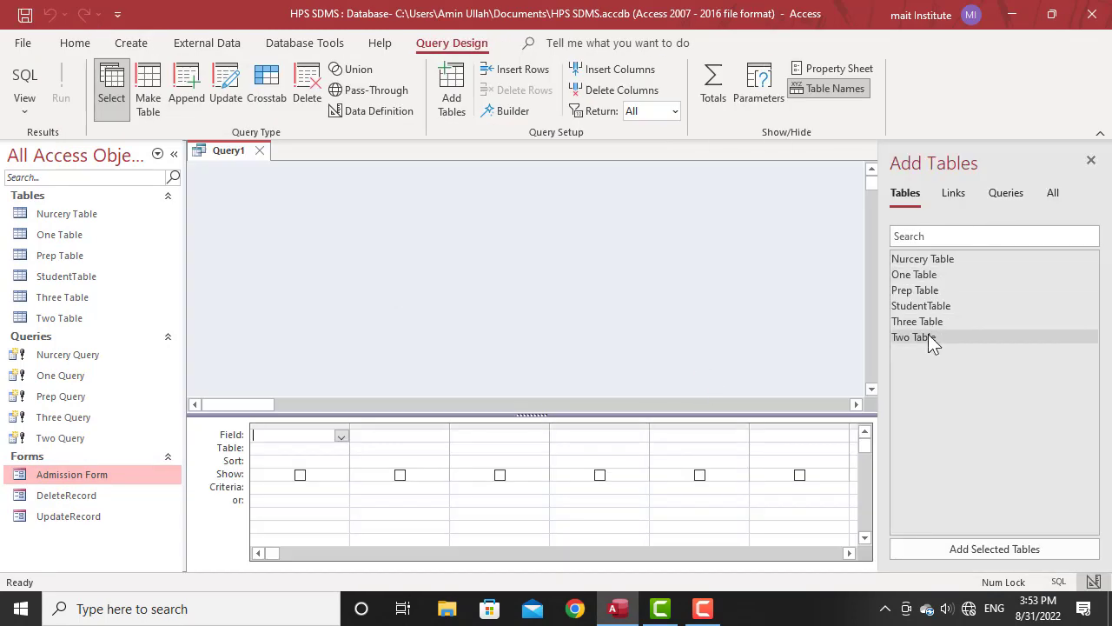
drag(929, 309, 547, 291)
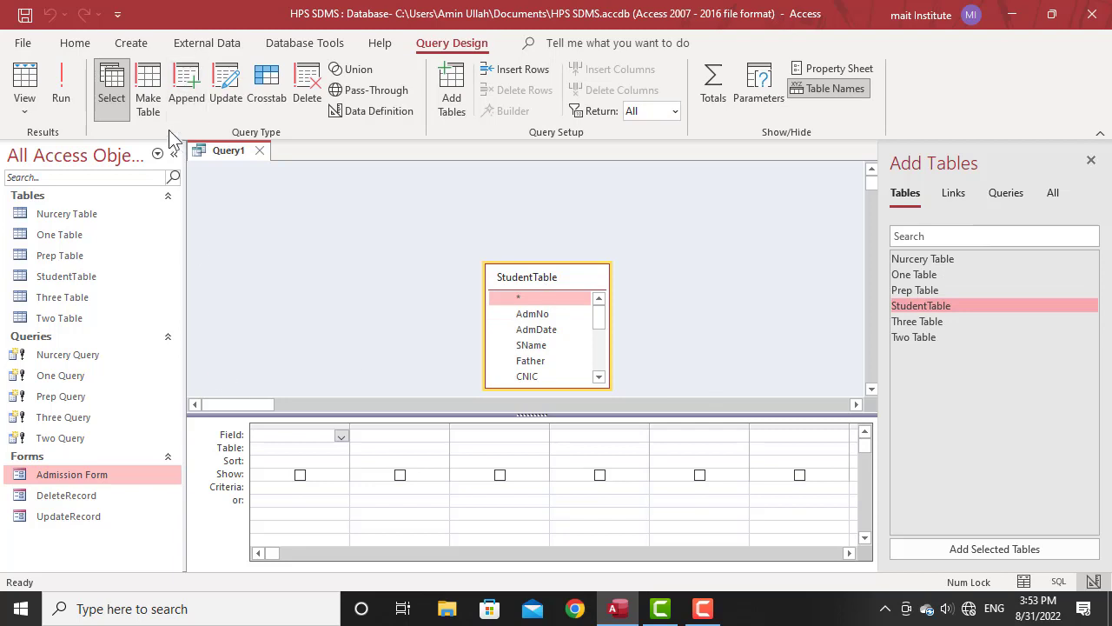
click(147, 98)
text(Fifth Table)
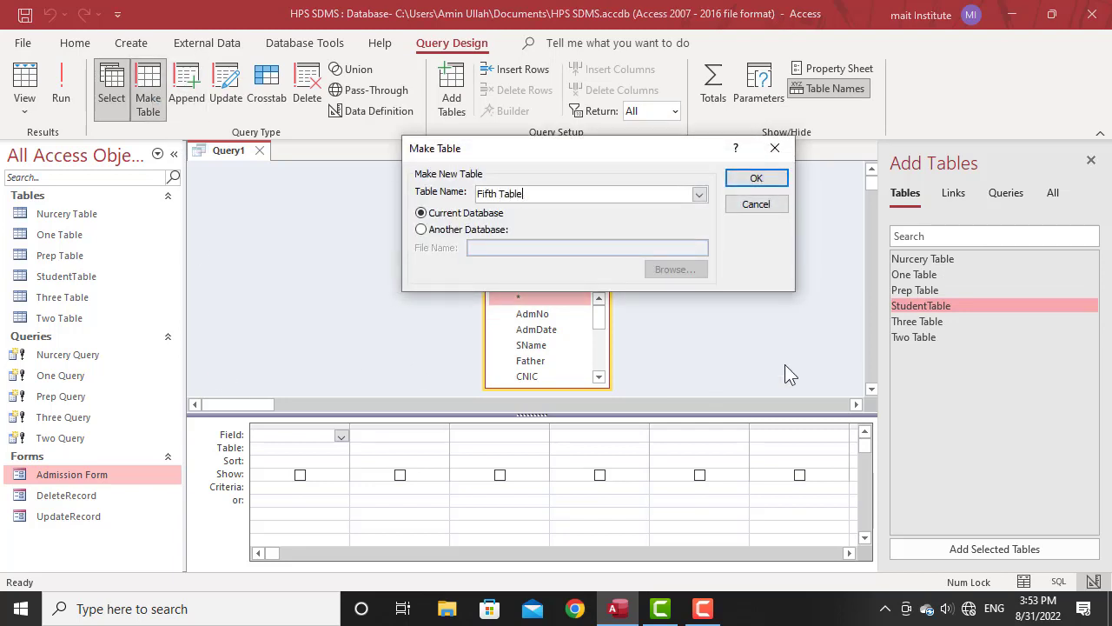
key(BackSpace)
key(BackSpace)
key(BackSpace)
key(BackSpace)
key(BackSpace)
key(BackSpace)
key(BackSpace)
key(BackSpace)
key(BackSpace)
key(BackSpace)
key(BackSpace)
key(BackSpace)
text(Four Table)
click(756, 178)
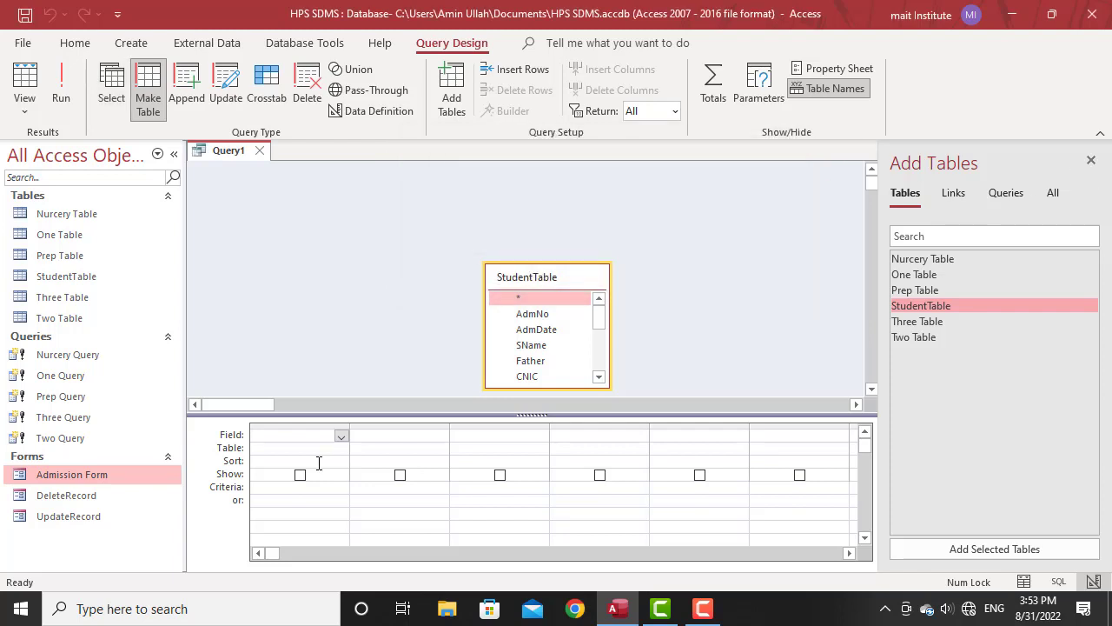
Put every StudentTable field into the grid and delete the Picture column.
double_click(516, 287)
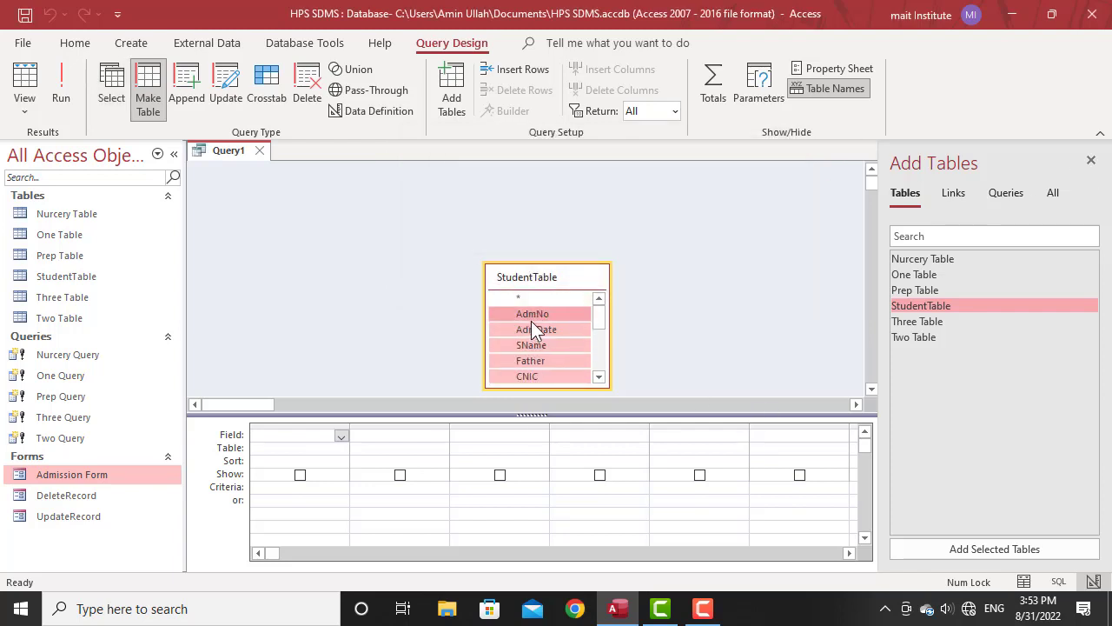
drag(532, 323, 287, 450)
click(1091, 160)
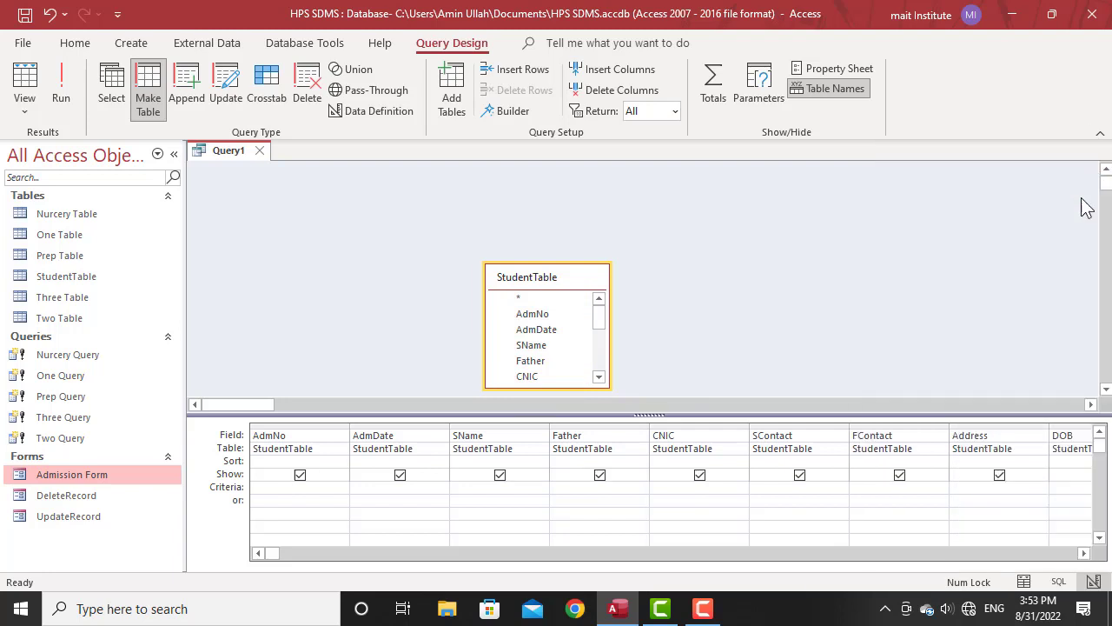
click(1084, 553)
click(1084, 553)
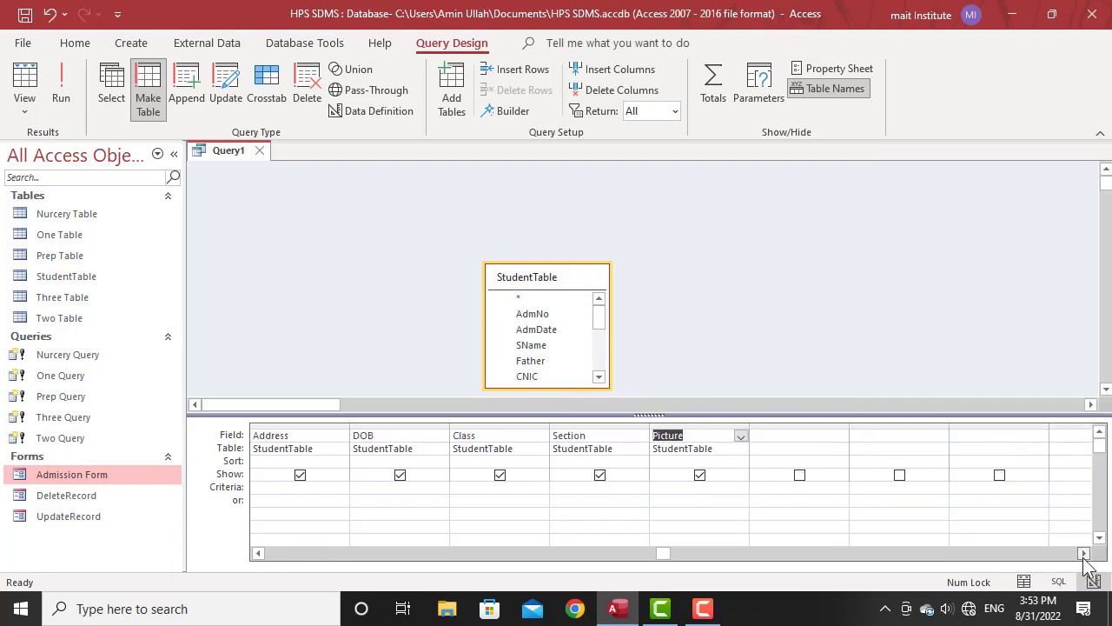
click(696, 425)
key(Delete)
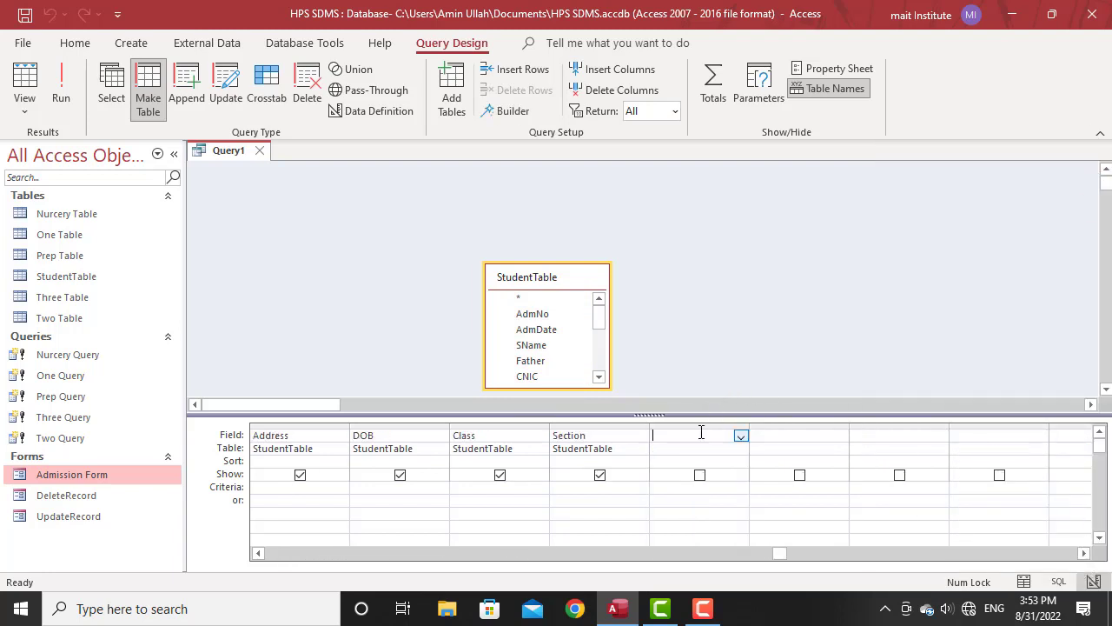
Set the Class criterion to Four and run the query, confirming creation of Four Table.
click(473, 487)
text(Four)
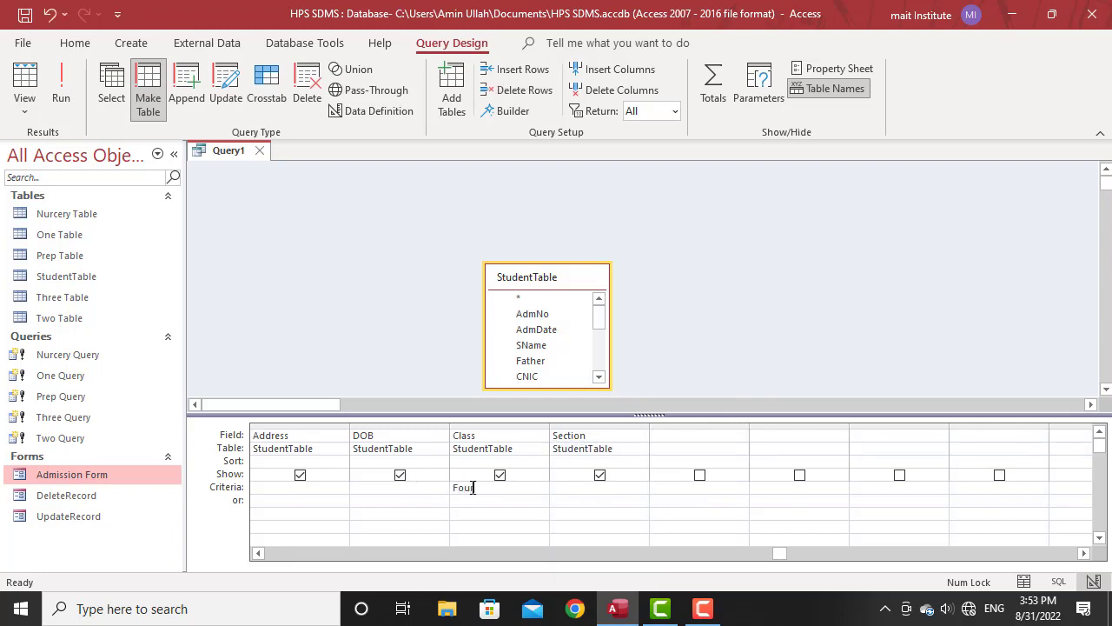
click(62, 94)
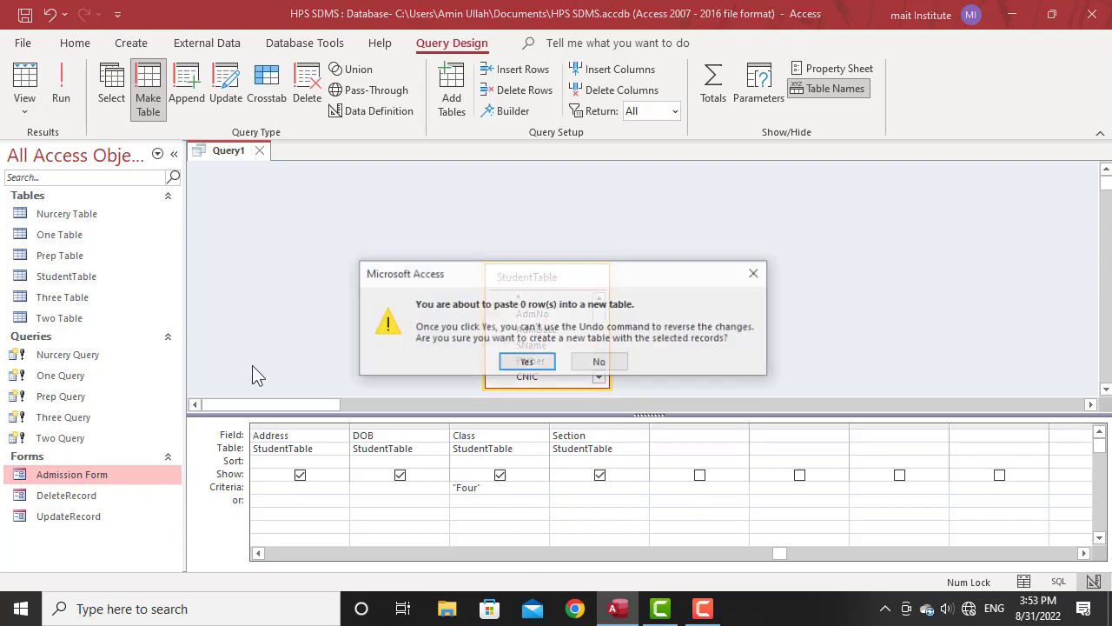
drag(536, 275, 575, 227)
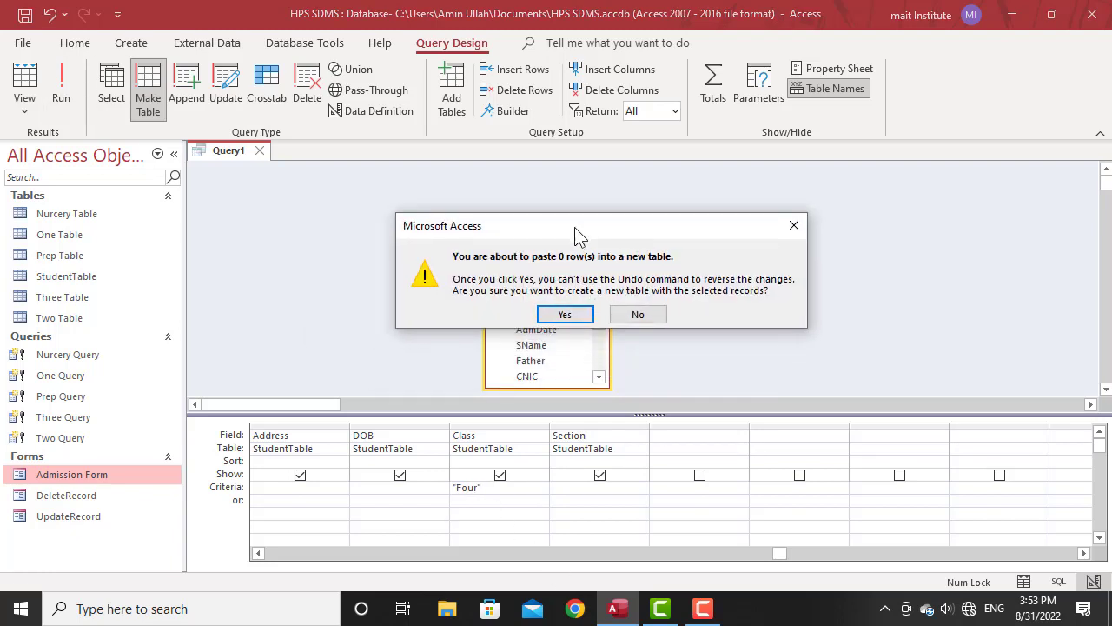
click(553, 320)
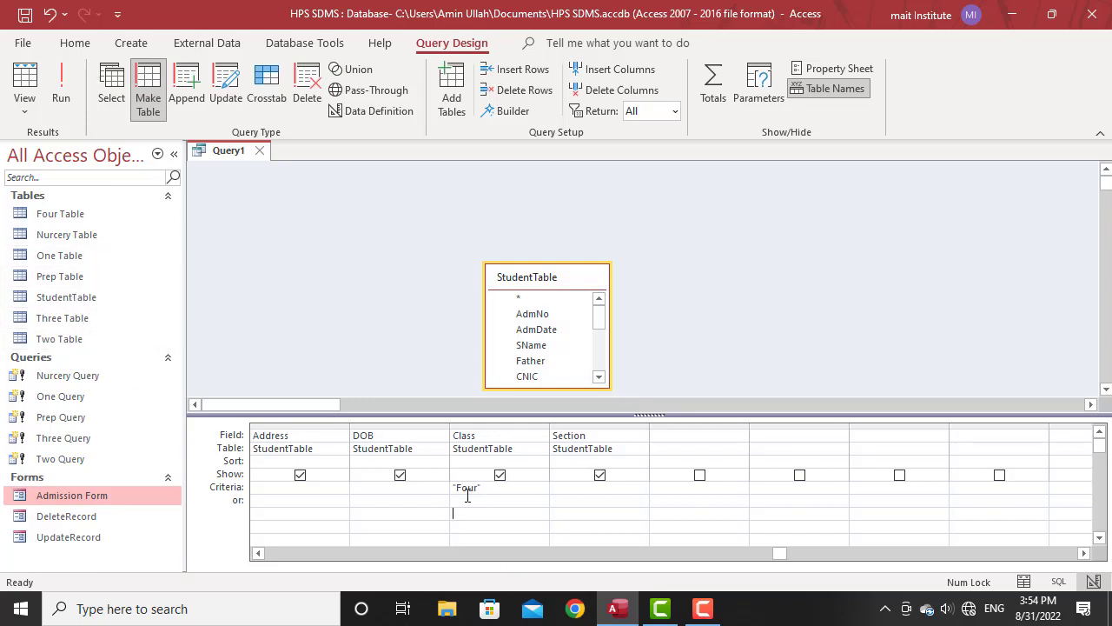
Close the design and save the query as Four Query.
click(259, 151)
click(499, 352)
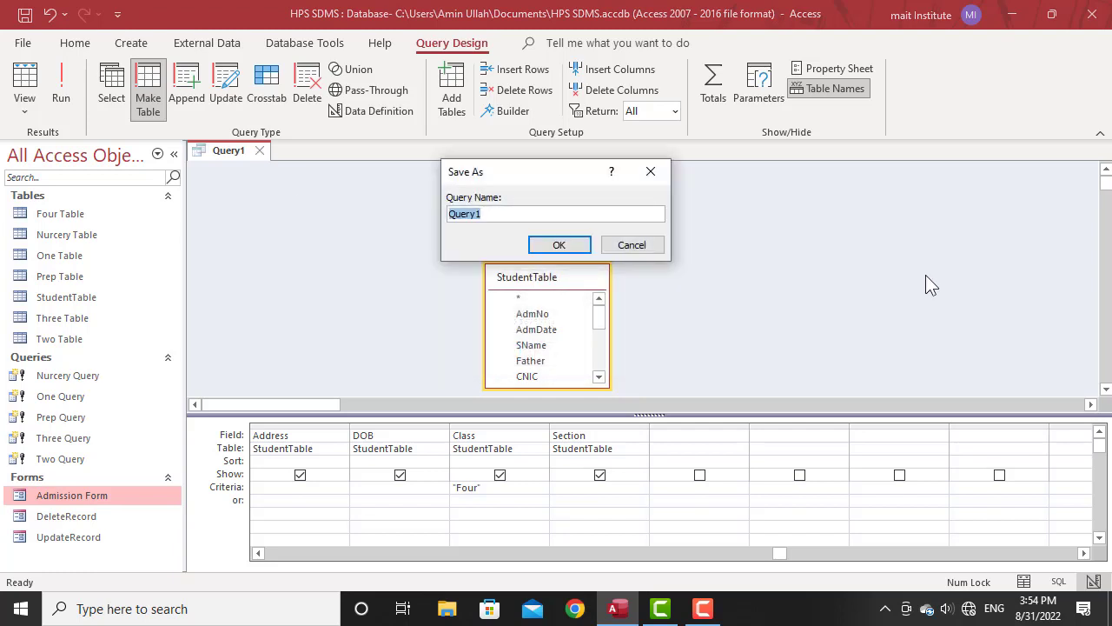
text(Four Query)
key(Return)
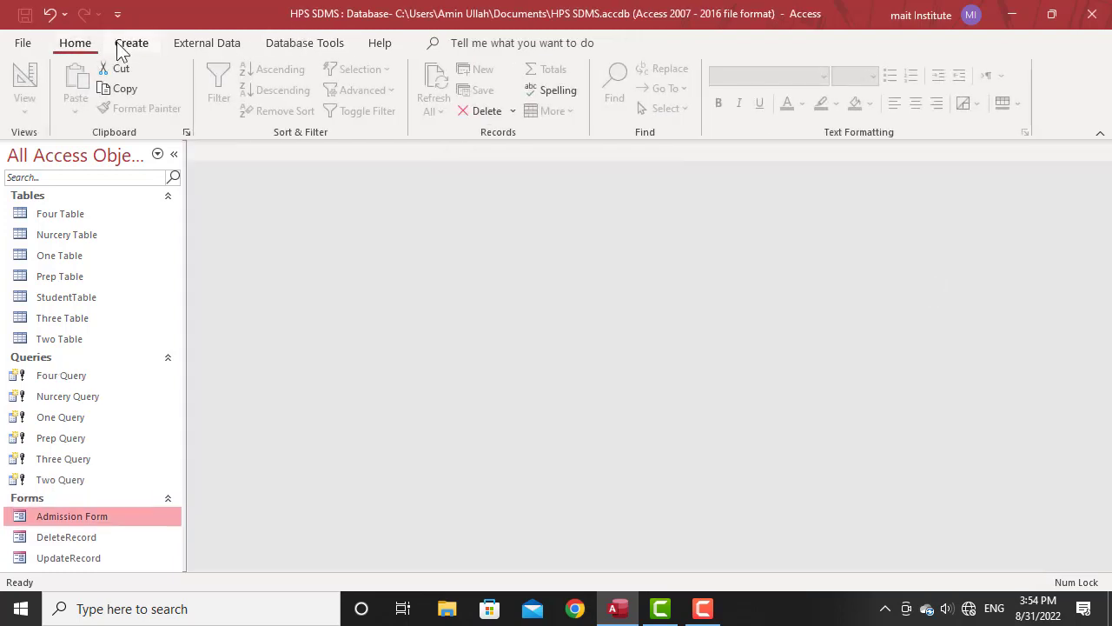
Start a make-table query on StudentTable that outputs to a new table named Fifth Table.
click(130, 44)
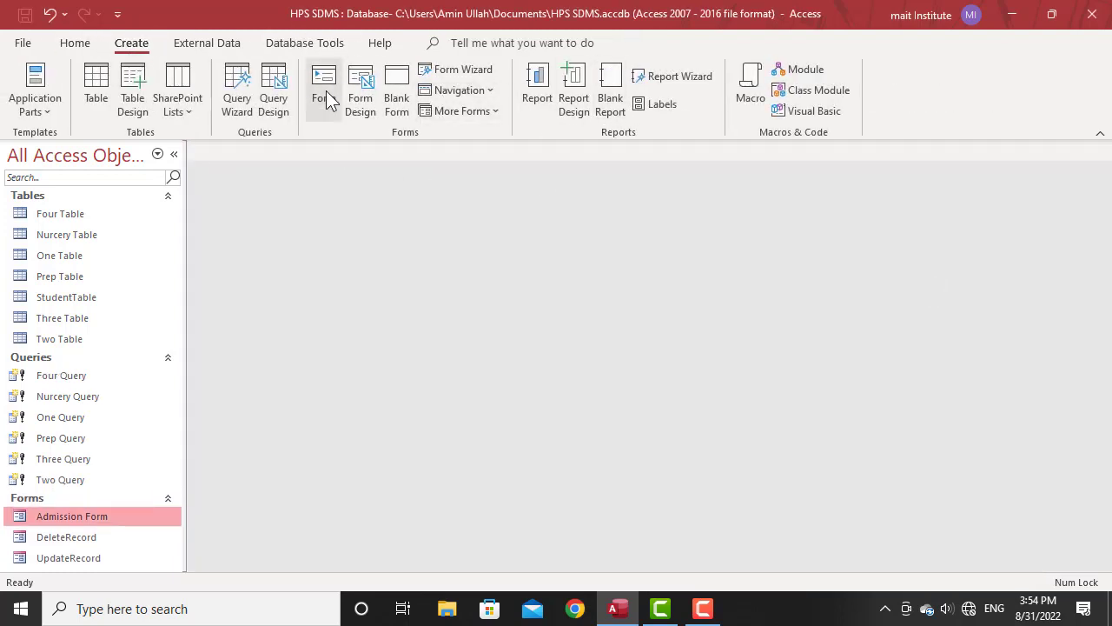
click(272, 98)
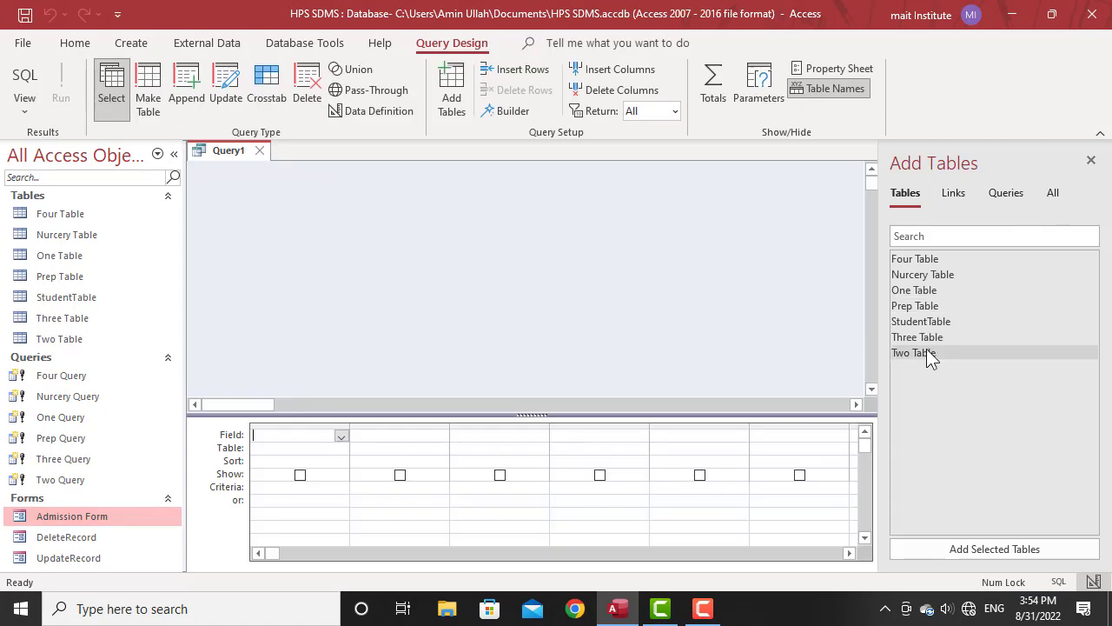
drag(925, 322, 550, 304)
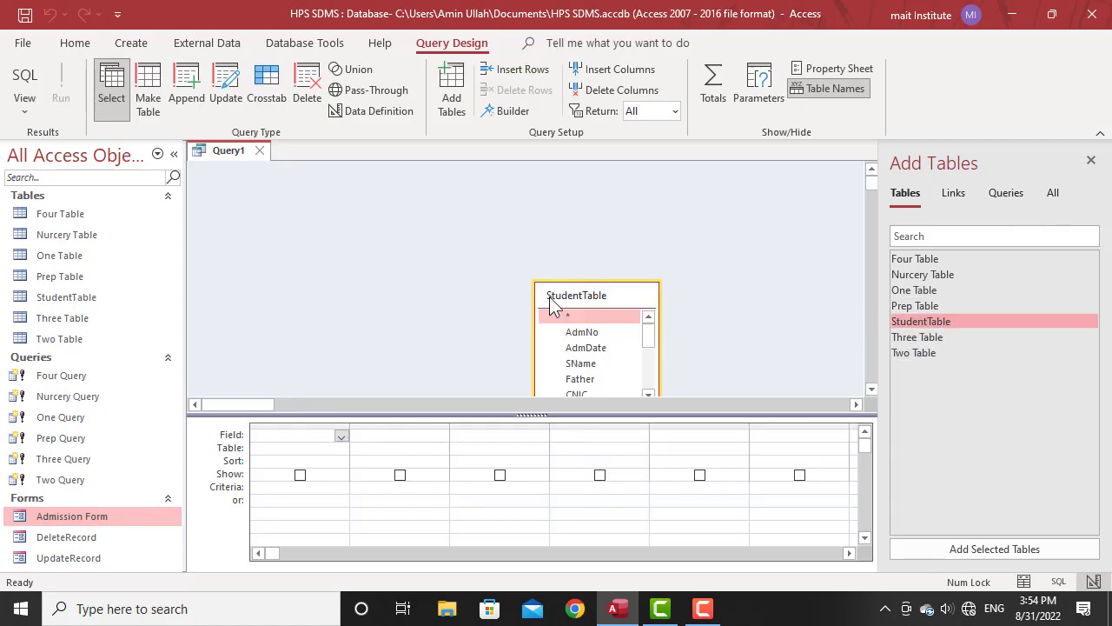
click(157, 104)
text(F)
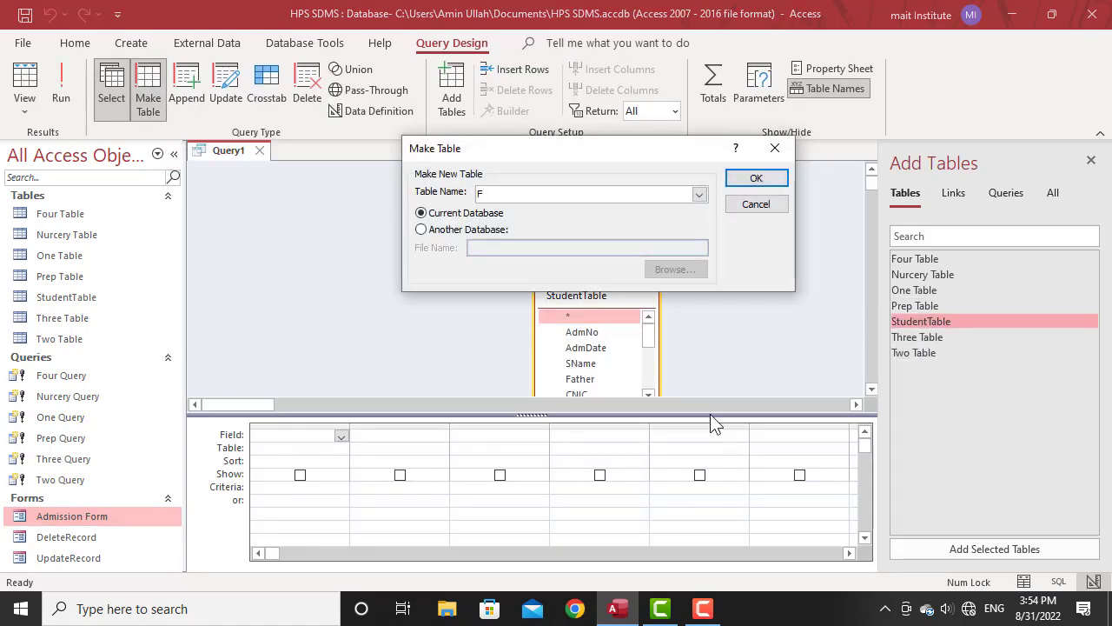
text(io)
key(BackSpace)
key(BackSpace)
text(ifth Tabble)
key(BackSpace)
key(BackSpace)
key(BackSpace)
key(BackSpace)
text(le)
click(756, 178)
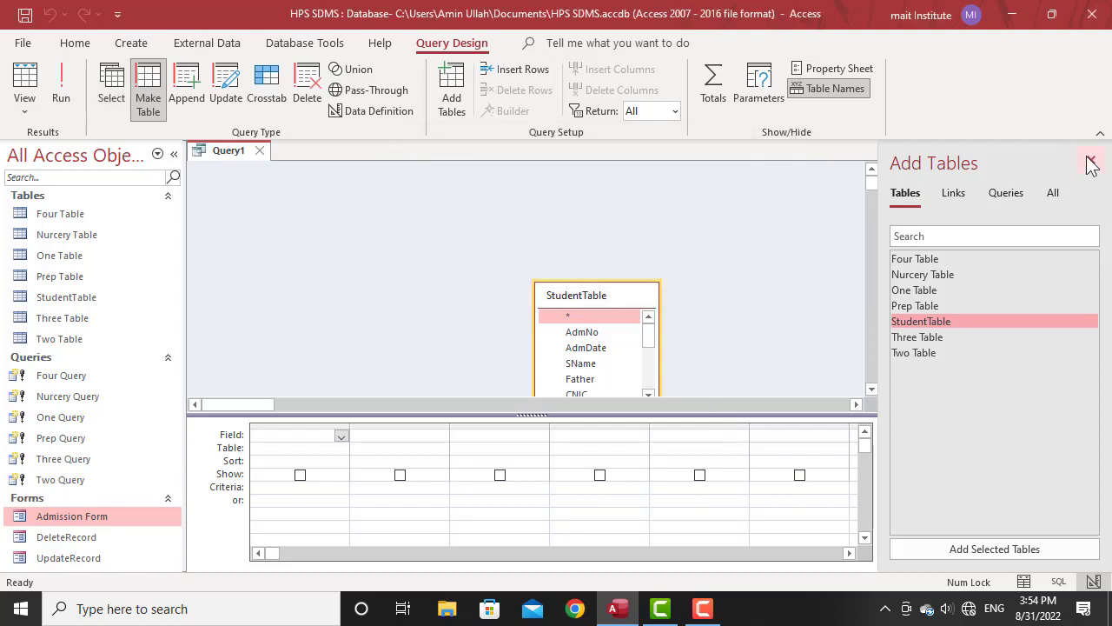
Drag all StudentTable fields into the design grid and delete the Picture column.
click(1091, 161)
drag(603, 300, 576, 214)
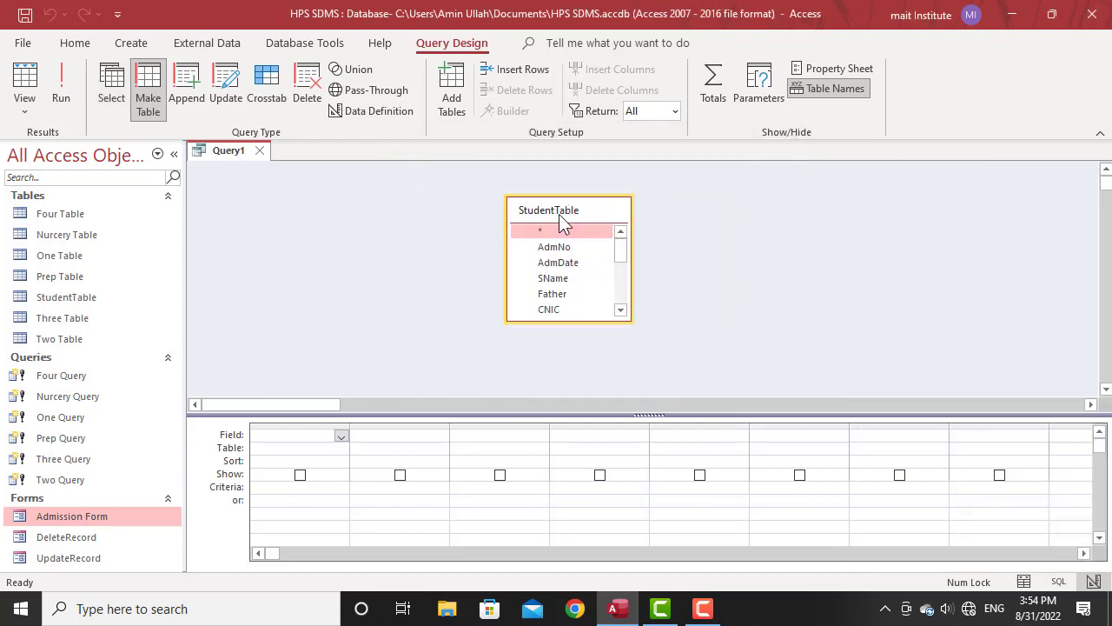
double_click(562, 216)
scroll(571, 276, up, 3)
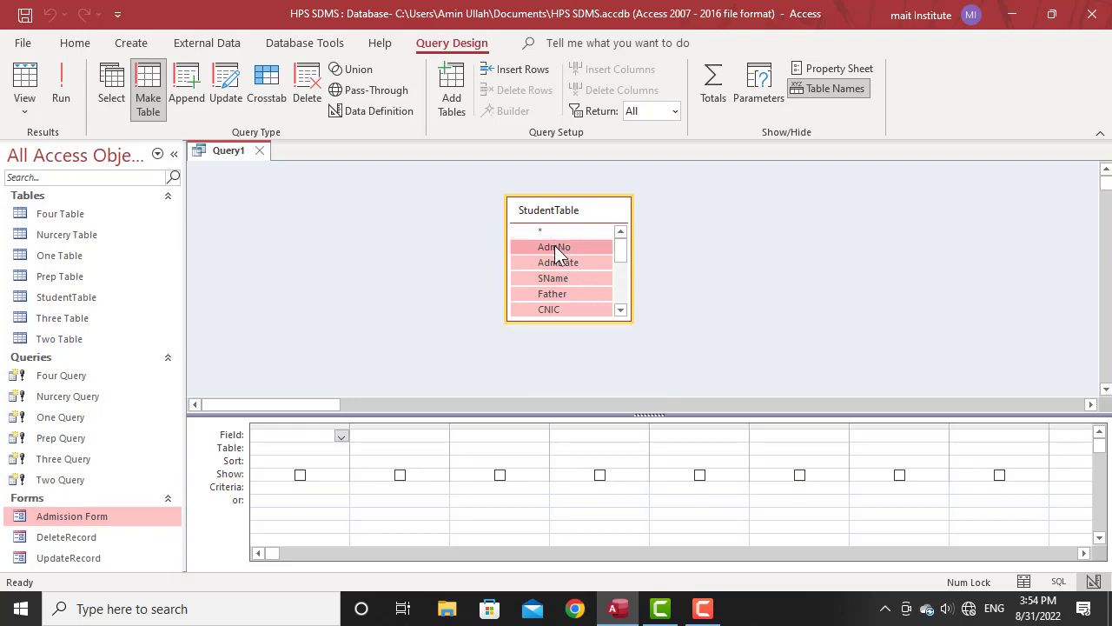
drag(559, 245, 300, 440)
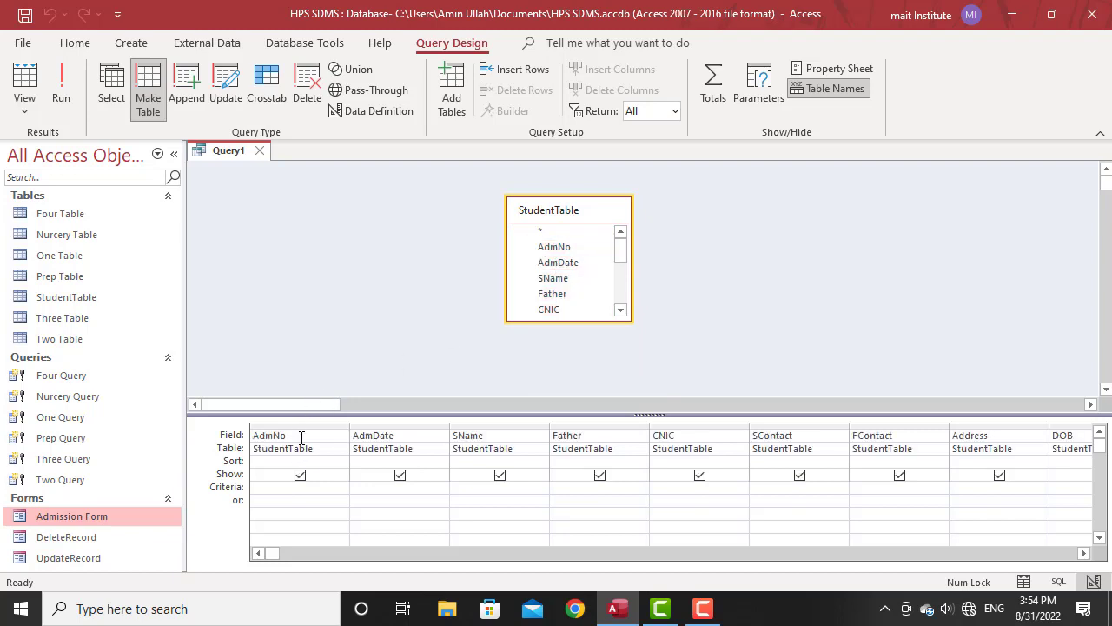
click(1062, 553)
click(1062, 553)
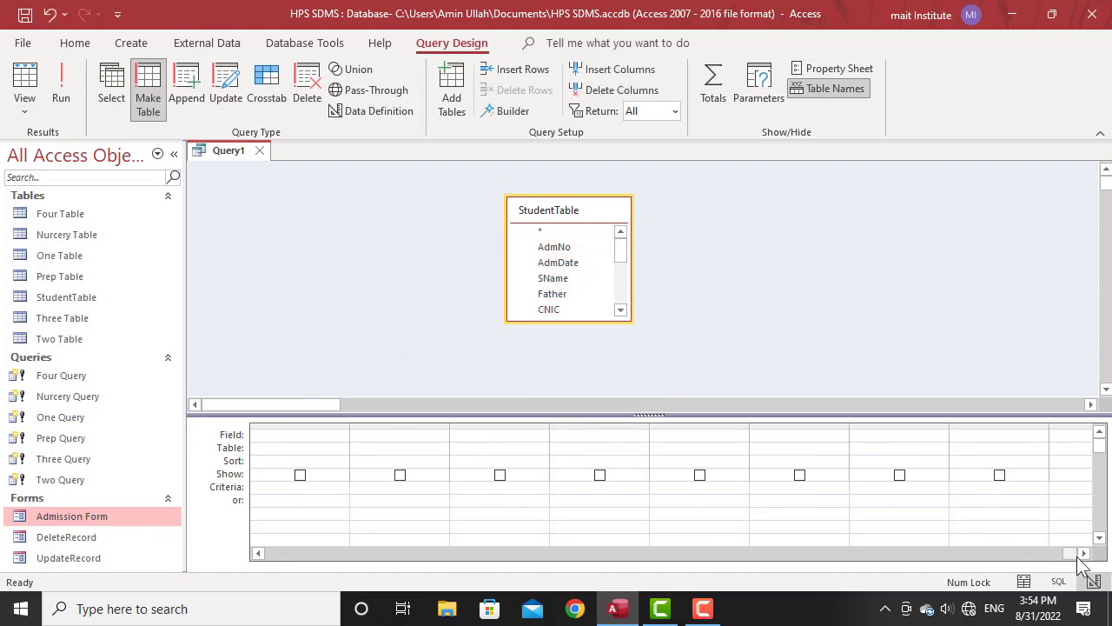
click(419, 551)
click(586, 424)
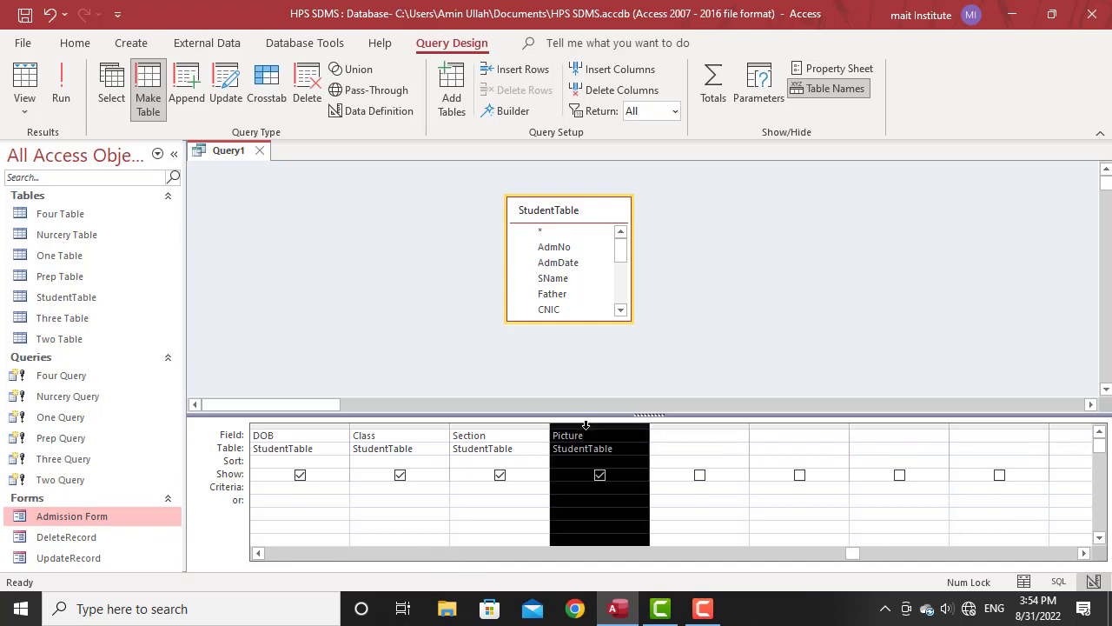
key(Delete)
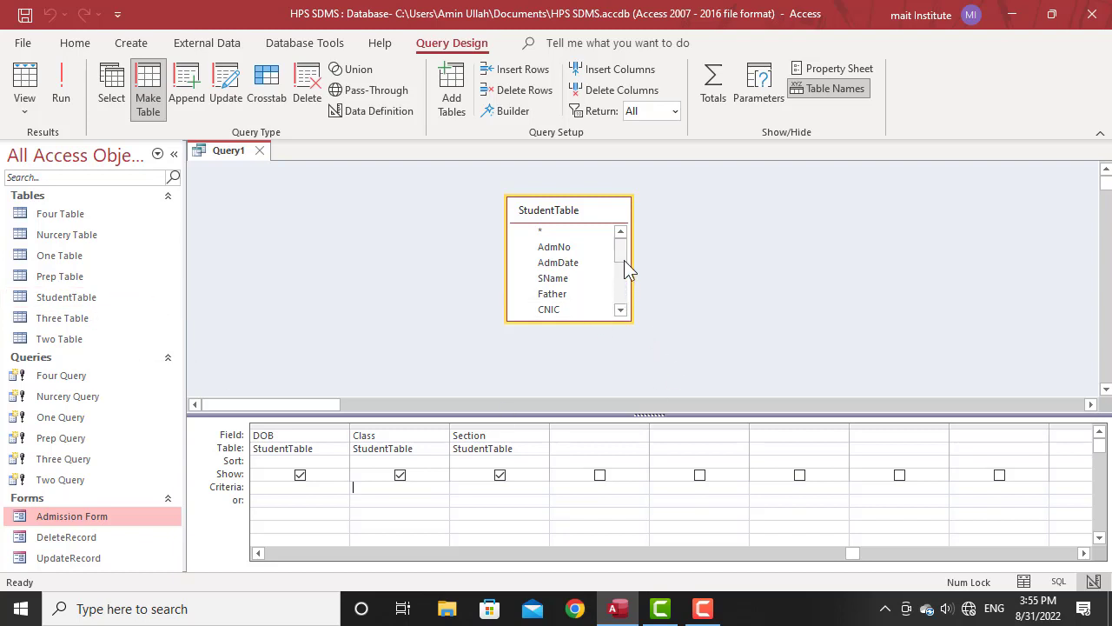
drag(624, 260, 627, 323)
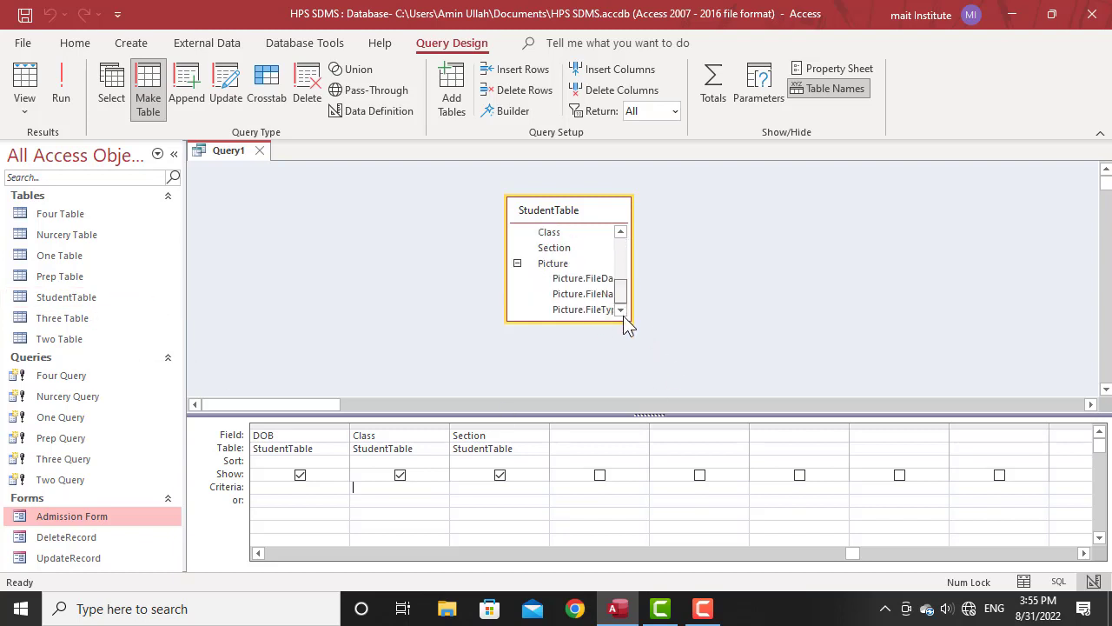
click(517, 263)
click(529, 311)
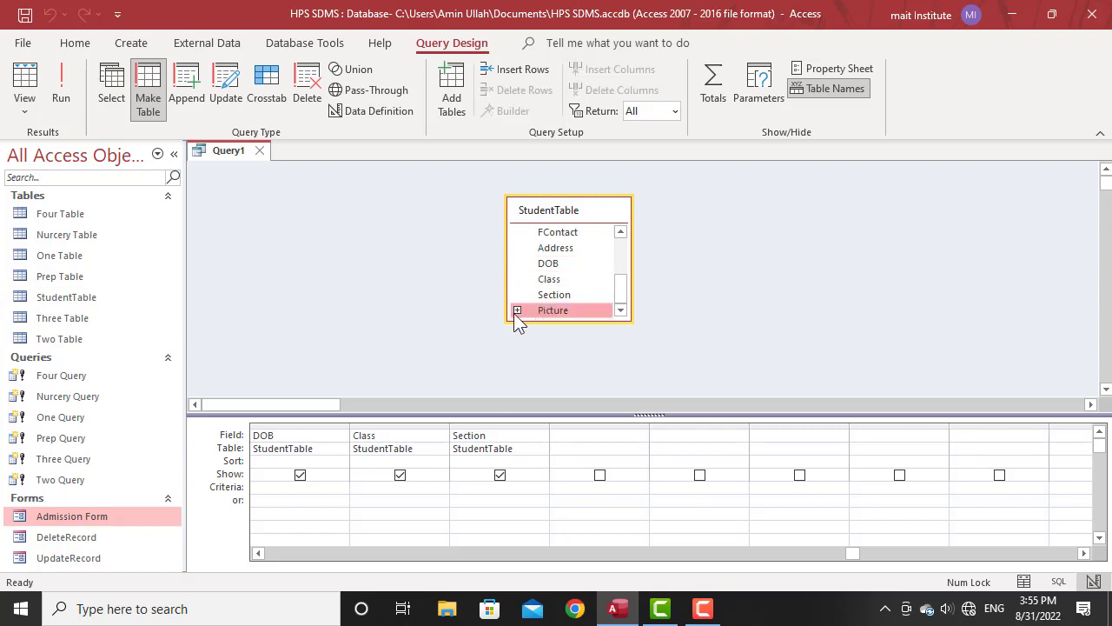
drag(548, 311, 599, 440)
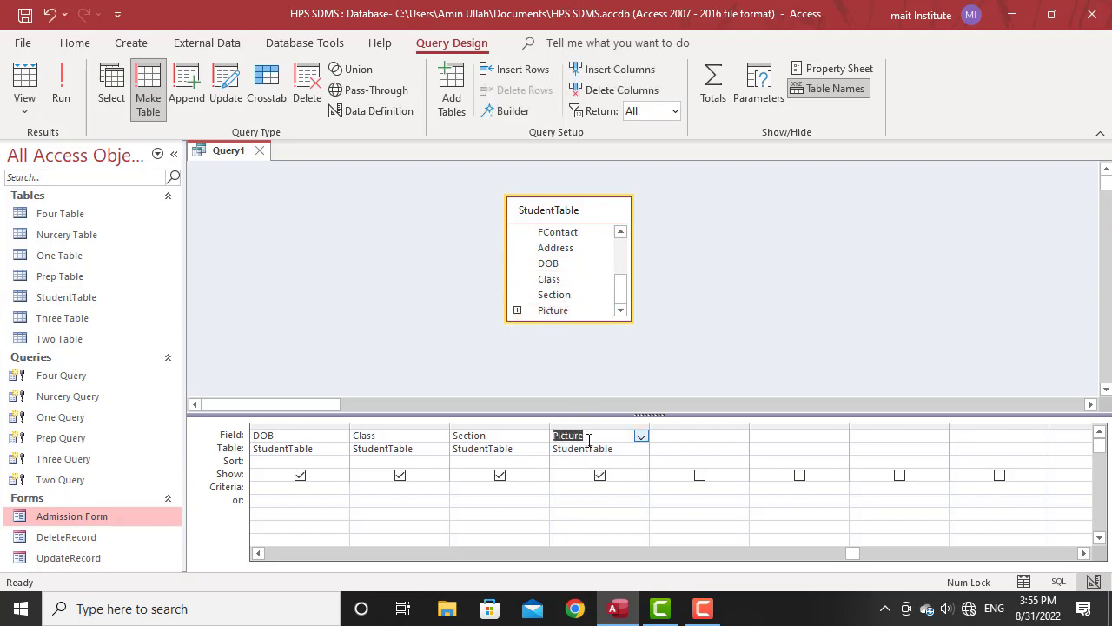
click(68, 112)
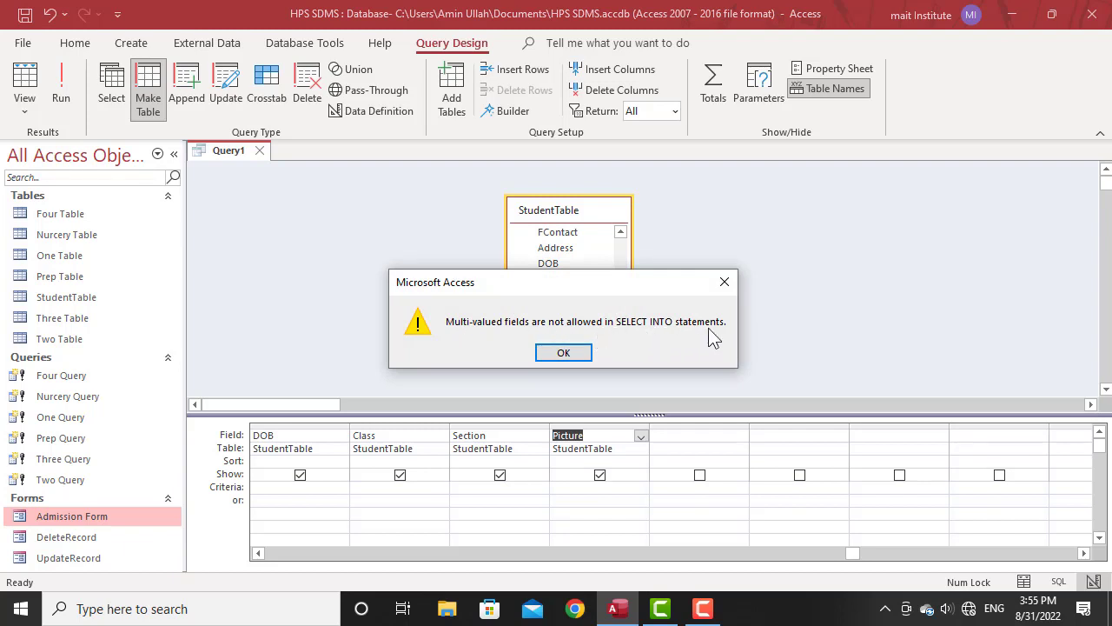
click(724, 281)
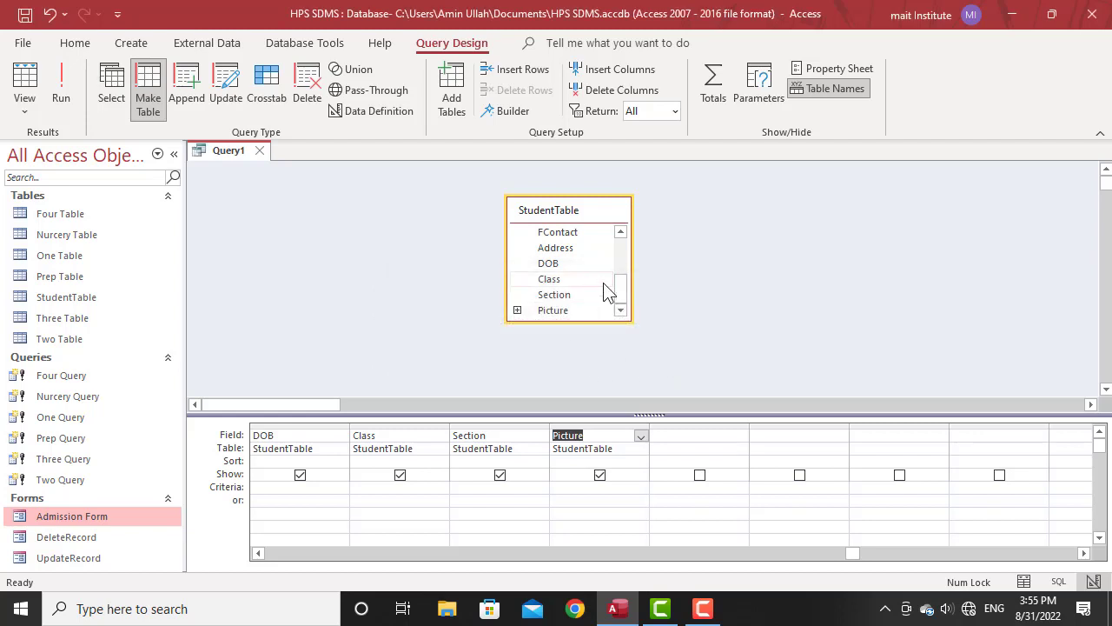
click(517, 310)
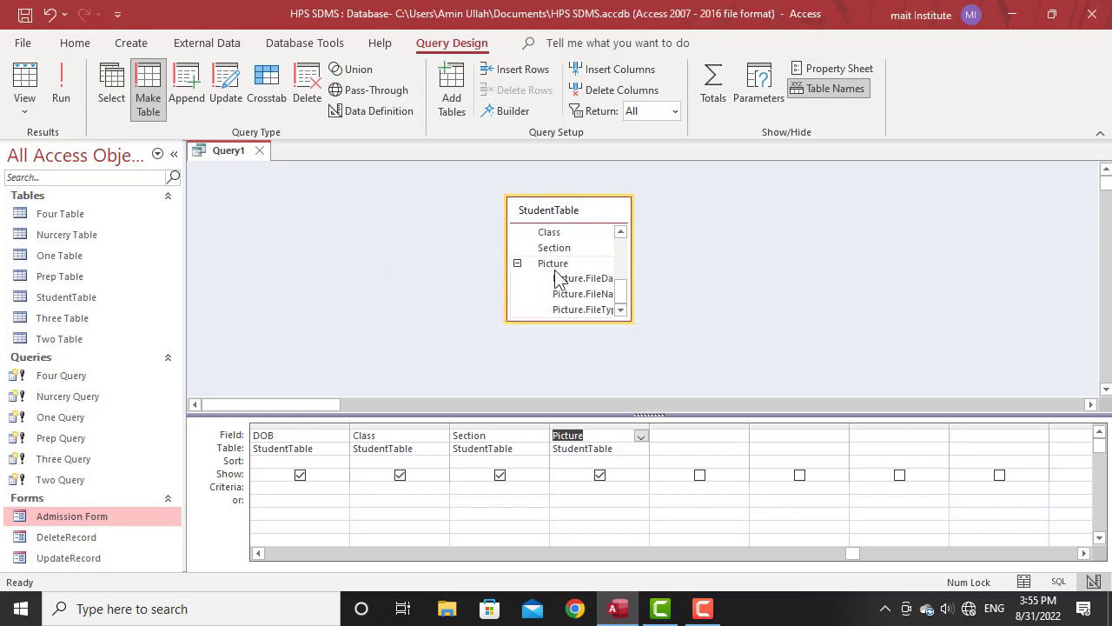
drag(632, 257, 732, 265)
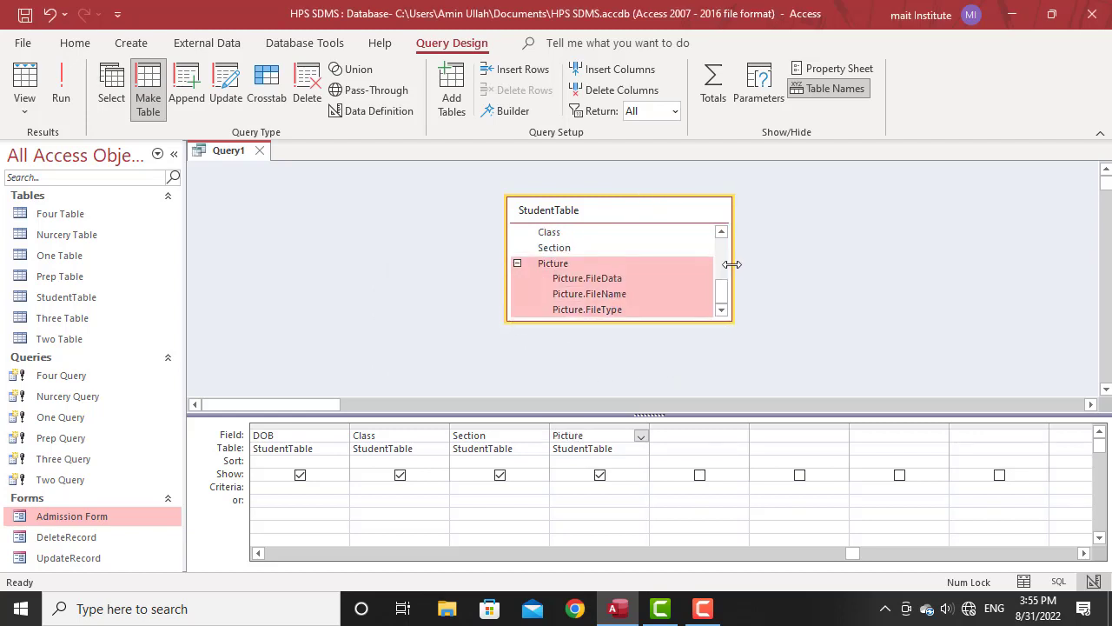
click(593, 280)
click(593, 294)
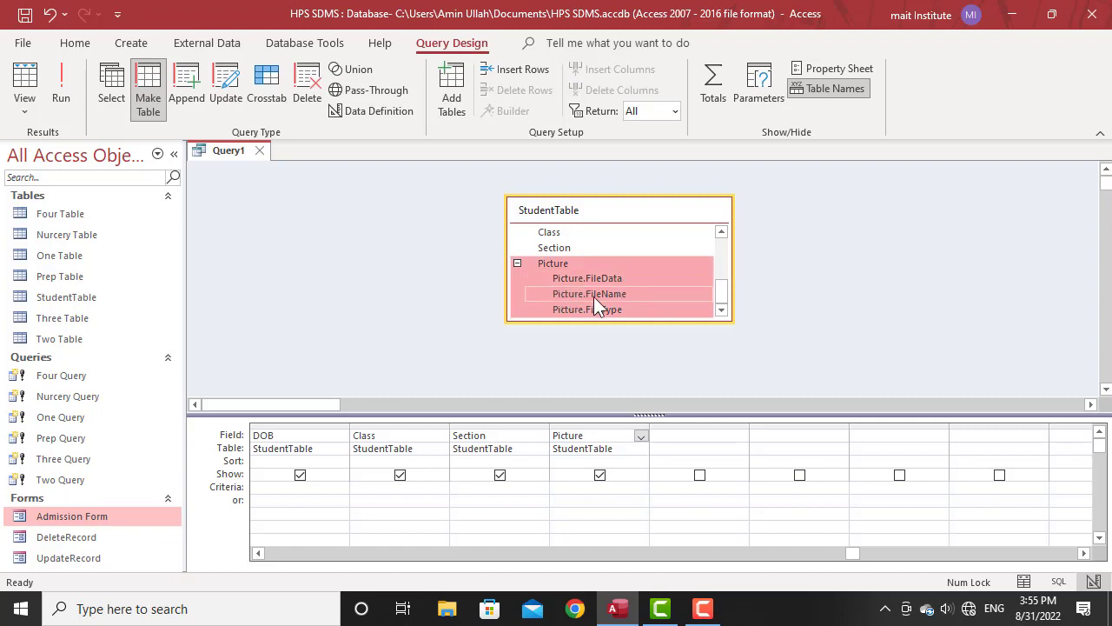
click(573, 310)
click(568, 434)
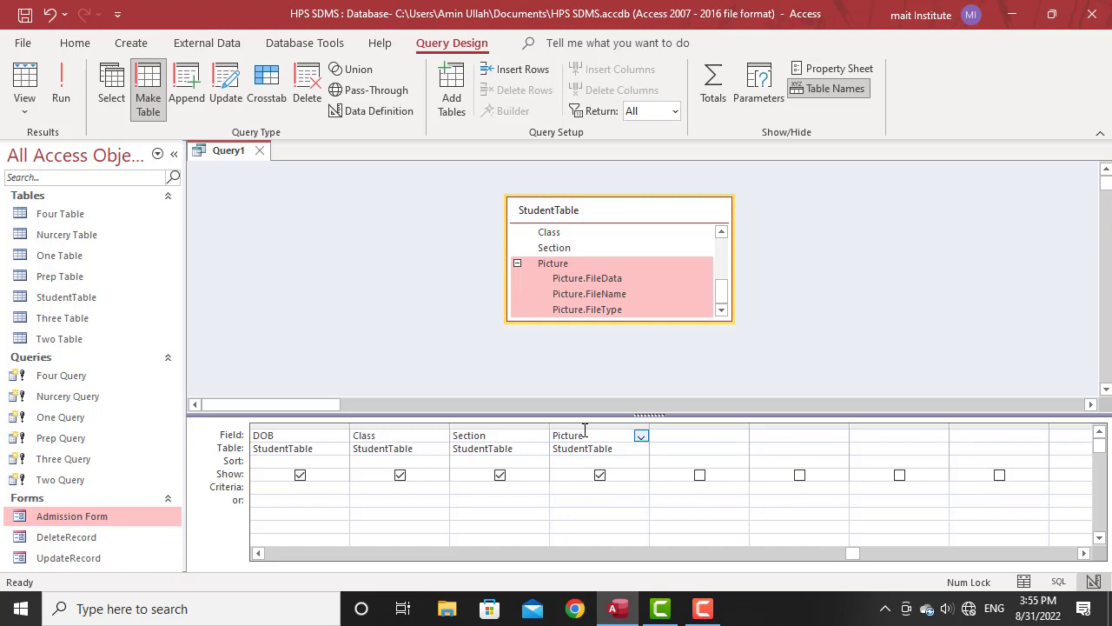
click(617, 292)
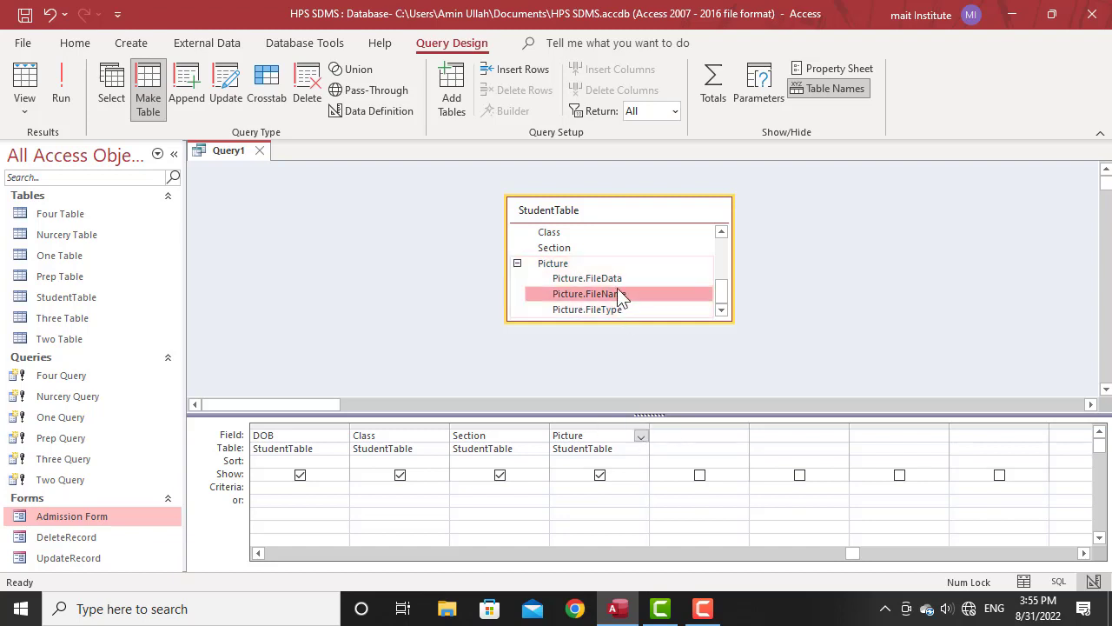
click(607, 279)
right_click(606, 279)
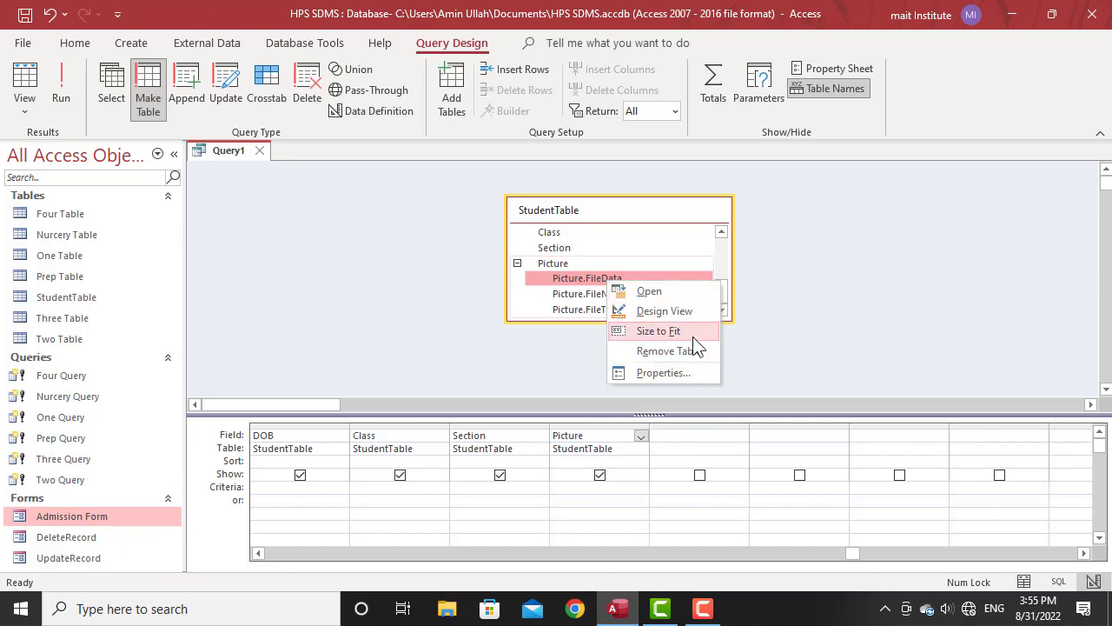
click(561, 302)
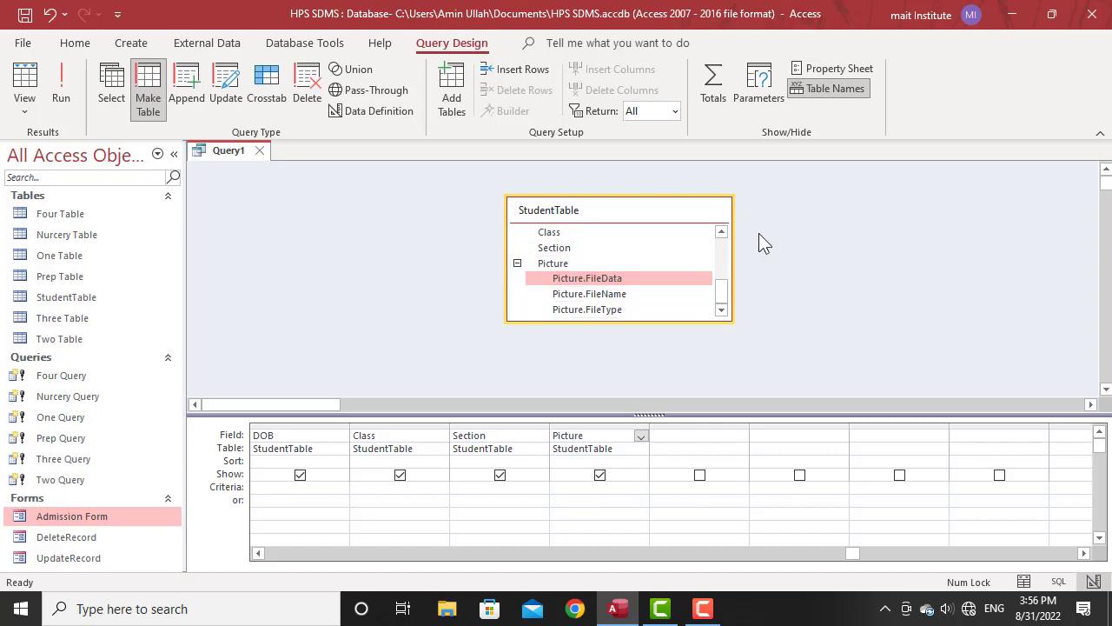
click(595, 436)
click(597, 425)
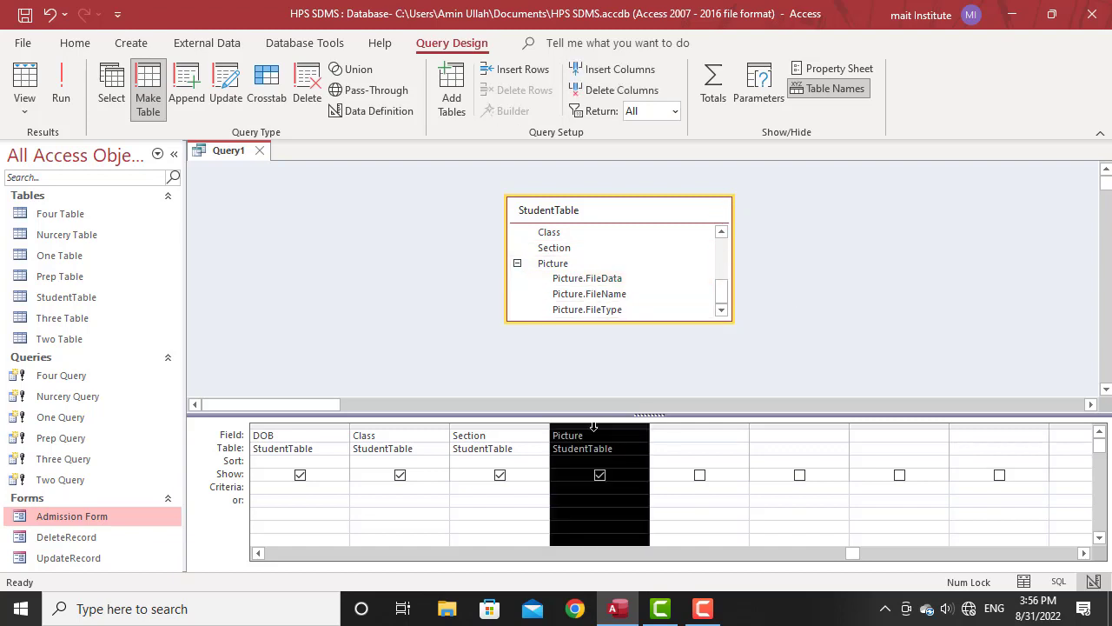
key(Delete)
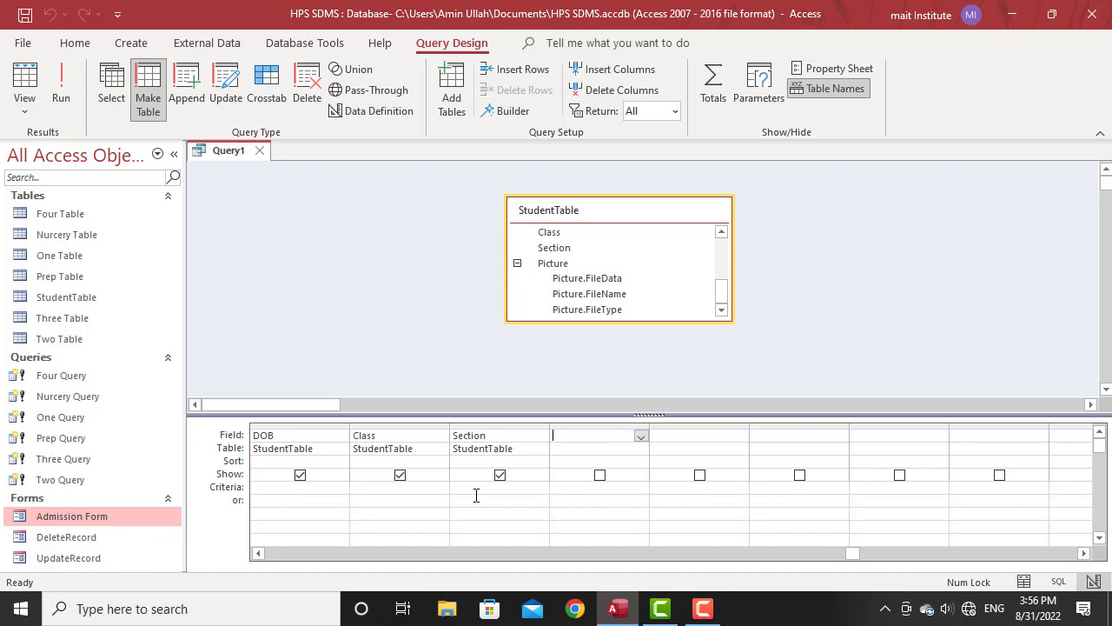
Enter Fifth as the Class criterion and run the query, confirming the rows go into Fifth Table.
click(364, 491)
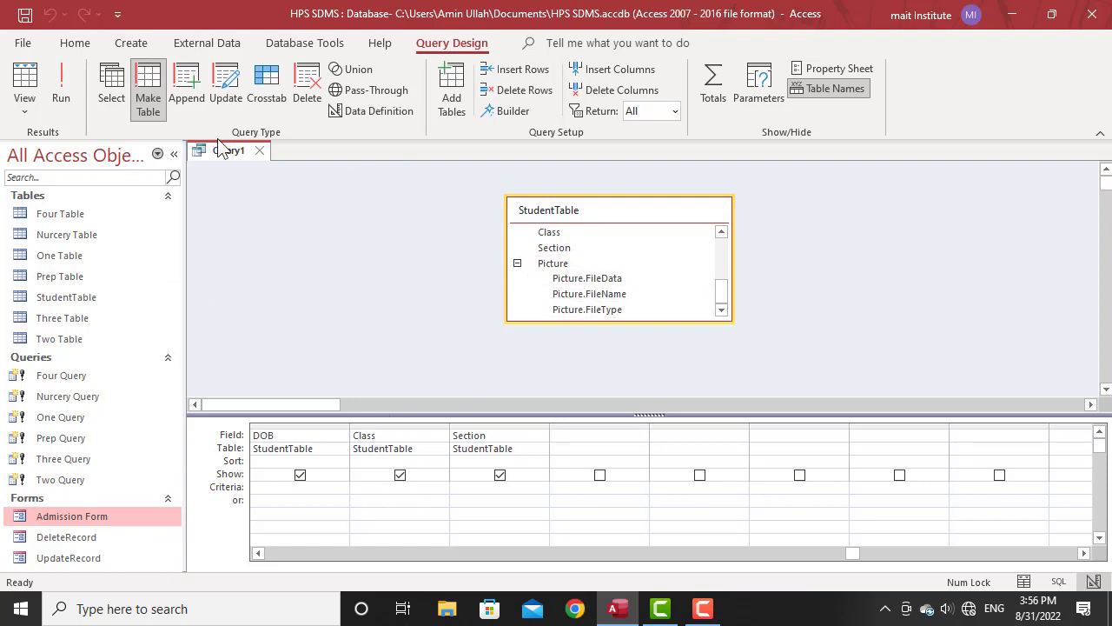
text(fth)
click(61, 87)
click(519, 369)
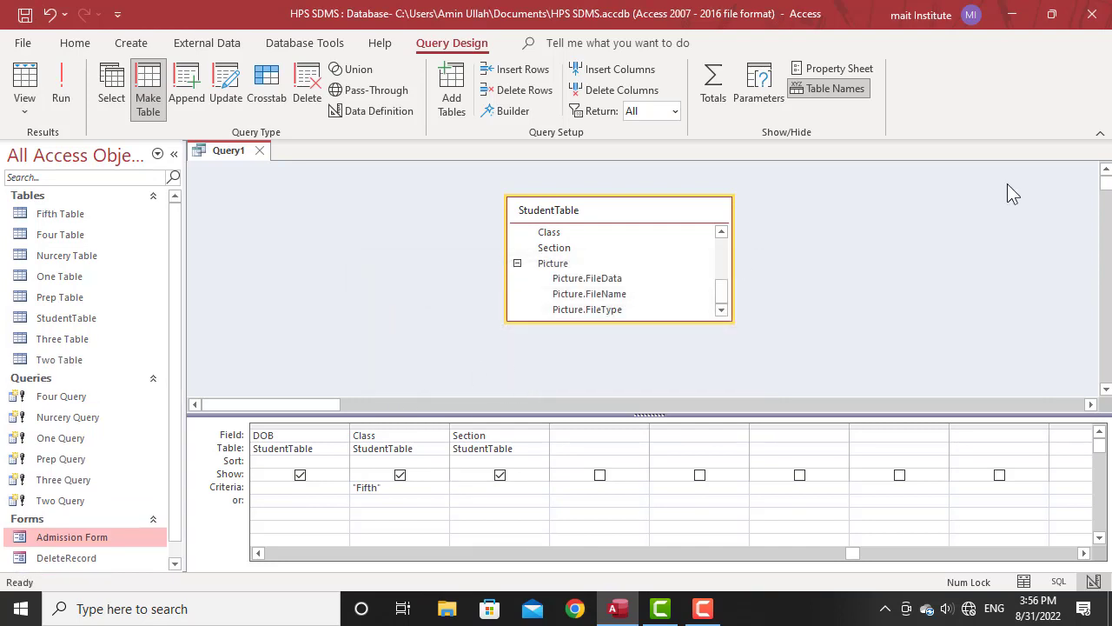
click(259, 151)
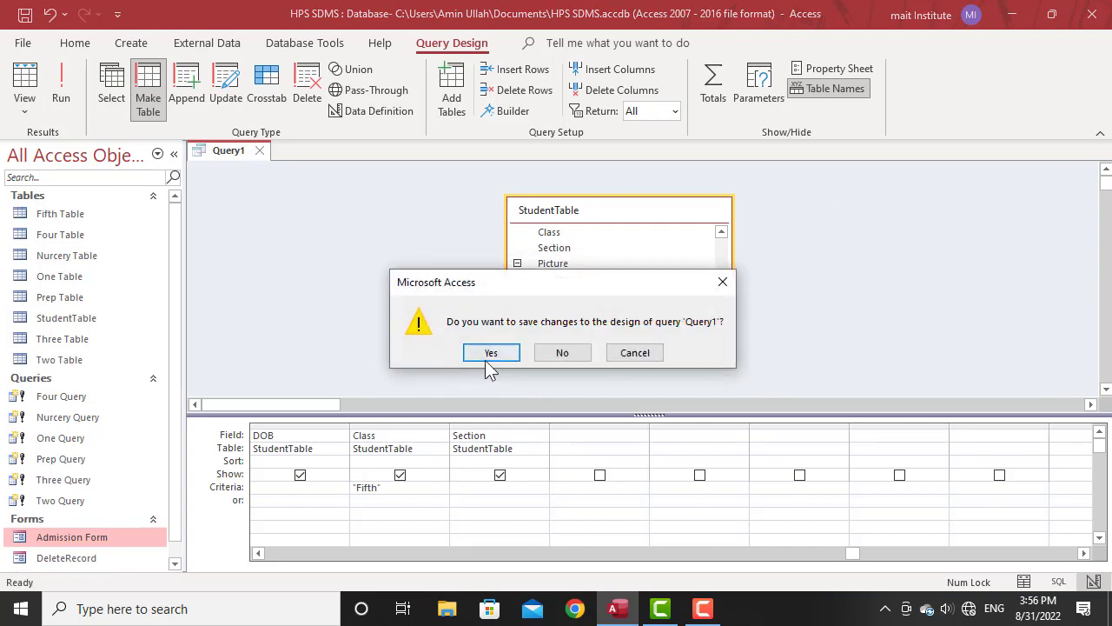
Confirm saving the query design under the name Fifth Query.
click(490, 351)
text(f)
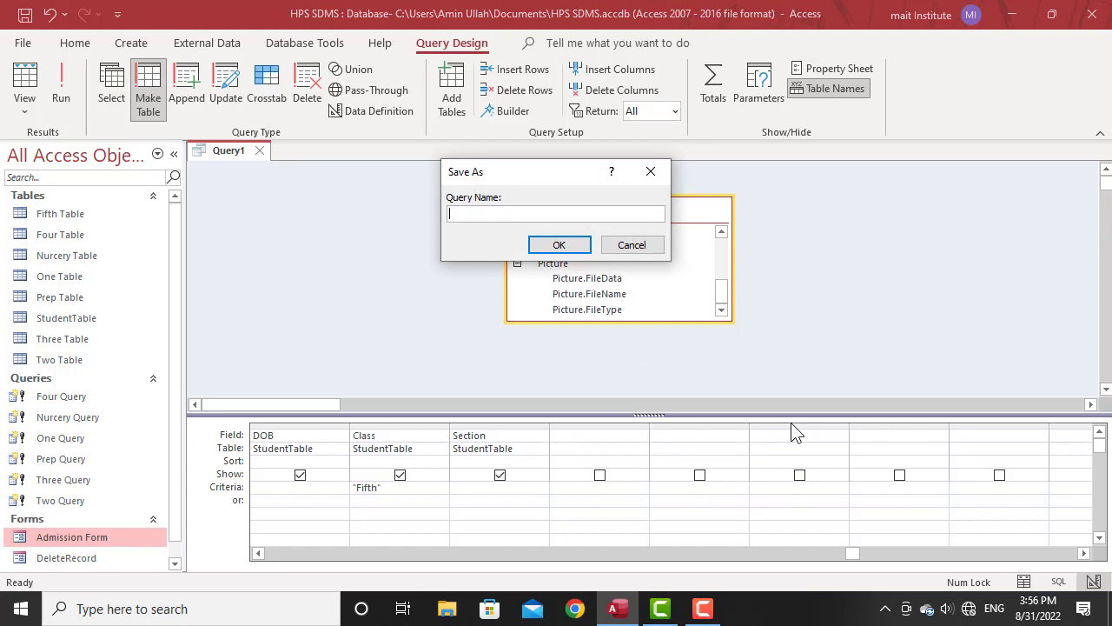
text(ifth Query)
key(Return)
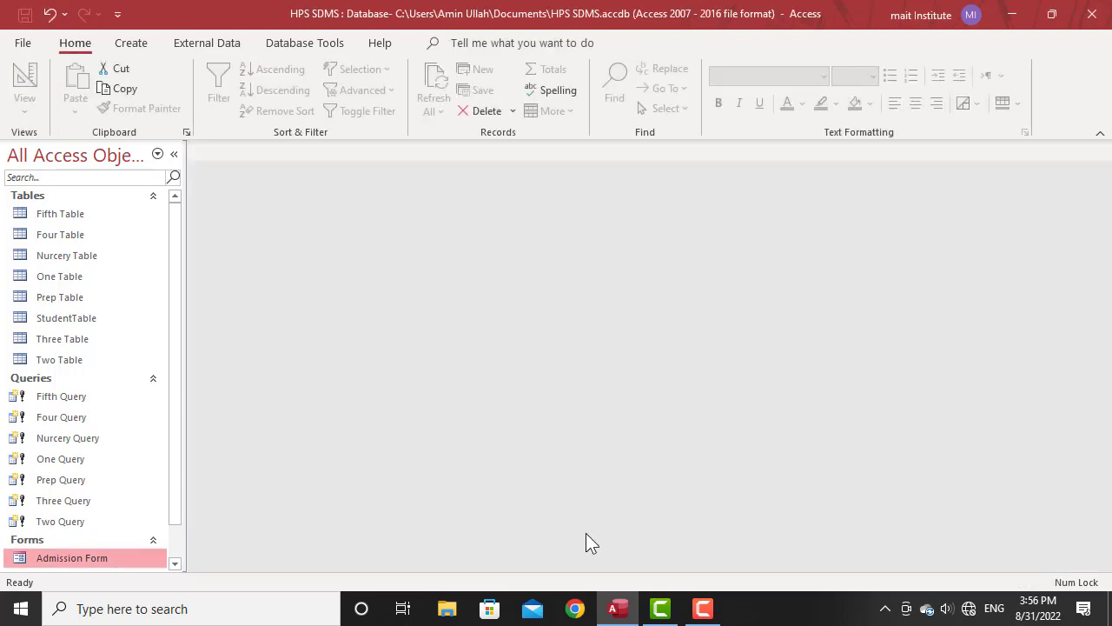
Collapse and re-expand the Queries and Tables groups in the navigation pane.
click(150, 383)
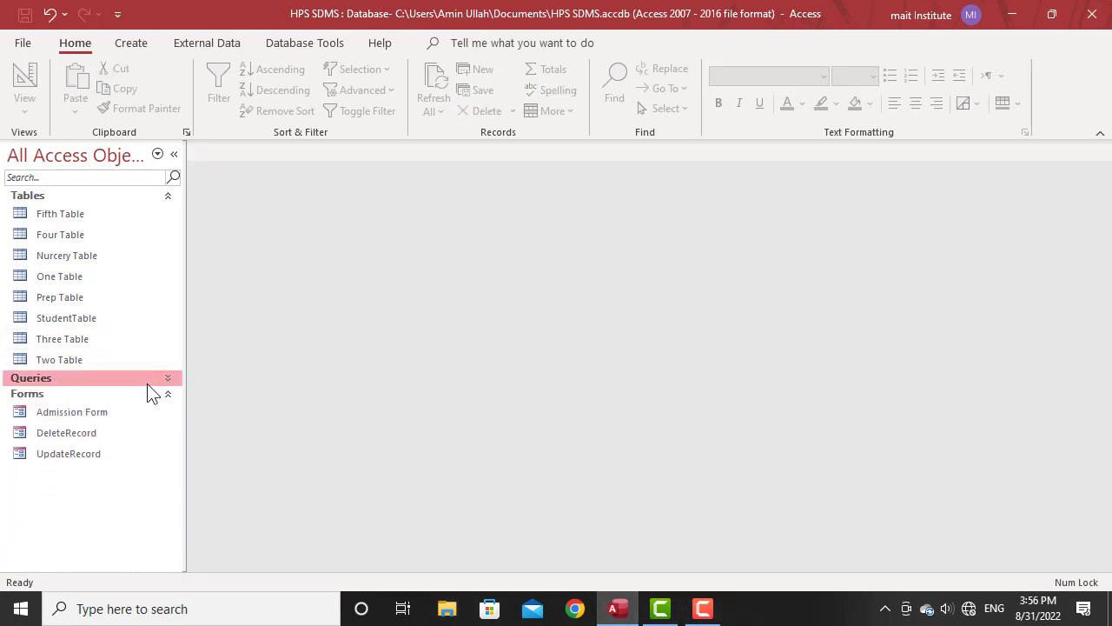
click(168, 198)
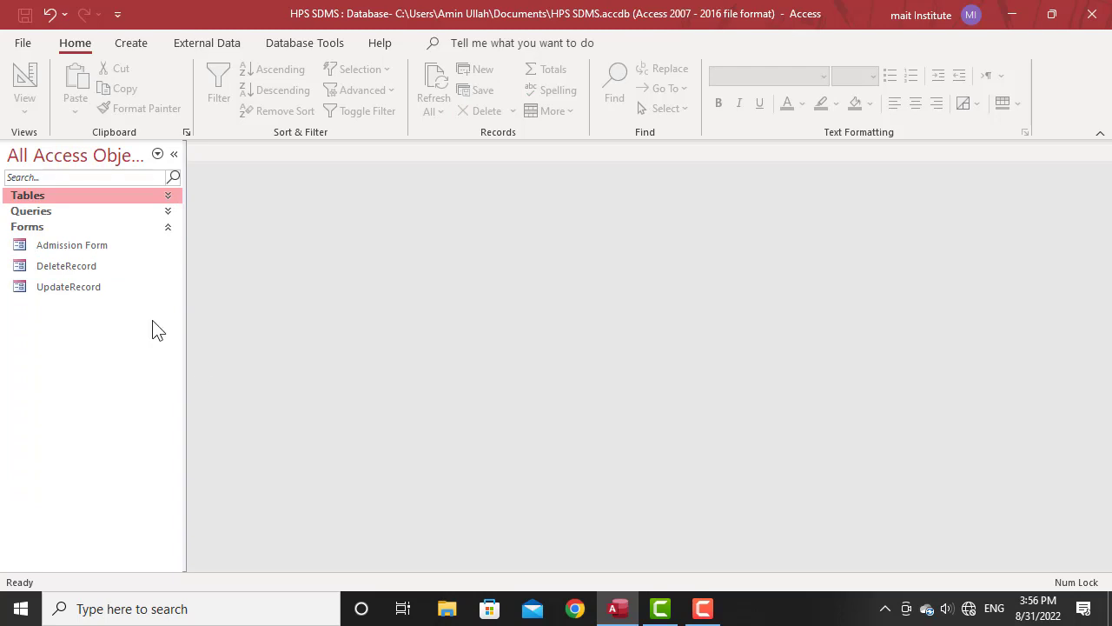
click(166, 211)
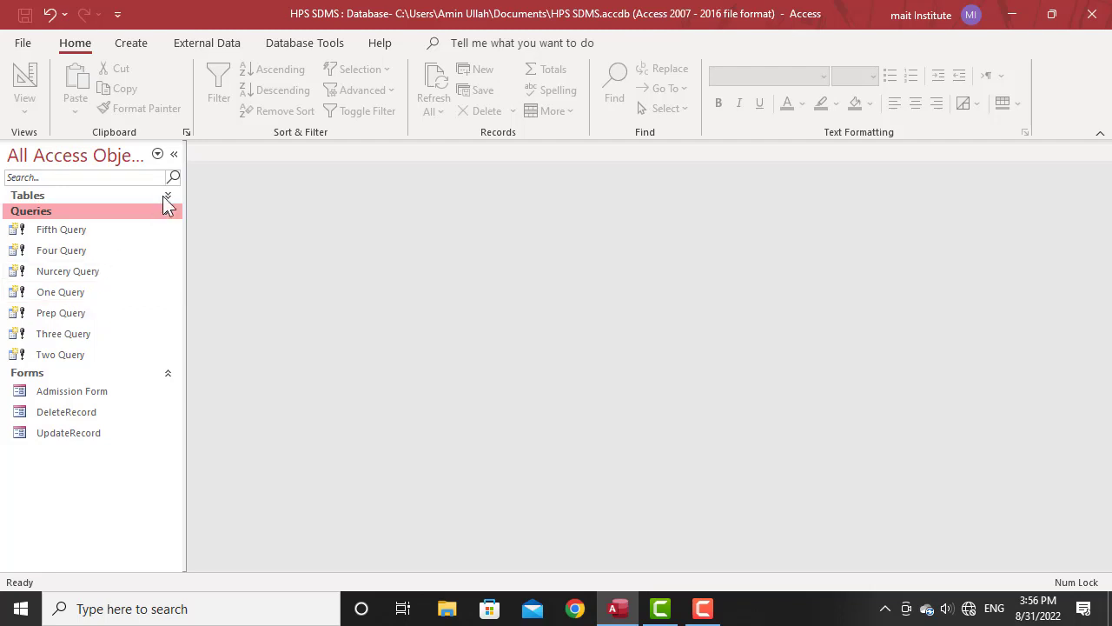
click(166, 196)
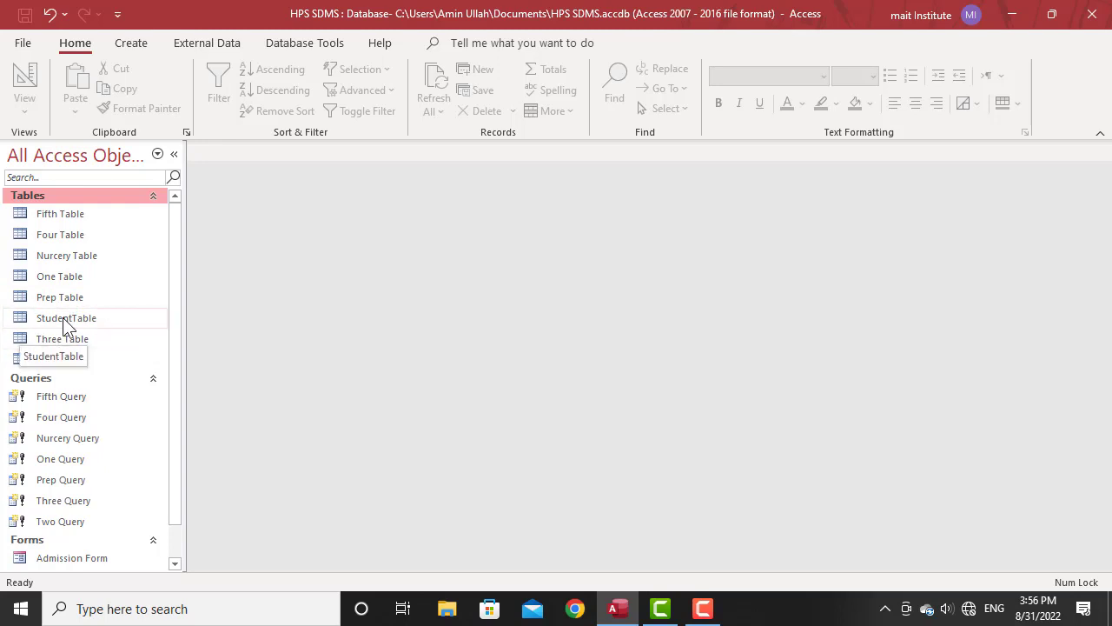
Open the Admission Form from the navigation pane and close it again.
scroll(104, 330, down, 1)
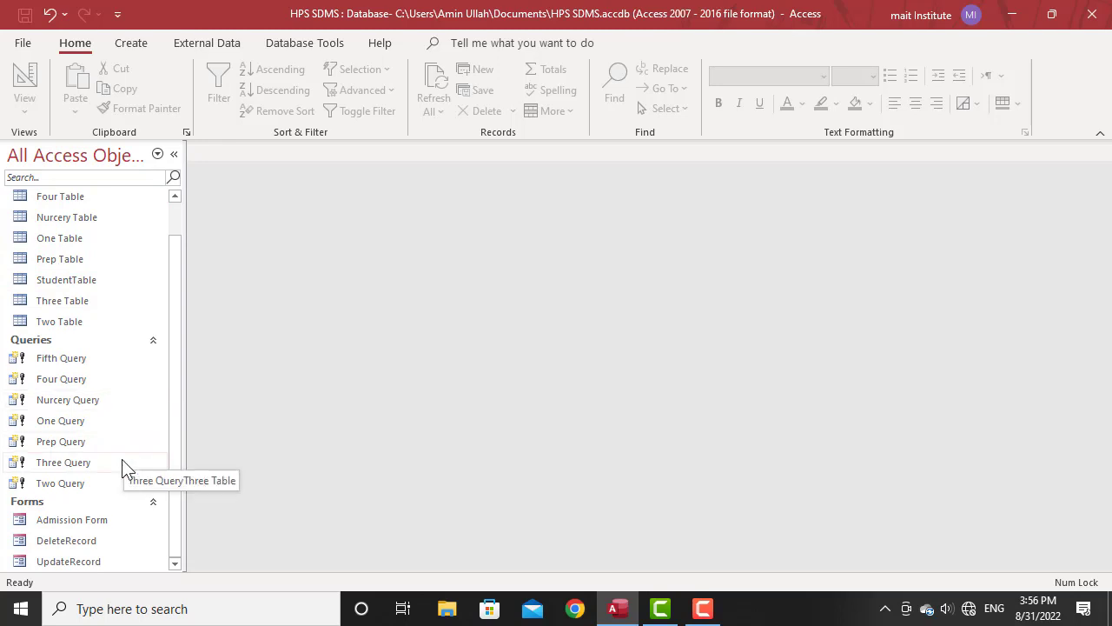
double_click(101, 520)
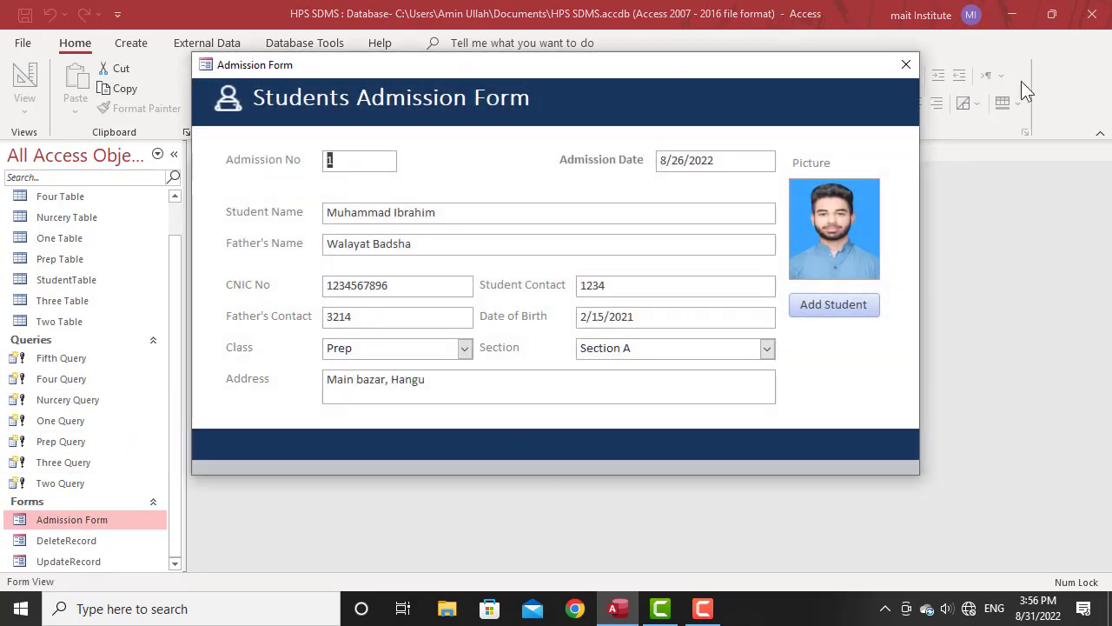
click(905, 64)
scroll(165, 348, up, 1)
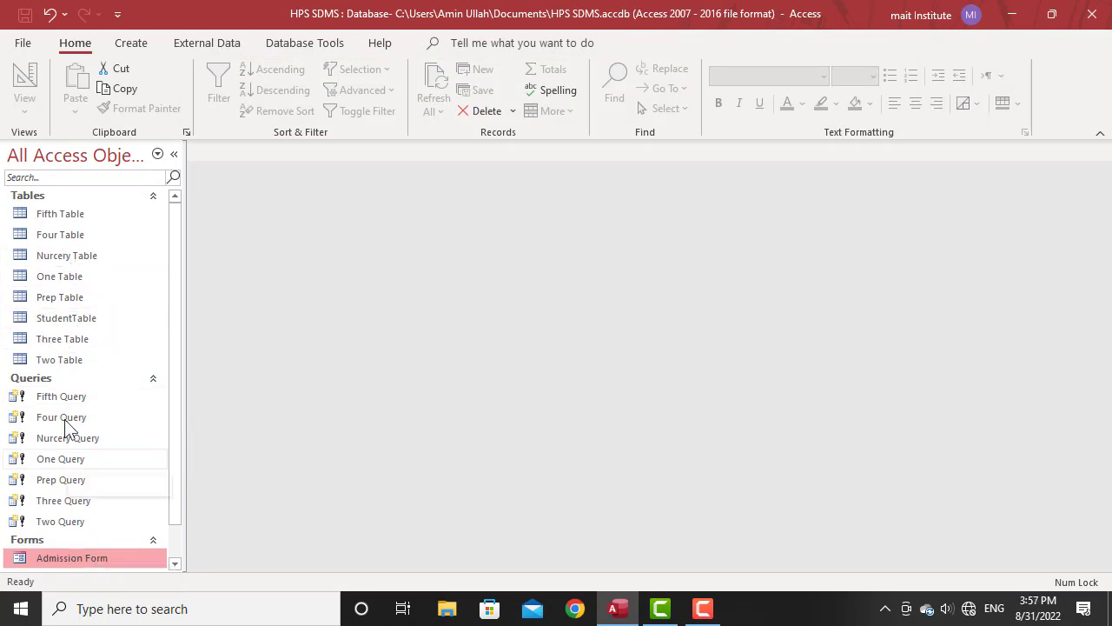
Check StudentTable's records, then open the Admission Form on a new record and close it.
double_click(48, 320)
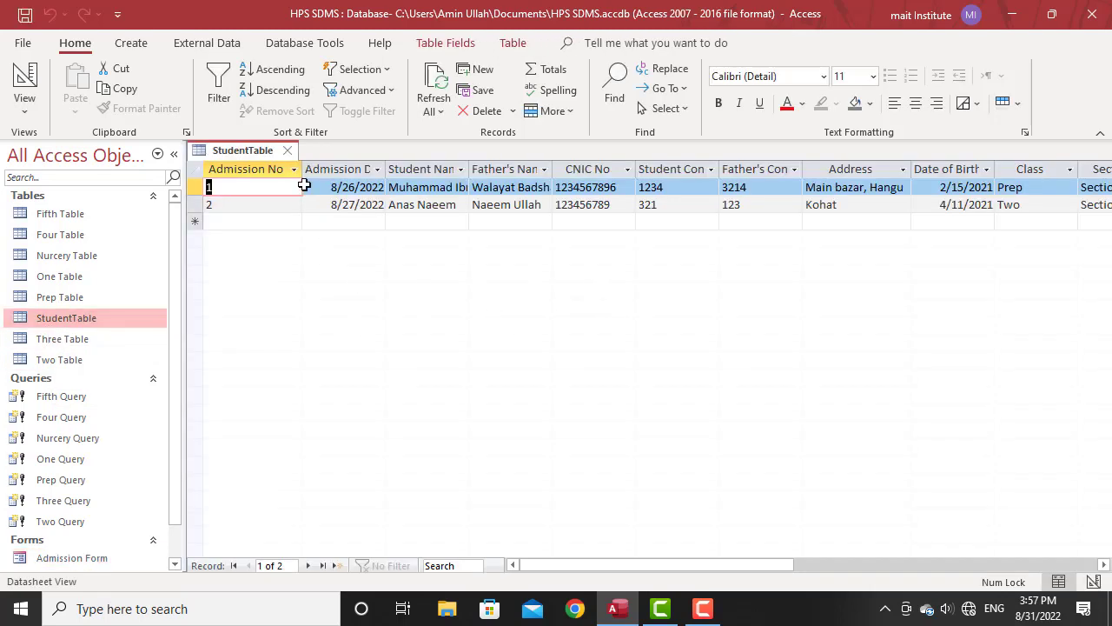
click(288, 150)
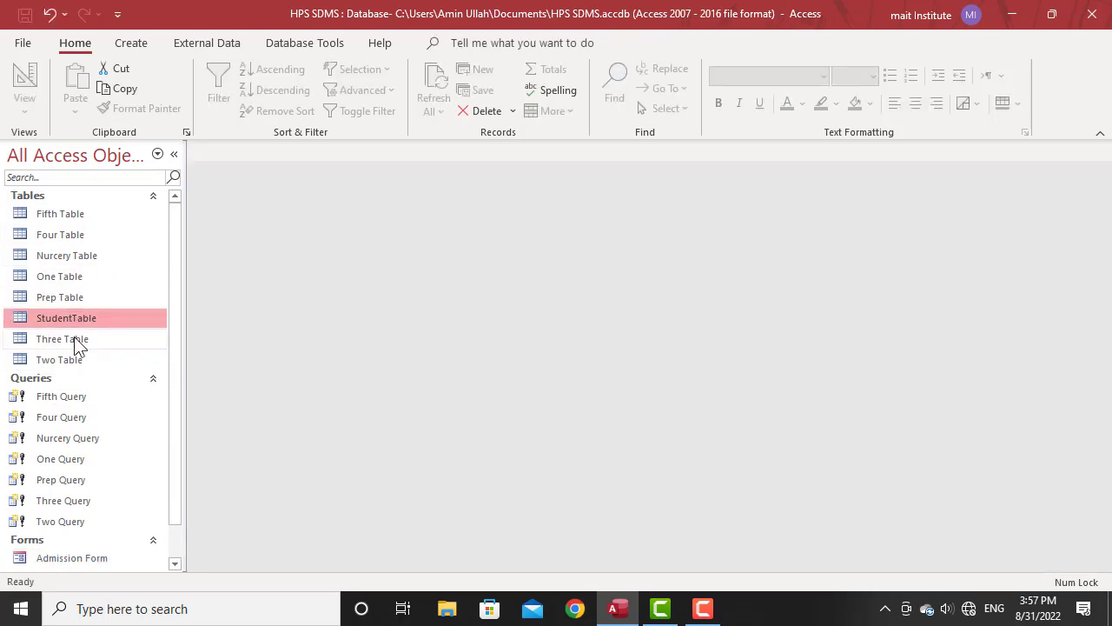
double_click(89, 554)
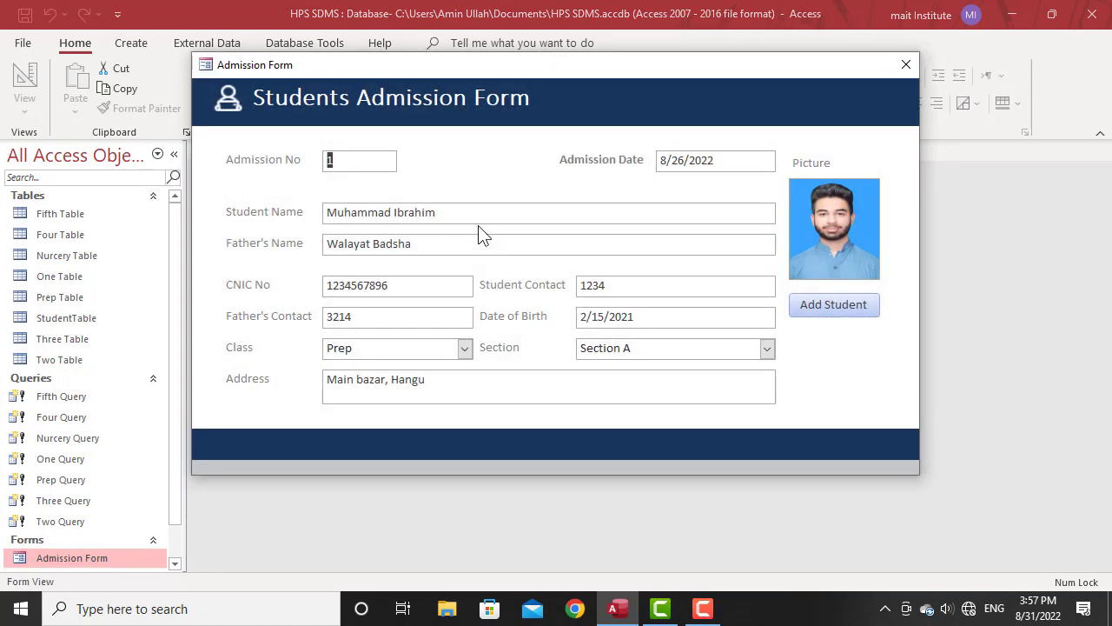
click(820, 306)
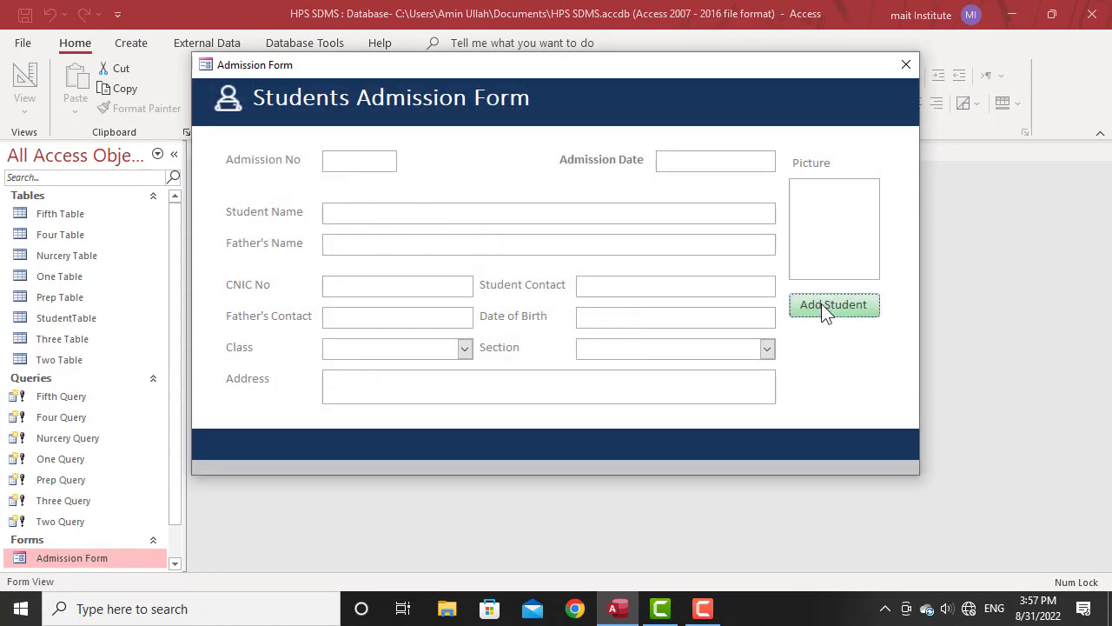
click(355, 167)
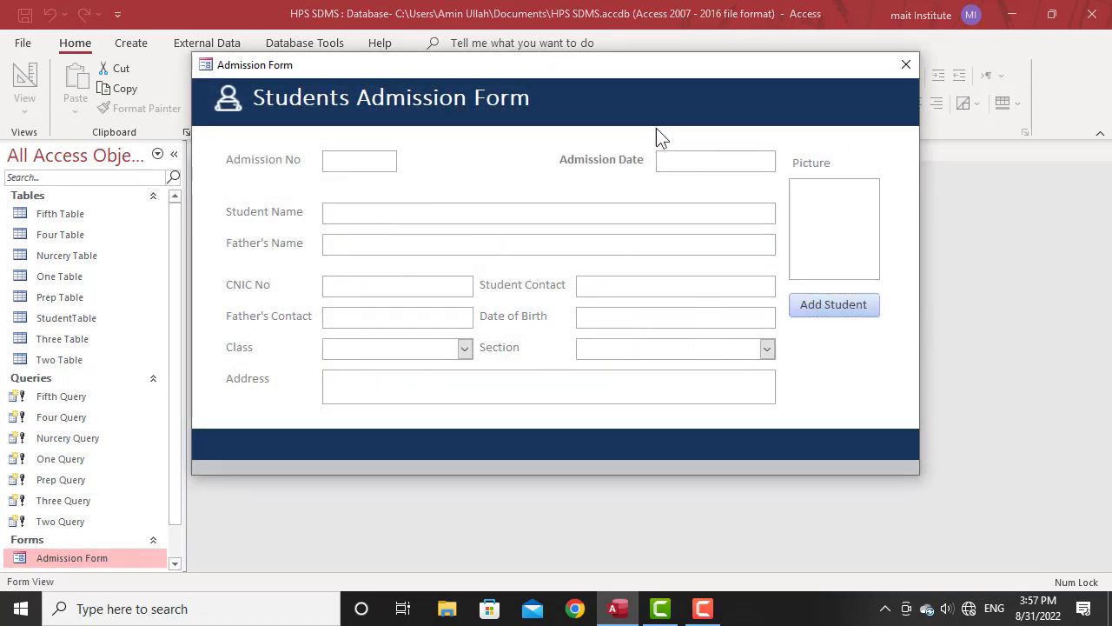
click(906, 64)
Reopen the Admission Form and start a blank new student record, number 3.
scroll(138, 467, down, 2)
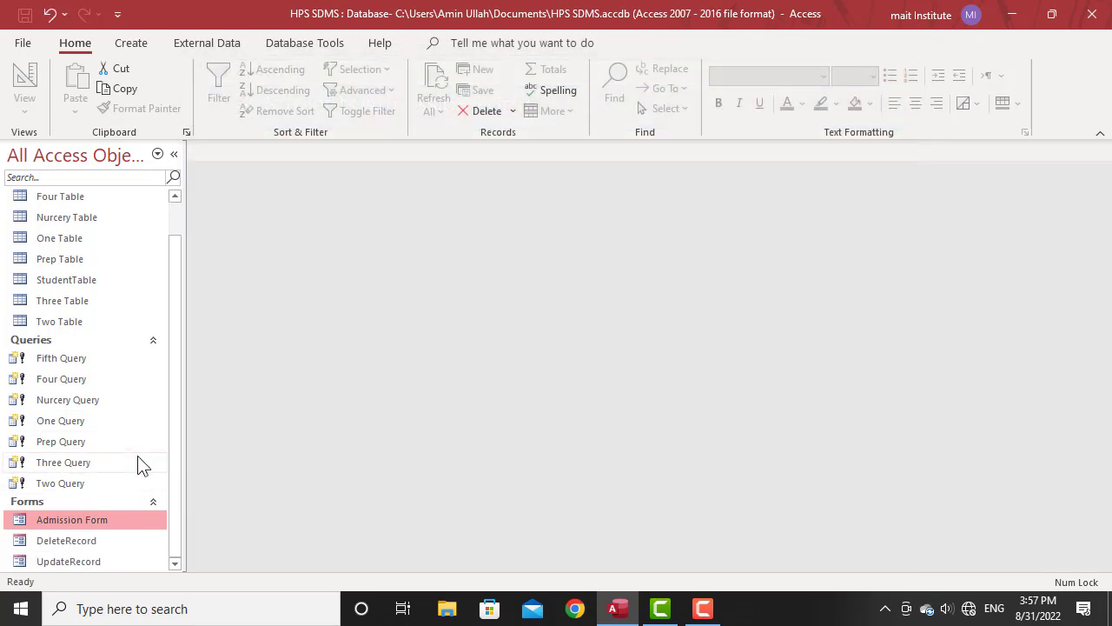
double_click(98, 524)
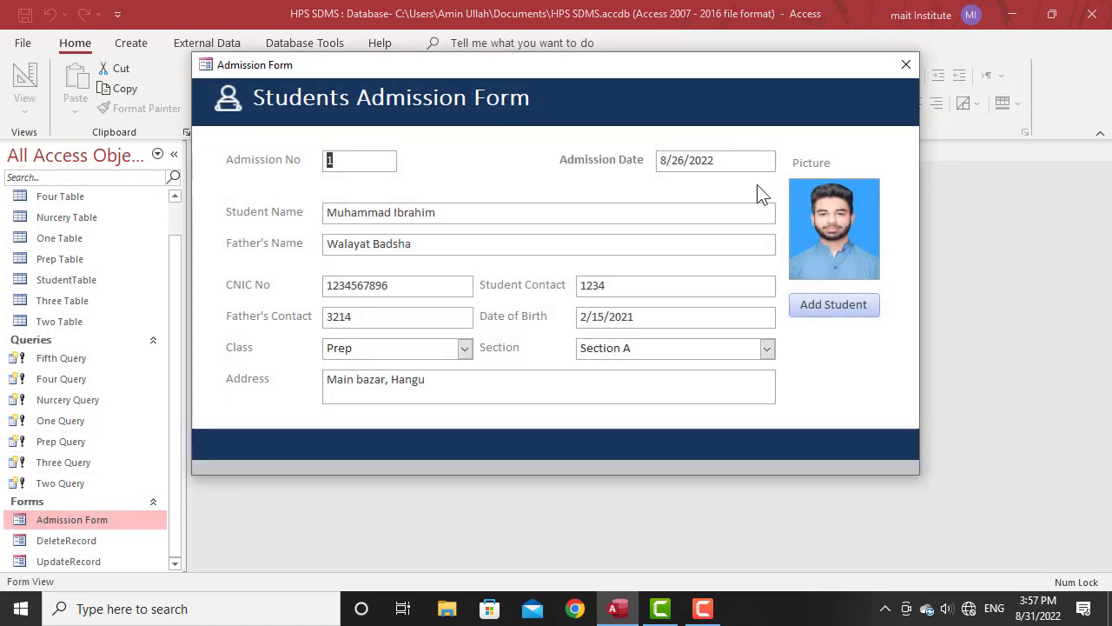
click(854, 305)
click(368, 156)
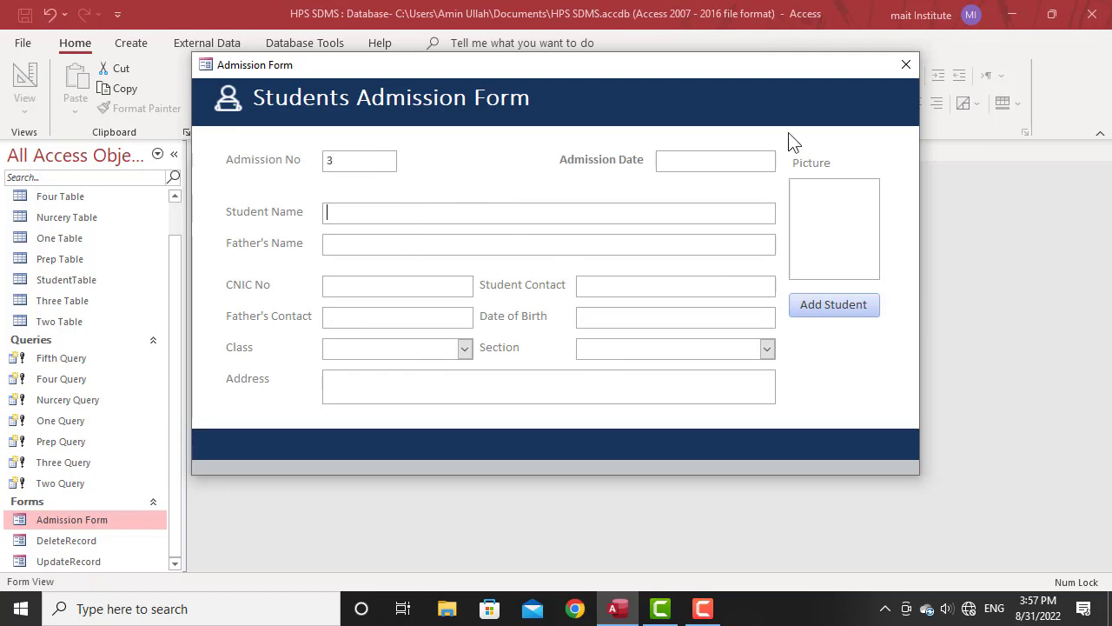
click(769, 160)
Set the admission date to today (8/31/2022) and enter the student's name, father's name and CNIC number.
click(785, 157)
click(715, 298)
click(365, 214)
text(Muhammad Tufail)
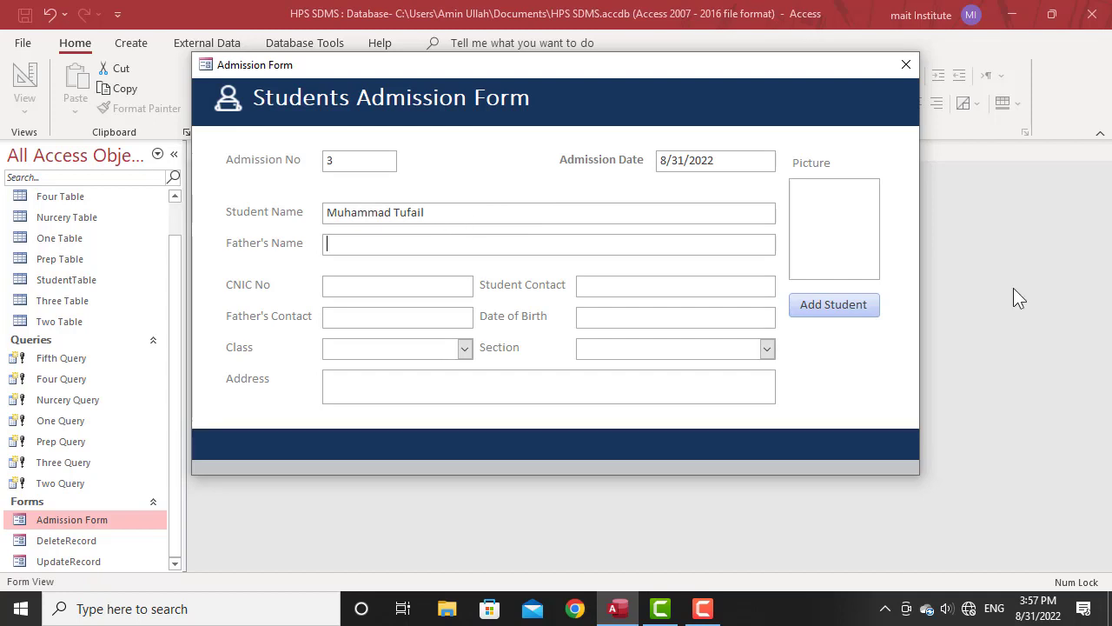
text(Janat)
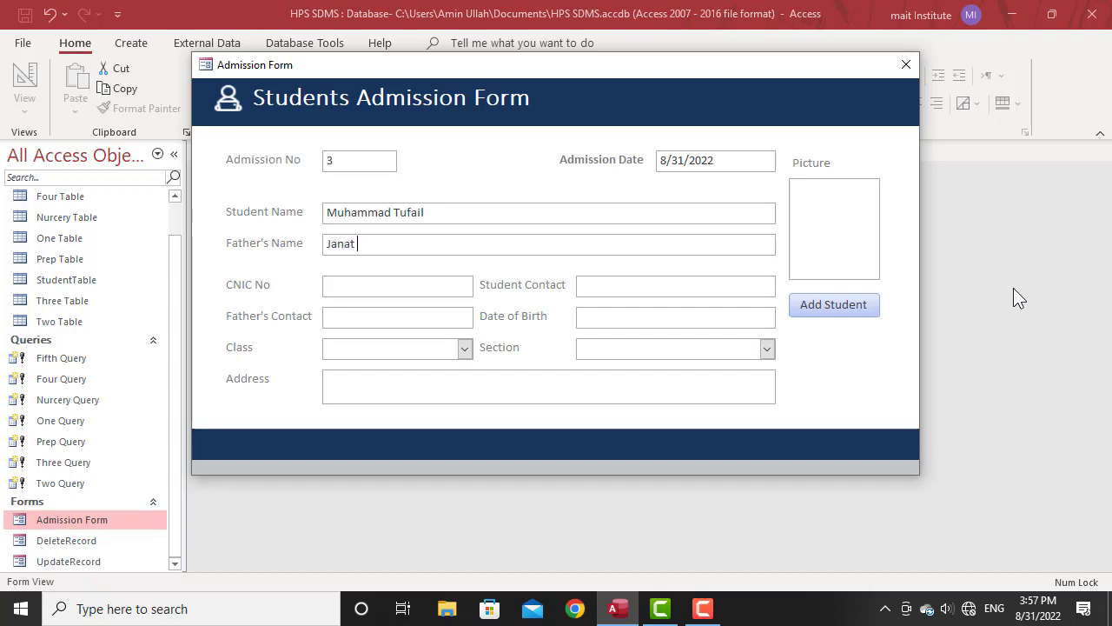
text( Gul)
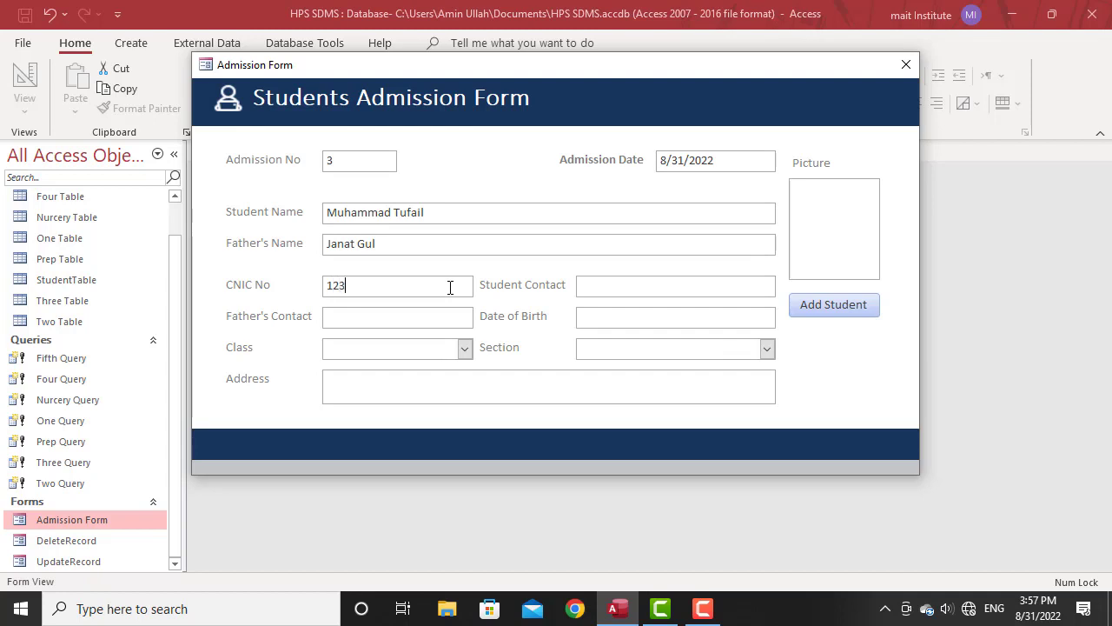
click(450, 288)
text(123456789)
Set the date of birth to 4/18/2022 using the calendar picker.
click(364, 319)
click(771, 318)
click(785, 314)
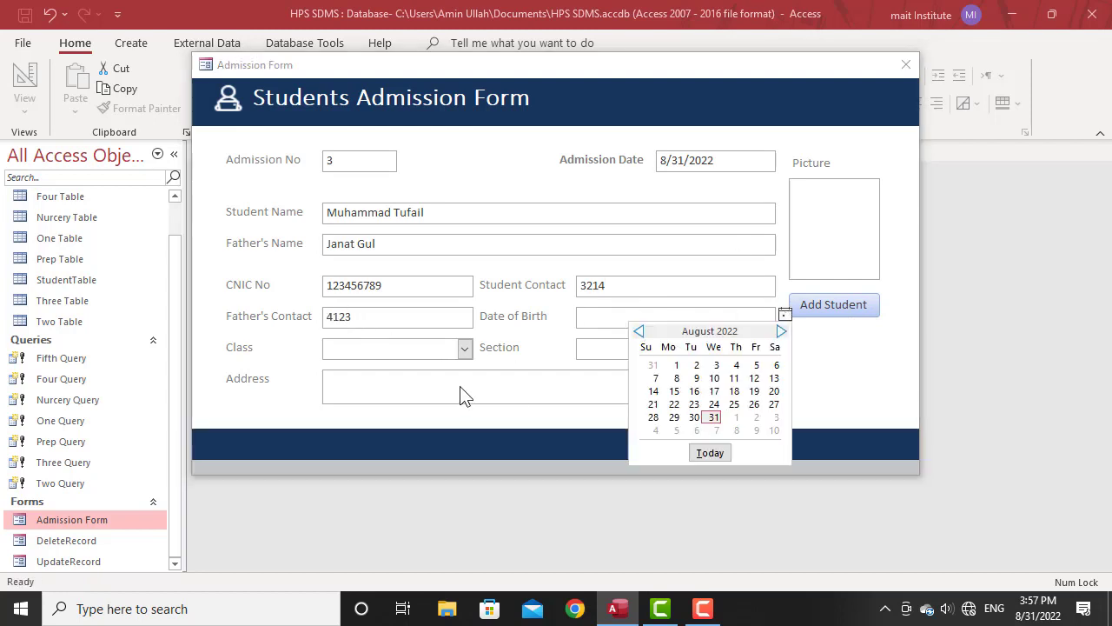
click(640, 331)
click(640, 331)
click(640, 331)
click(639, 331)
click(674, 404)
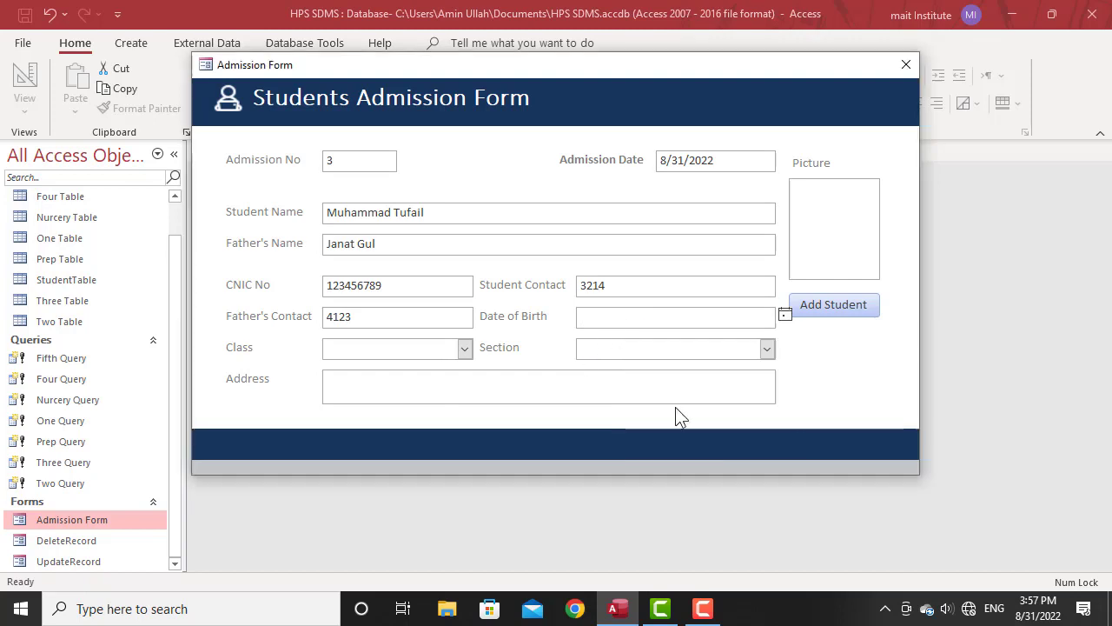
Choose Class One and Section A, and fill in the student's address.
click(465, 349)
click(465, 349)
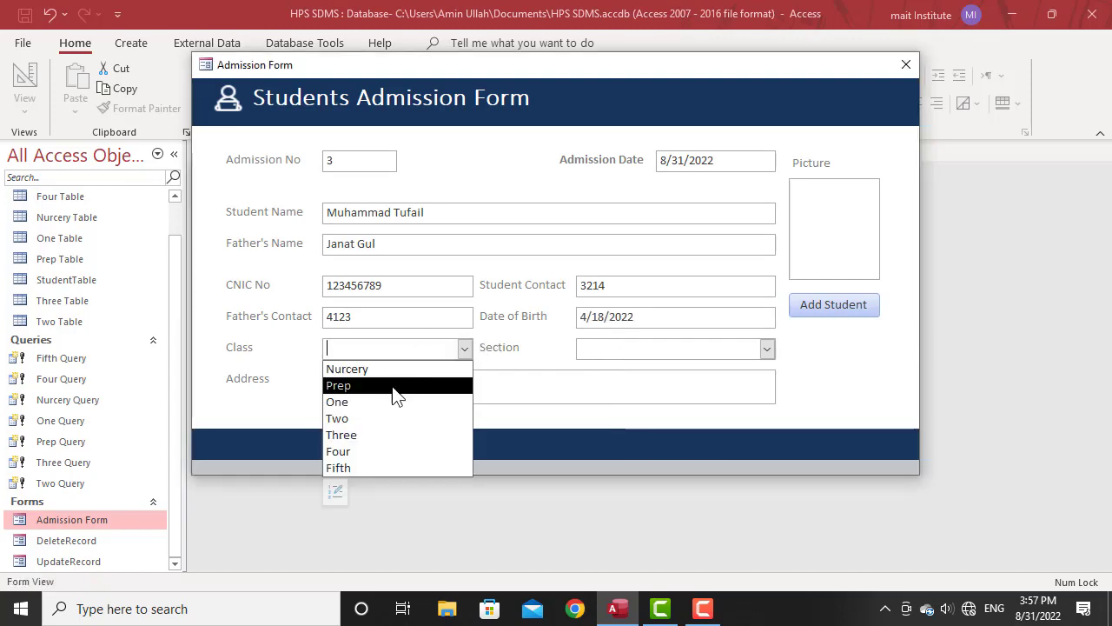
click(383, 401)
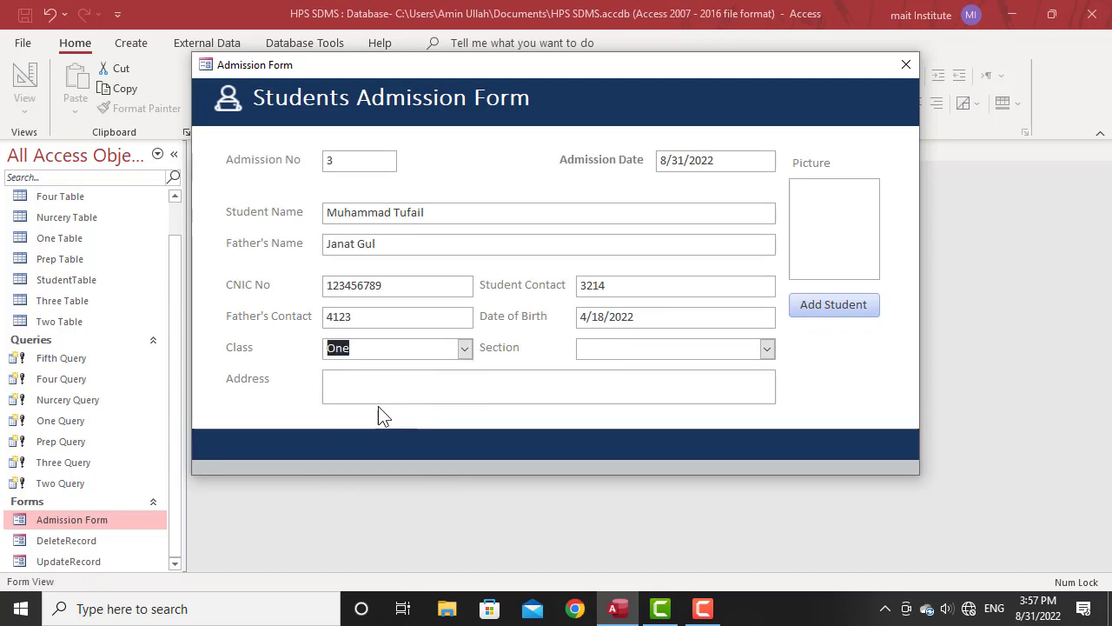
click(767, 349)
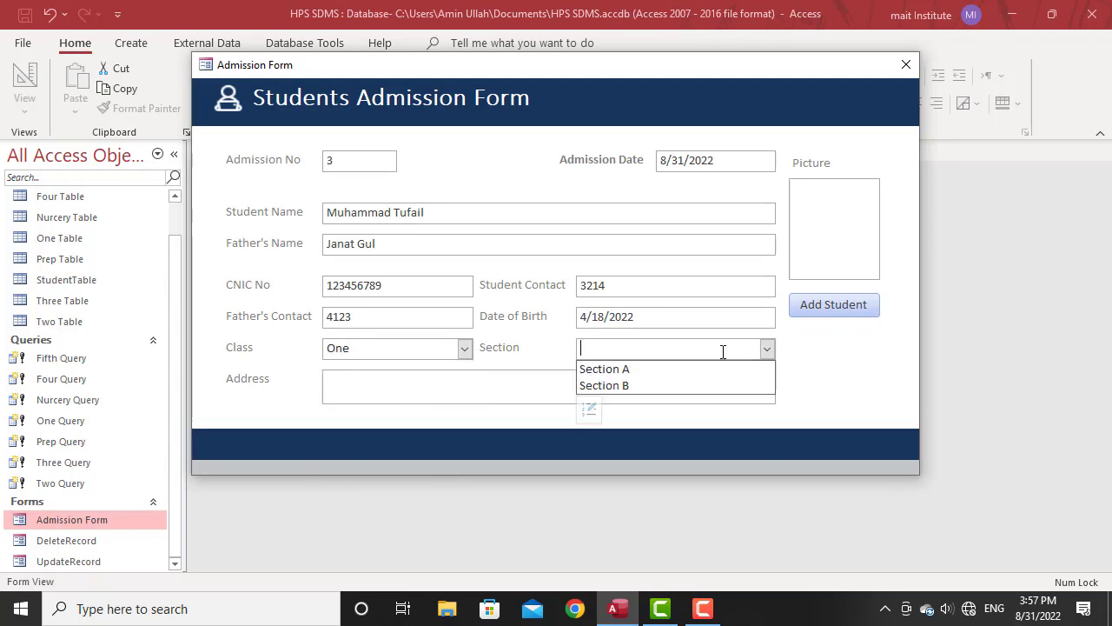
click(658, 370)
click(440, 387)
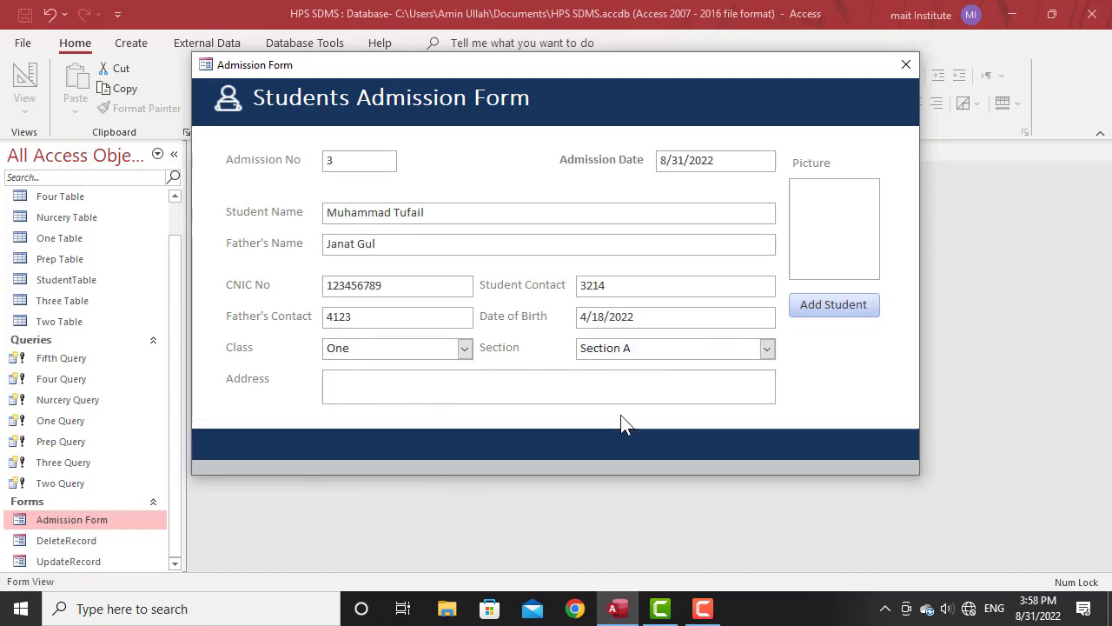
text(Hangu)
click(857, 216)
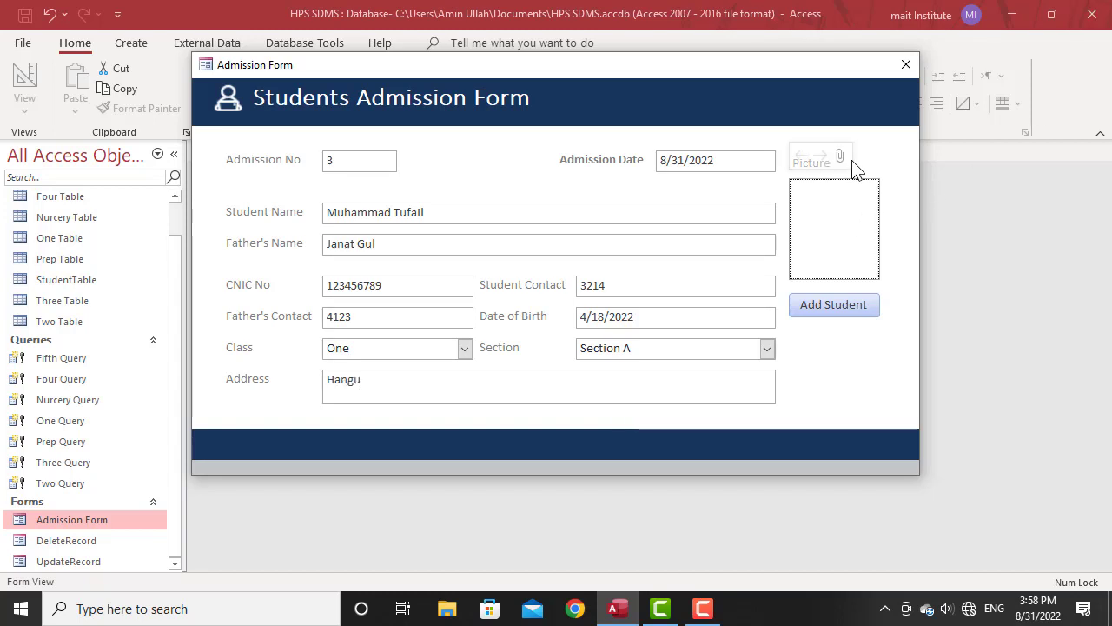
click(848, 160)
Attach images (1).jpg from E:\pics for web as the student's picture and save record 3.
click(688, 251)
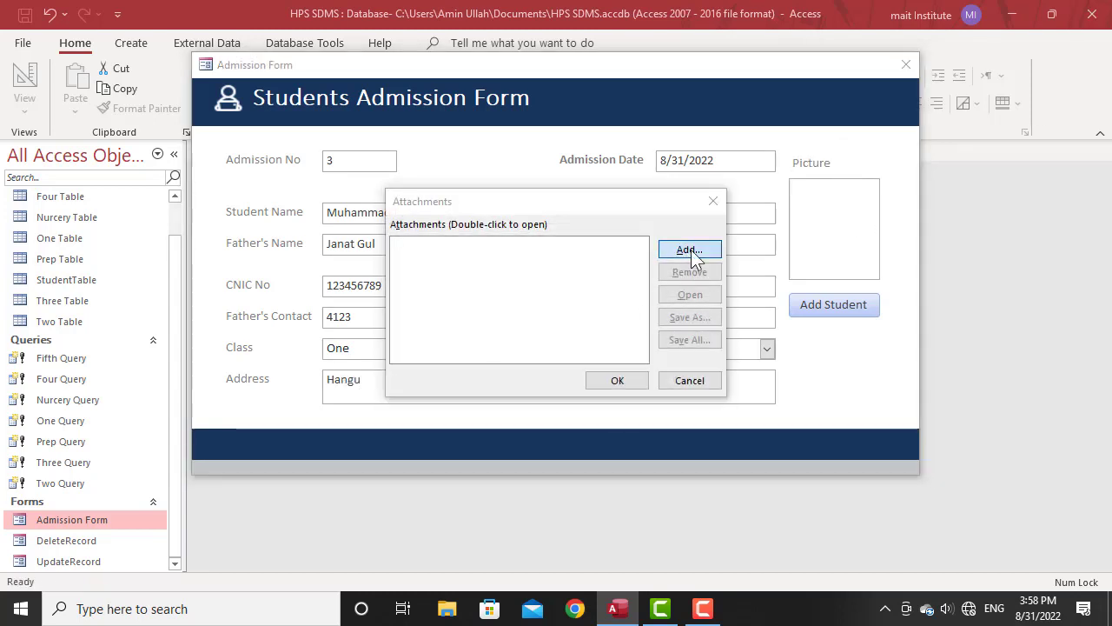
scroll(340, 393, down, 1)
scroll(331, 415, down, 1)
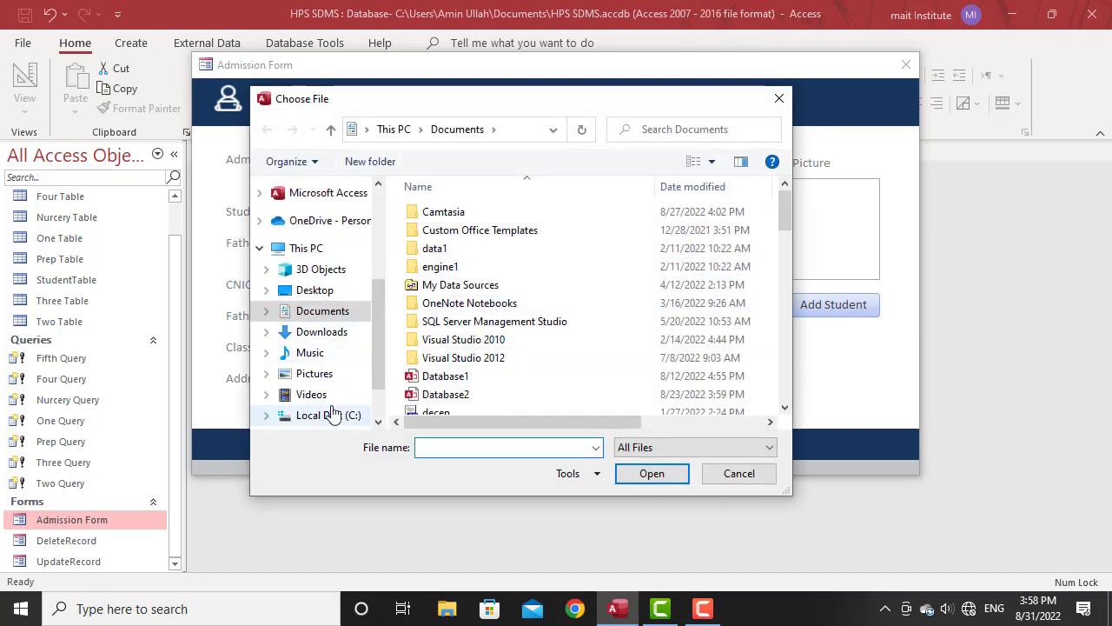
click(330, 412)
scroll(333, 417, down, 1)
click(337, 384)
scroll(550, 355, down, 3)
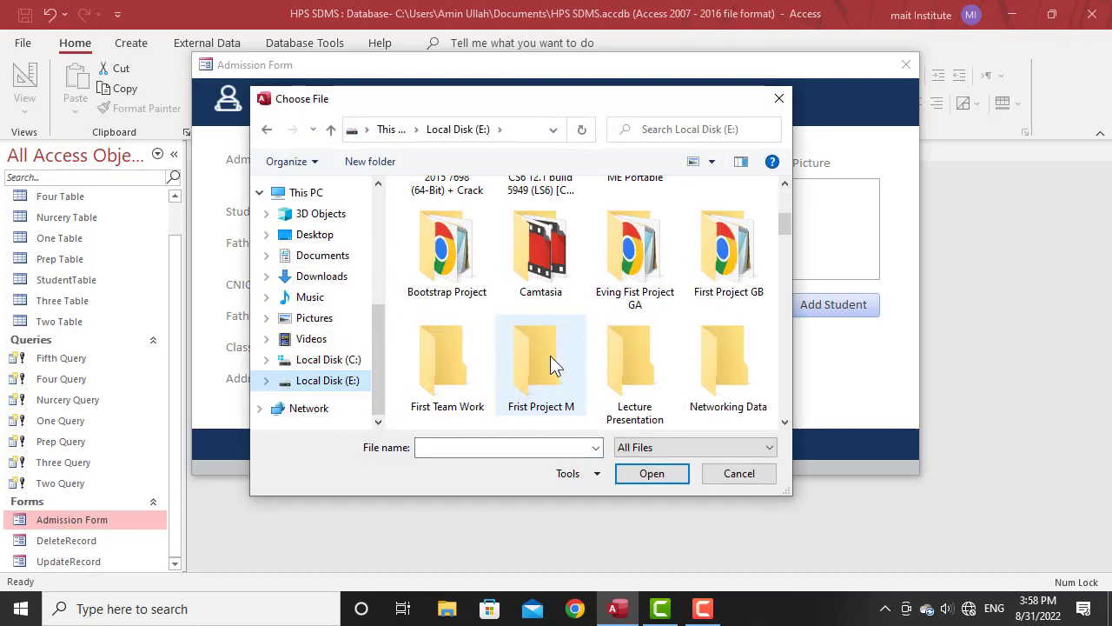
double_click(543, 344)
scroll(543, 338, down, 3)
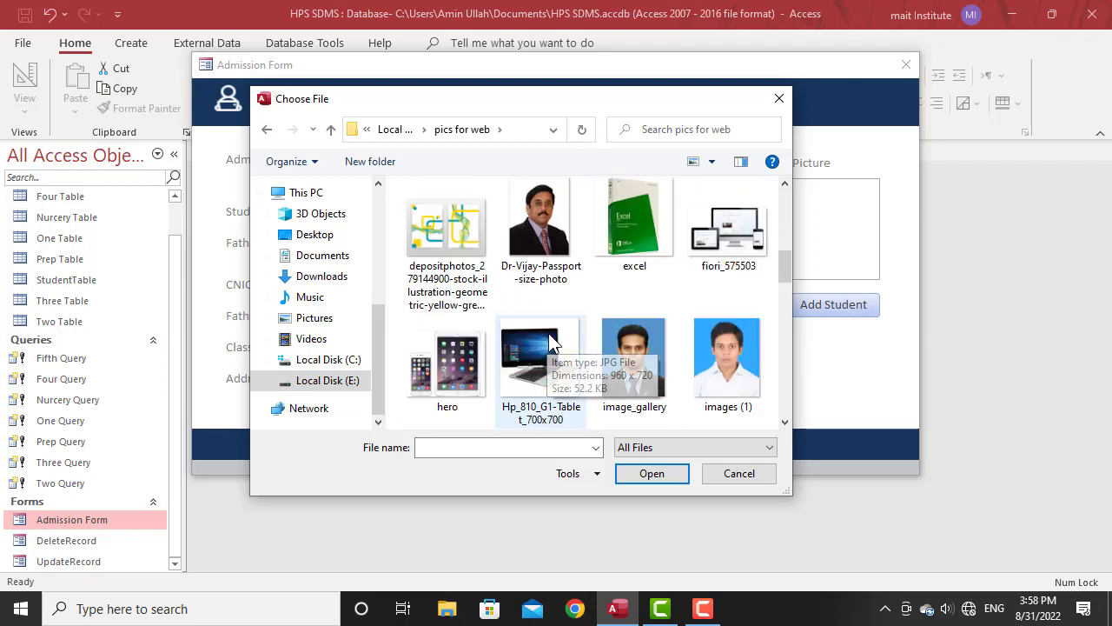
click(743, 374)
click(668, 474)
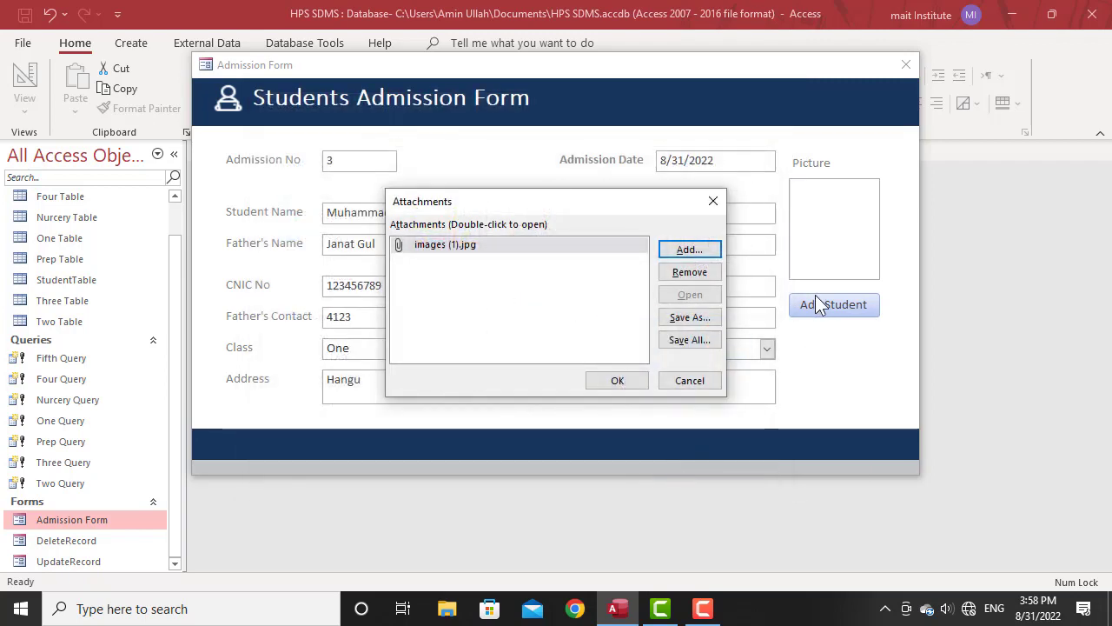
click(633, 383)
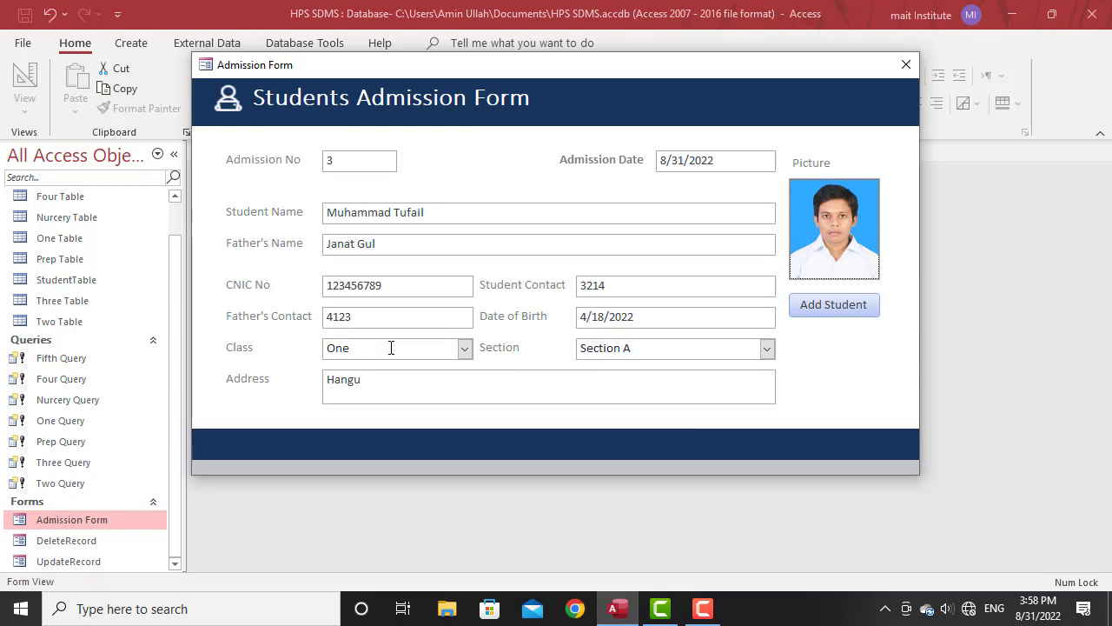
click(845, 306)
Verify StudentTable lists three students and One Table is empty, closing each afterwards.
click(904, 64)
scroll(39, 335, up, 2)
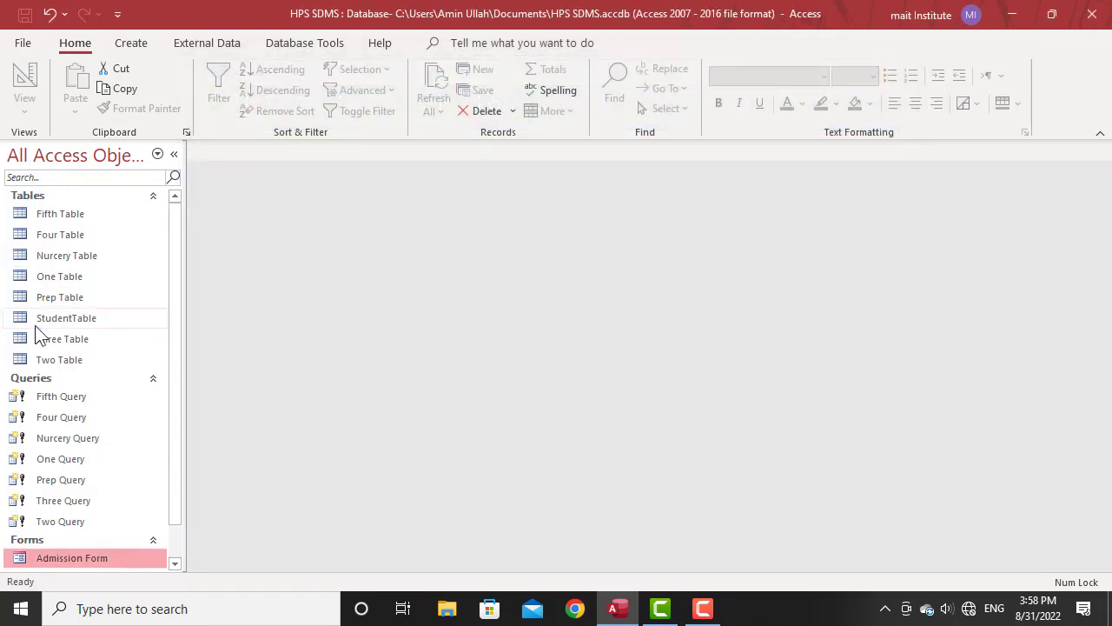
double_click(65, 321)
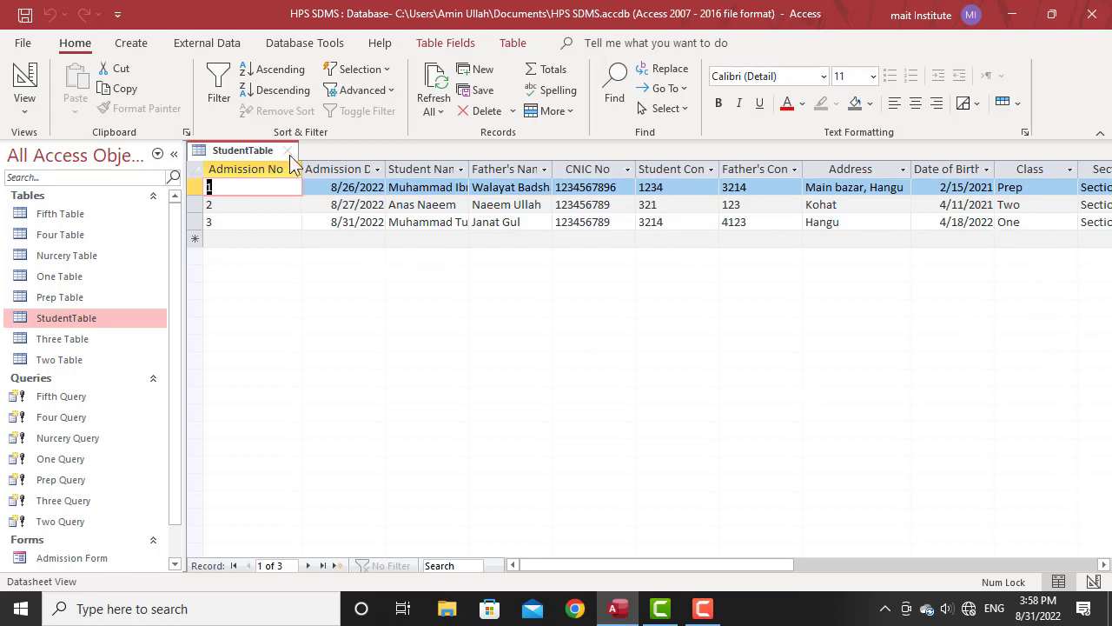
click(289, 152)
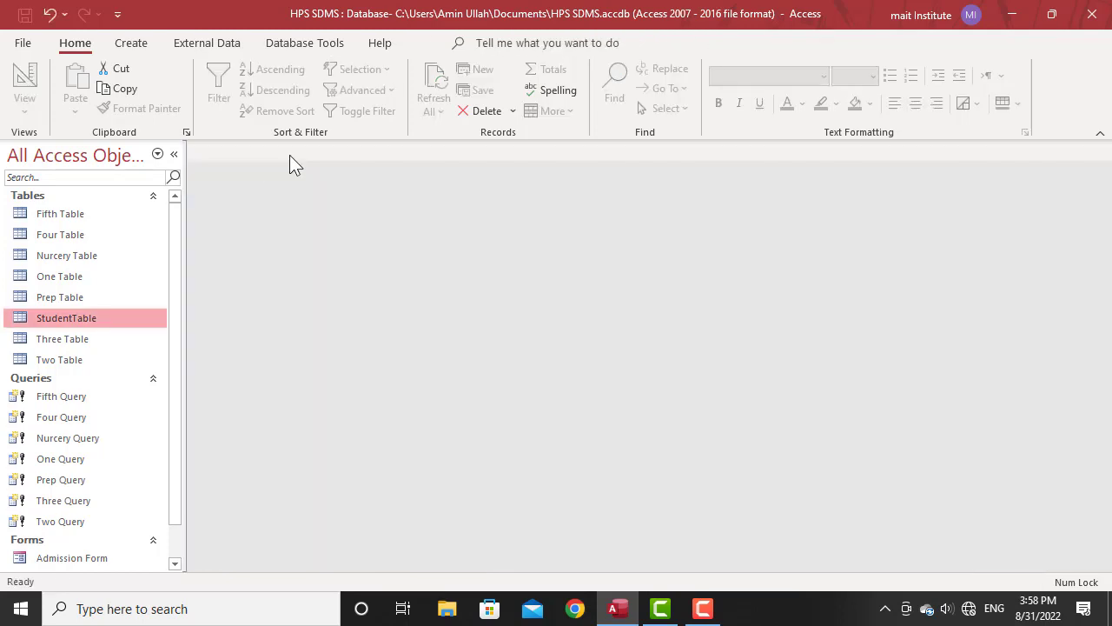
double_click(67, 276)
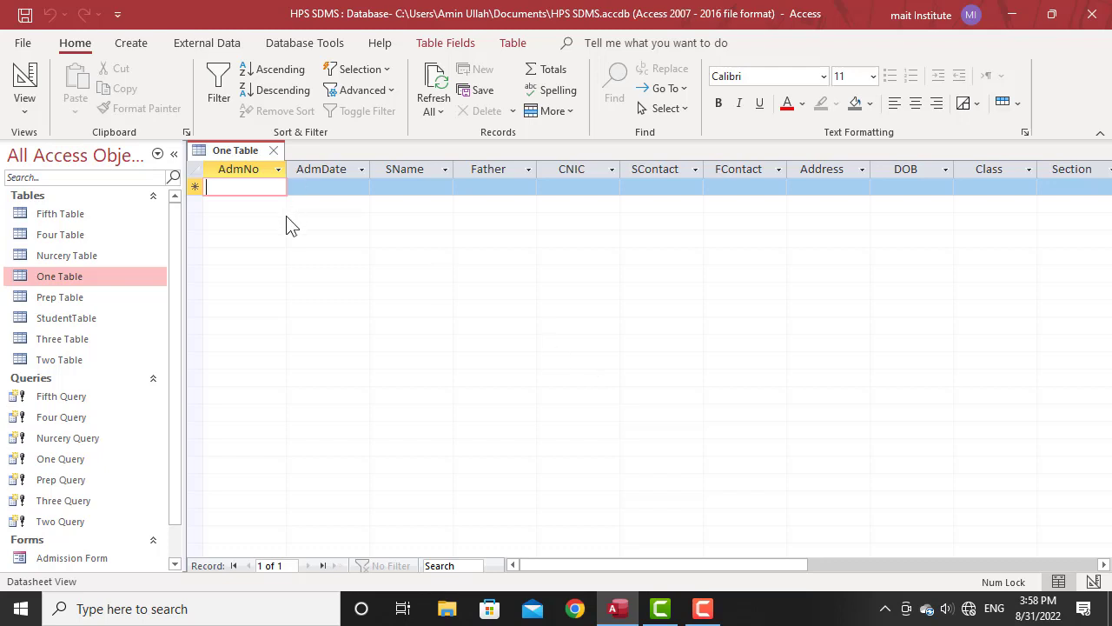
click(275, 150)
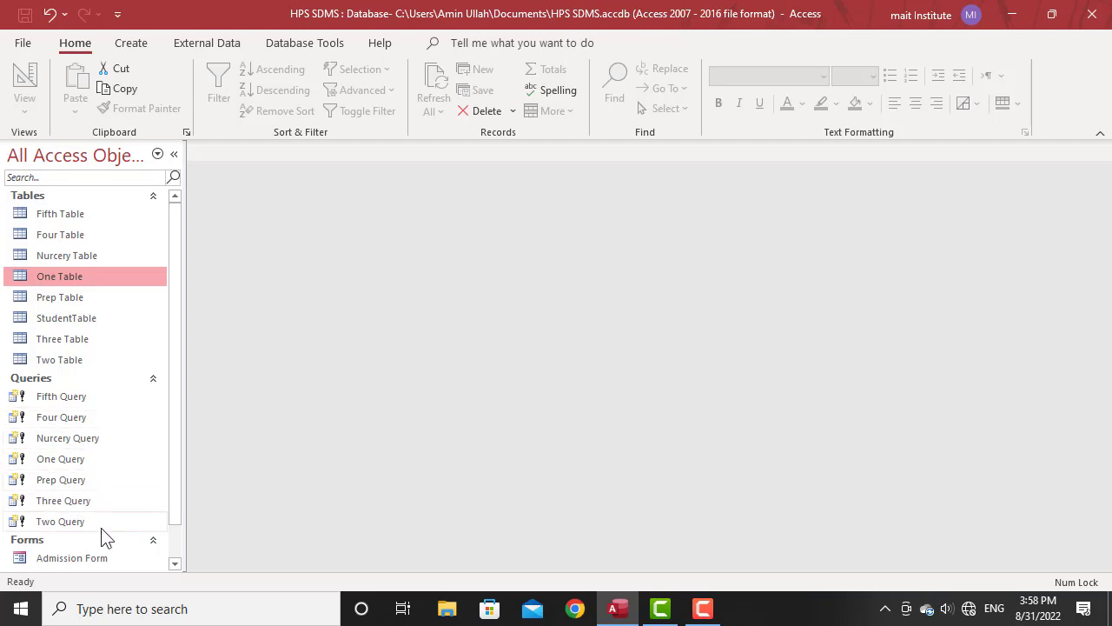
Re-run One Query, confirming the make-table, replace-table and paste-row prompts.
double_click(83, 463)
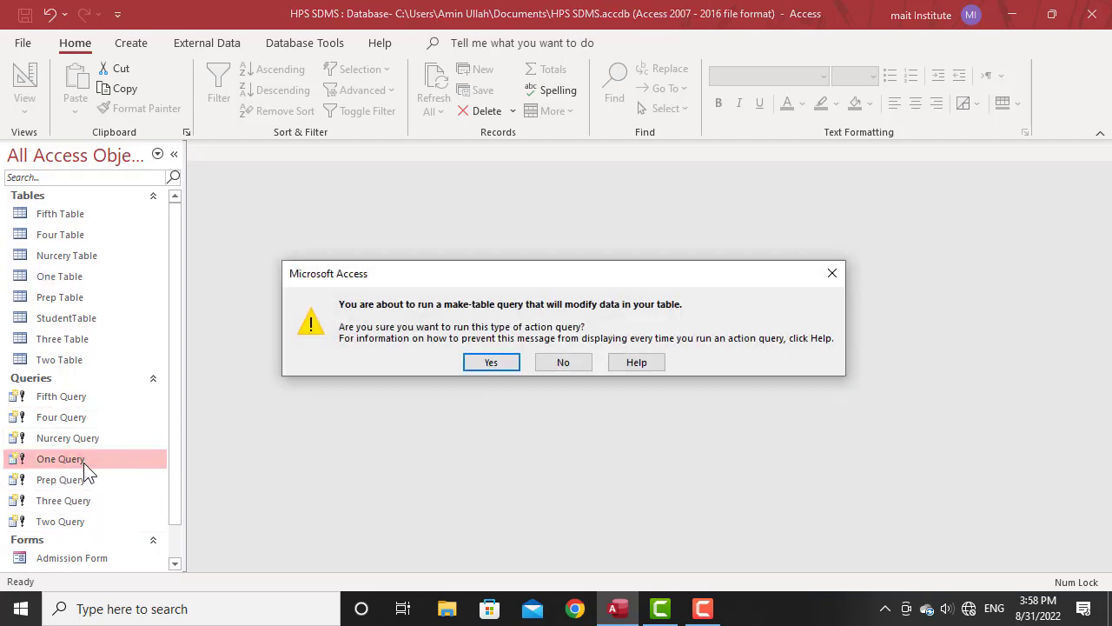
click(483, 368)
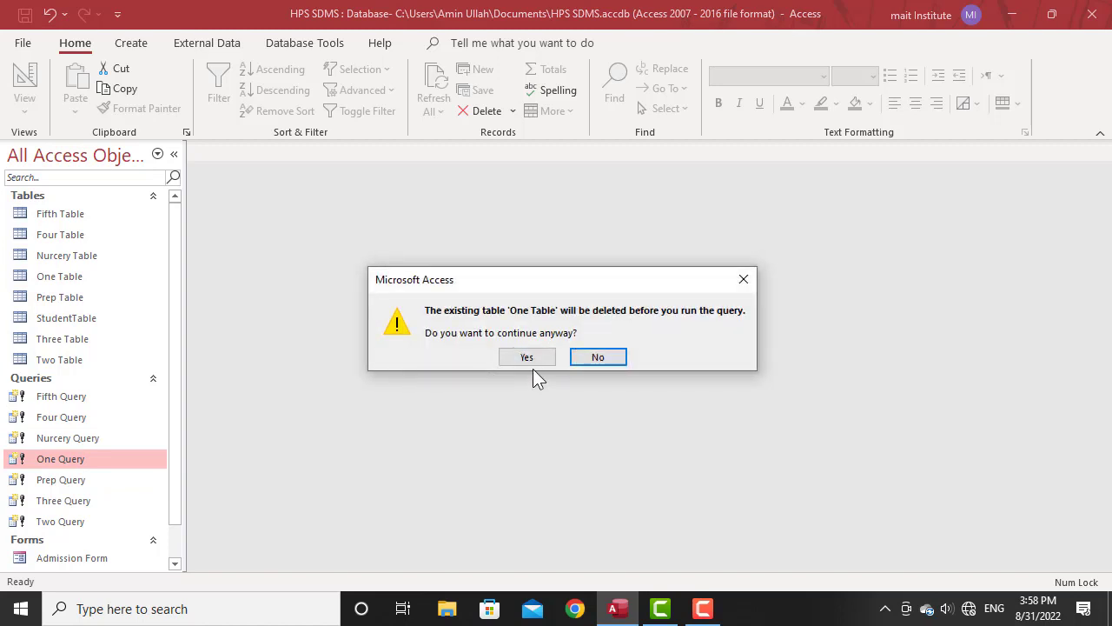
click(534, 355)
click(527, 363)
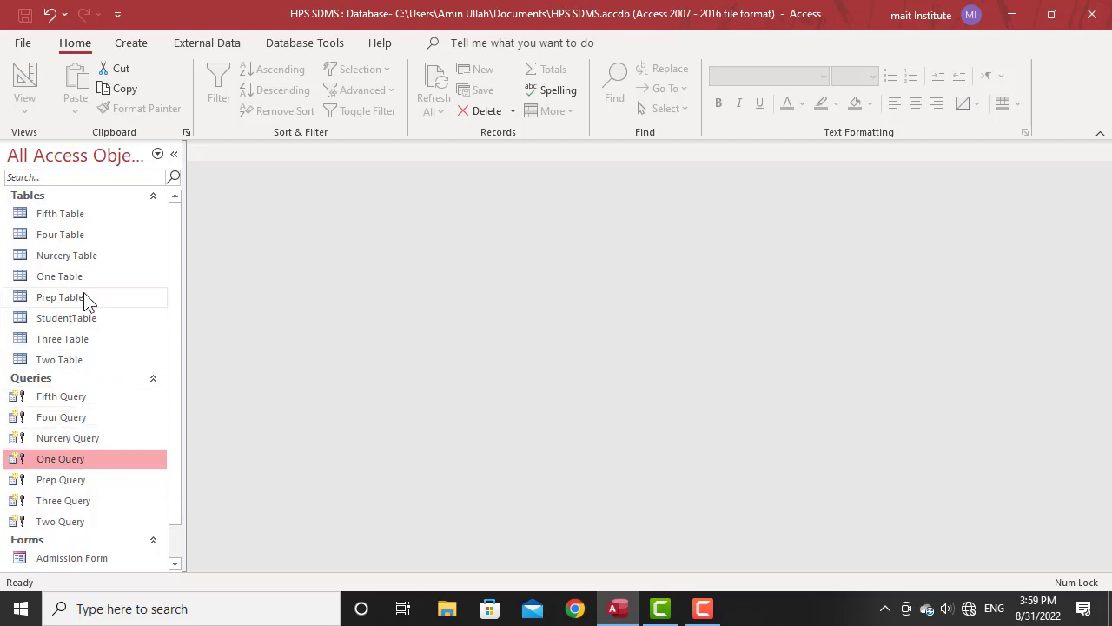
Open One Table to check it holds new student record 3, then close it.
click(65, 278)
double_click(65, 277)
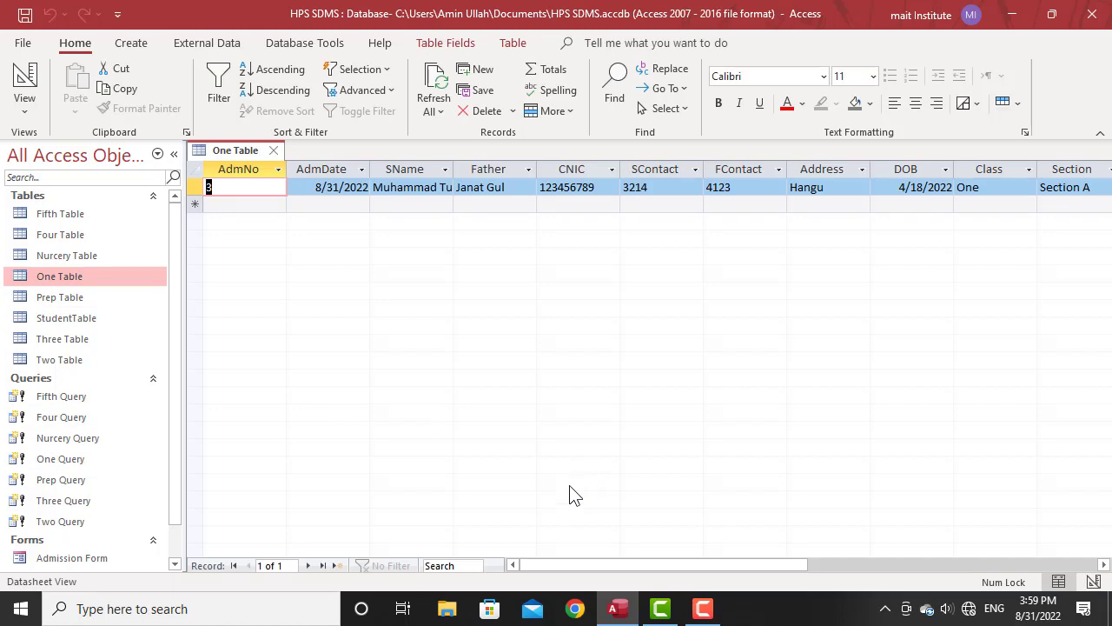
click(274, 151)
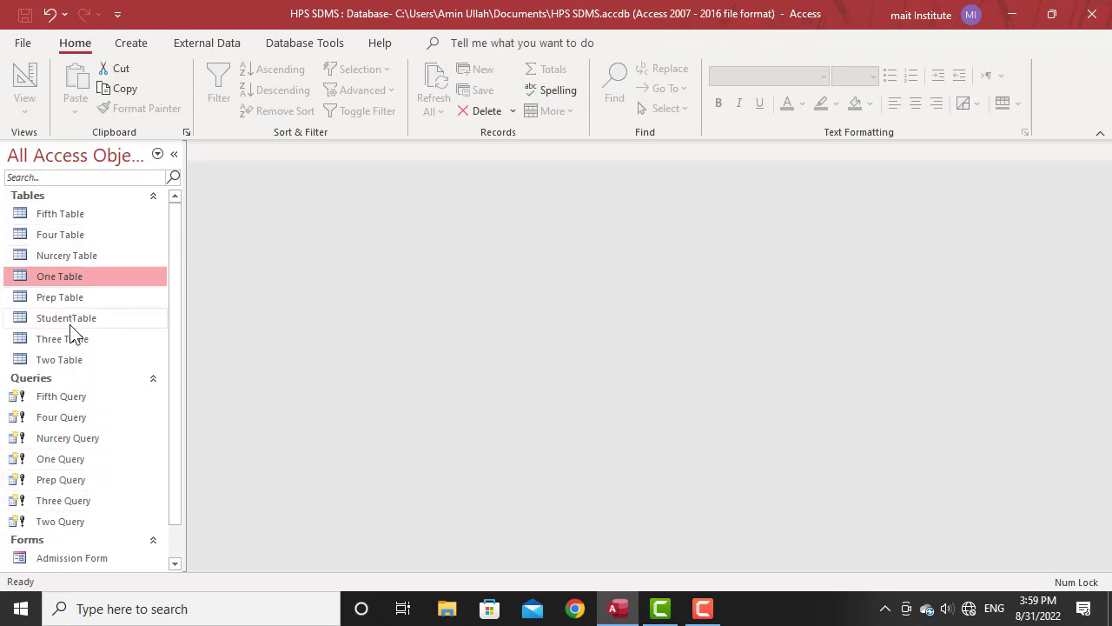
Collapse the Queries and Tables groups in the navigation pane.
click(149, 379)
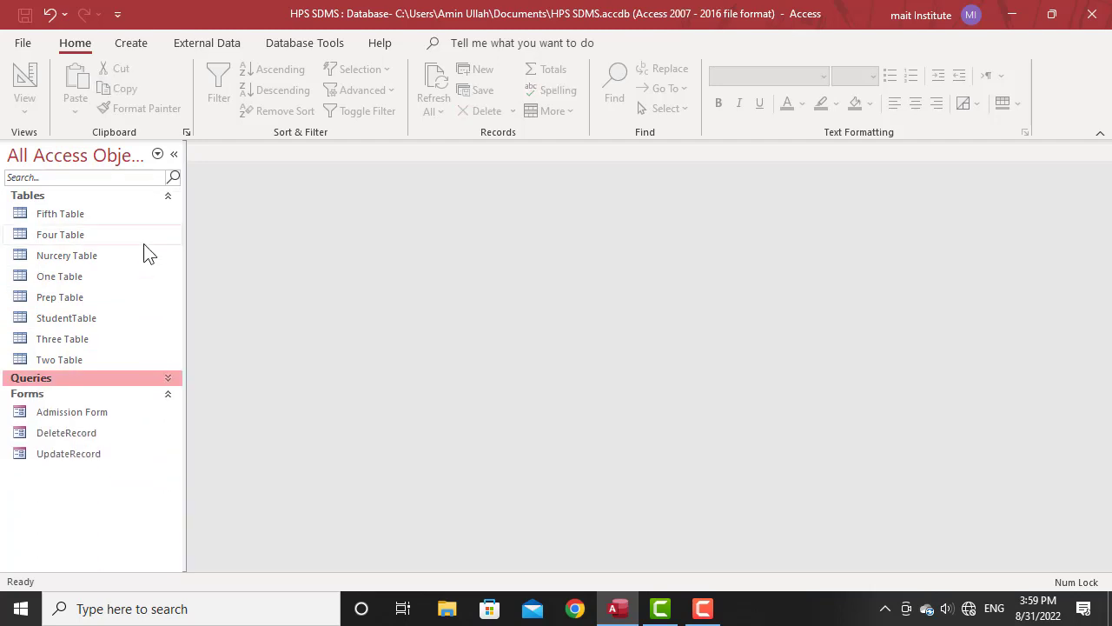
click(166, 199)
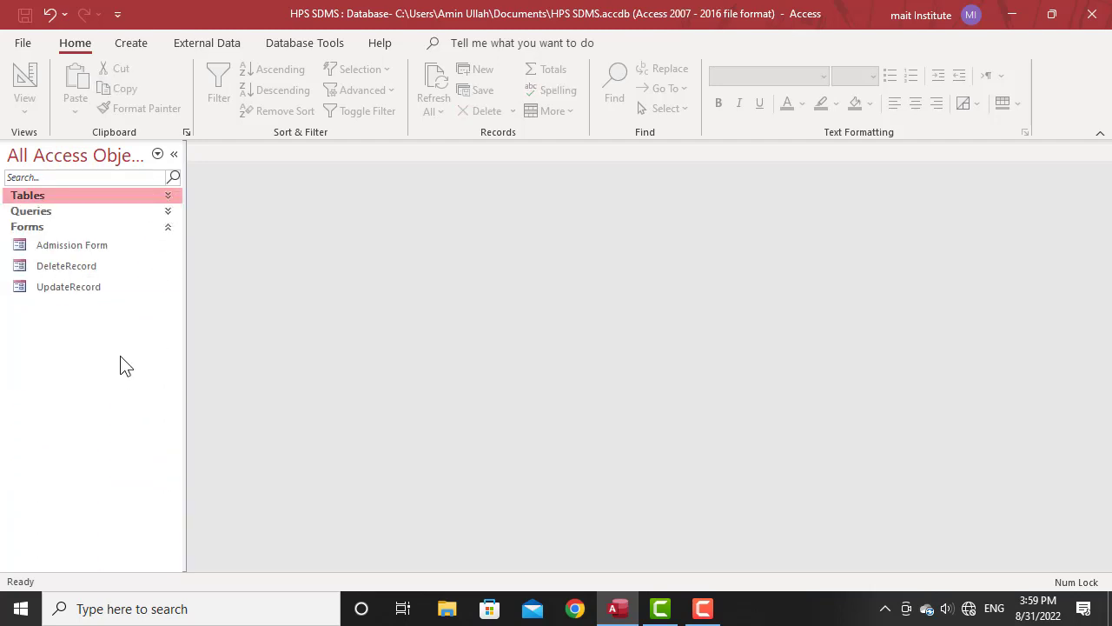
mouse_move(700, 619)
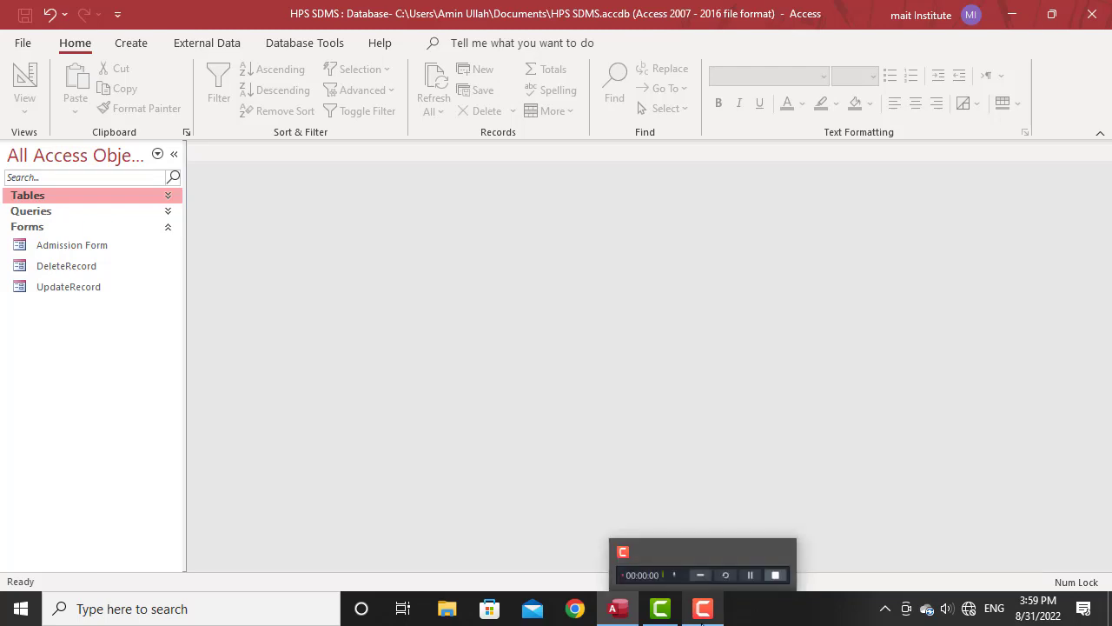
click(707, 563)
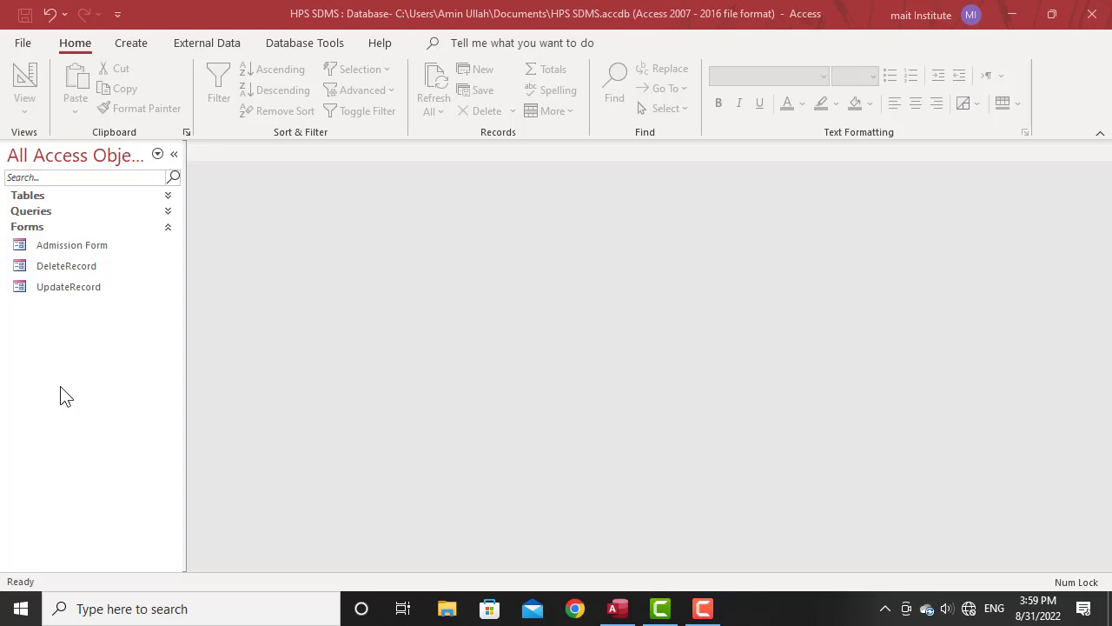
Show the Create tab commands and re-expand the Queries and Tables lists.
click(141, 45)
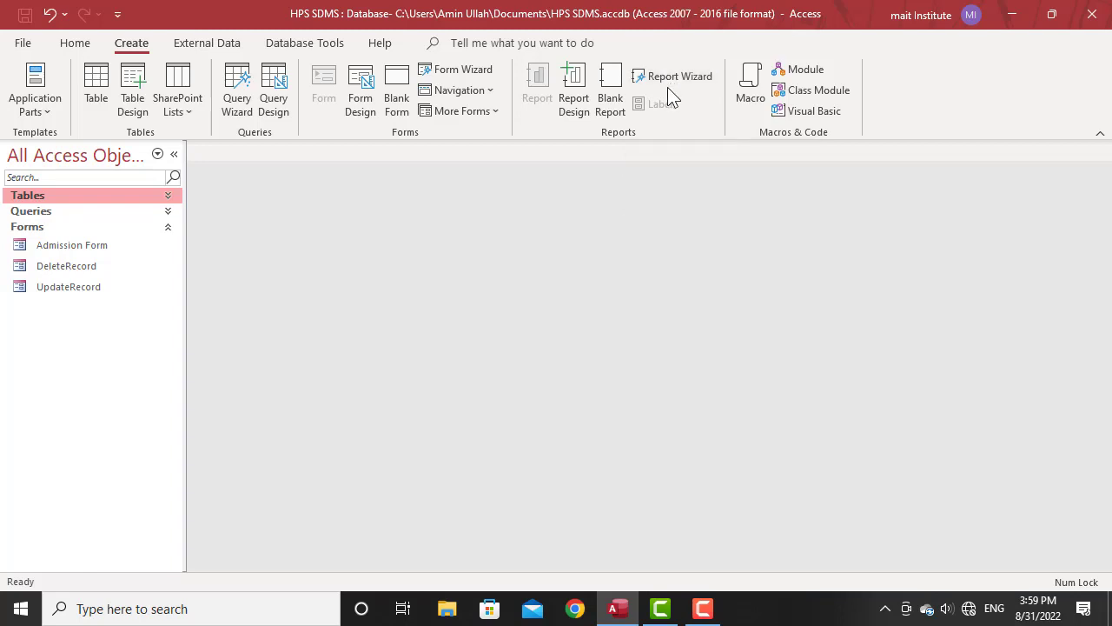
click(170, 210)
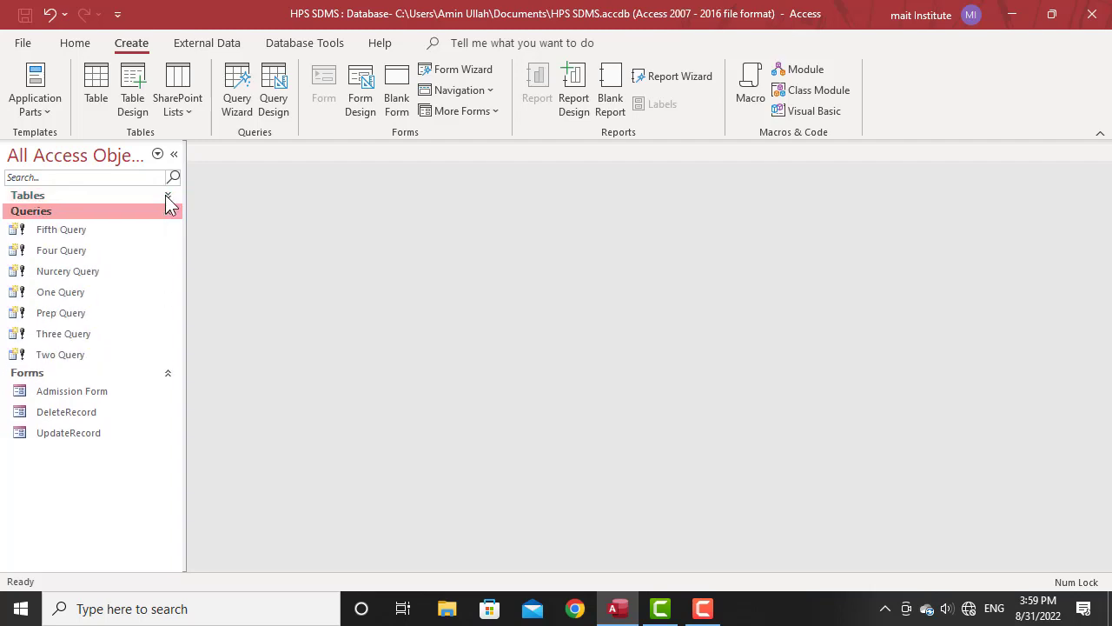
click(167, 198)
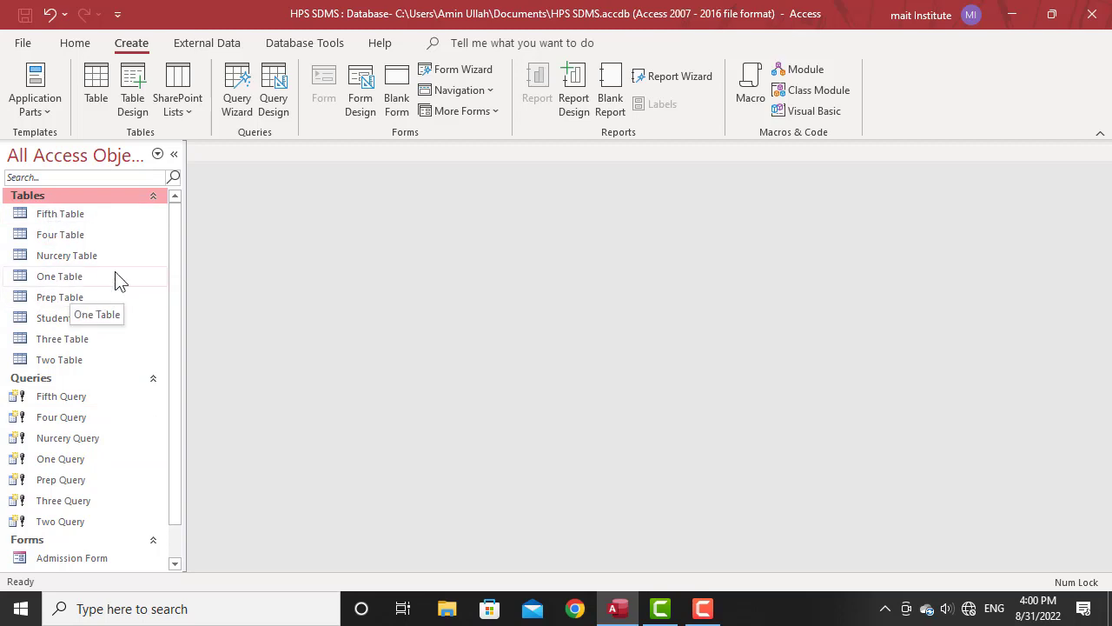
Open One Table, widen the SName column to fit, and close it, answering the layout prompt.
double_click(69, 278)
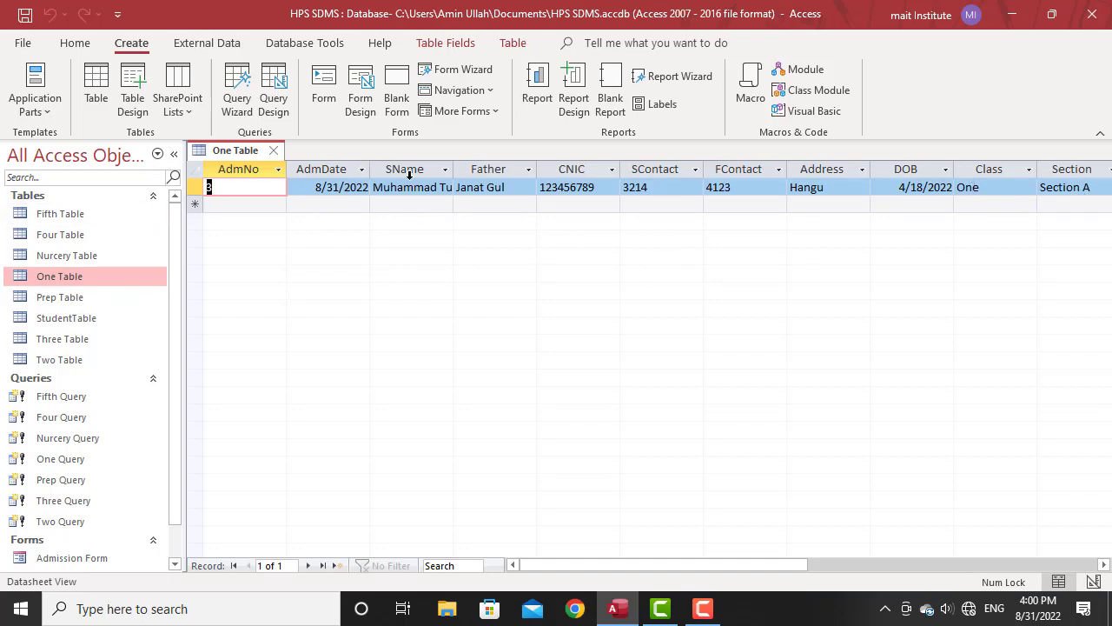
double_click(453, 168)
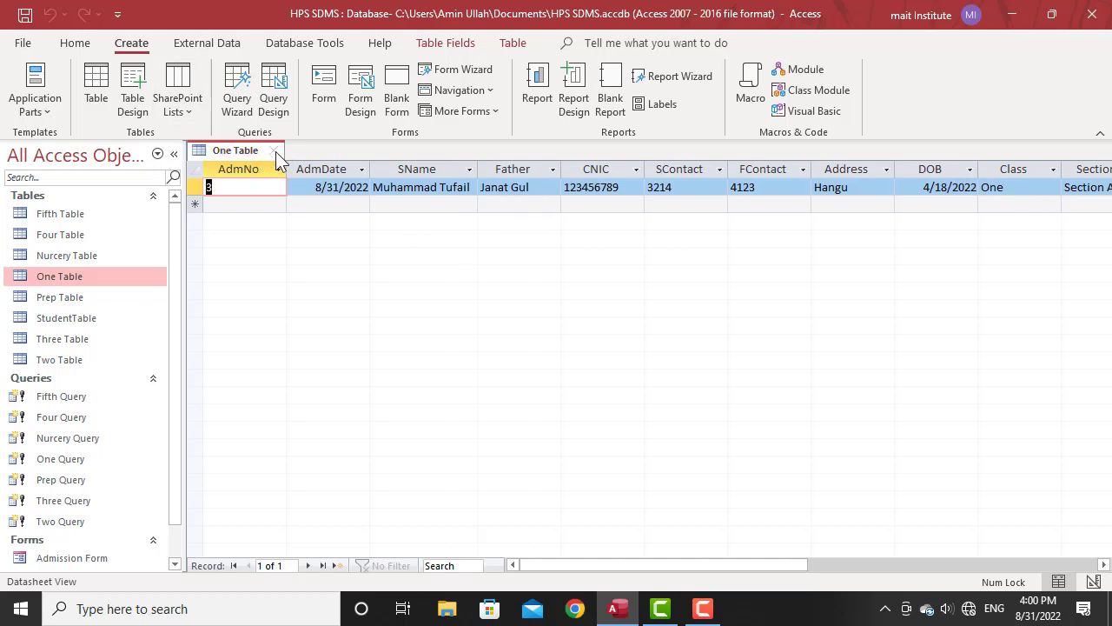
click(274, 150)
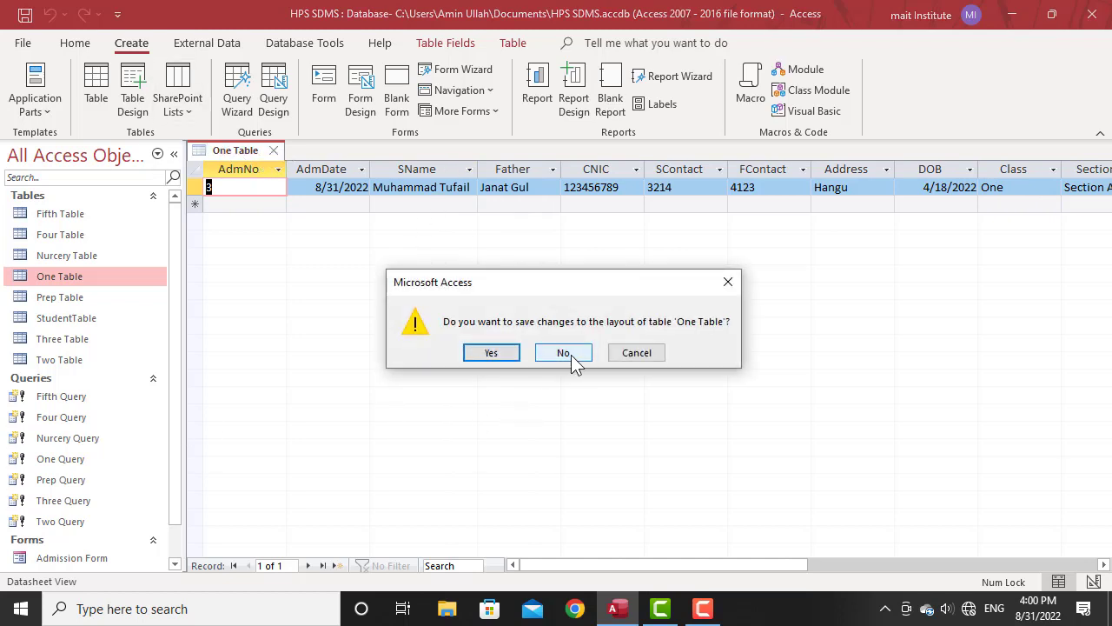
click(493, 353)
Re-run One Query, accept all three prompts, then open StudentTable with its three records.
double_click(70, 459)
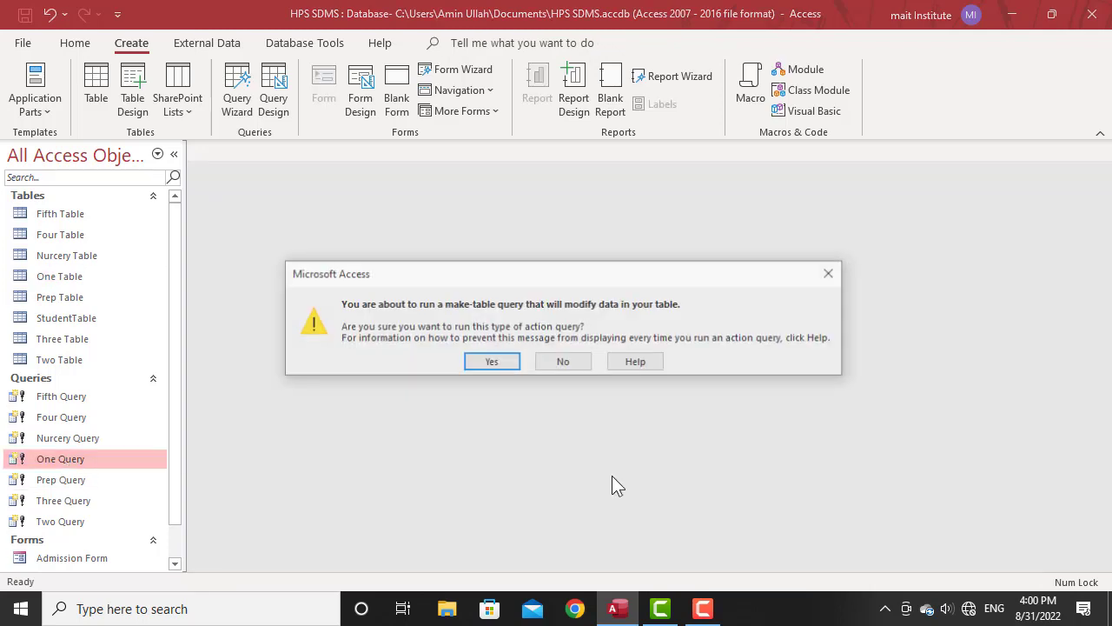
click(504, 365)
click(519, 361)
click(527, 361)
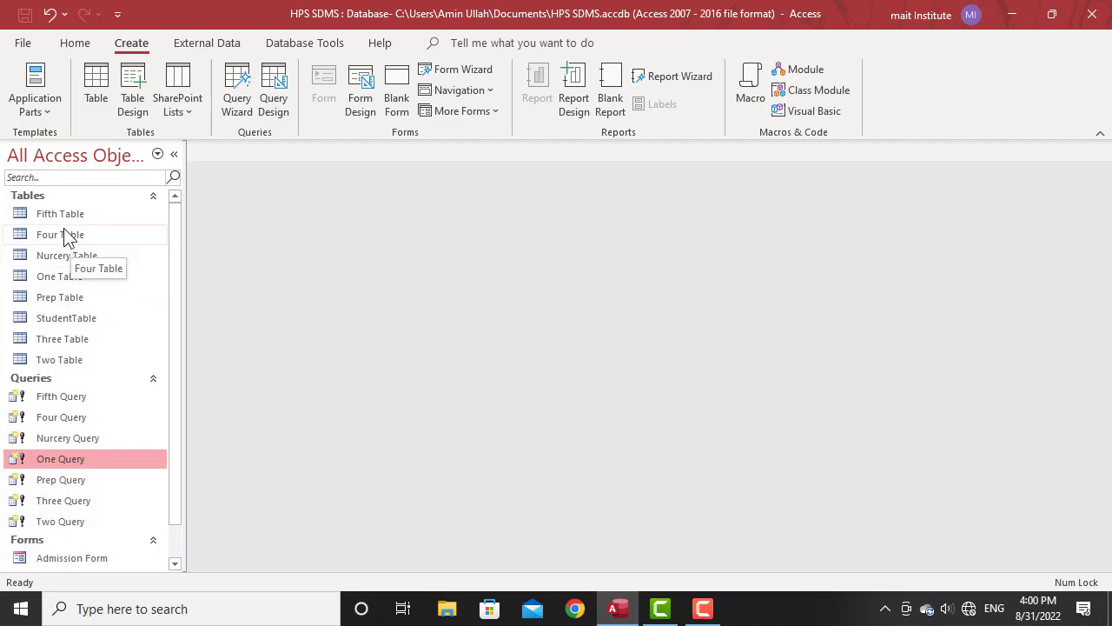
double_click(78, 322)
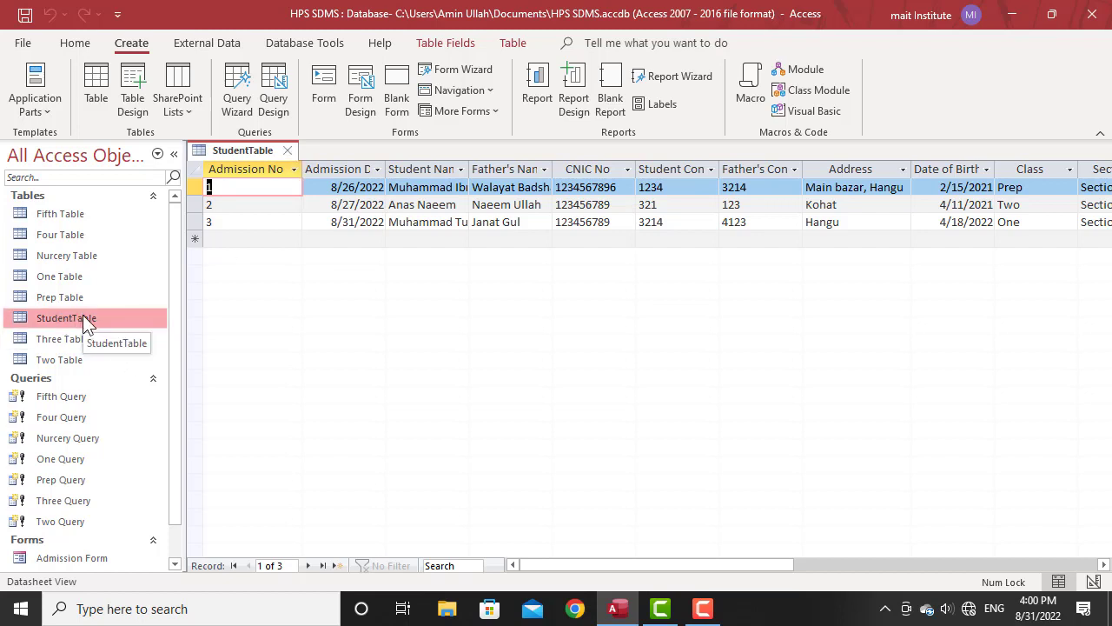
Close StudentTable and start the Report Wizard based on Table: Nurcery Table.
click(289, 152)
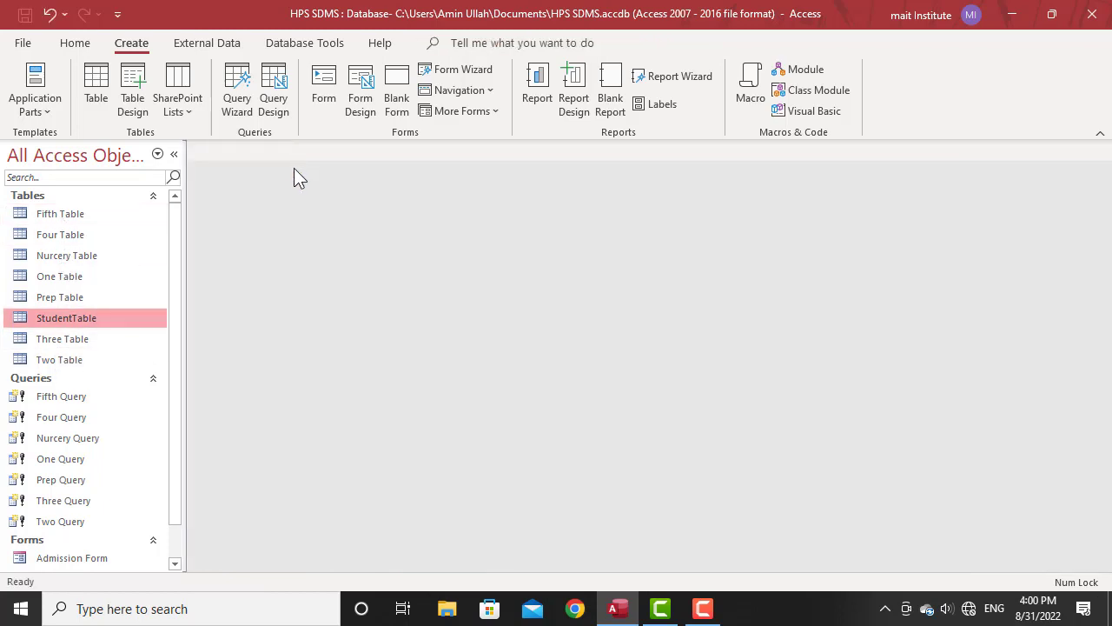
click(672, 77)
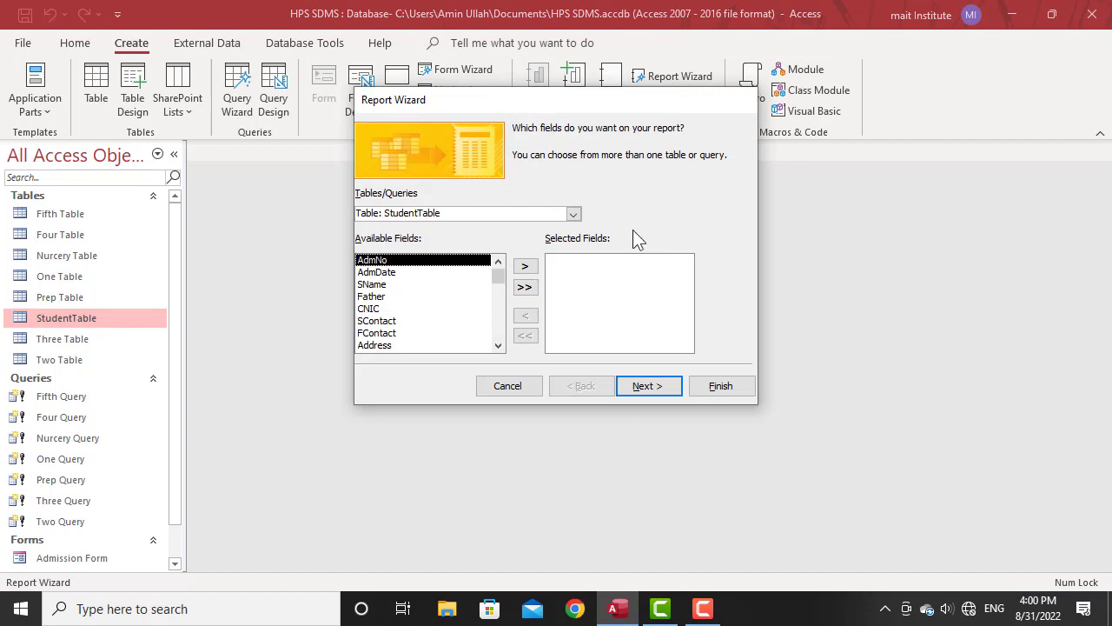
click(573, 213)
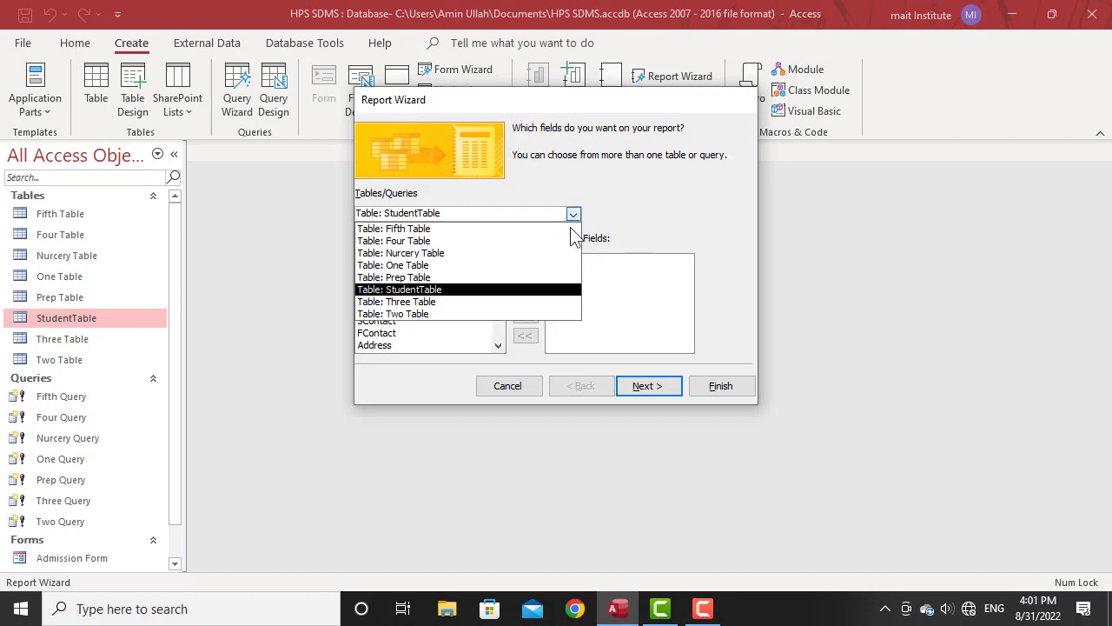
click(446, 261)
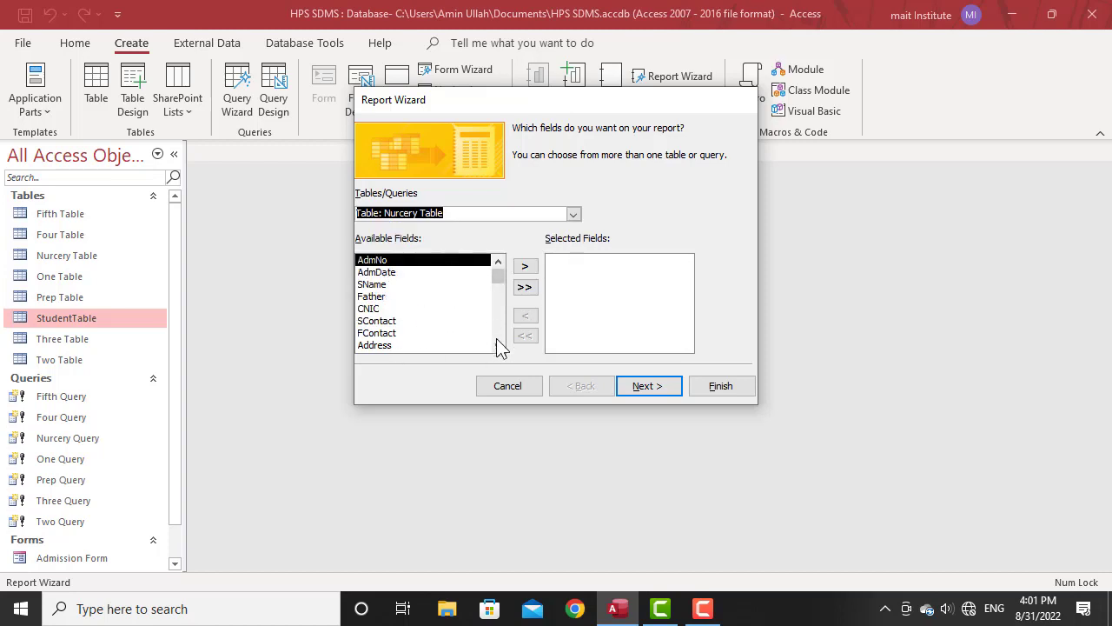
Add the AdmNo and SName fields to the report.
double_click(499, 345)
click(499, 345)
drag(501, 331, 504, 272)
triple_click(500, 346)
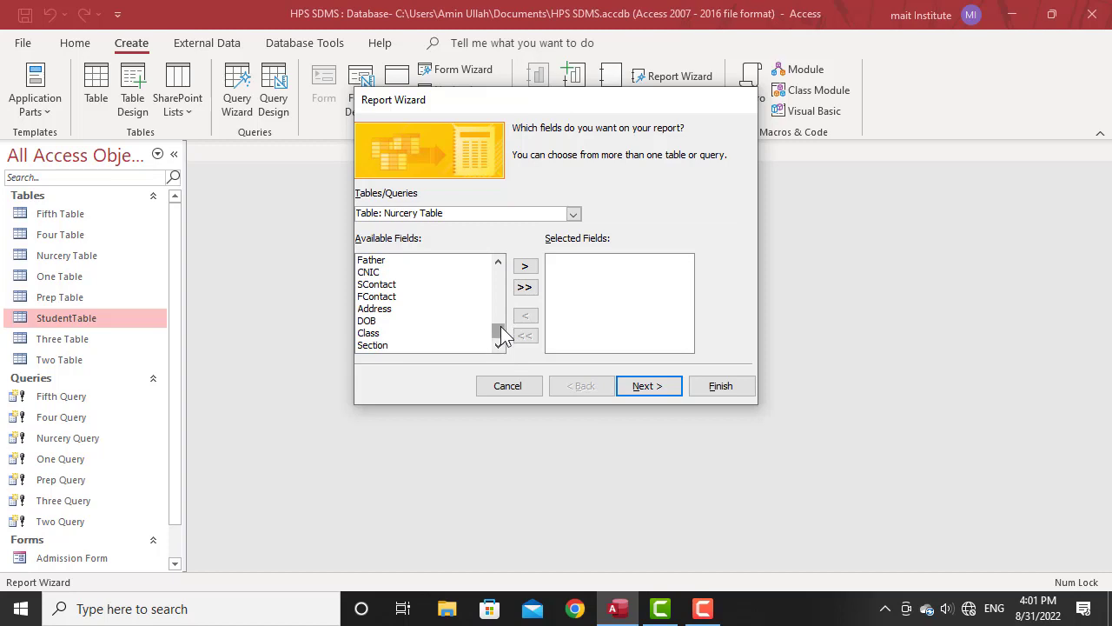
drag(498, 328, 499, 271)
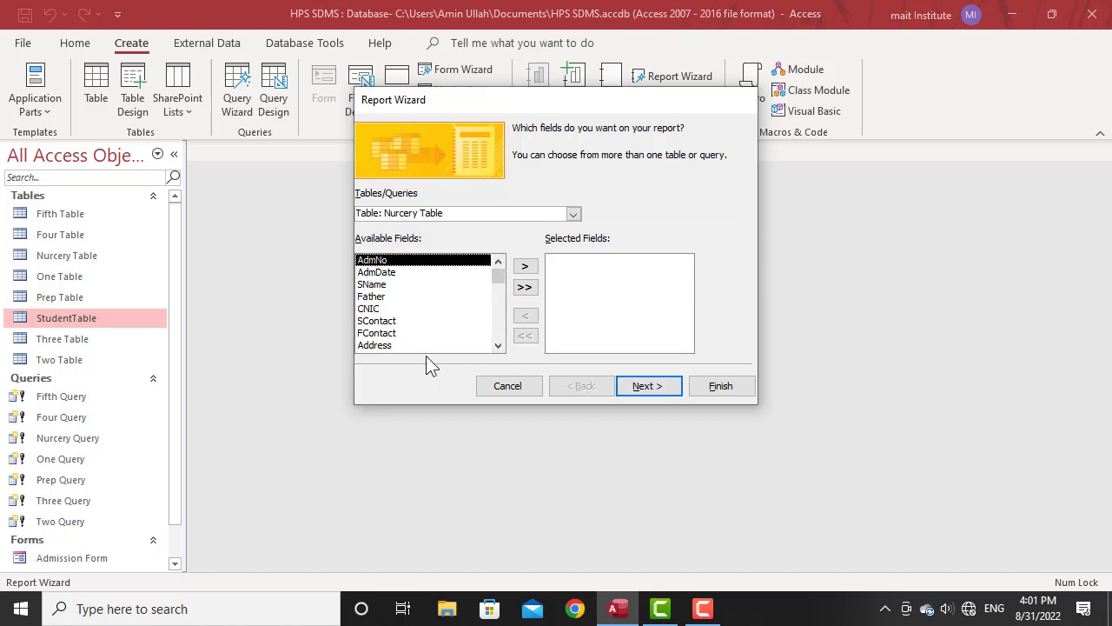
click(524, 266)
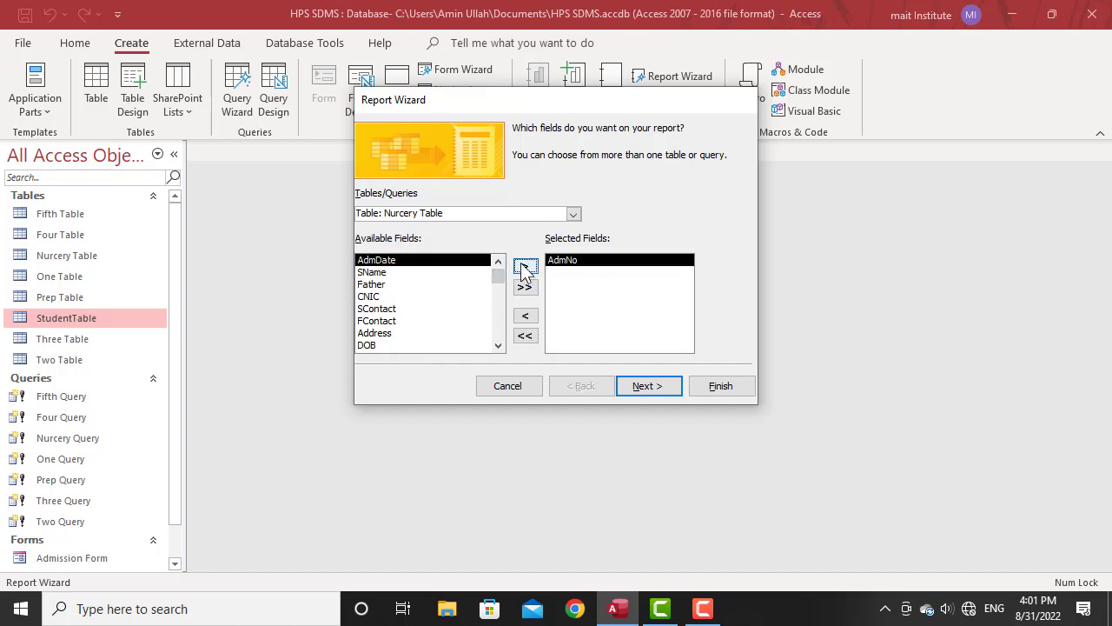
click(375, 272)
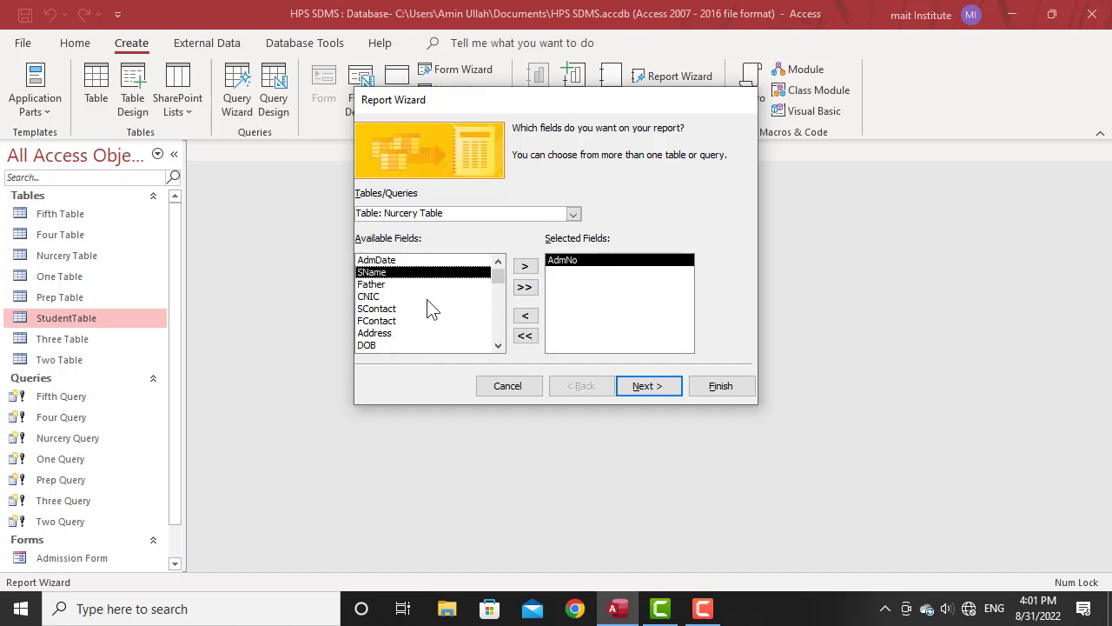
click(525, 267)
Add the Father, SContact, FContact and Class fields to the report.
click(525, 267)
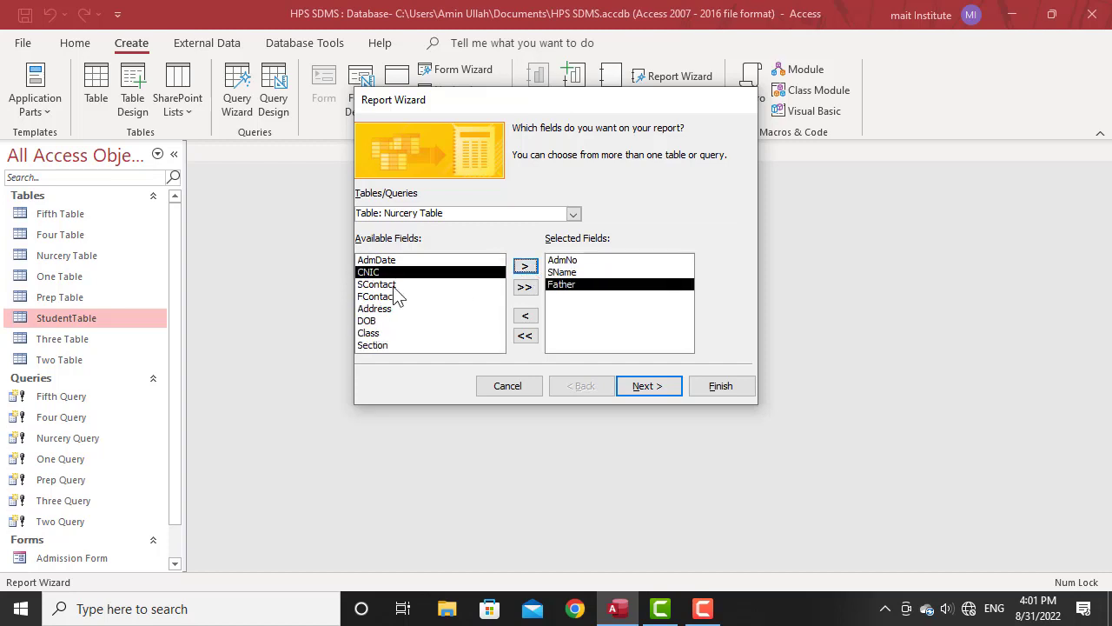
click(382, 284)
click(525, 267)
click(525, 267)
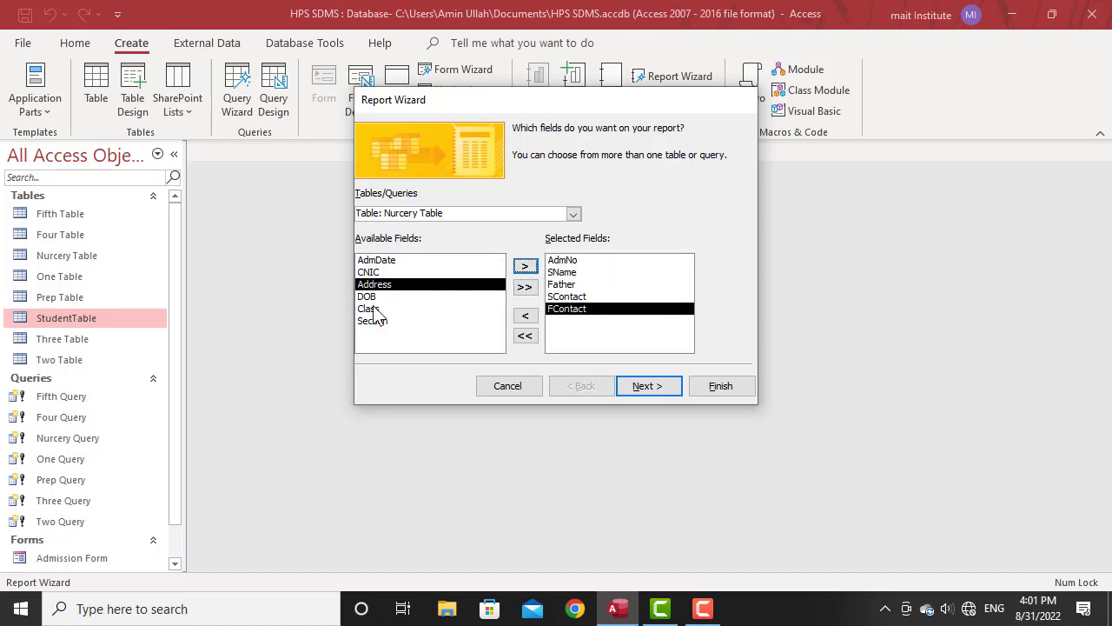
click(372, 310)
click(525, 267)
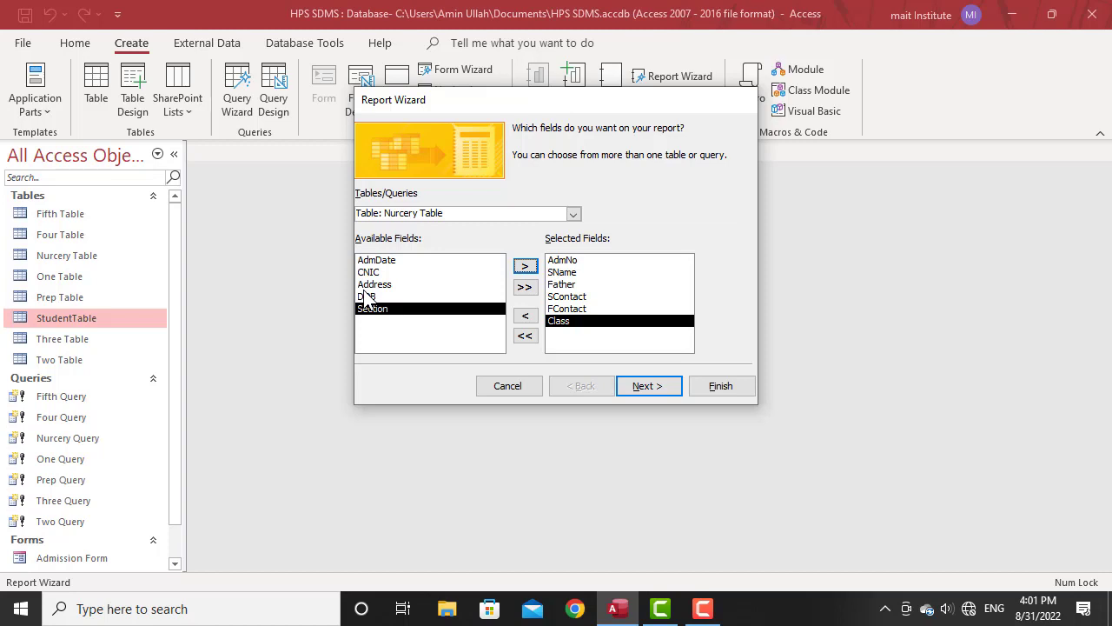
Skip the grouping and sorting pages and choose the Tabular report layout.
click(639, 388)
click(673, 394)
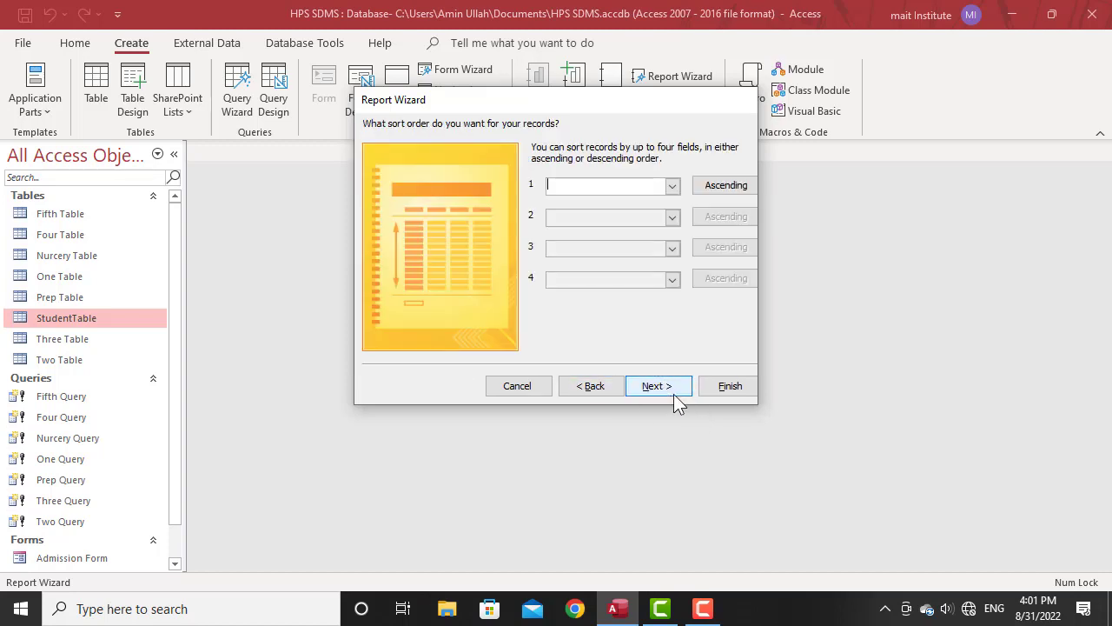
click(674, 393)
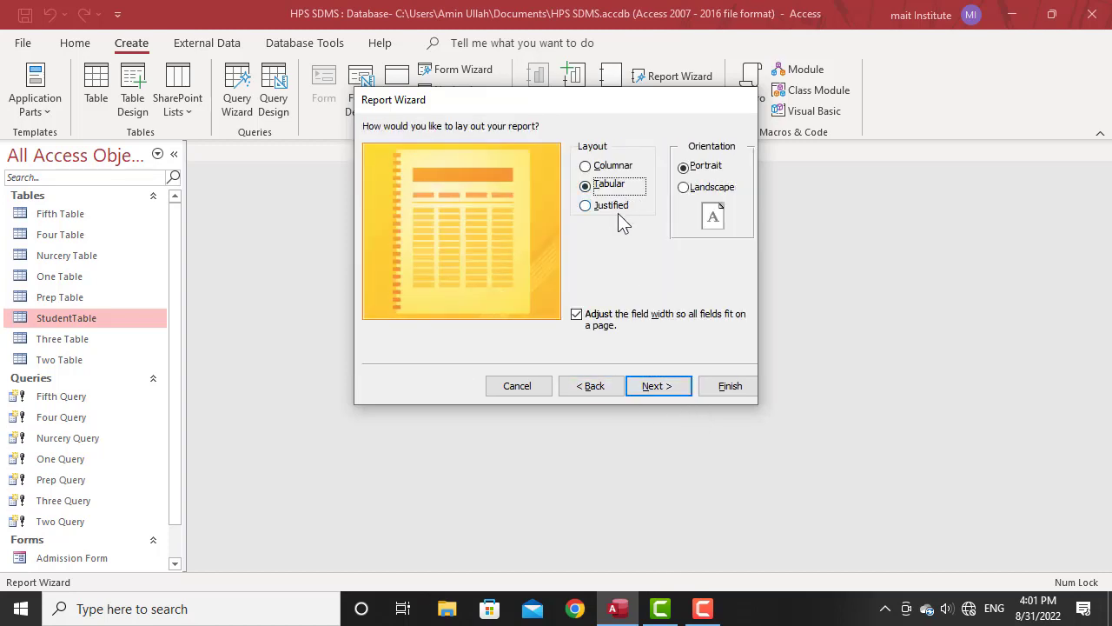
click(584, 166)
click(601, 186)
click(601, 207)
click(598, 186)
Keep Portrait orientation and finish the wizard to preview the report.
click(692, 190)
click(695, 171)
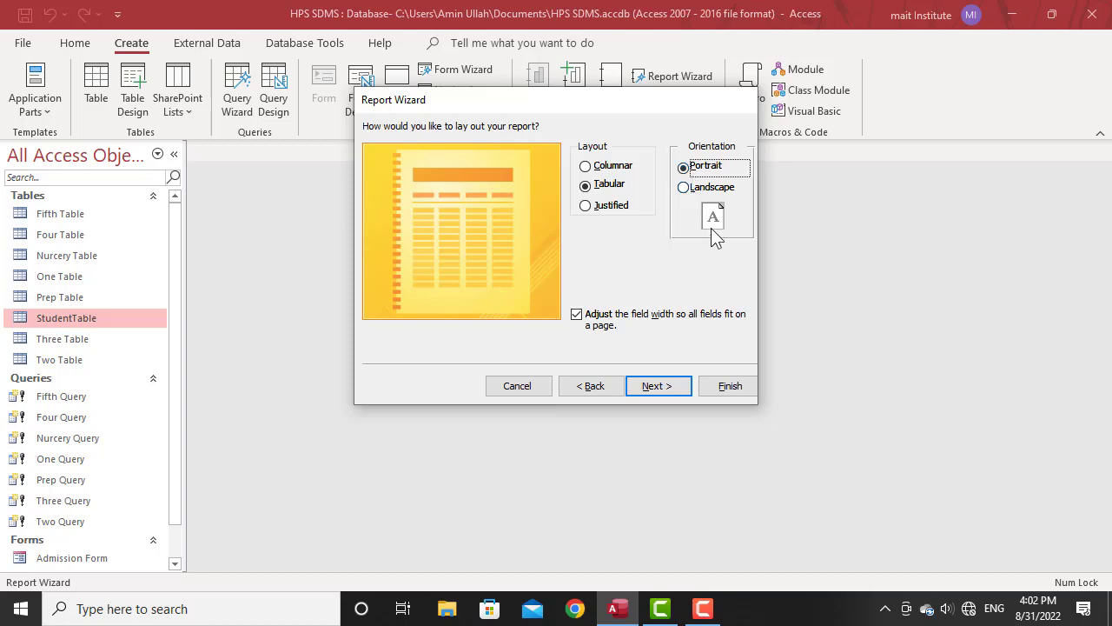
click(695, 193)
click(687, 169)
click(666, 393)
click(721, 386)
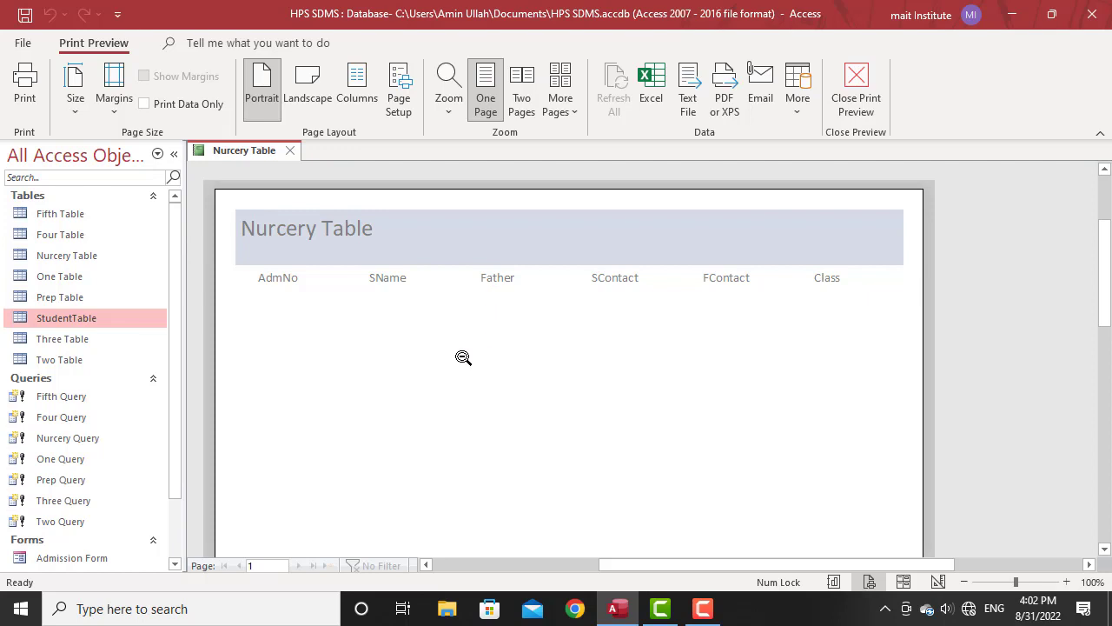
Switch the report to Design View and look at the Report Header's Fill/Back Color options.
right_click(402, 340)
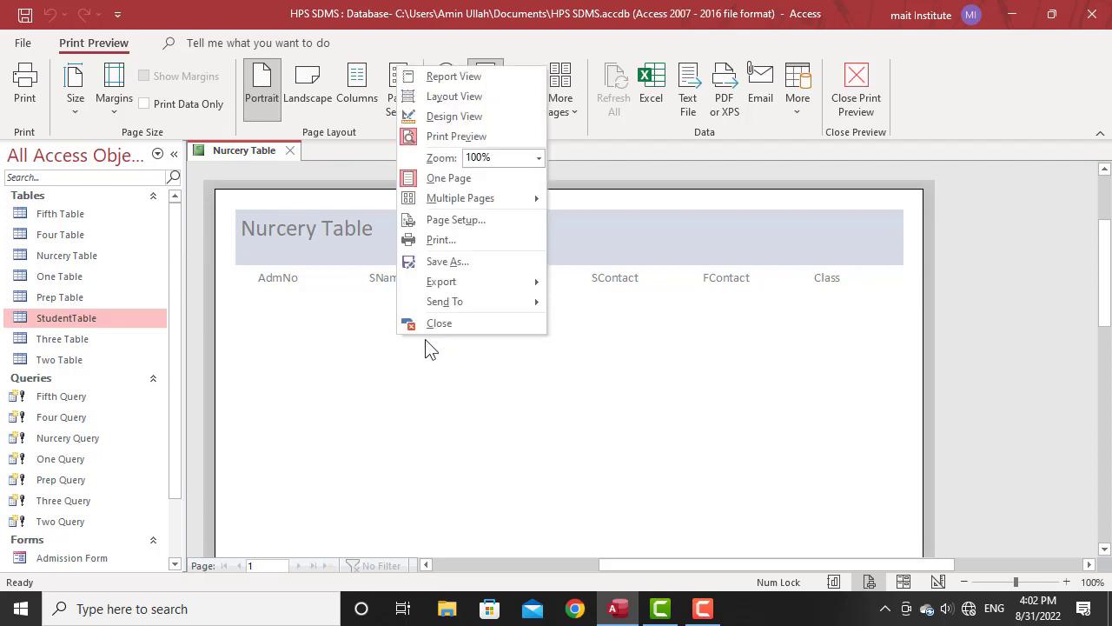
click(462, 123)
right_click(445, 230)
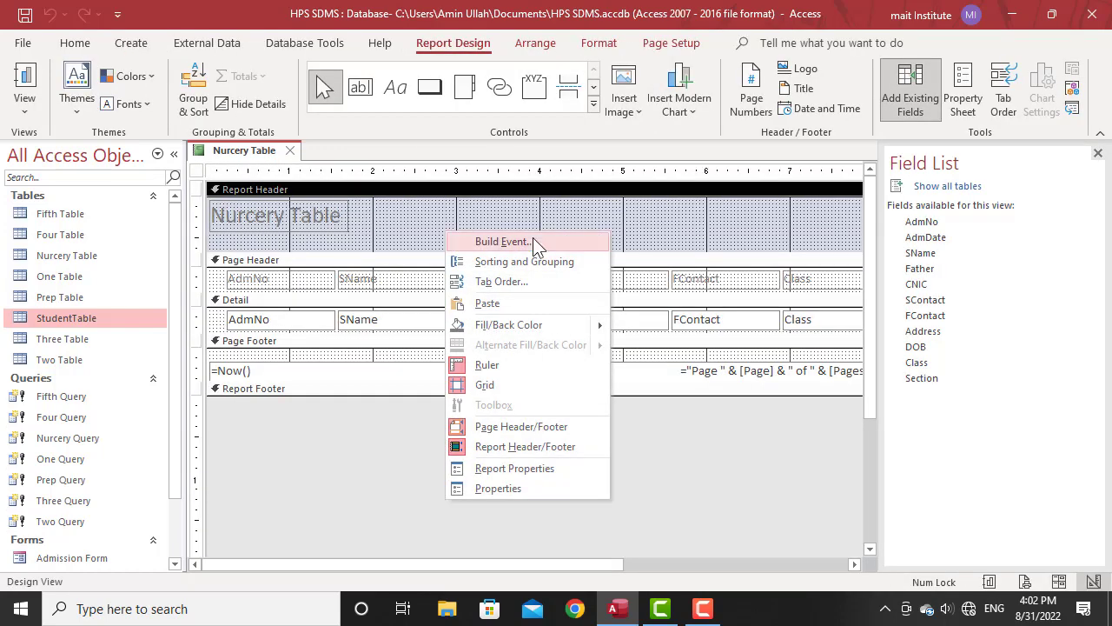
mouse_move(541, 323)
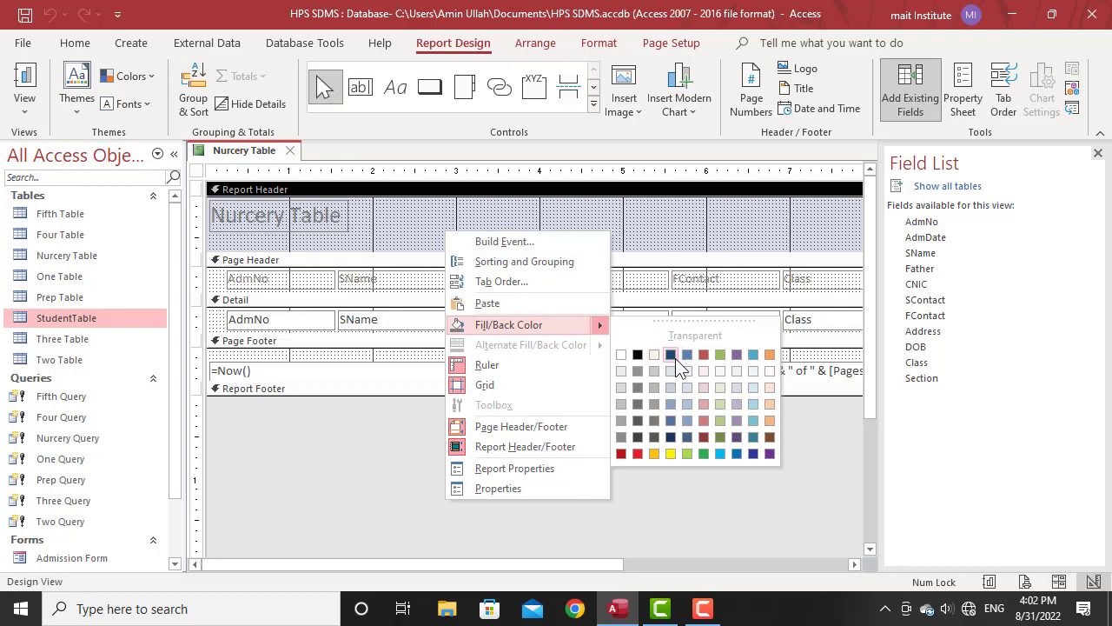
click(369, 486)
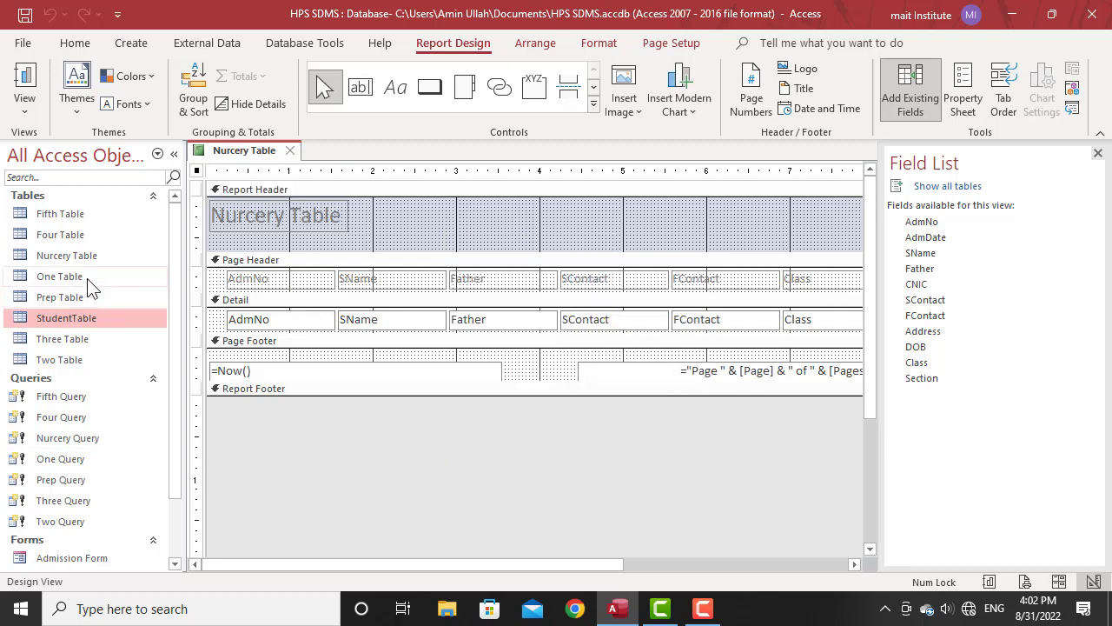
scroll(90, 469, down, 1)
Open the Admission Form and launch colorpicker from Local Disk (E:).
double_click(70, 483)
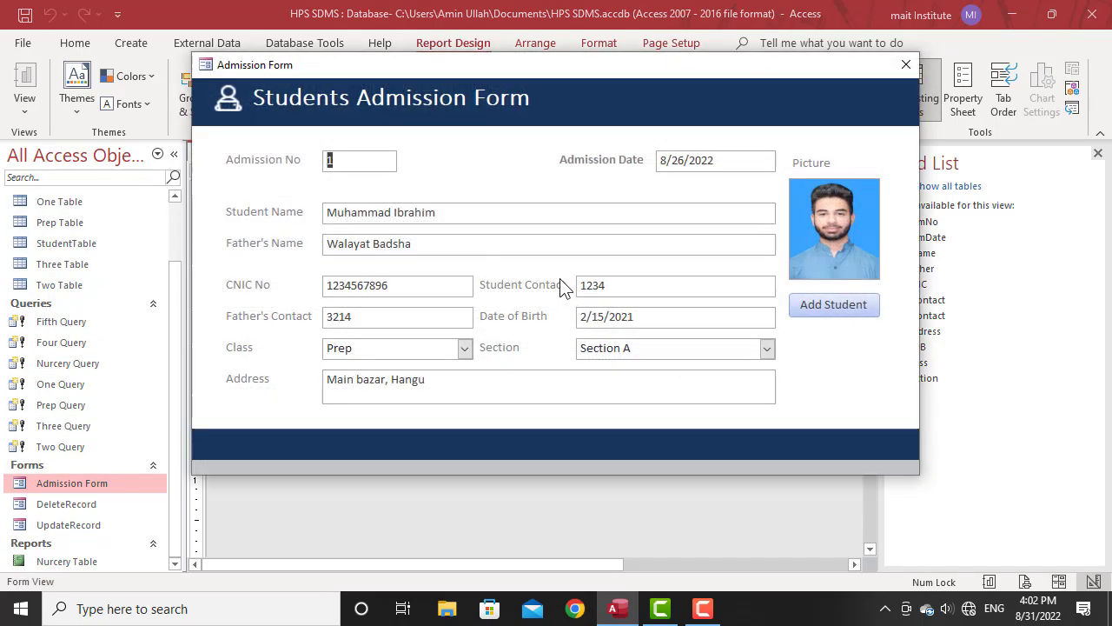
click(446, 609)
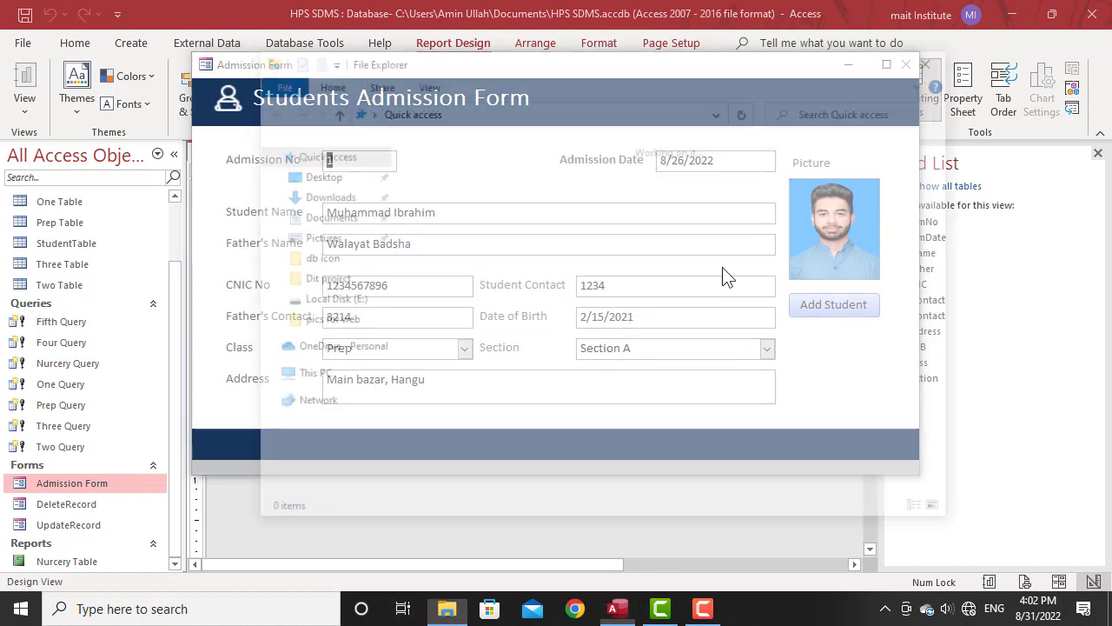
scroll(287, 474, down, 2)
click(305, 467)
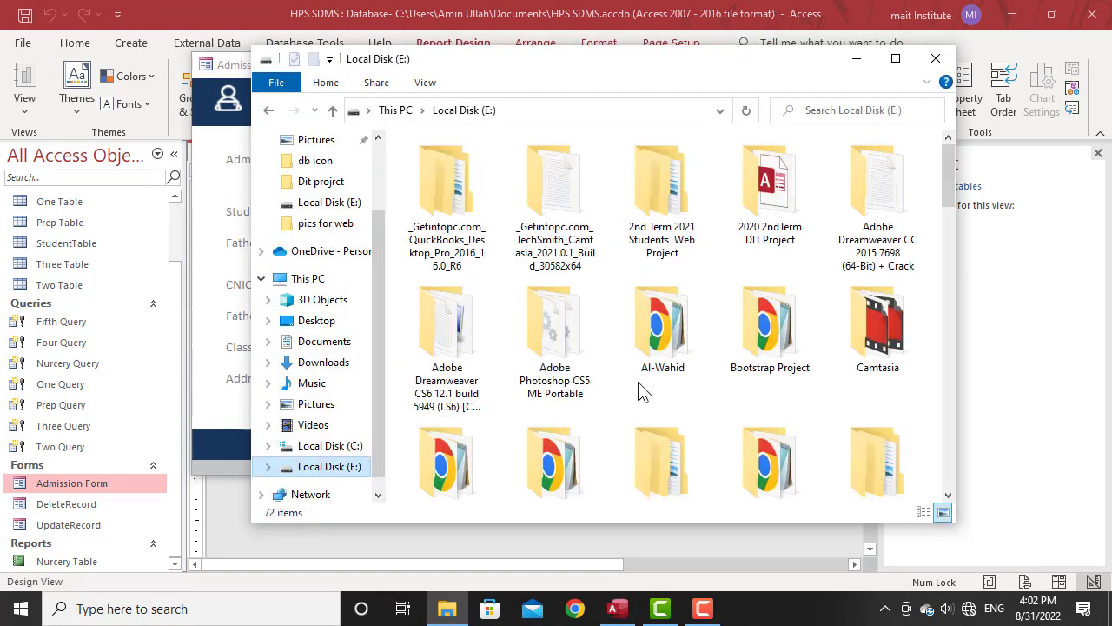
scroll(665, 404, down, 5)
scroll(667, 401, down, 3)
scroll(894, 323, up, 3)
double_click(894, 323)
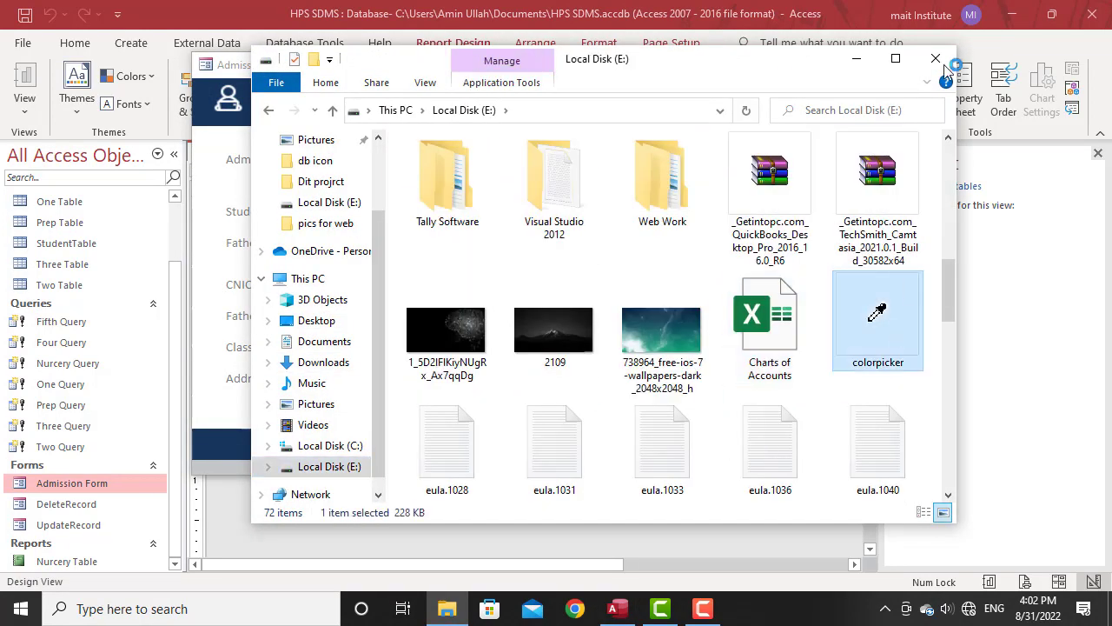
click(936, 59)
Sample the form header's dark blue (#17365d) and close the picker.
click(445, 275)
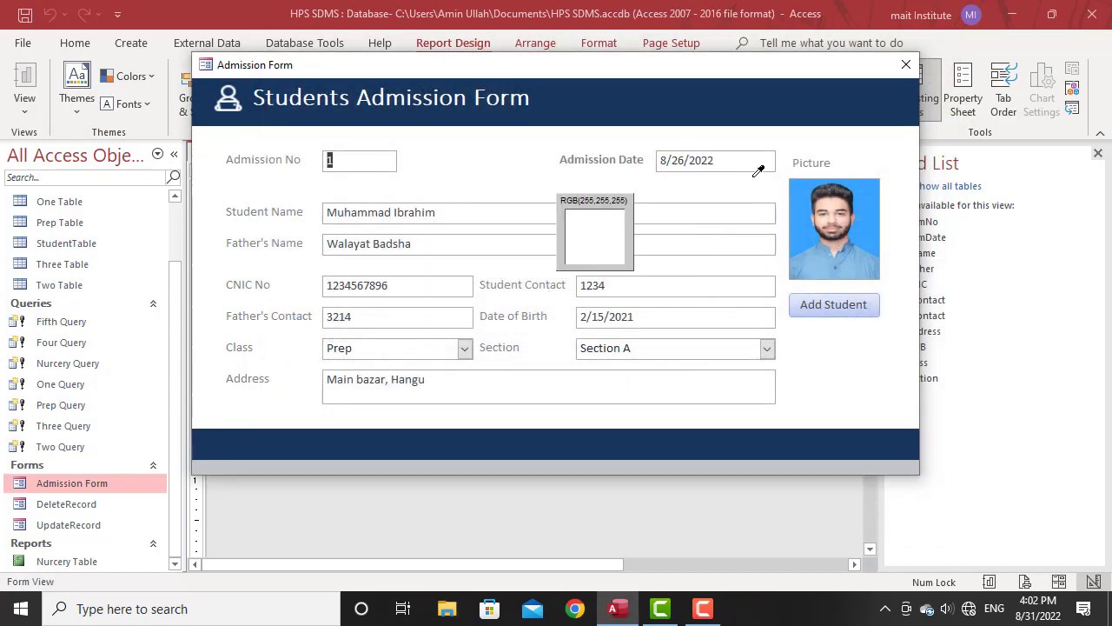
click(633, 89)
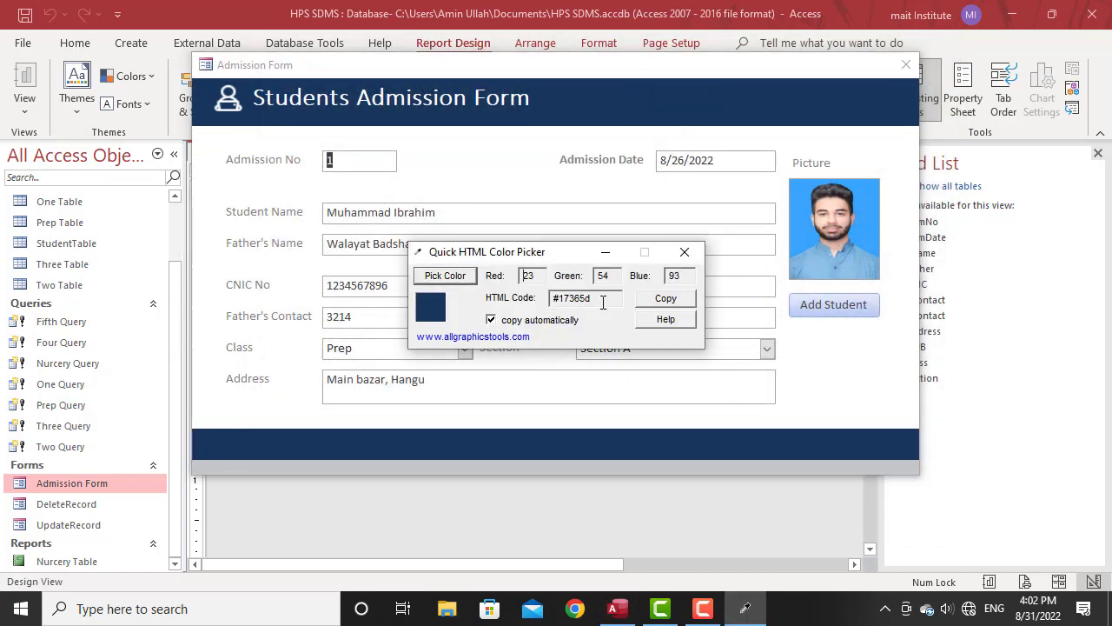
click(679, 255)
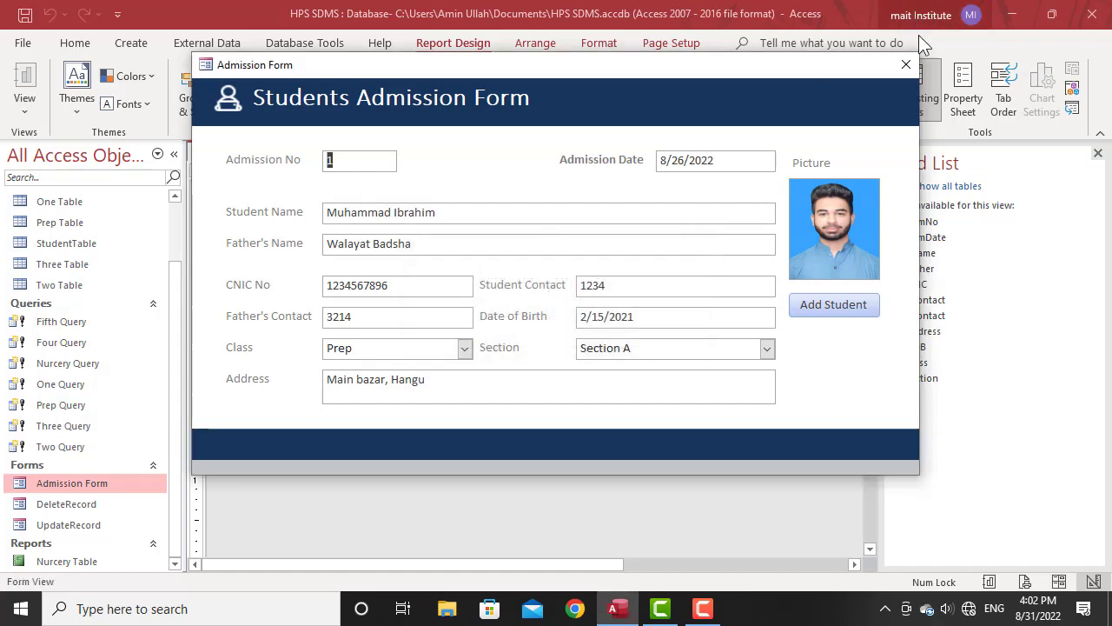
Close the Admission Form and fill the Report Header with dark navy.
click(905, 67)
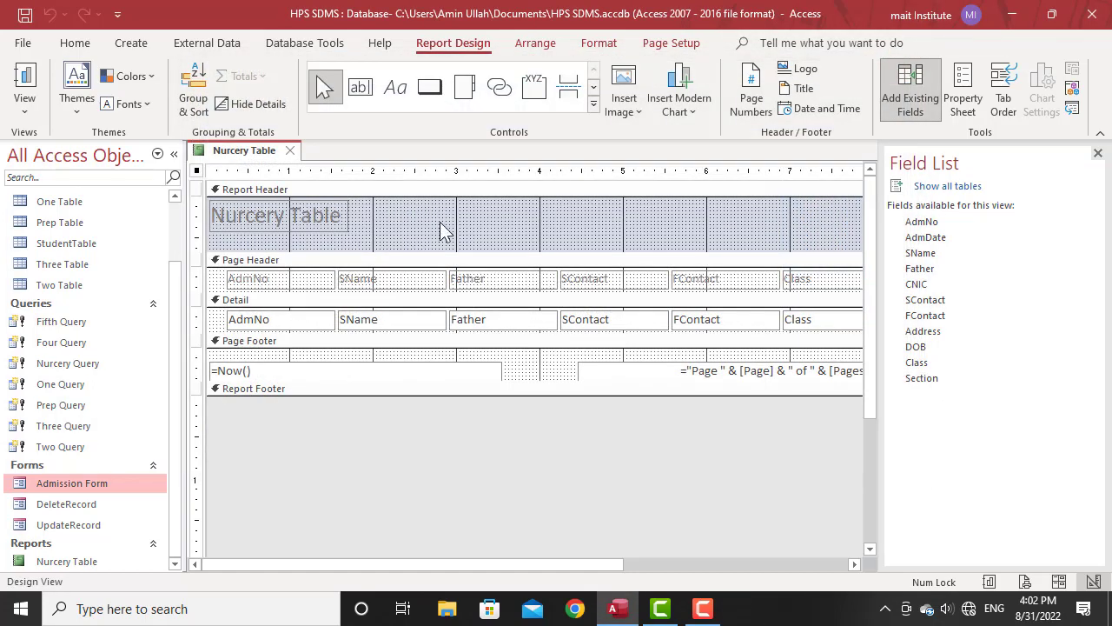
right_click(440, 222)
mouse_move(594, 319)
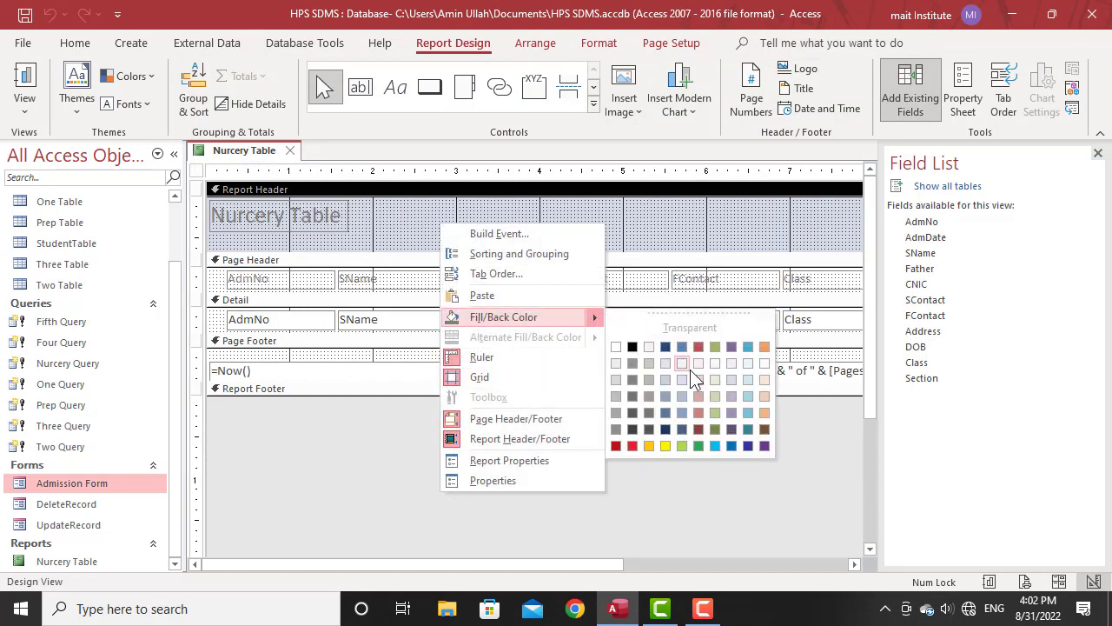
click(666, 427)
Centre the title label and change its text to 'Nurcery Class Students List'.
drag(320, 228, 639, 223)
click(565, 228)
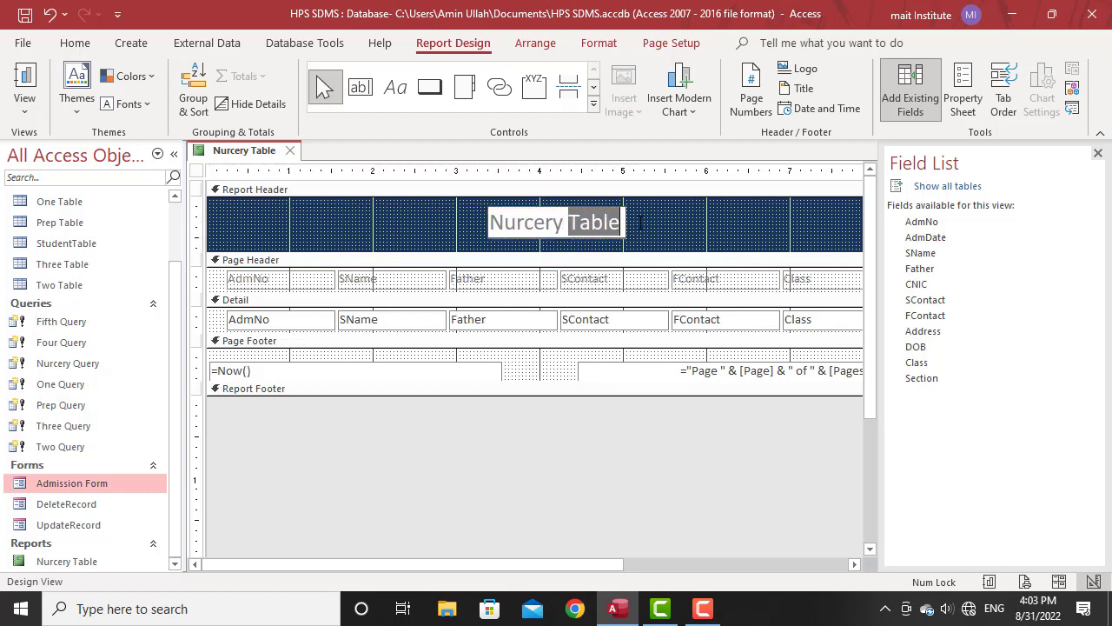
text(Claass)
key(BackSpace)
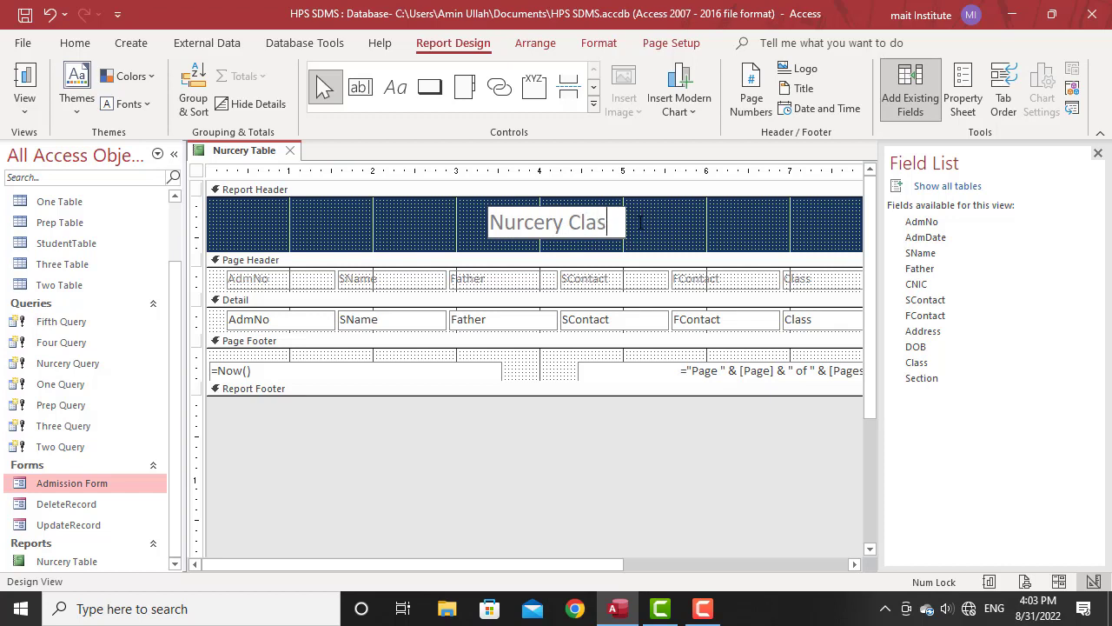
text(Stude)
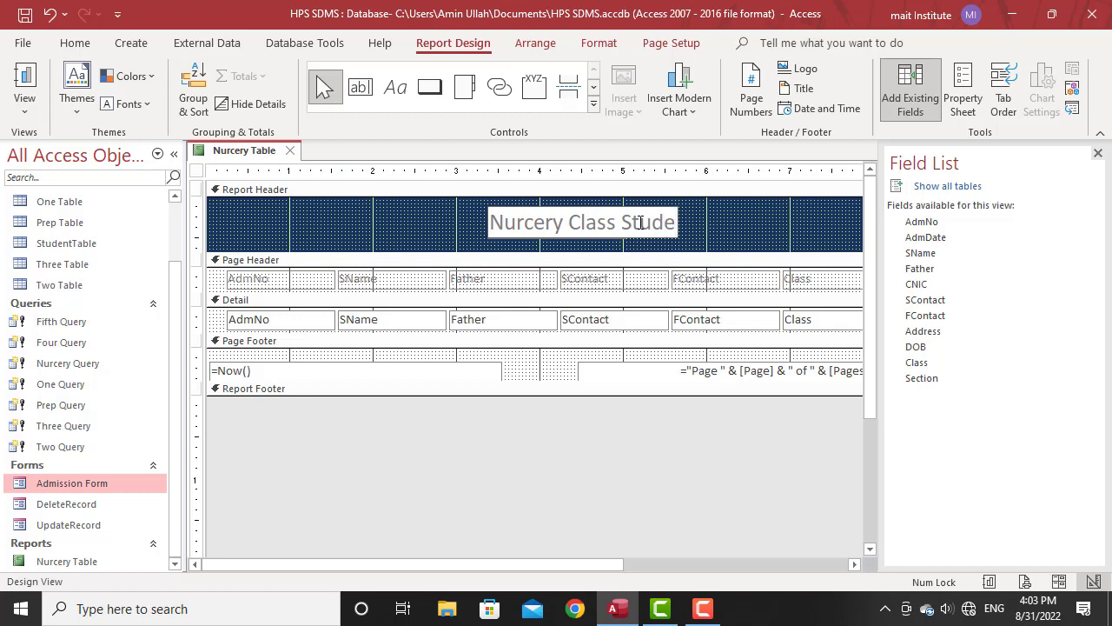
text(nts Lis)
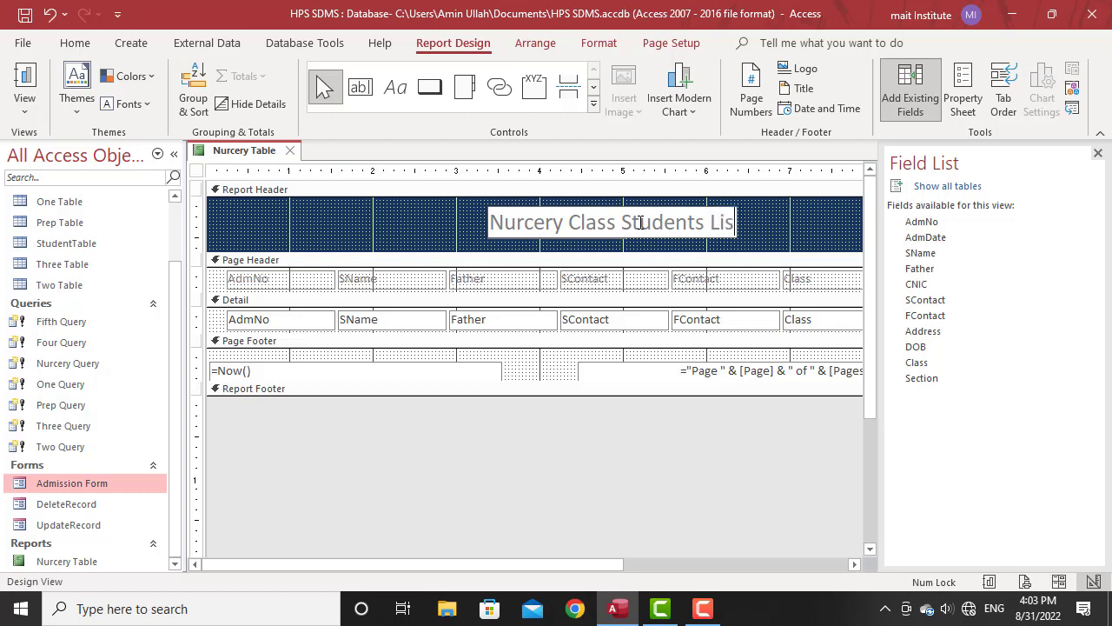
text(t)
click(807, 228)
click(562, 233)
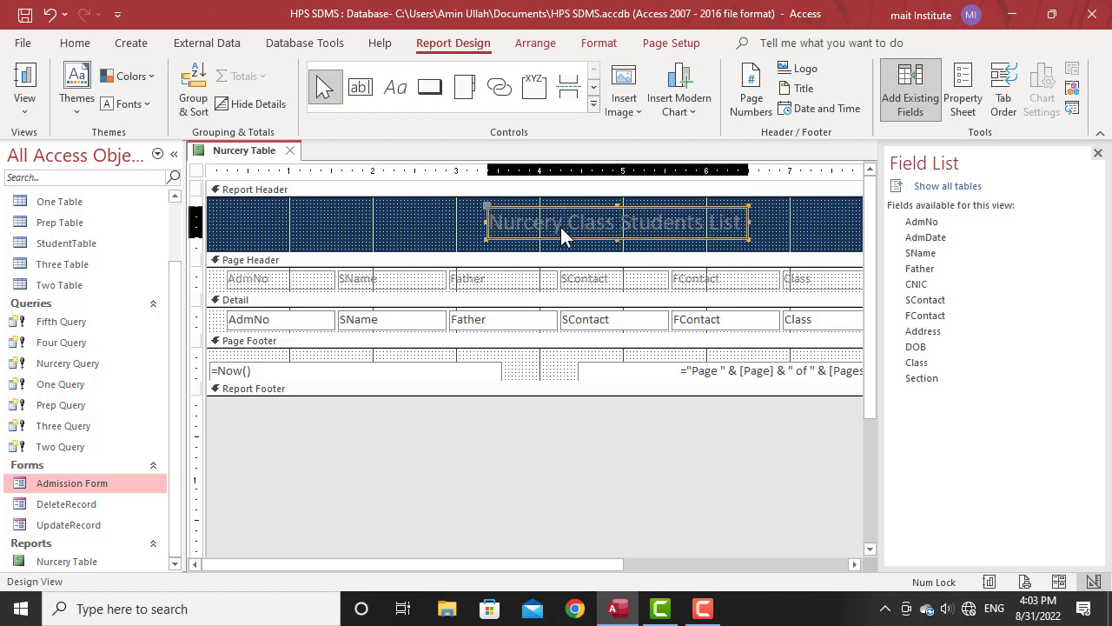
Make the report title text white and bold.
click(608, 44)
click(216, 103)
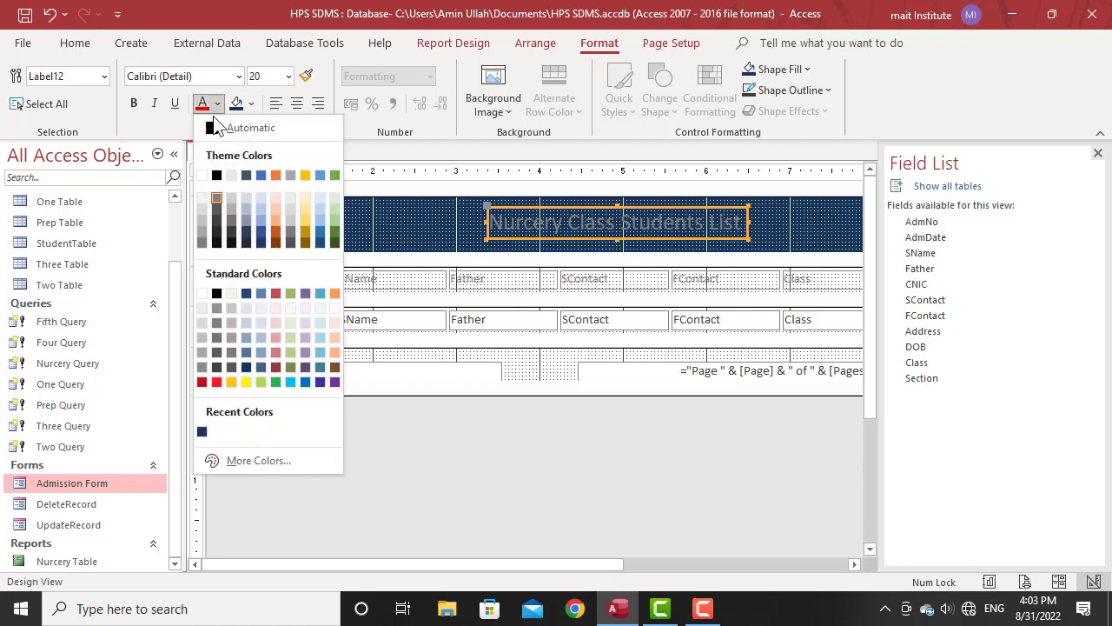
click(207, 176)
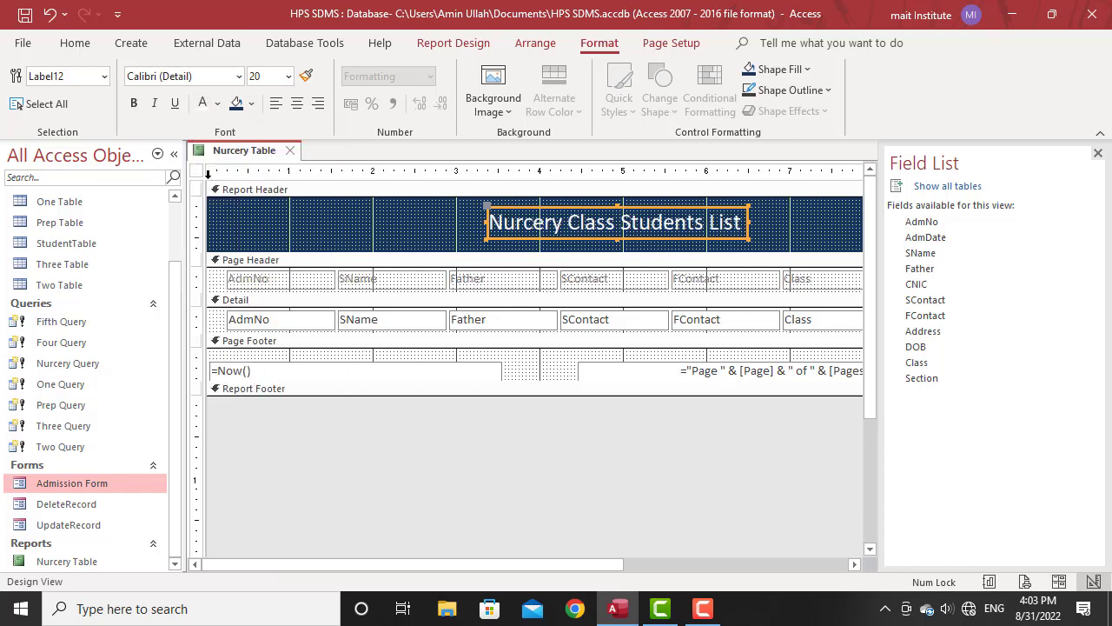
click(133, 103)
Widen the title label across the header, close the Field List, and centre its text.
drag(488, 224, 373, 220)
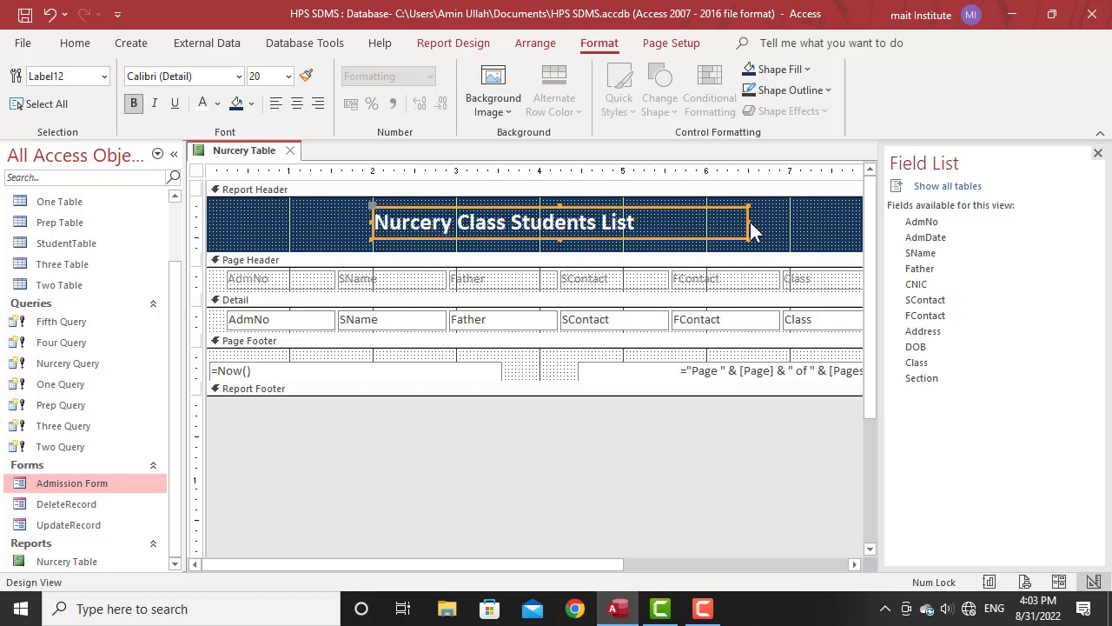
drag(745, 223, 791, 221)
click(1098, 153)
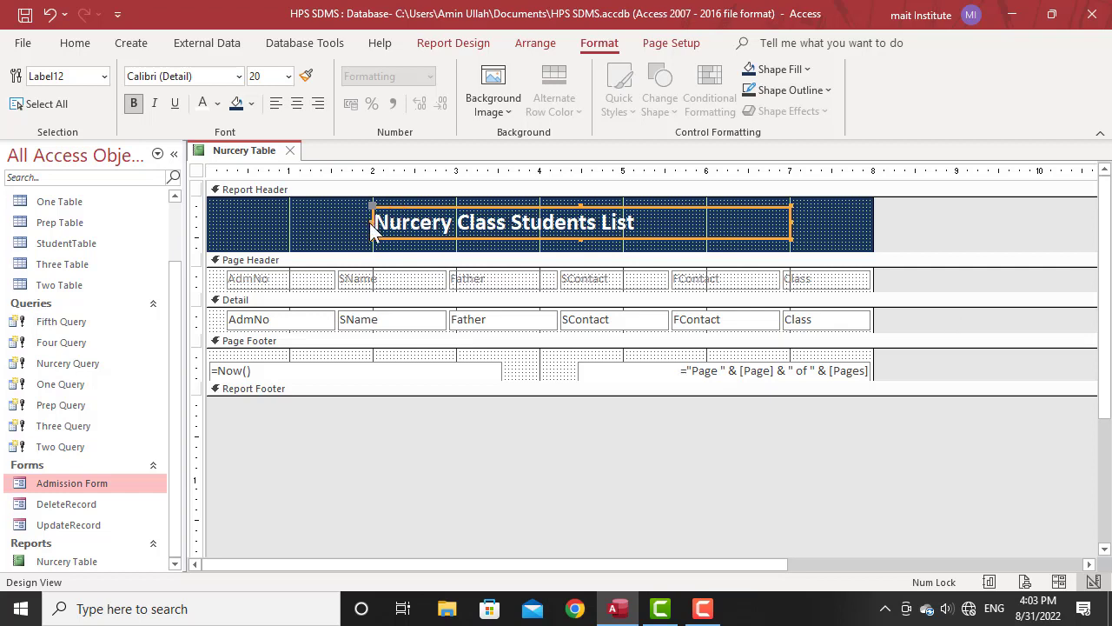
drag(373, 223, 289, 223)
click(297, 104)
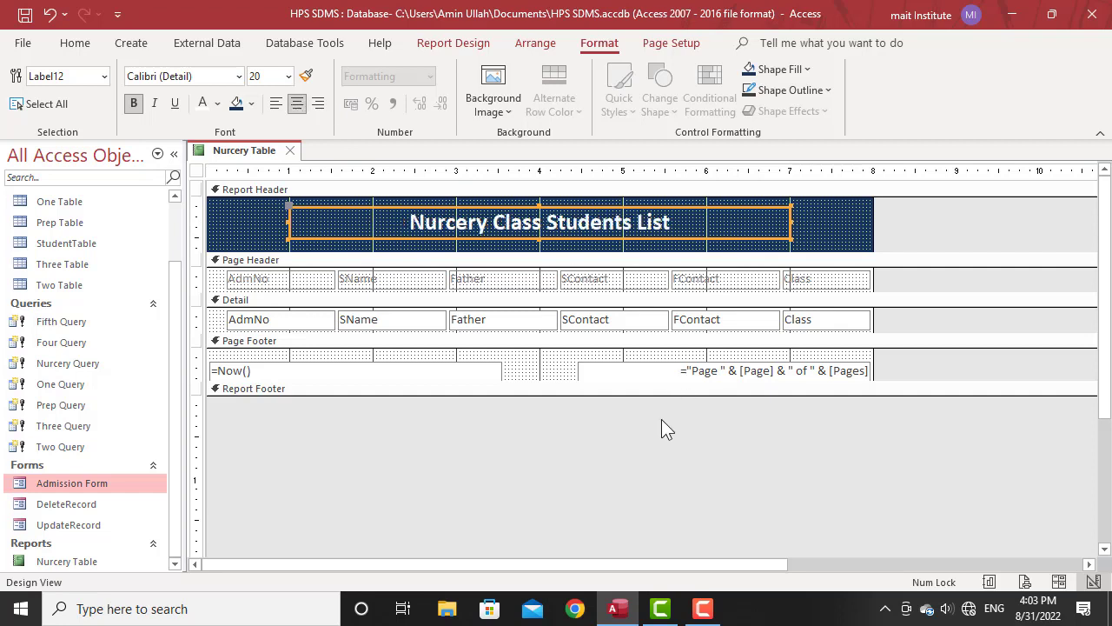
click(621, 456)
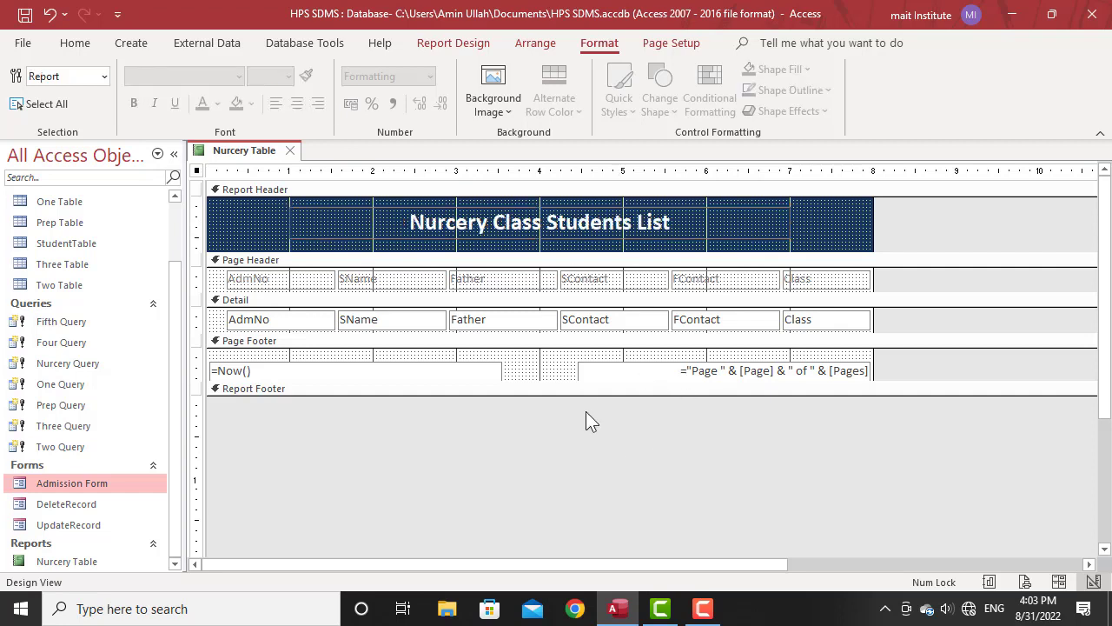
Delete and restore the =Now() date box, then check Report View and return to Design View.
click(395, 375)
key(Delete)
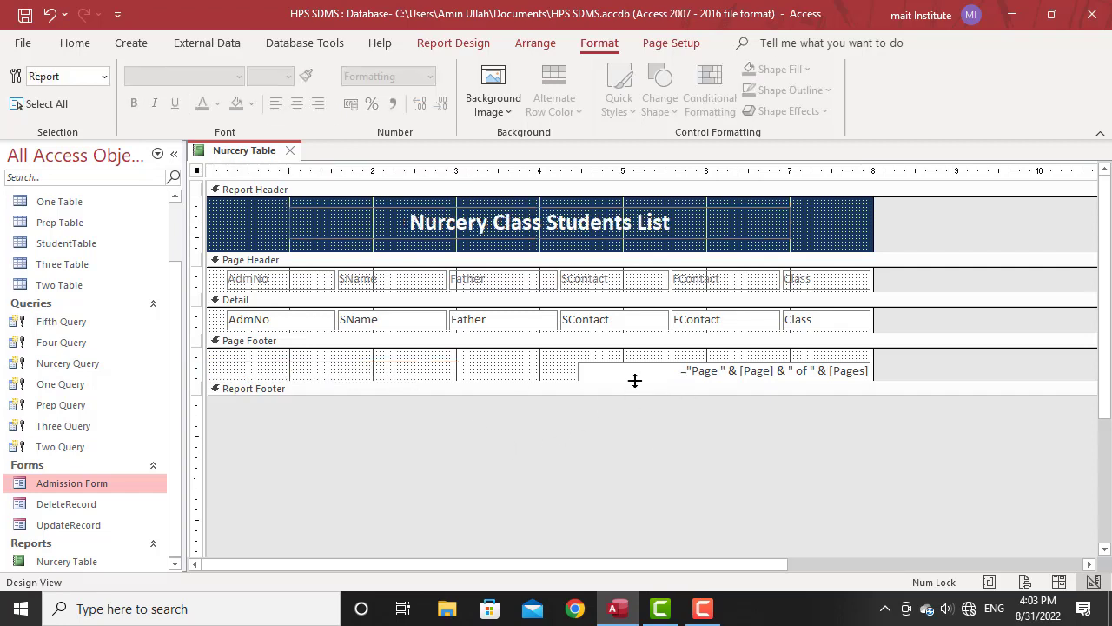
key(ctrl+z)
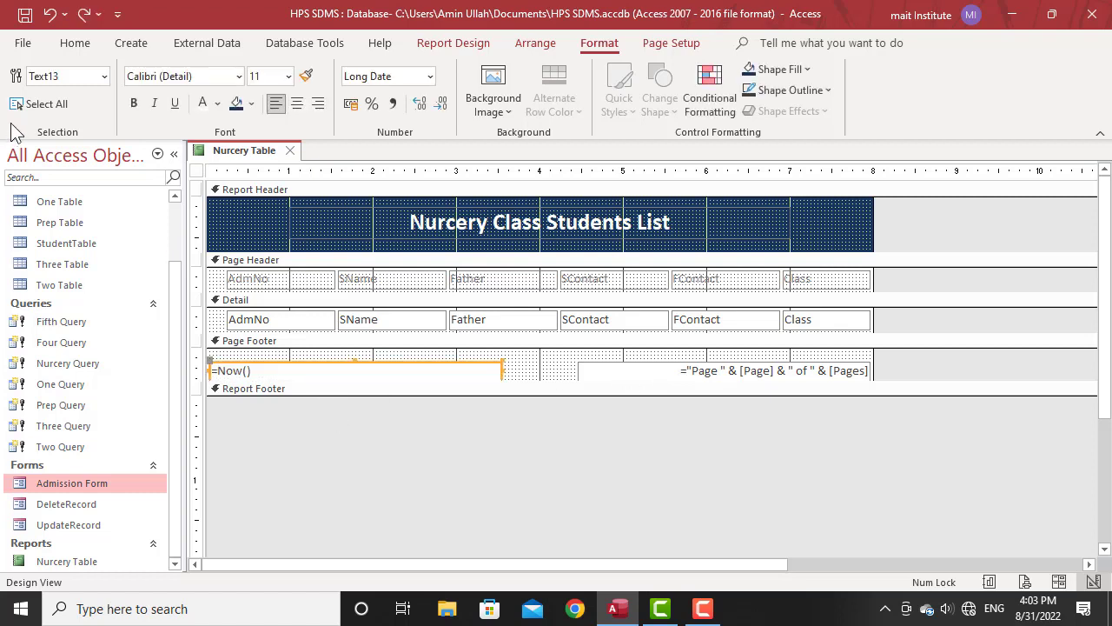
click(429, 48)
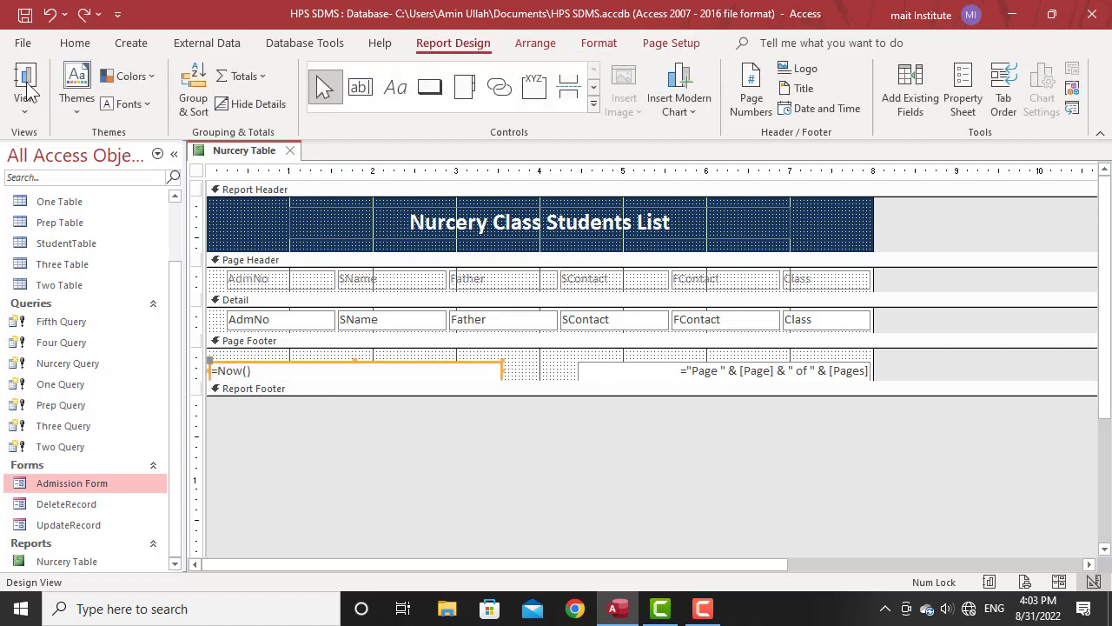
click(18, 82)
right_click(667, 331)
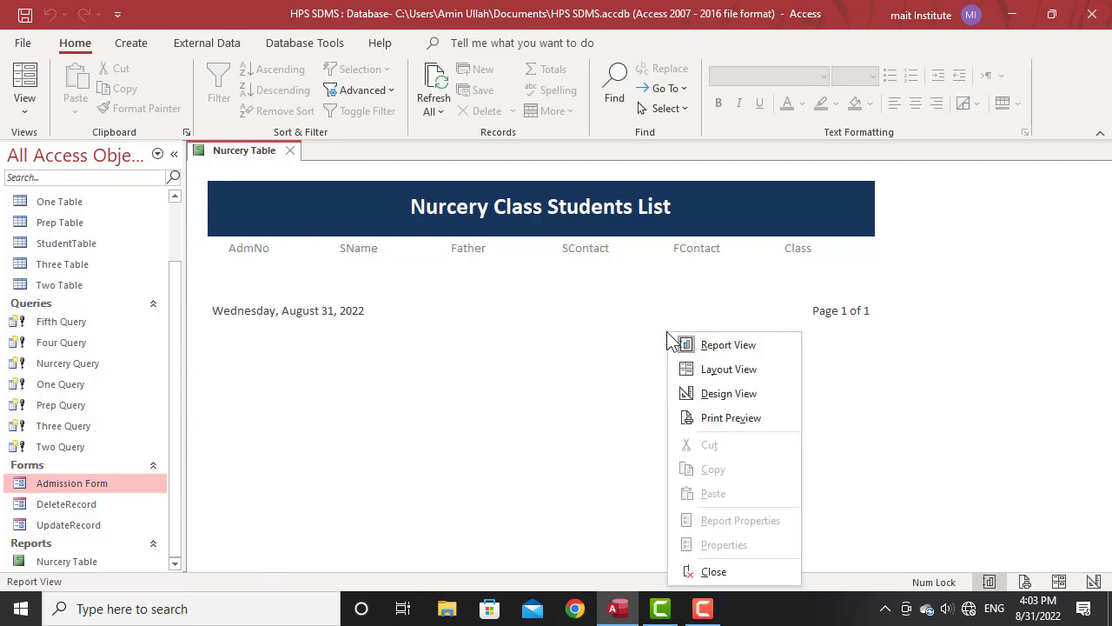
click(737, 402)
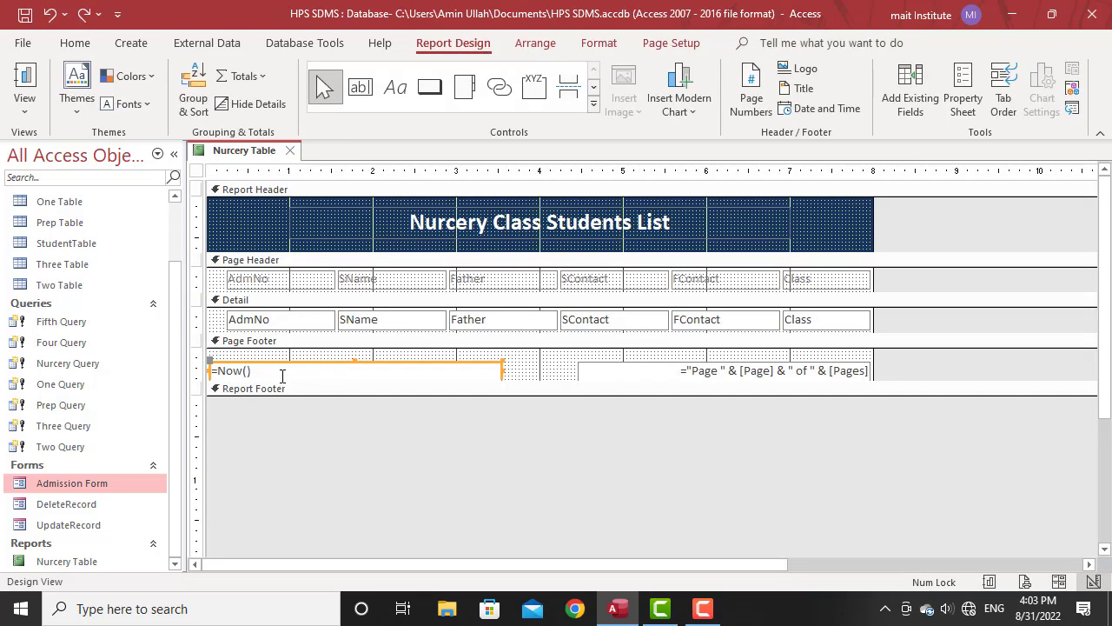
Delete the date and page-number boxes from the page footer.
click(289, 372)
click(316, 375)
key(Delete)
click(781, 372)
key(Delete)
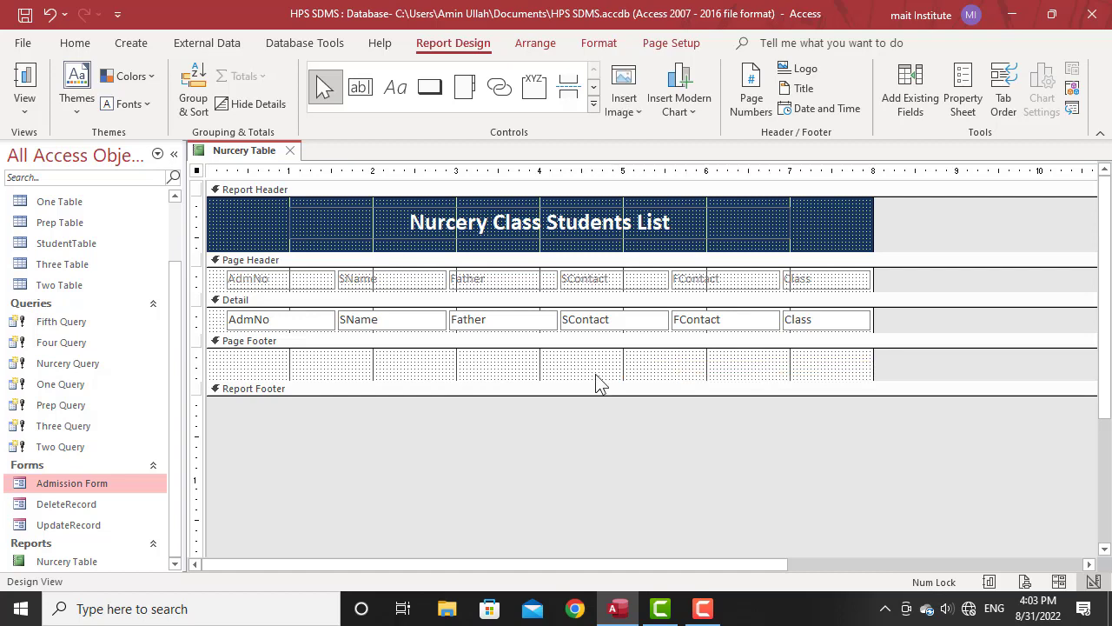
Fill the page footer dark blue and view it in Report View.
right_click(516, 375)
click(544, 189)
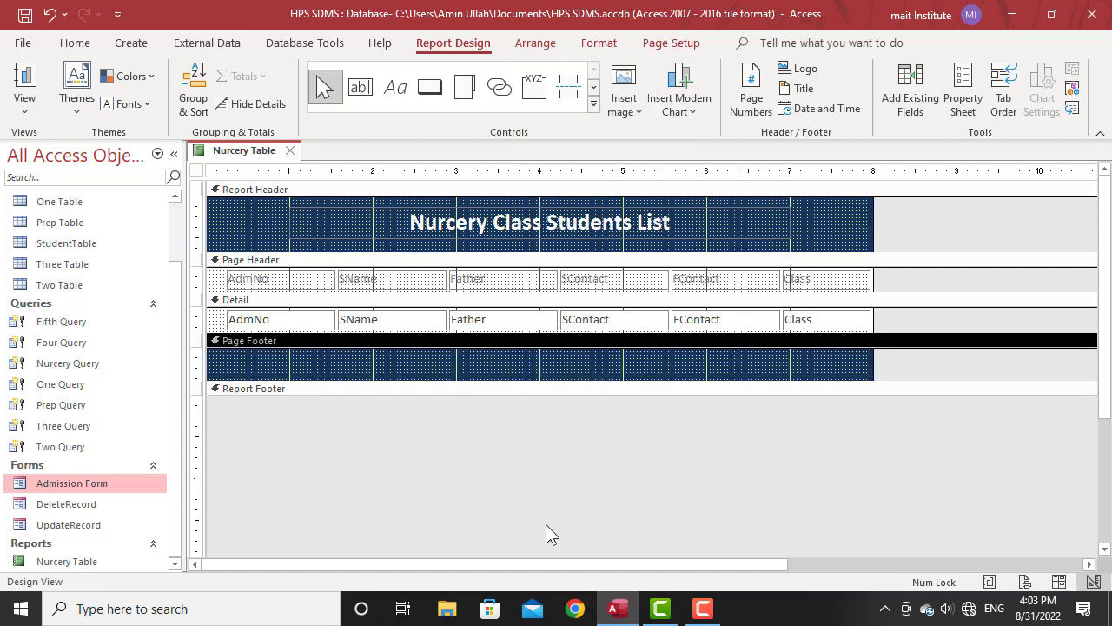
click(25, 84)
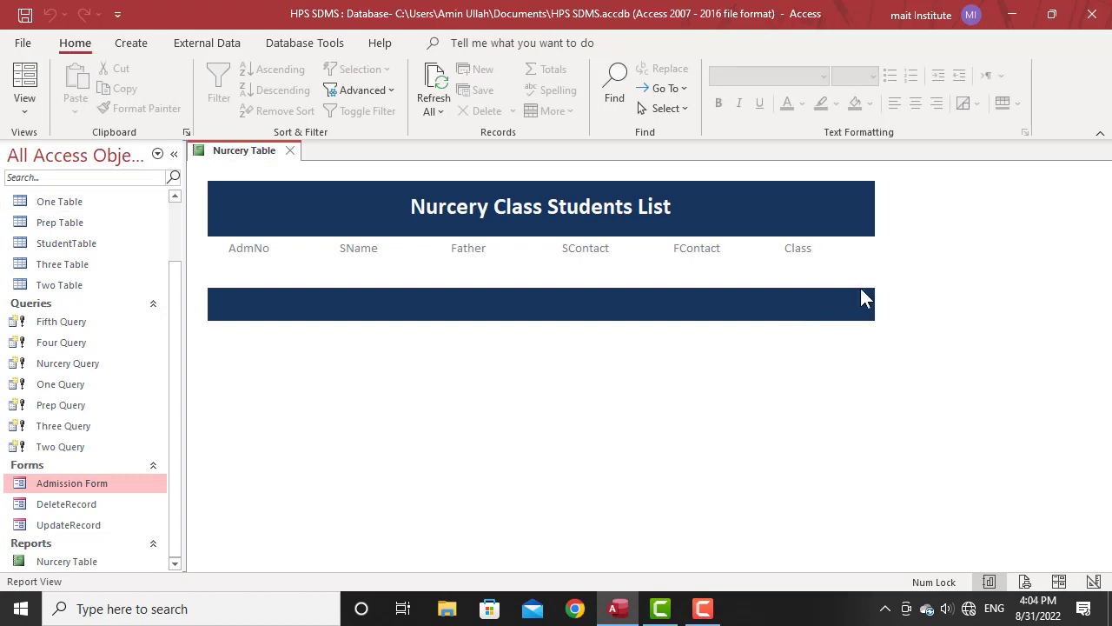
right_click(708, 378)
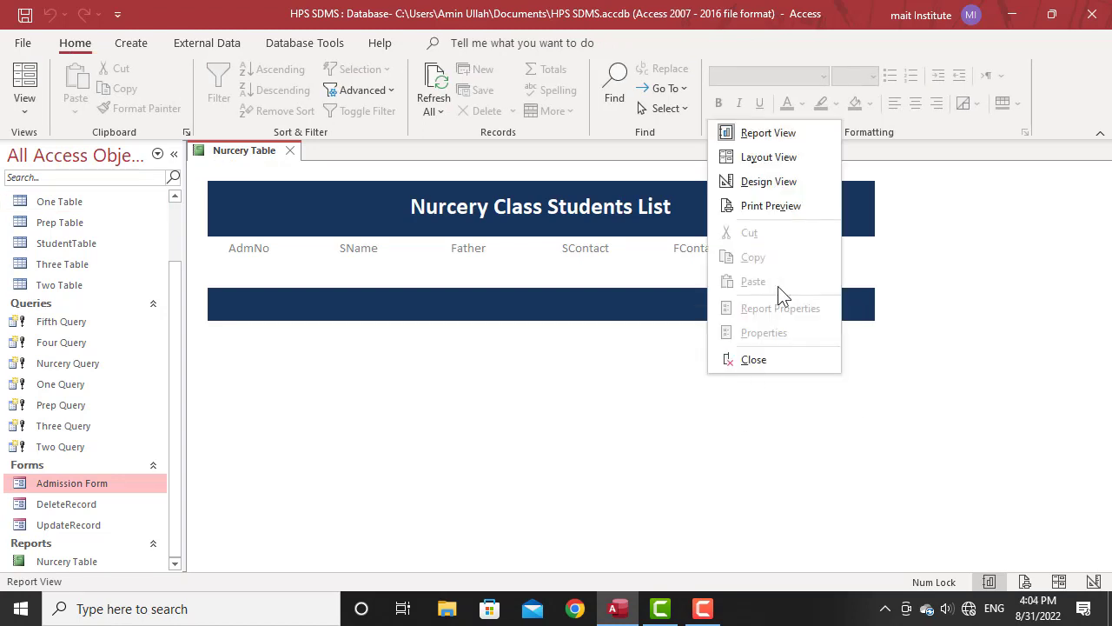
click(779, 210)
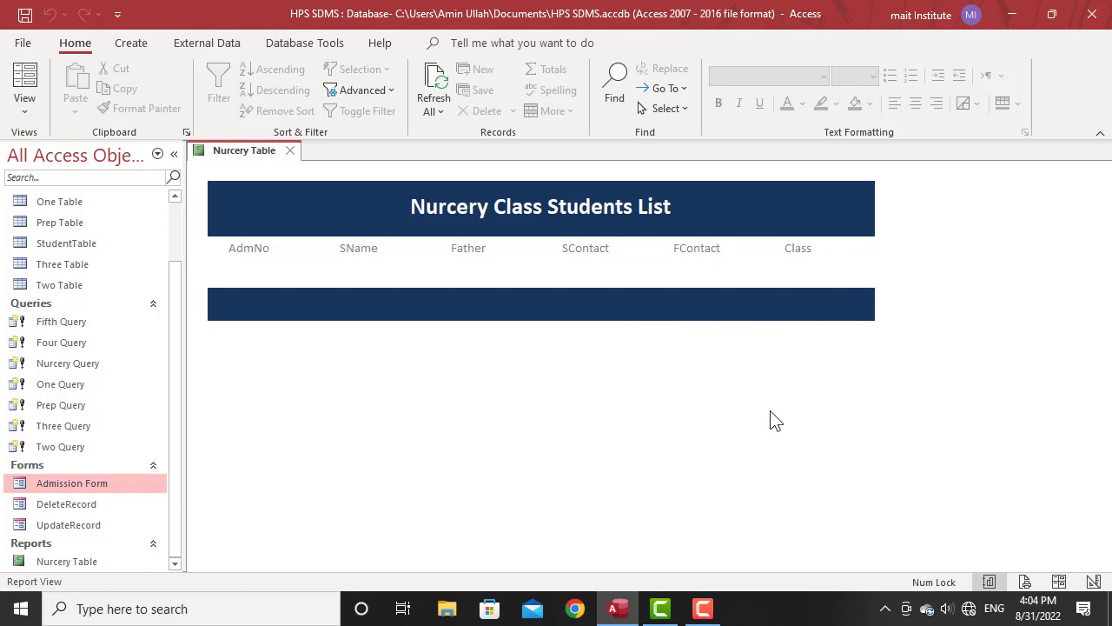
Back in Design View, make the page footer taller and draw a command button in it.
right_click(696, 366)
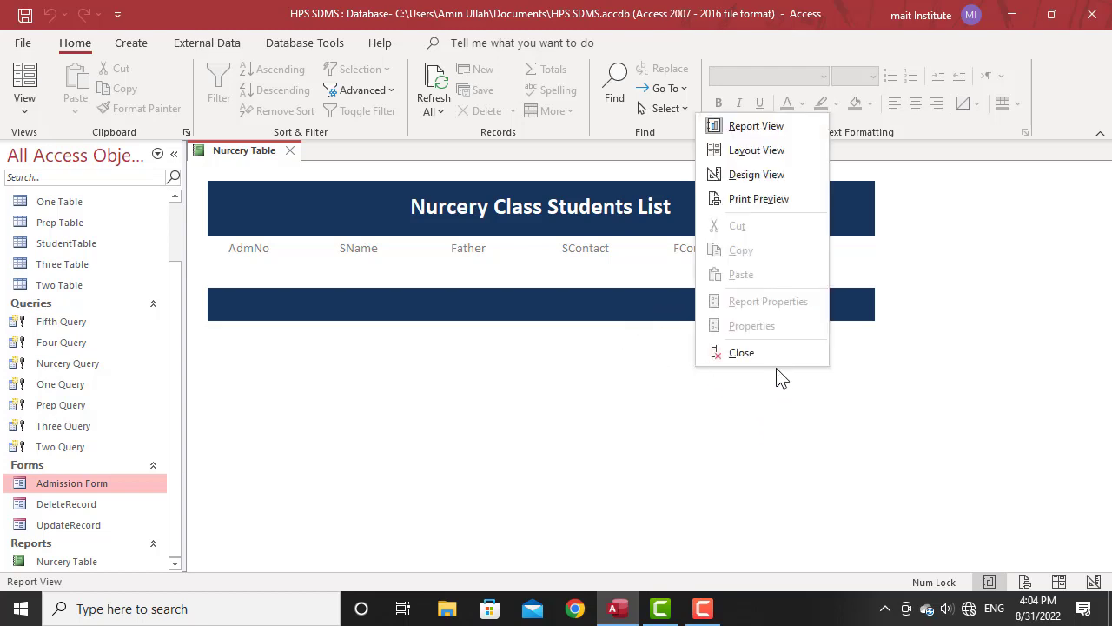
click(760, 173)
drag(666, 380, 667, 393)
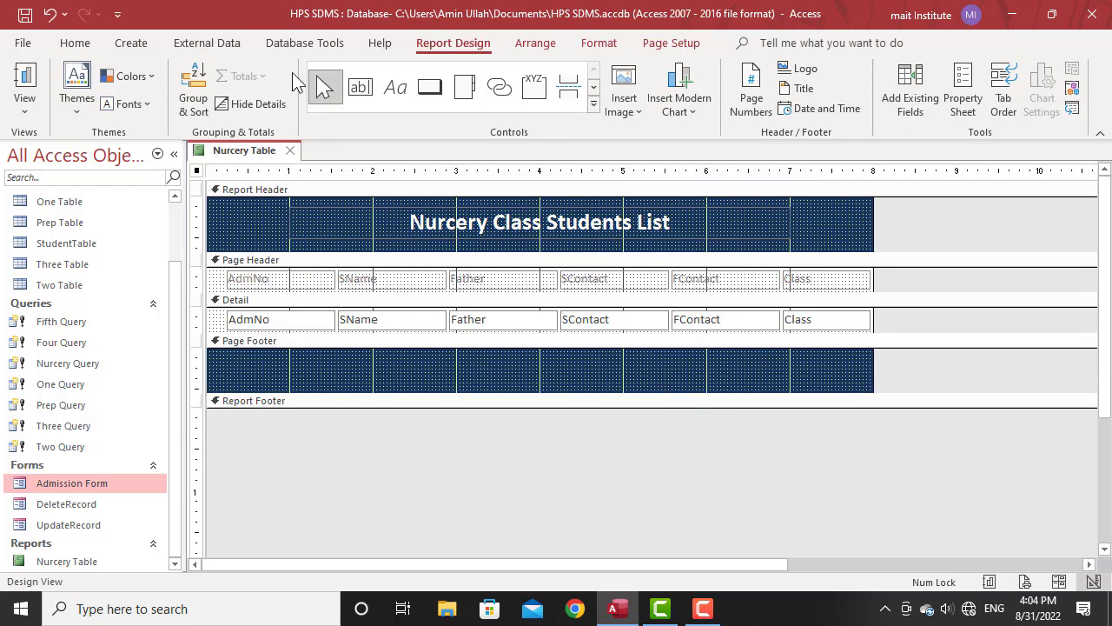
click(598, 43)
click(449, 43)
click(429, 87)
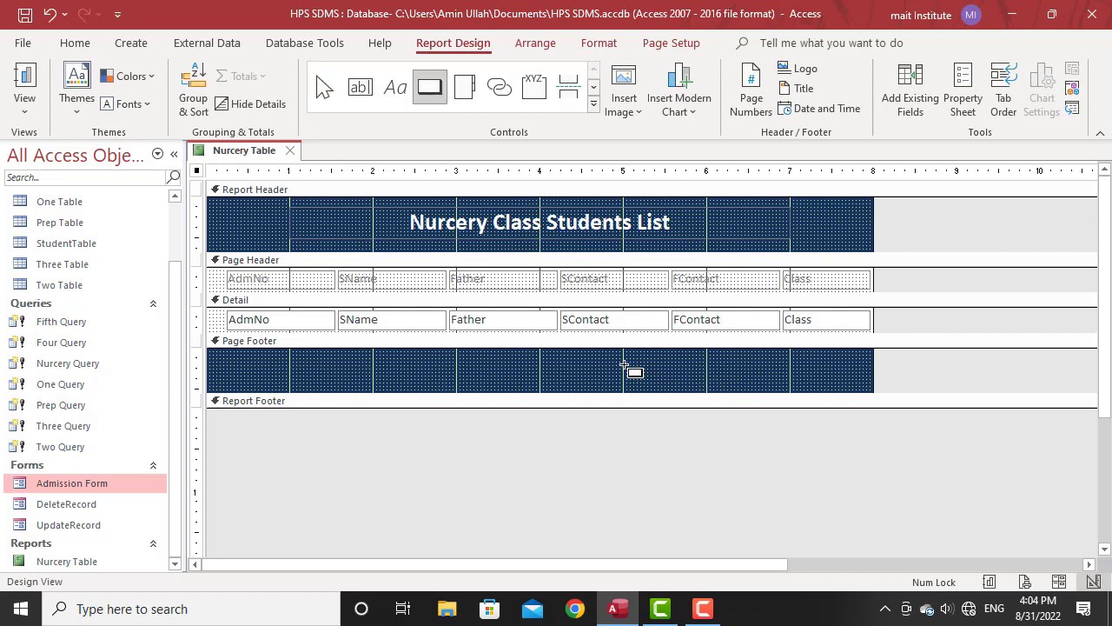
mouse_move(623, 364)
mouse_down()
mouse_move(727, 387)
mouse_move(662, 371)
mouse_move(532, 368)
mouse_up()
Caption the new button 'Print Preview' and make it slightly taller.
click(694, 367)
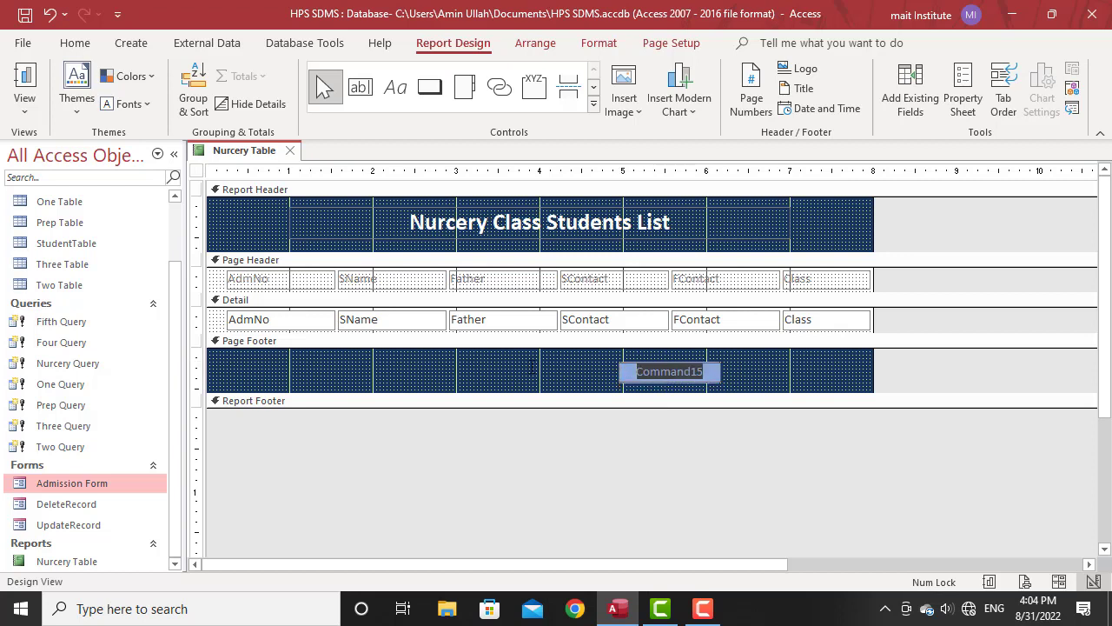
text(Print Preie)
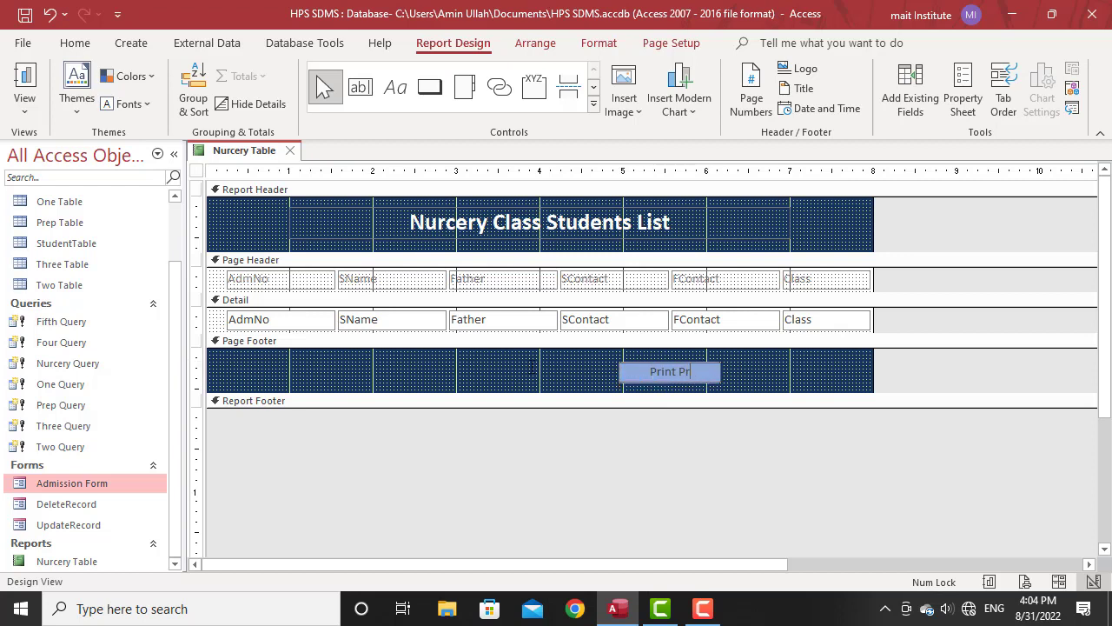
key(BackSpace)
key(BackSpace)
text(view)
click(669, 371)
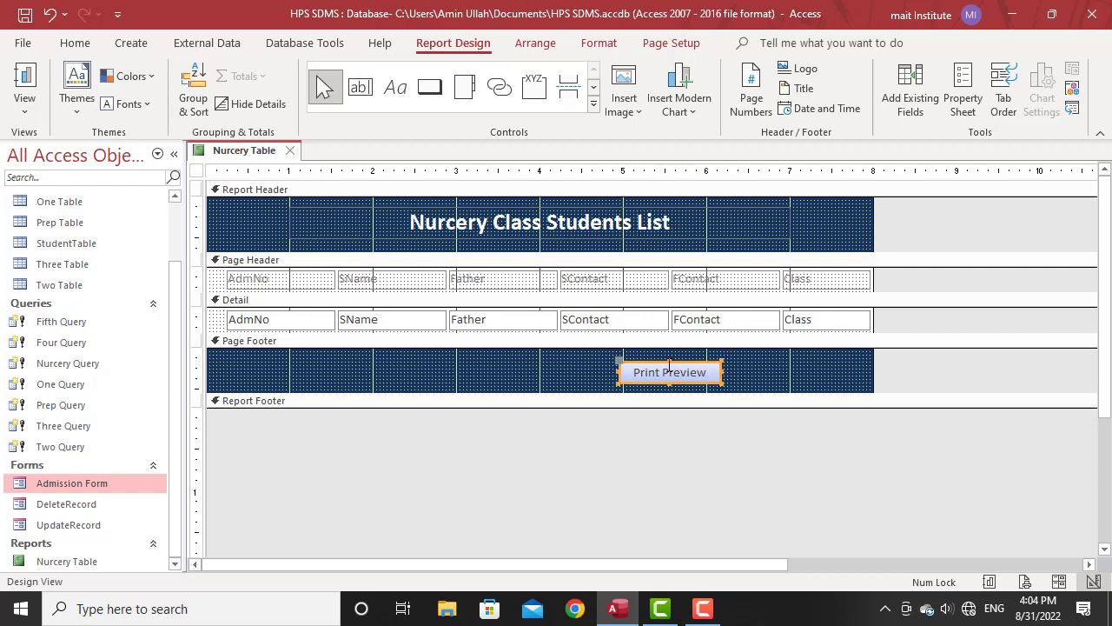
drag(668, 359, 668, 356)
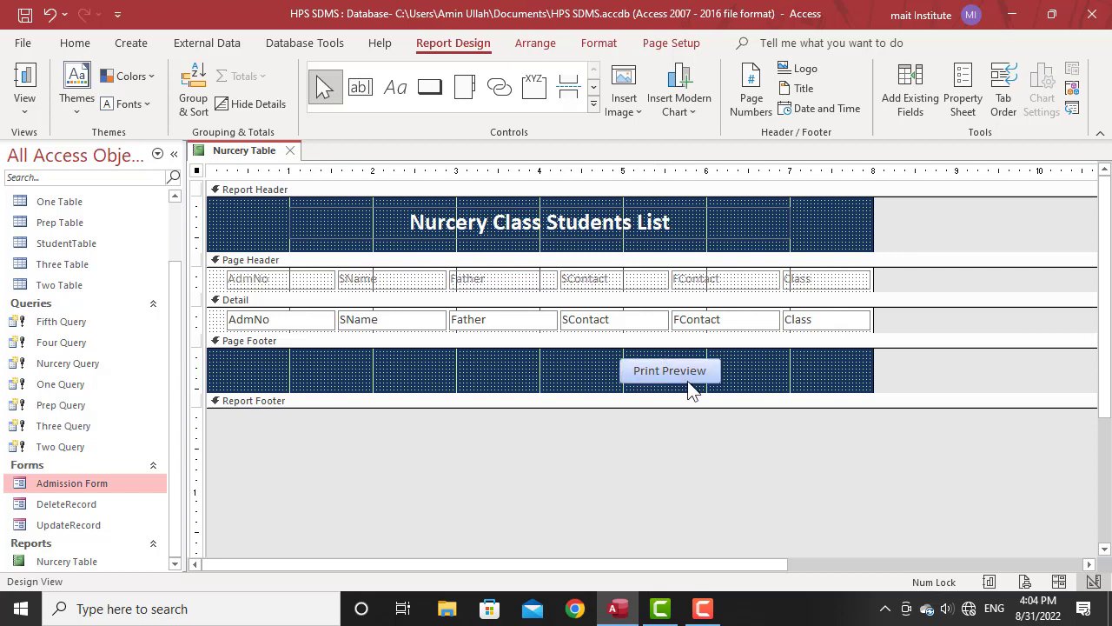
Duplicate the button beside the original, caption the copy 'Print', and narrow it.
key(ctrl+c)
key(ctrl+v)
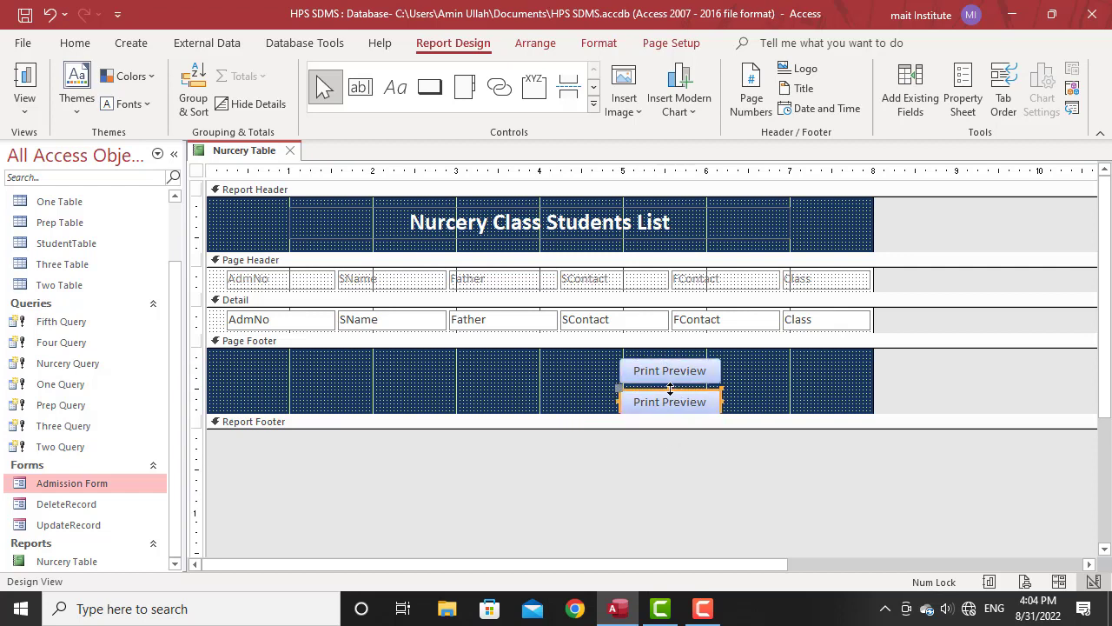
drag(649, 392, 815, 369)
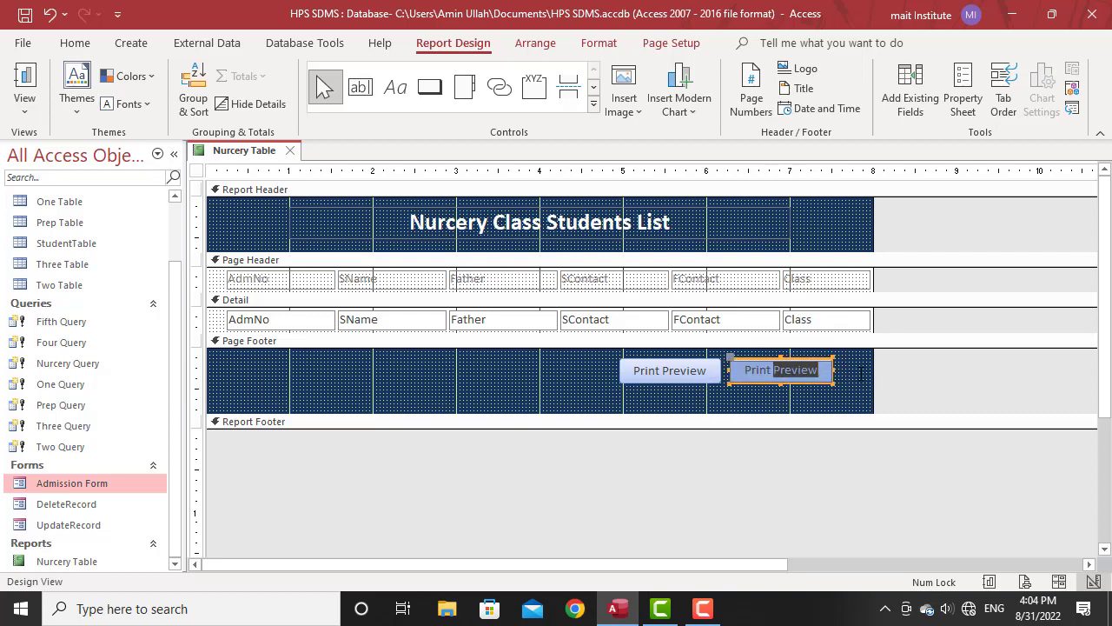
key(BackSpace)
click(847, 379)
click(822, 380)
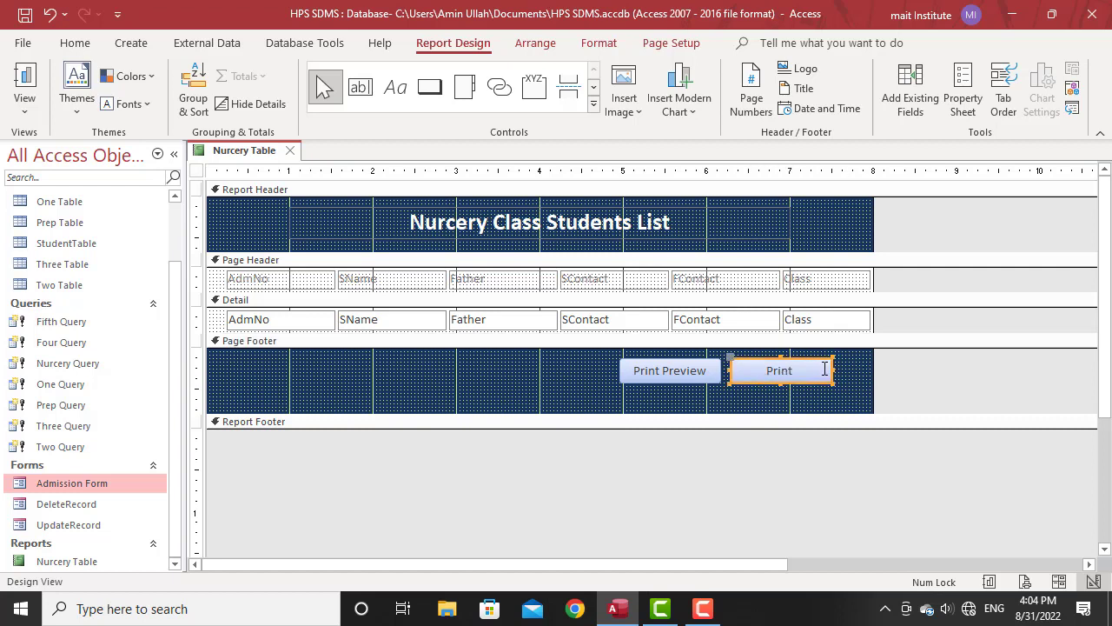
drag(836, 370, 807, 370)
Move both buttons to the footer's right end and shorten the page footer.
shift+click(658, 380)
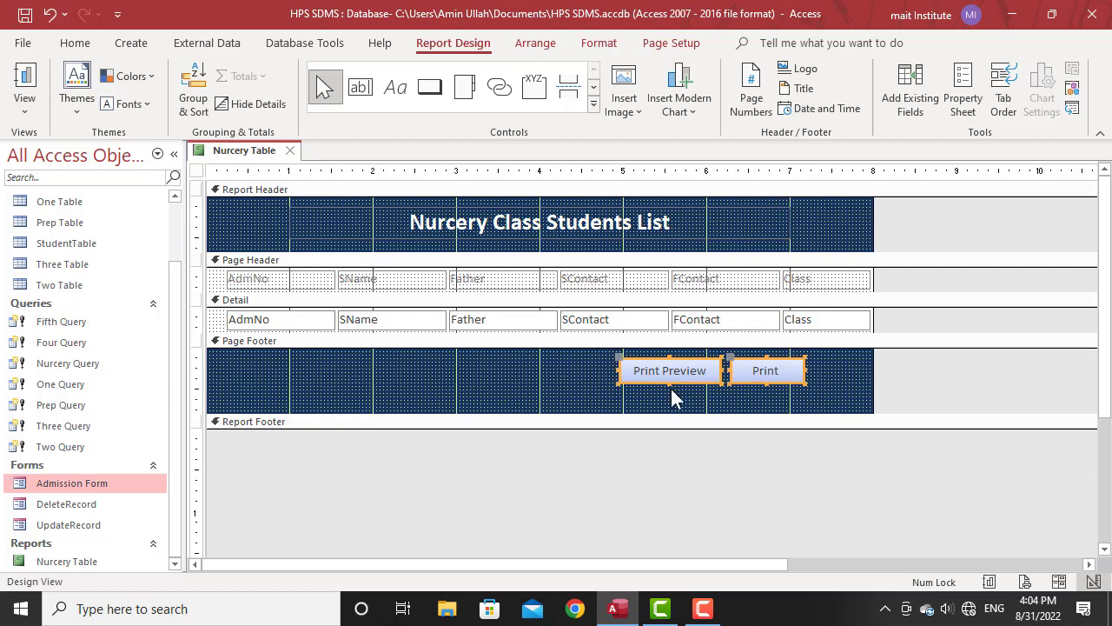
drag(674, 378, 731, 375)
click(657, 419)
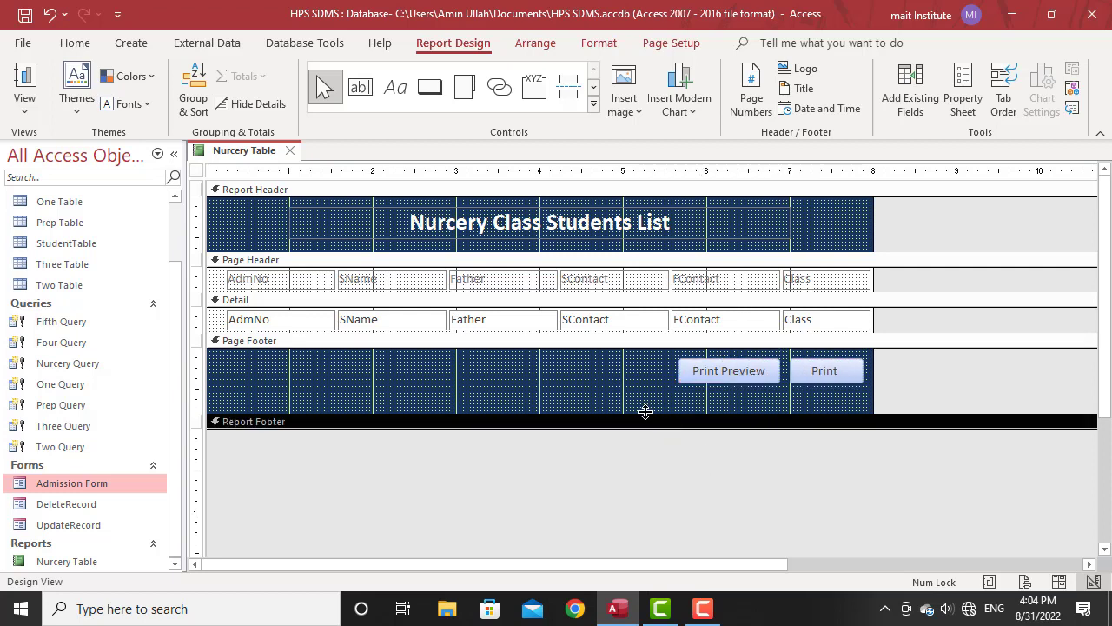
drag(646, 401, 644, 397)
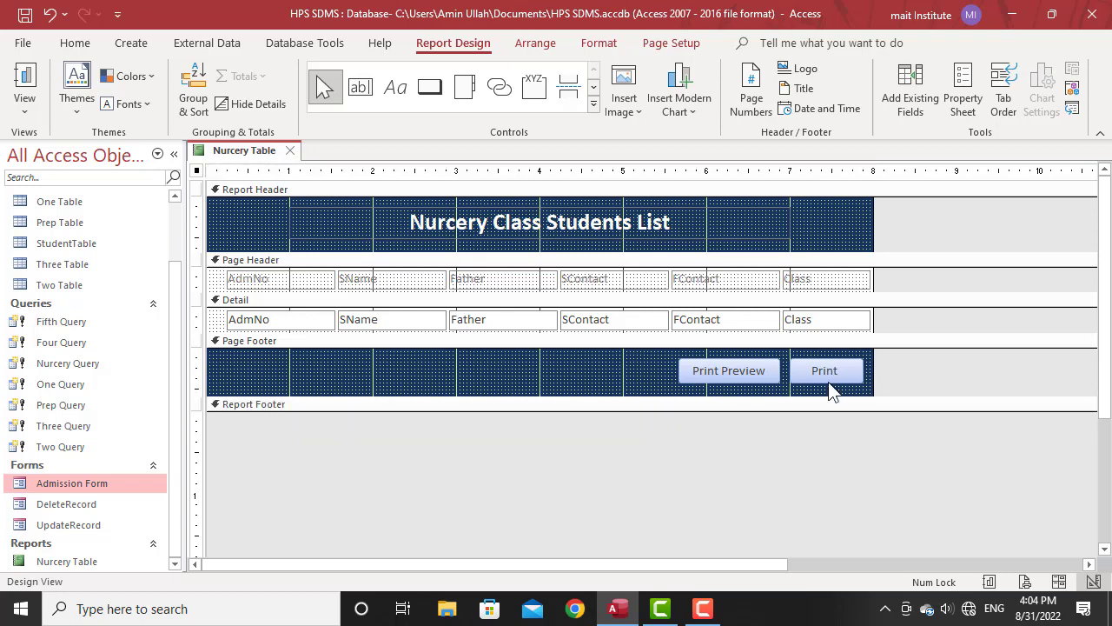
Test the Print button in Report View, then return to Design View.
click(24, 76)
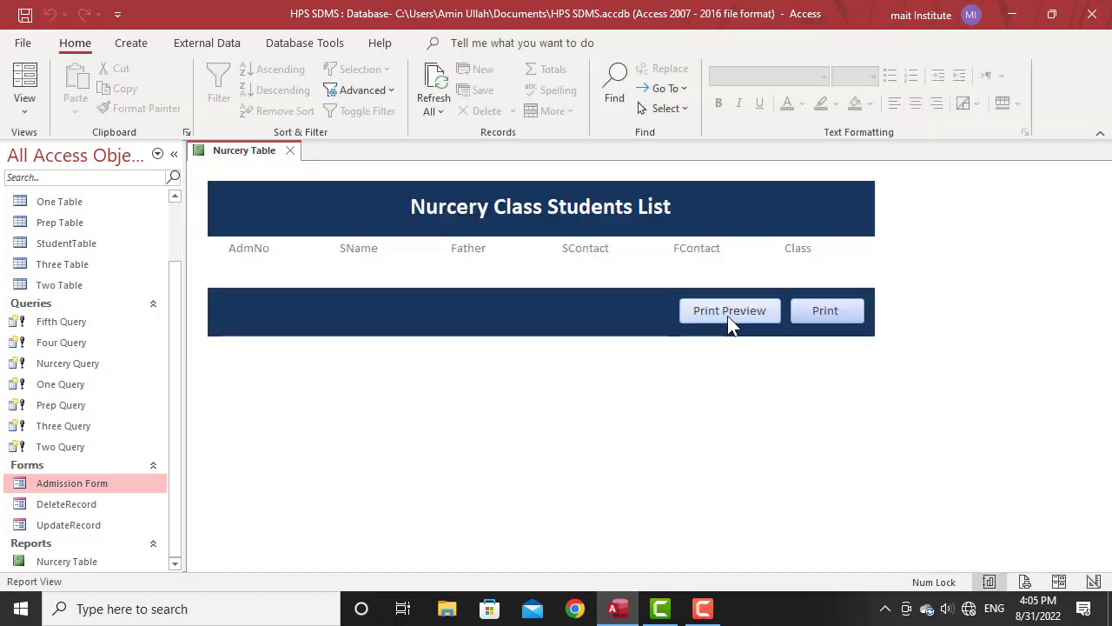
click(825, 314)
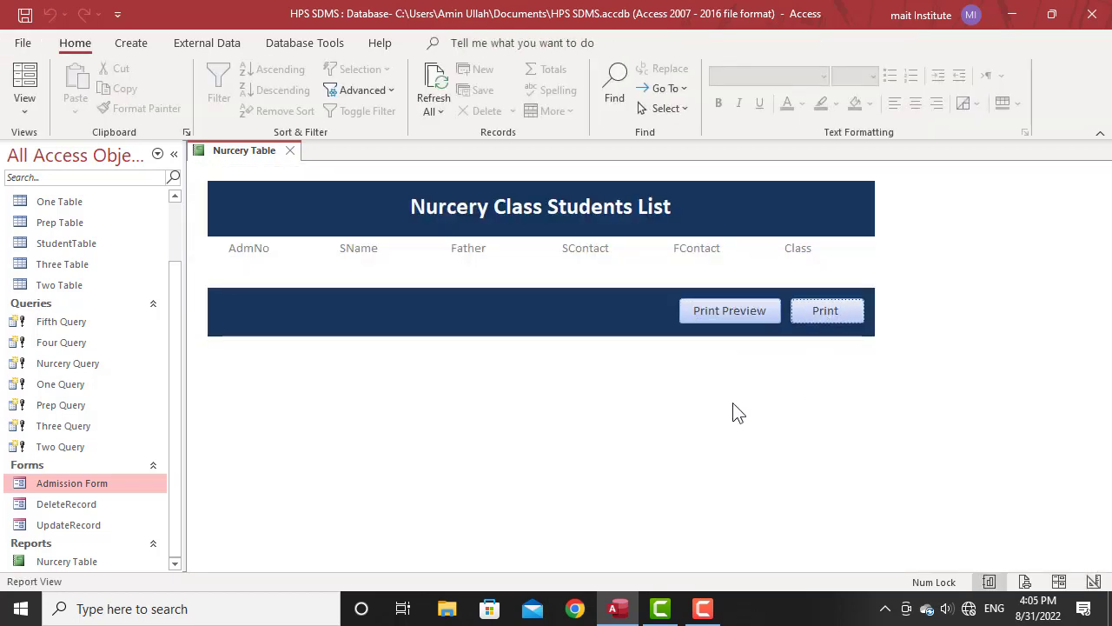
right_click(610, 402)
click(640, 199)
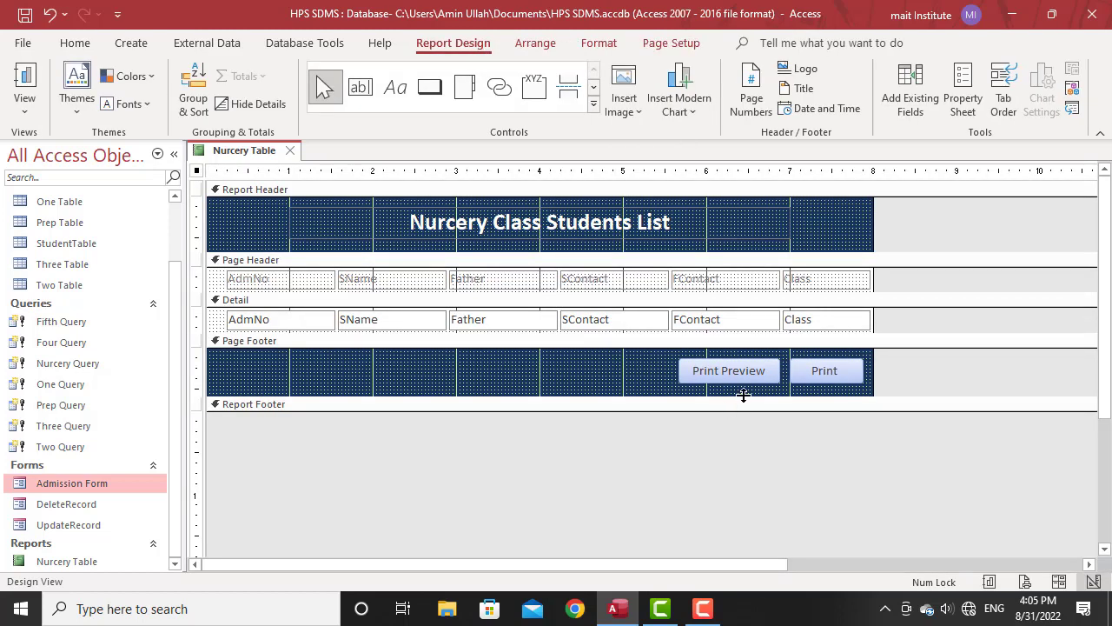
From the Print button's Event properties, start a Macro Builder macro for On Click.
click(802, 370)
click(963, 95)
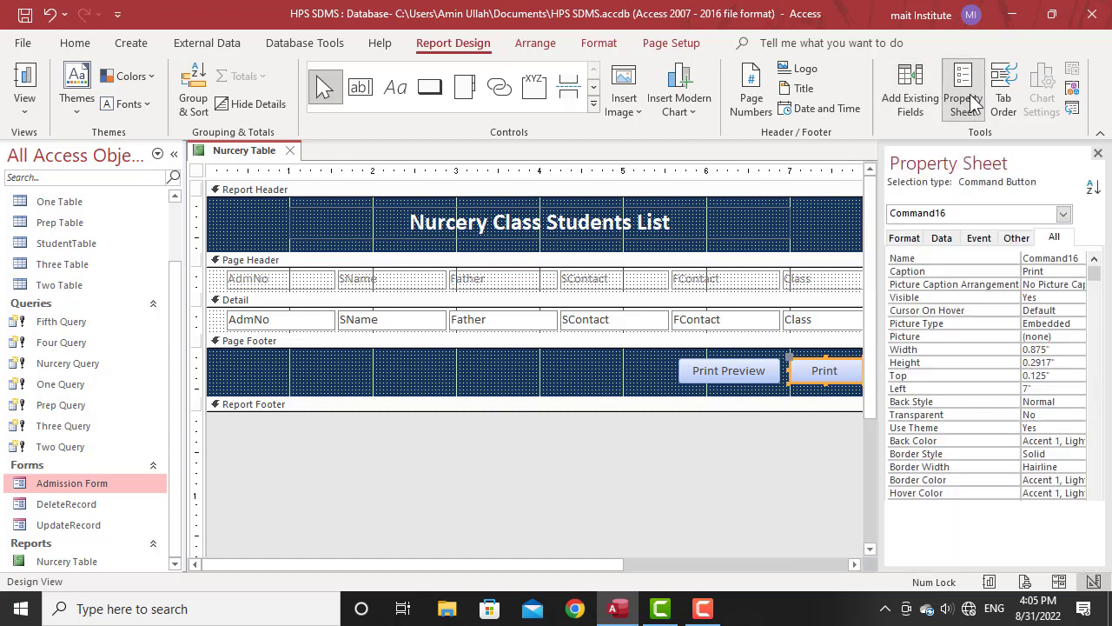
click(978, 238)
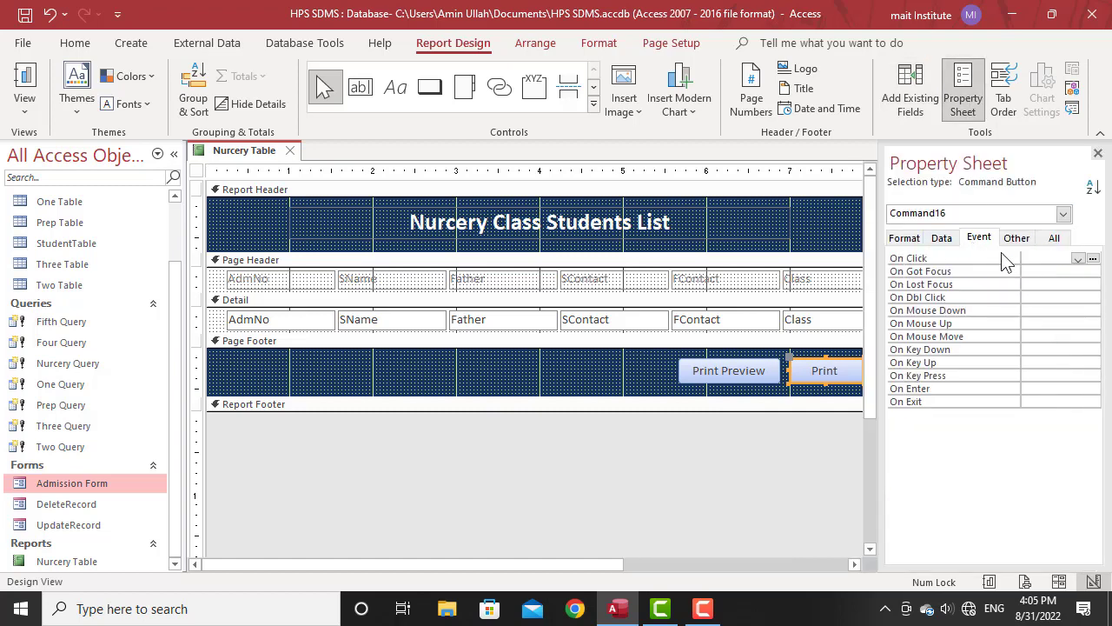
click(1093, 259)
click(503, 164)
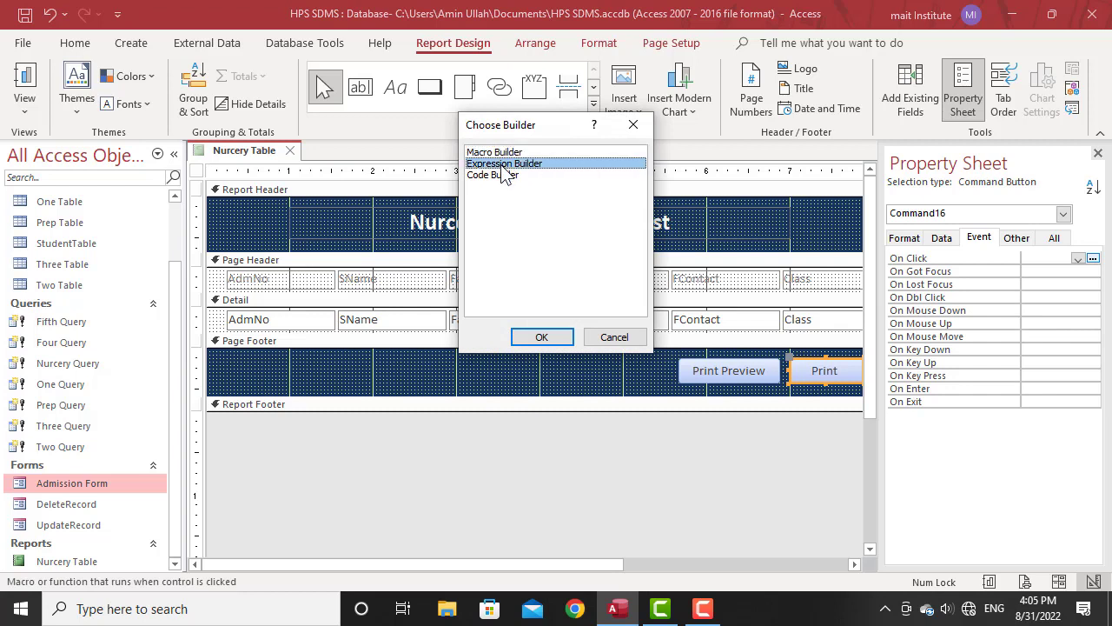
click(494, 177)
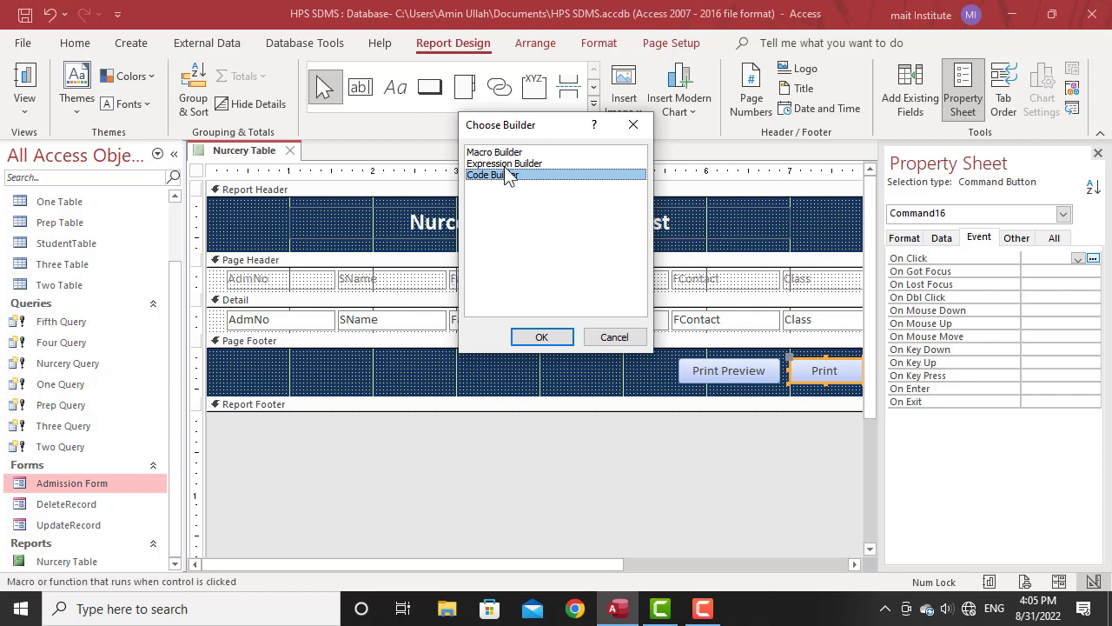
click(506, 166)
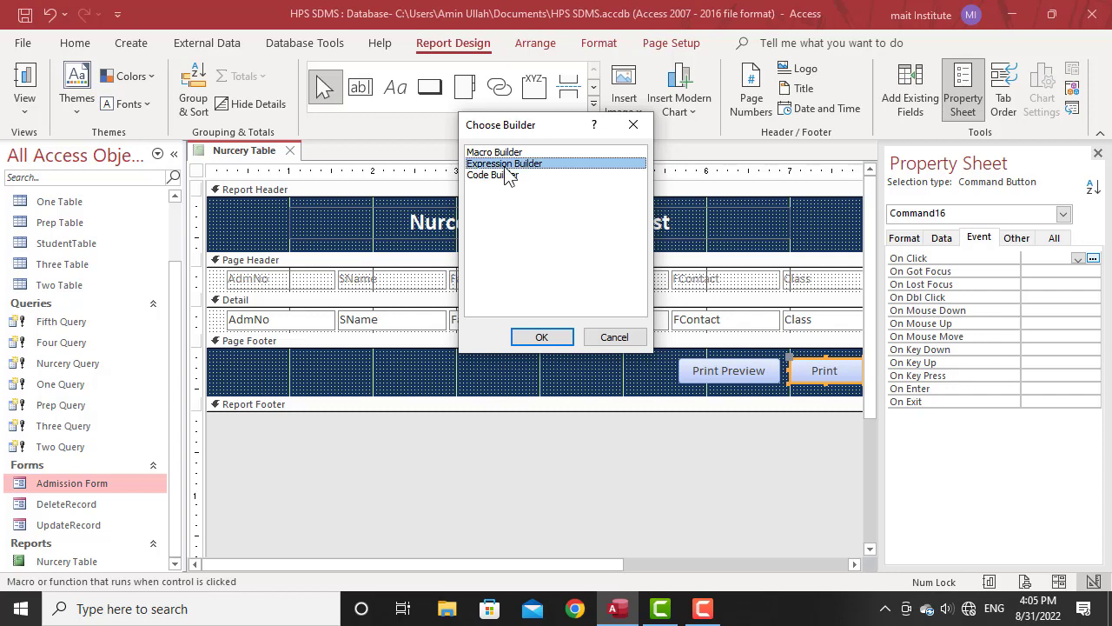
click(491, 155)
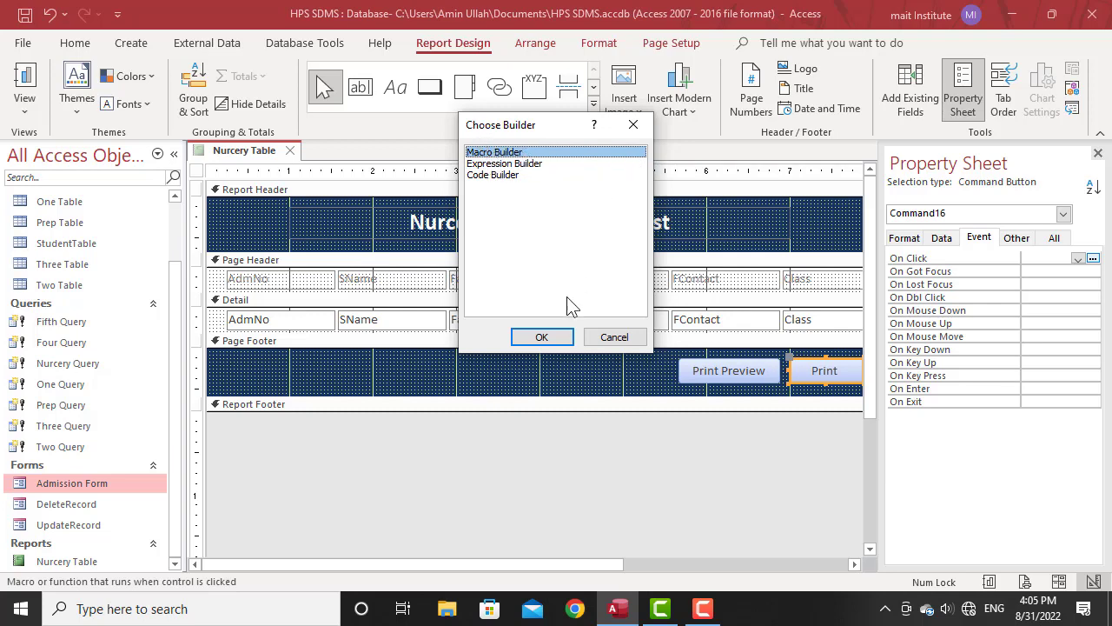
click(553, 340)
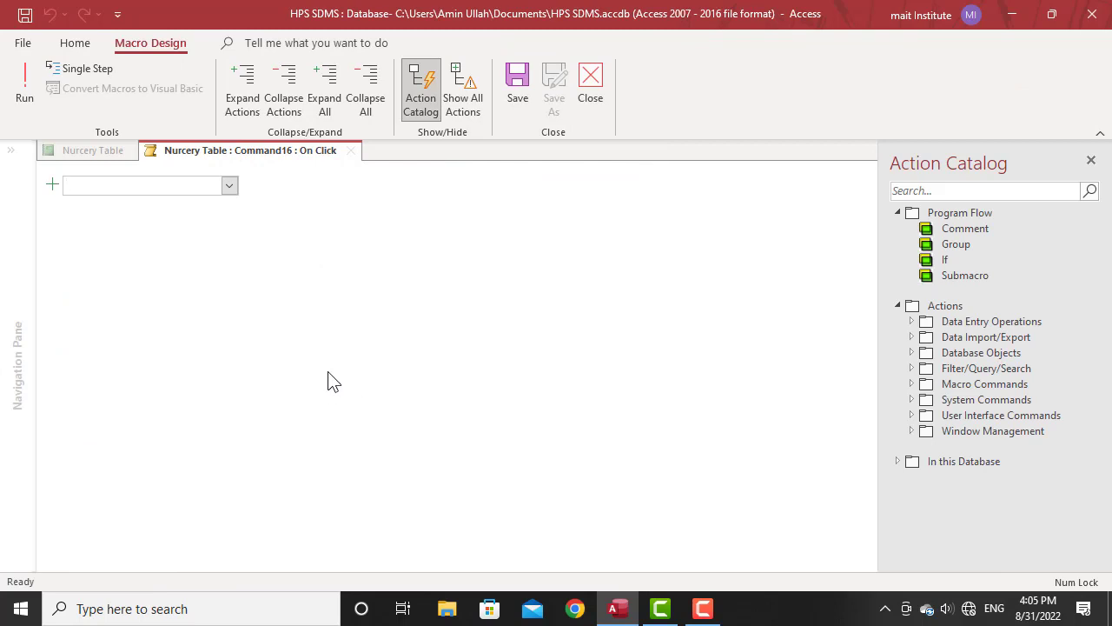
Add an OpenReport action for Nurcery Table with View set to Print, and save the macro.
text(openreport)
key(Return)
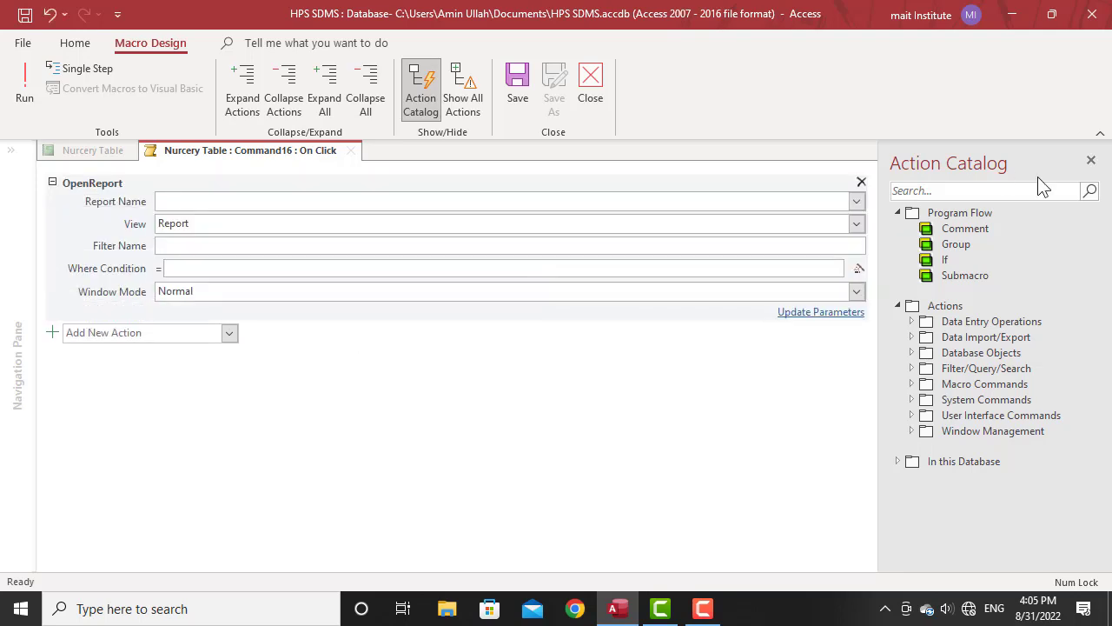
click(1091, 160)
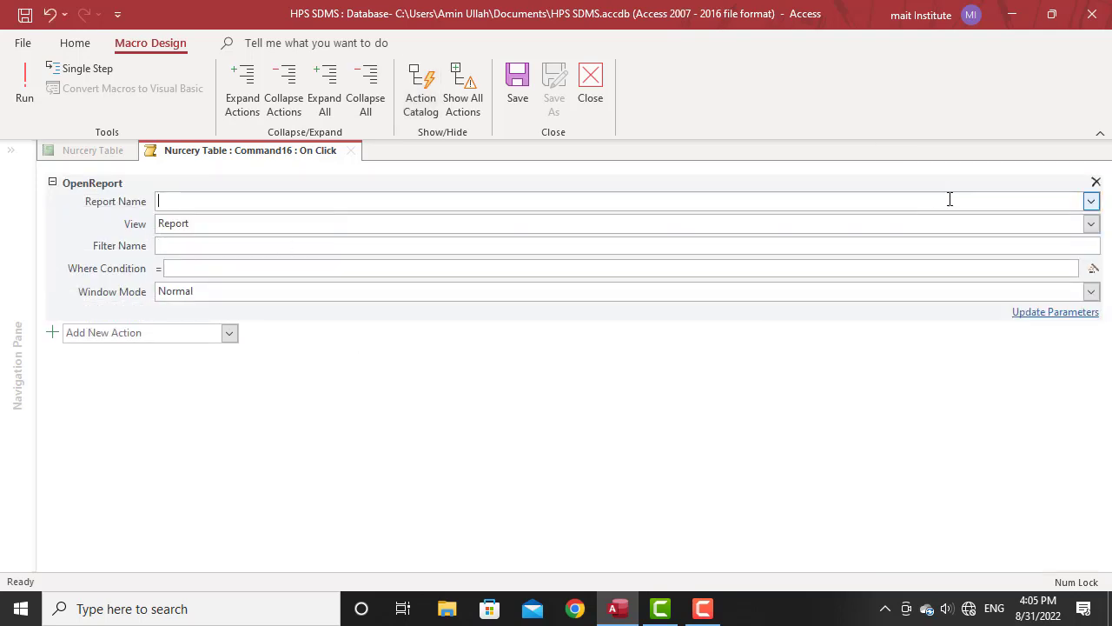
click(1091, 201)
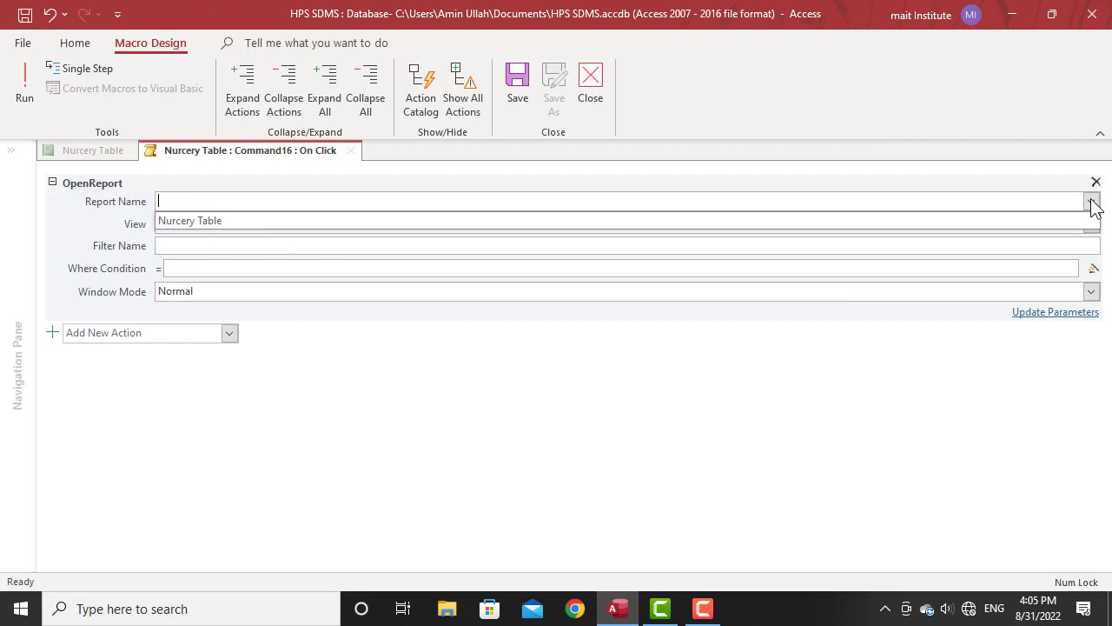
click(263, 223)
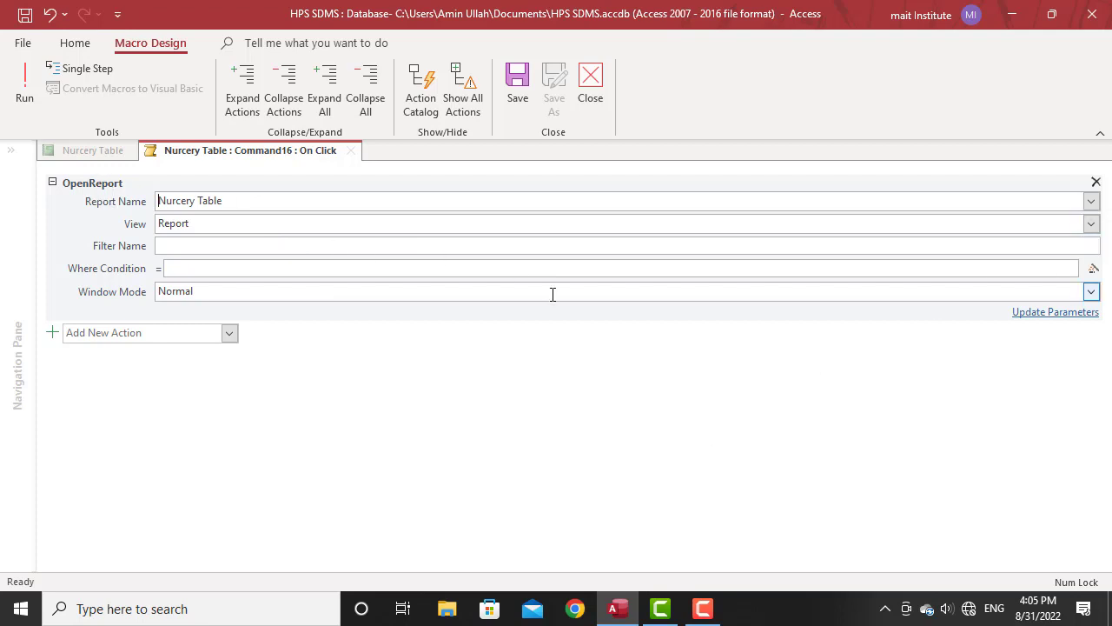
mouse_move(551, 299)
mouse_move(459, 305)
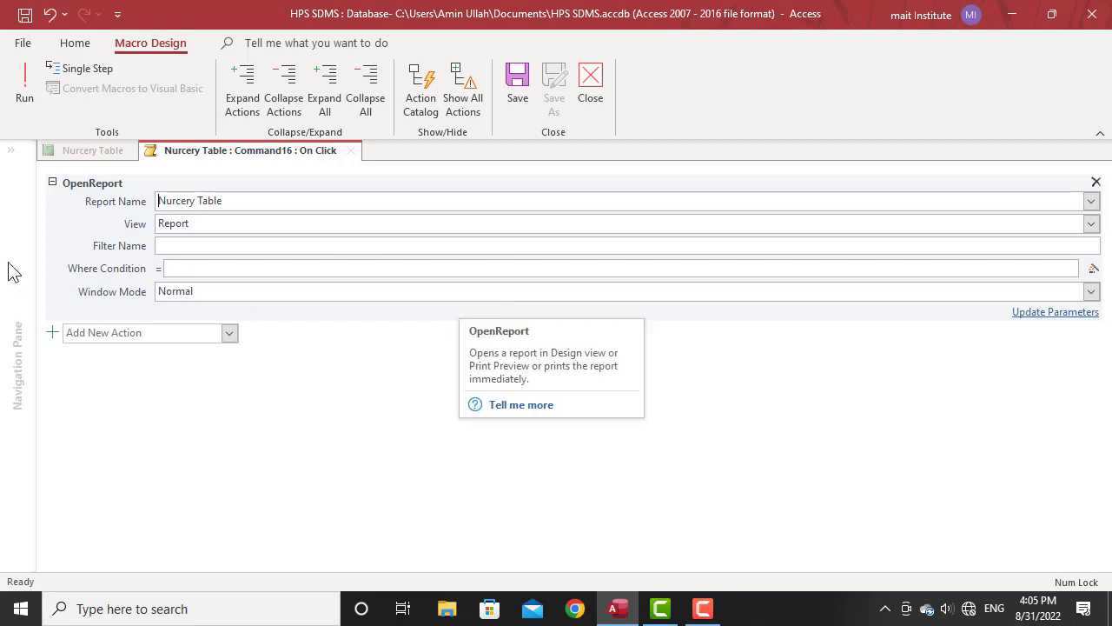
click(1091, 223)
click(225, 247)
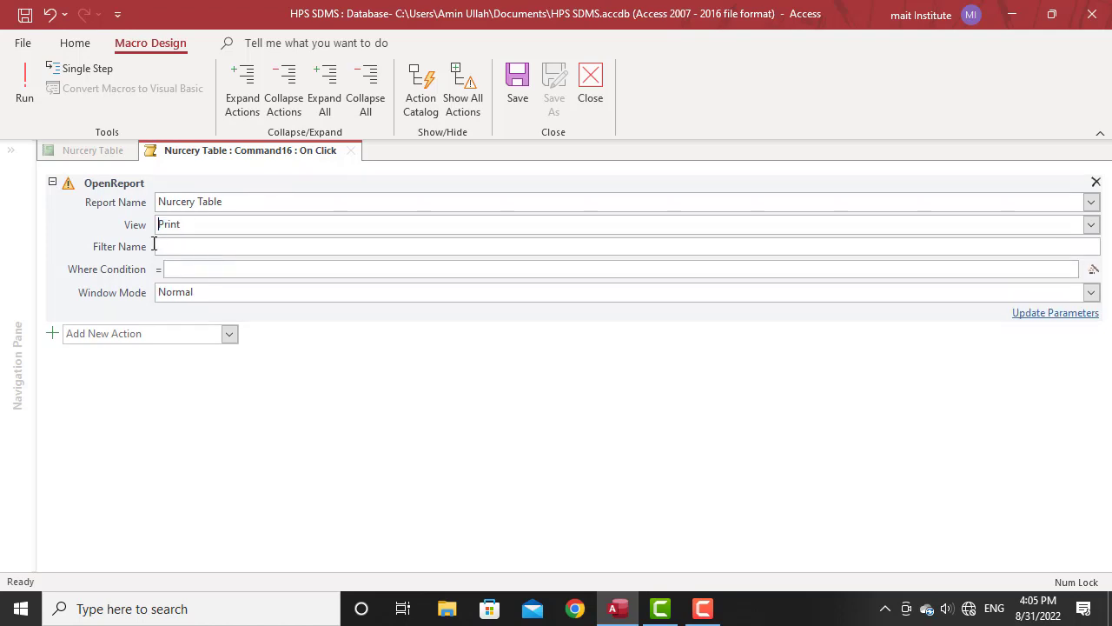
click(586, 105)
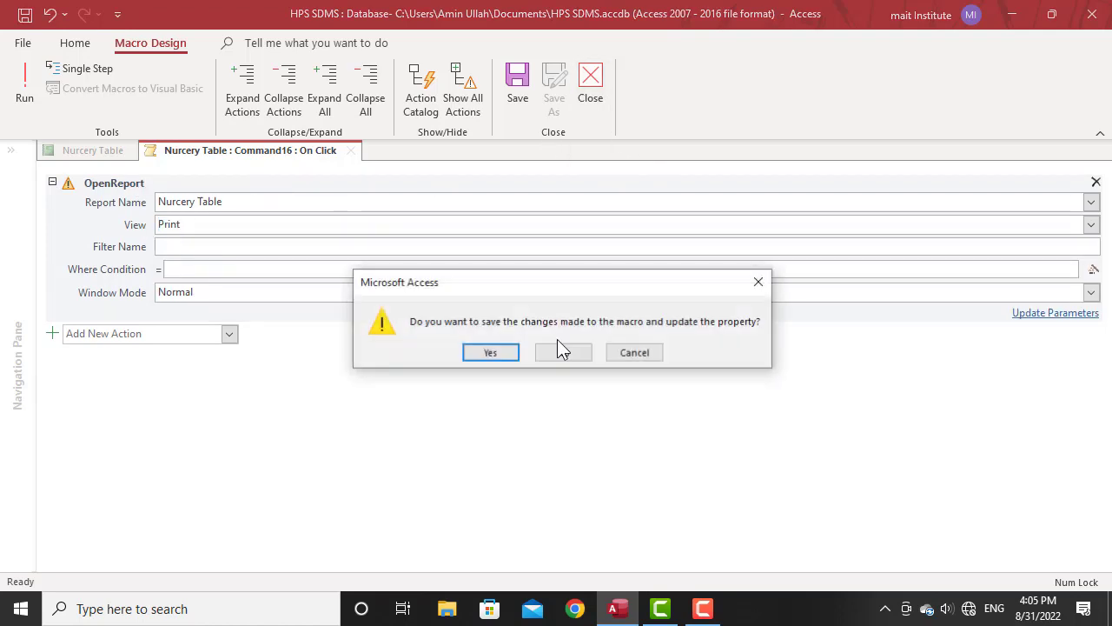
click(491, 350)
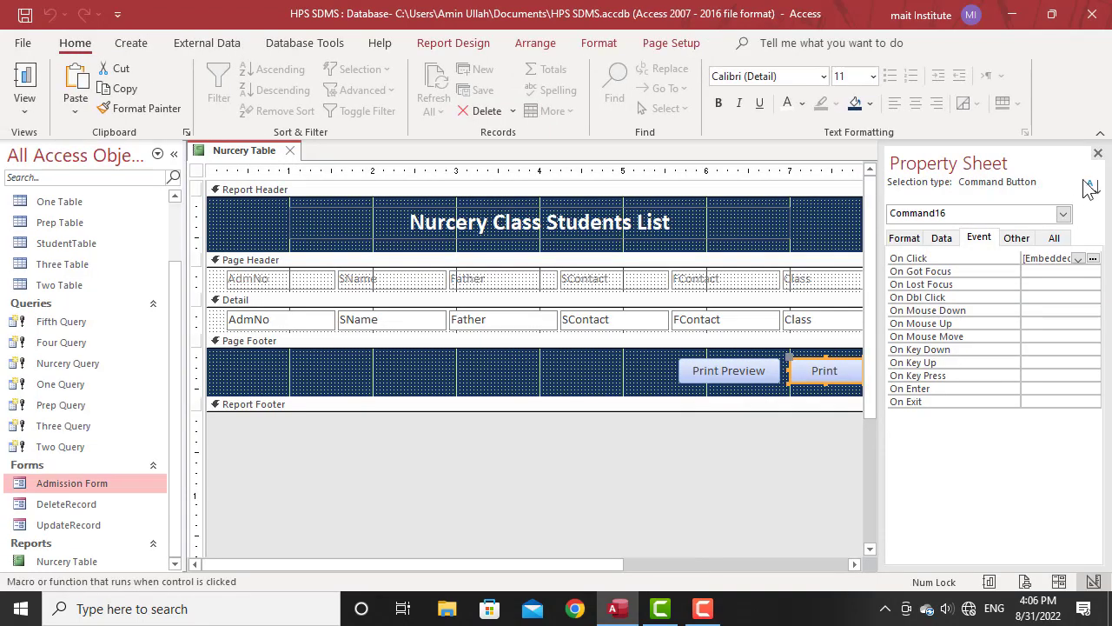
Start a Macro Builder On Click macro for the Print Preview button.
click(1097, 153)
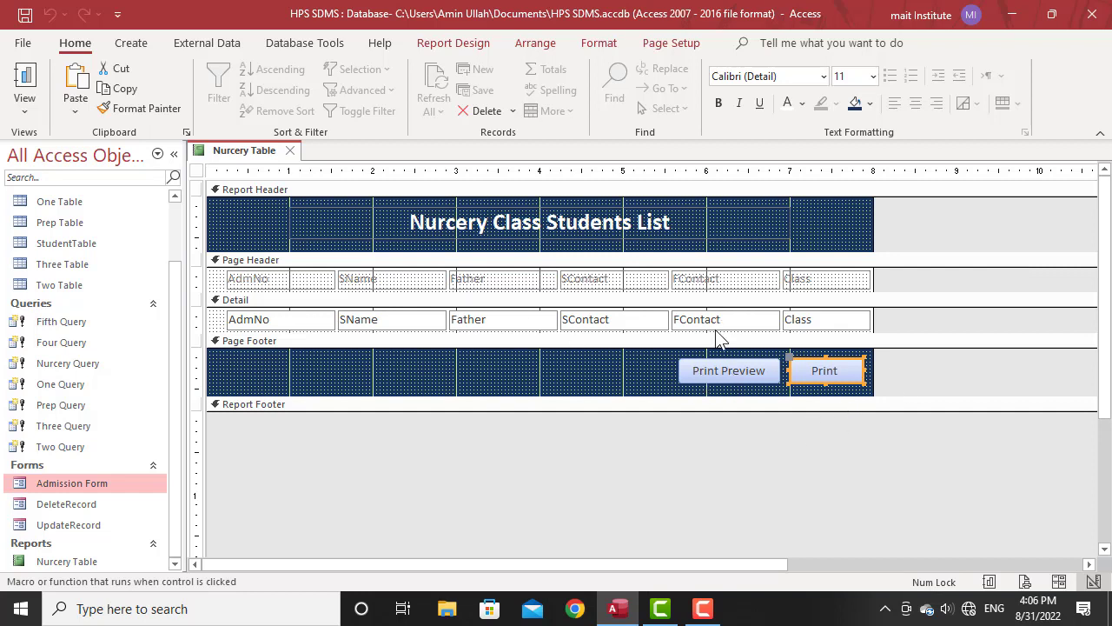
click(706, 372)
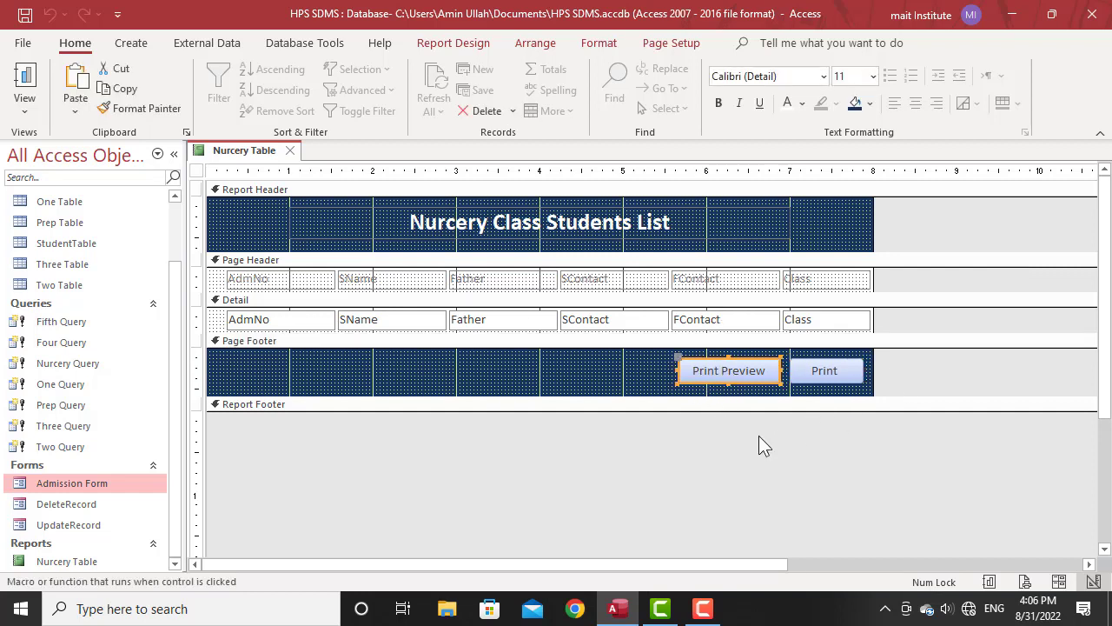
click(453, 42)
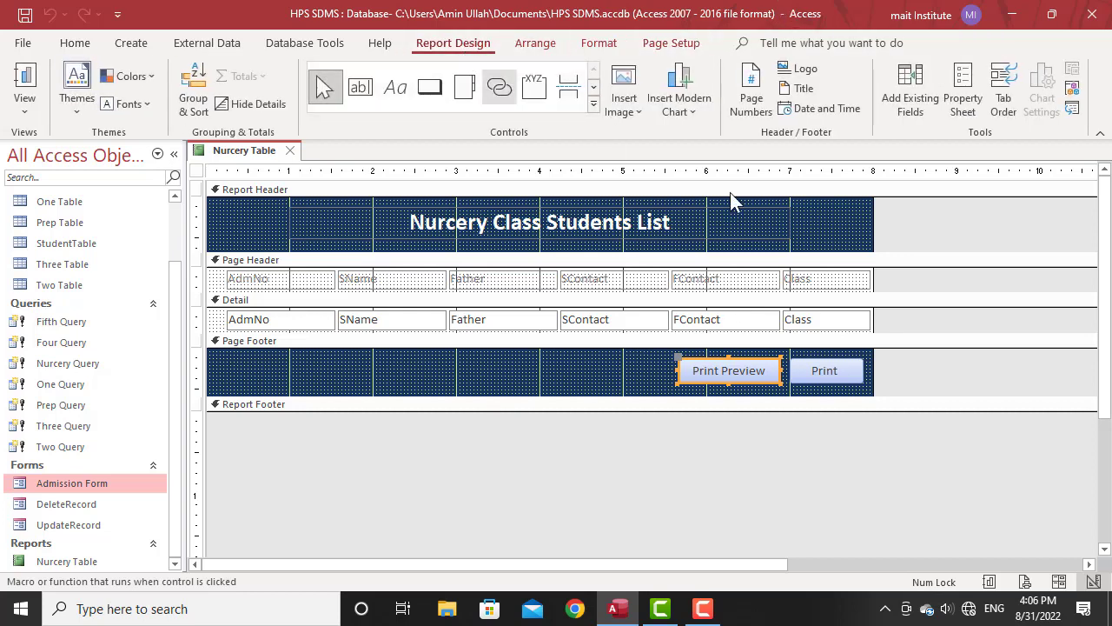
click(956, 102)
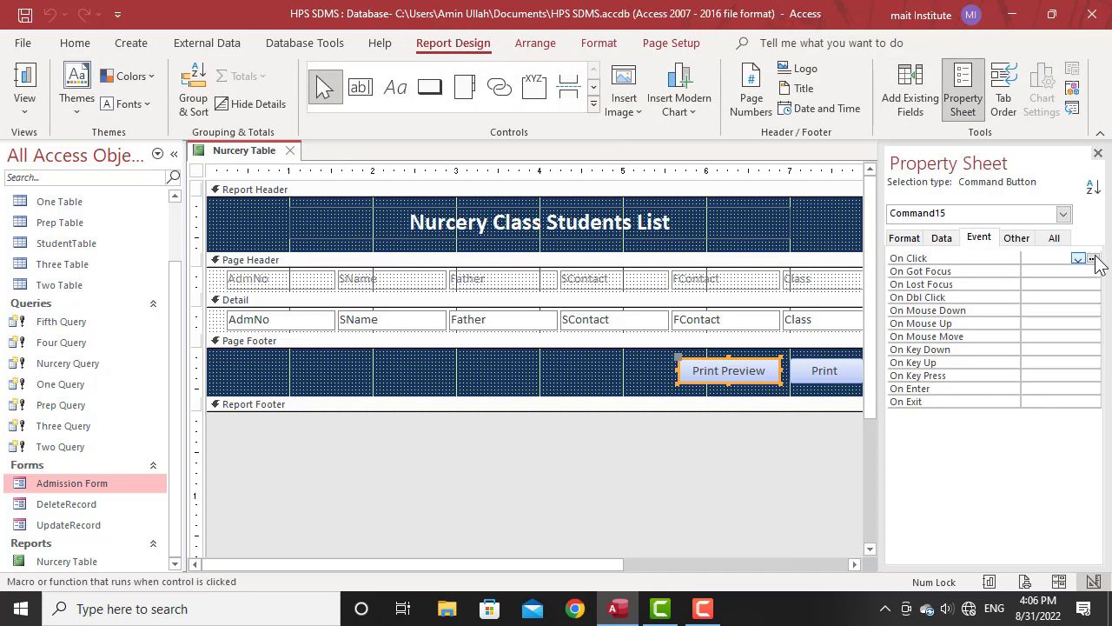
click(1093, 258)
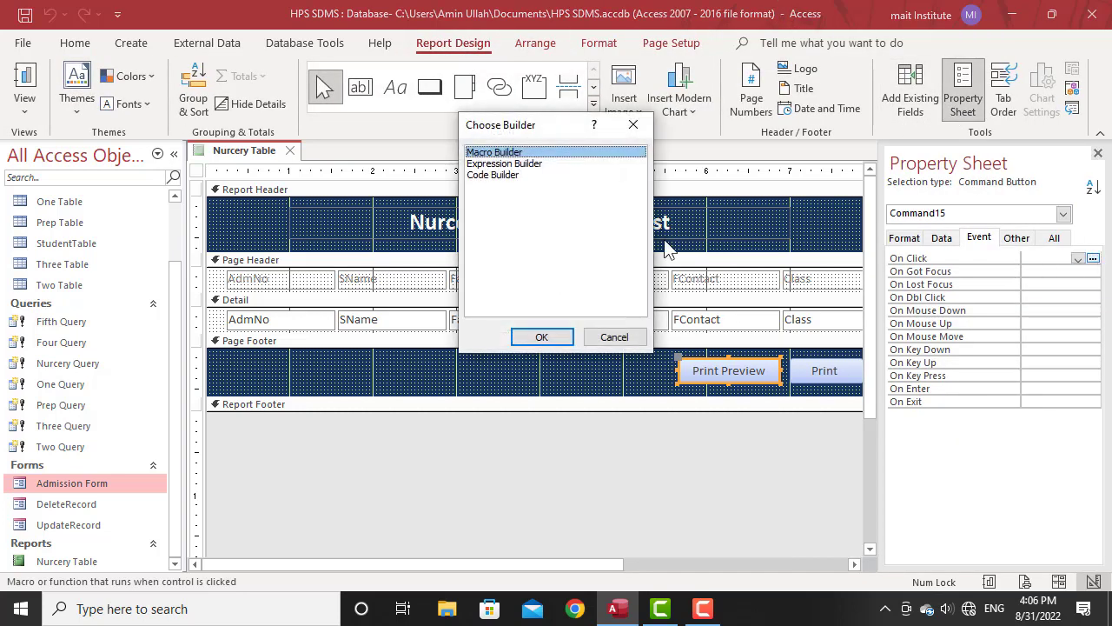
click(489, 152)
click(549, 339)
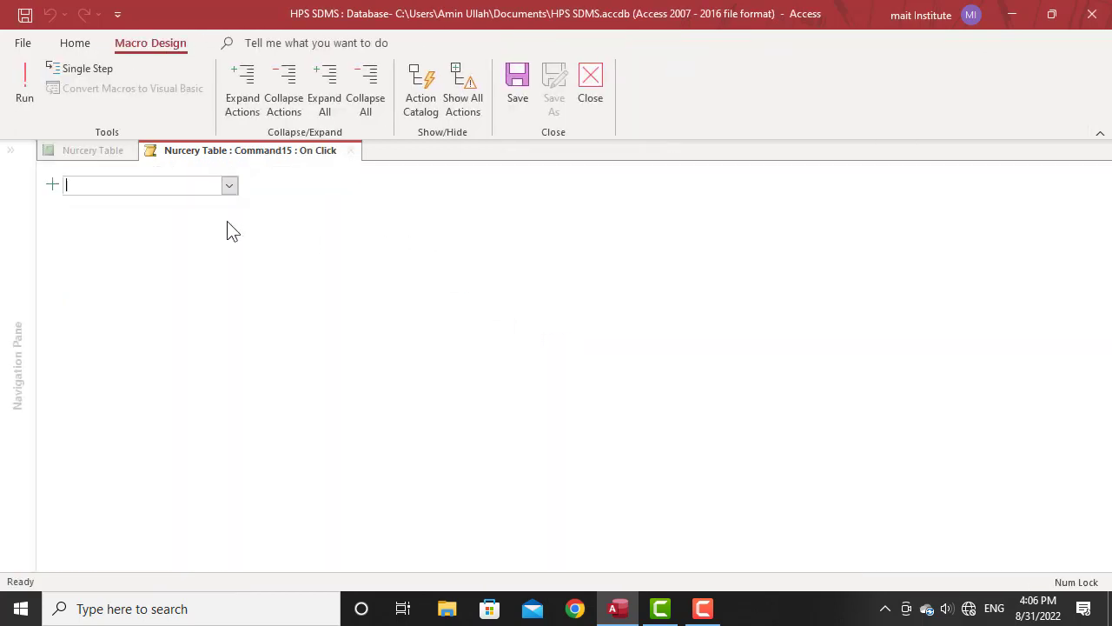
Add an OpenReport action for Nurcery Table in Print Preview view and save the macro.
text(OpenReport)
key(Return)
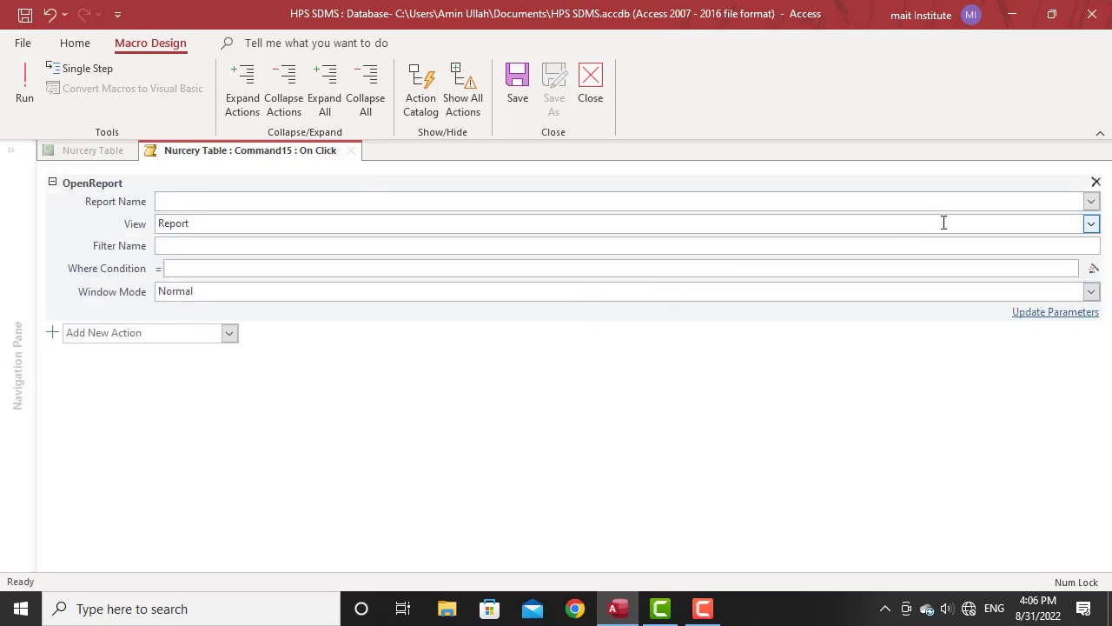
click(1090, 202)
click(269, 219)
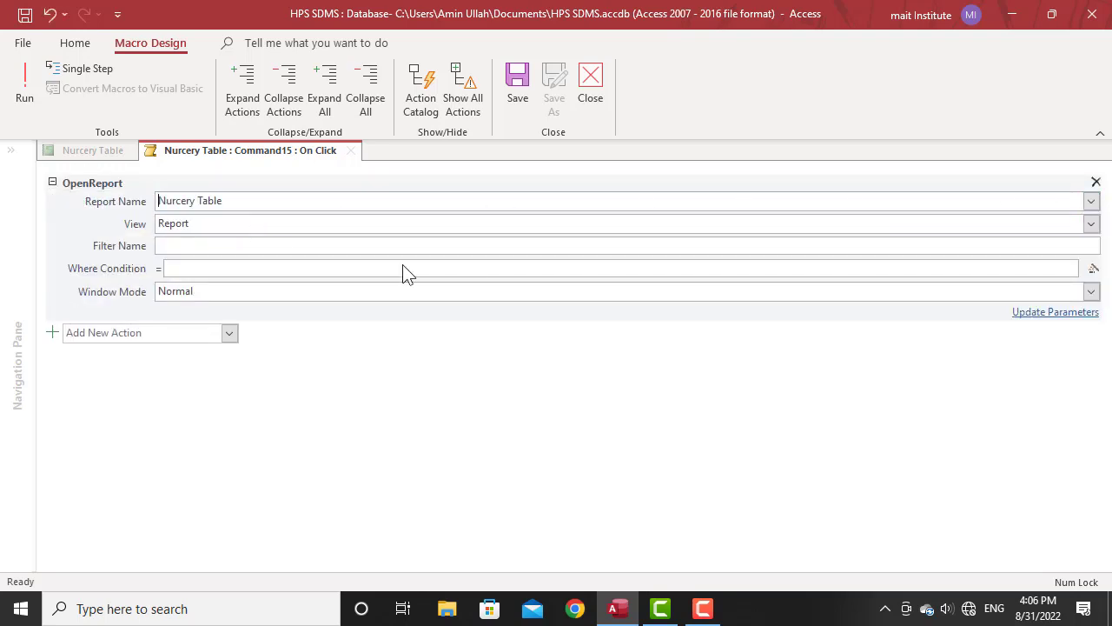
click(1091, 223)
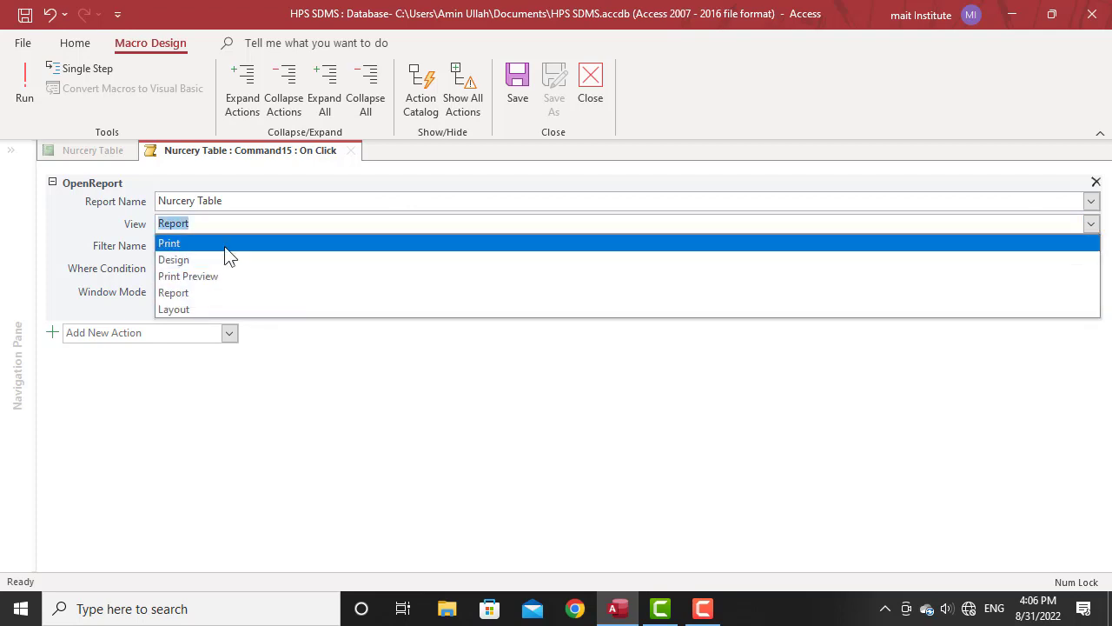
click(213, 276)
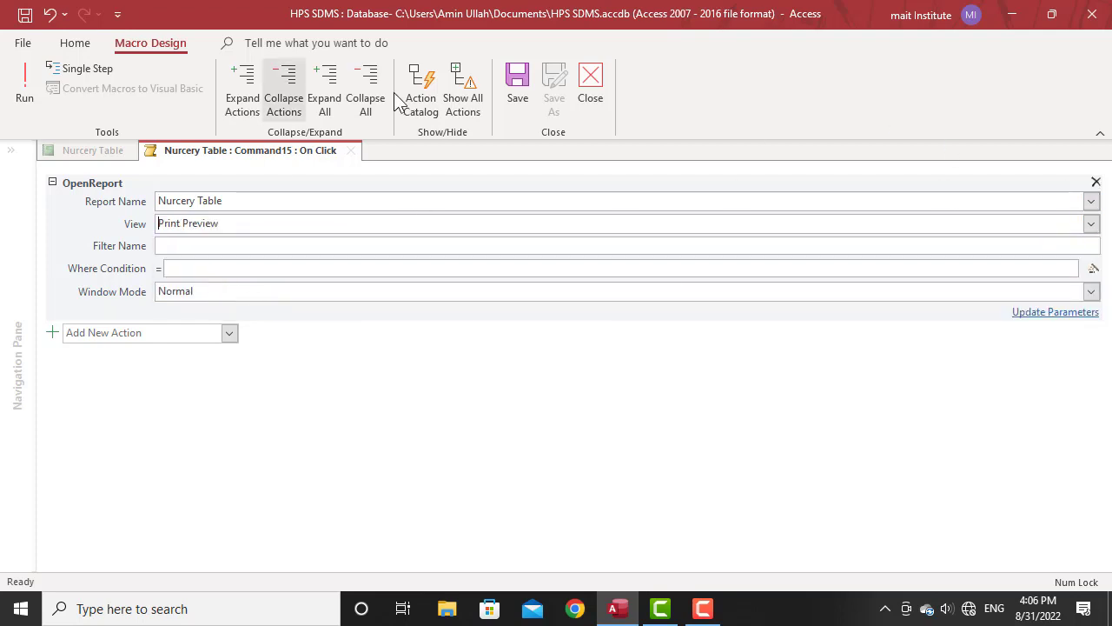
click(593, 94)
click(505, 351)
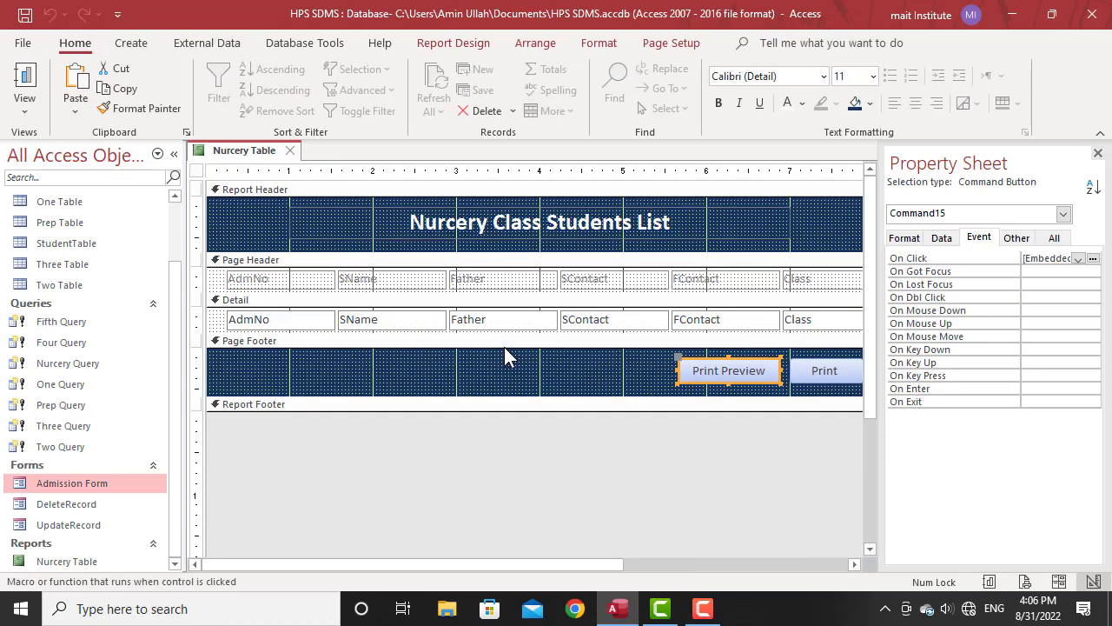
Check the report in Report View, then return to Design View and select the whole report.
click(1098, 153)
click(9, 96)
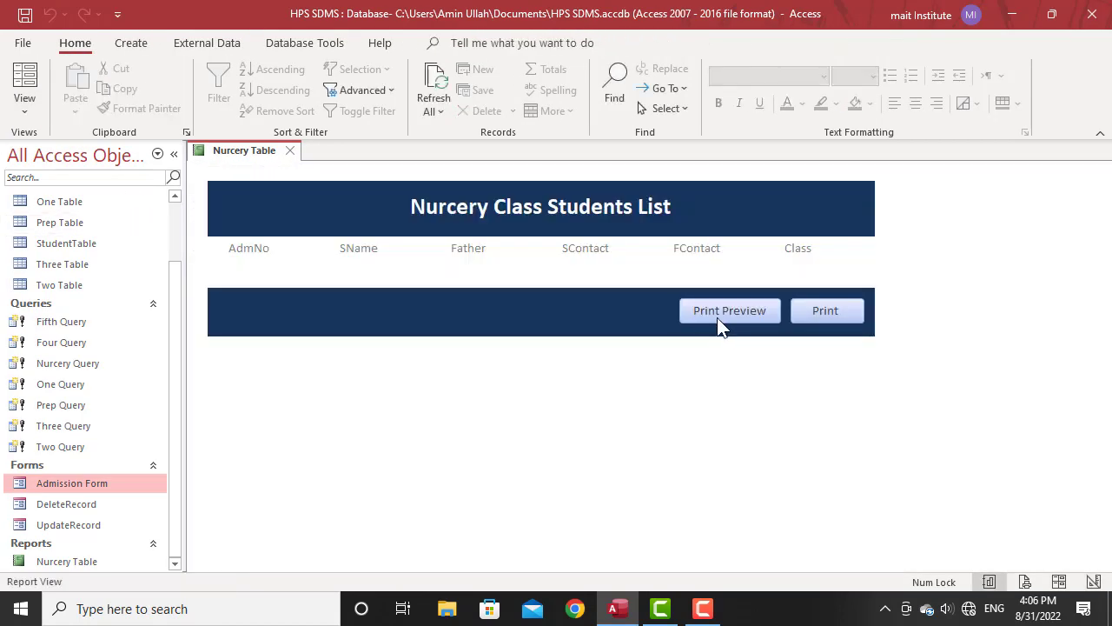
right_click(612, 374)
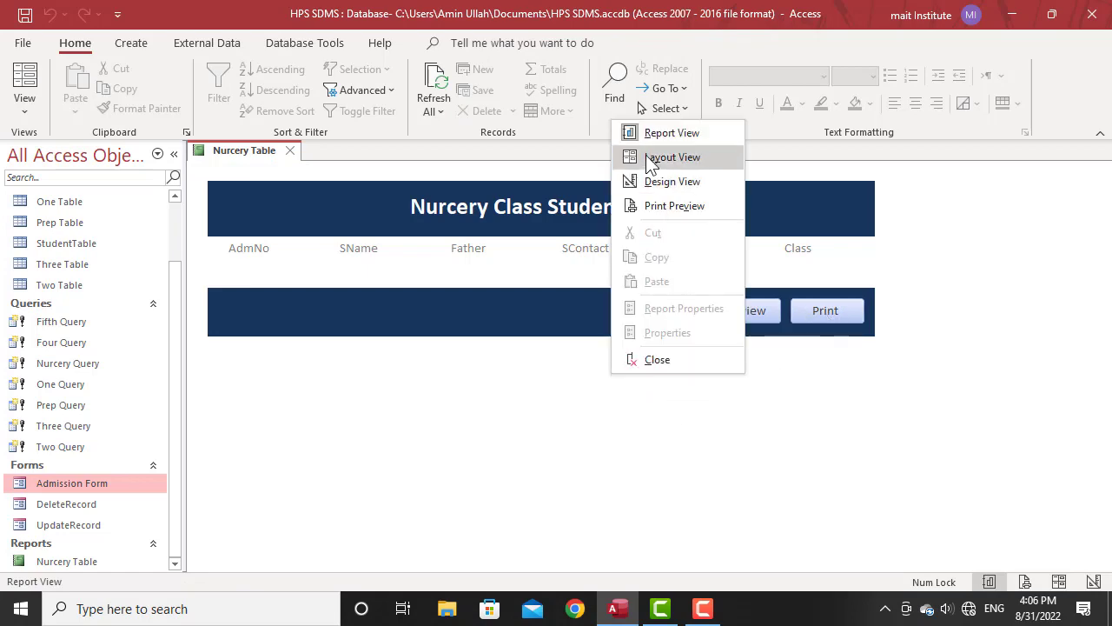
click(658, 181)
click(197, 171)
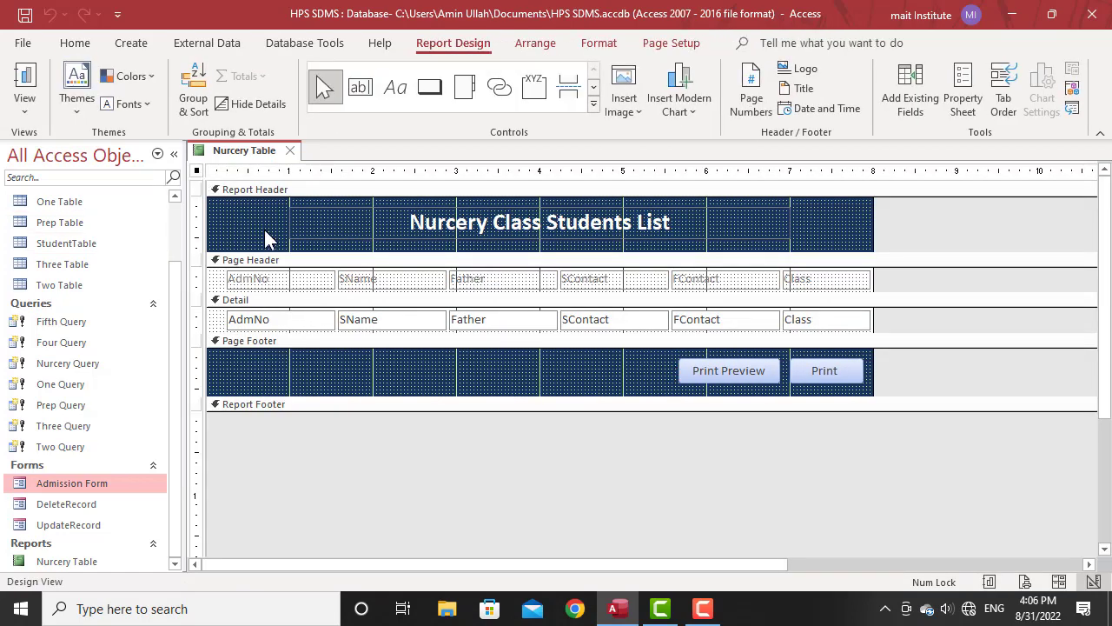
In the report's property sheet, set Pop Up to Yes.
click(962, 97)
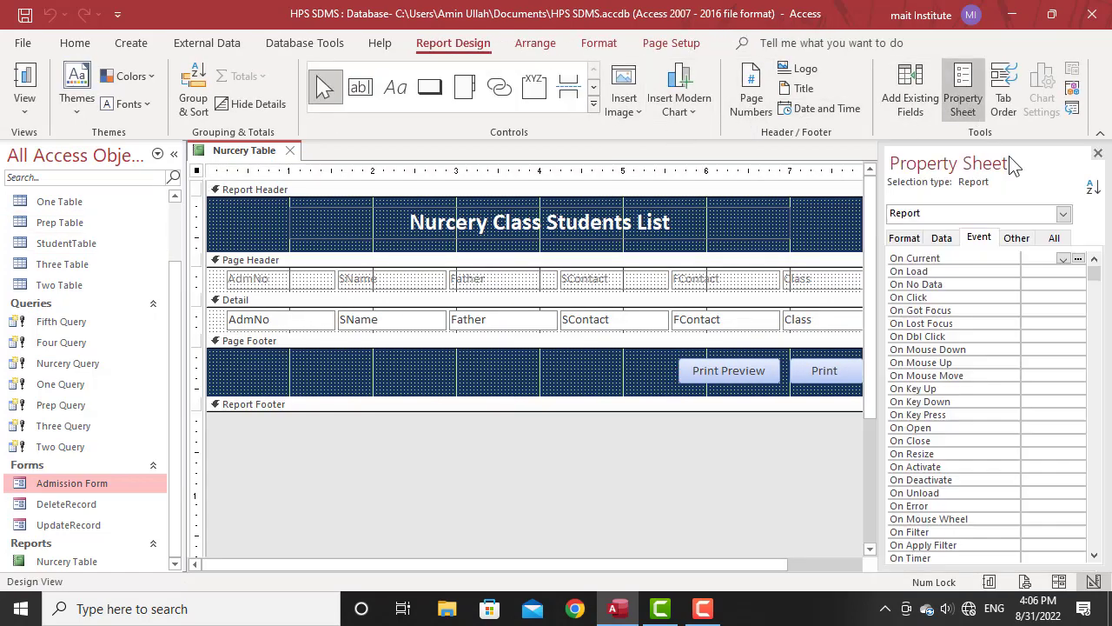
click(904, 240)
click(1053, 238)
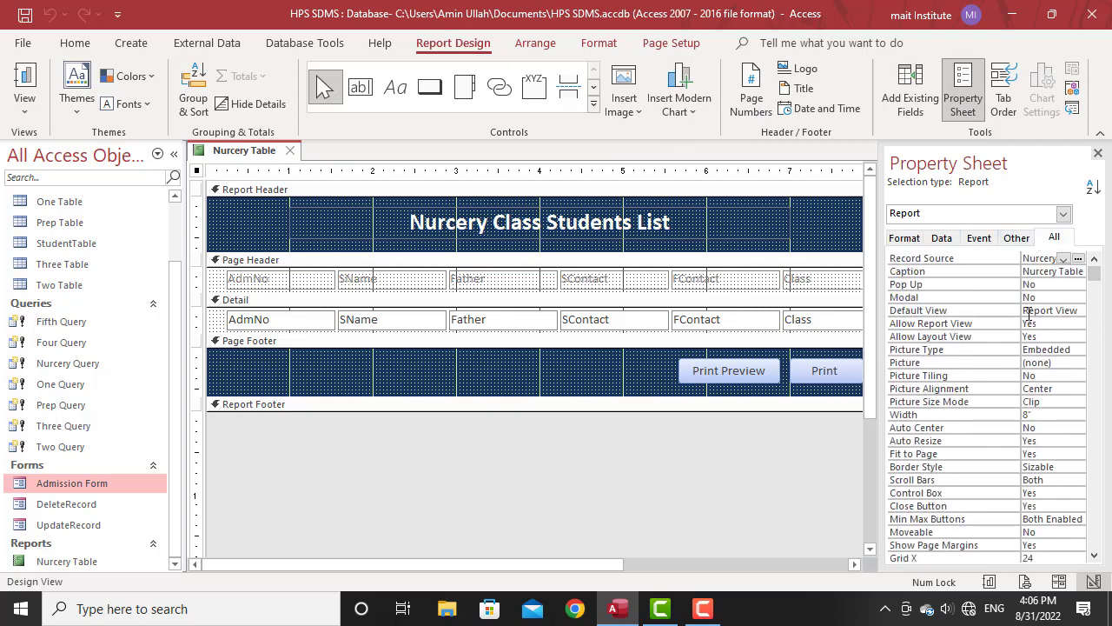
click(1079, 286)
click(1079, 287)
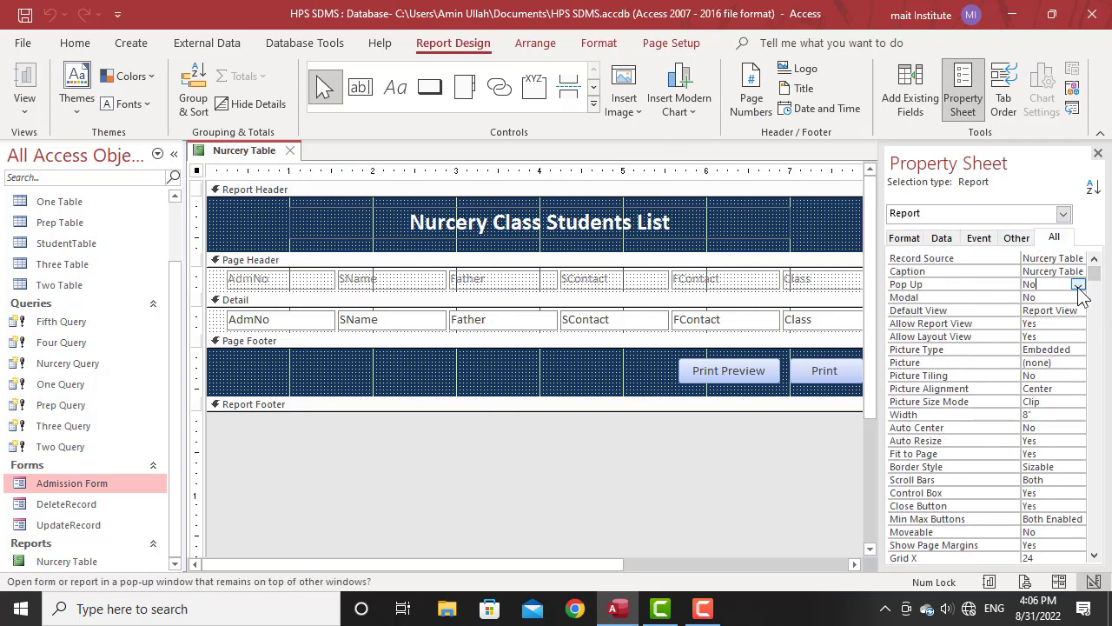
click(1078, 287)
click(1031, 298)
Set the report's Auto Center to Yes and Border Style to Thin.
click(1053, 427)
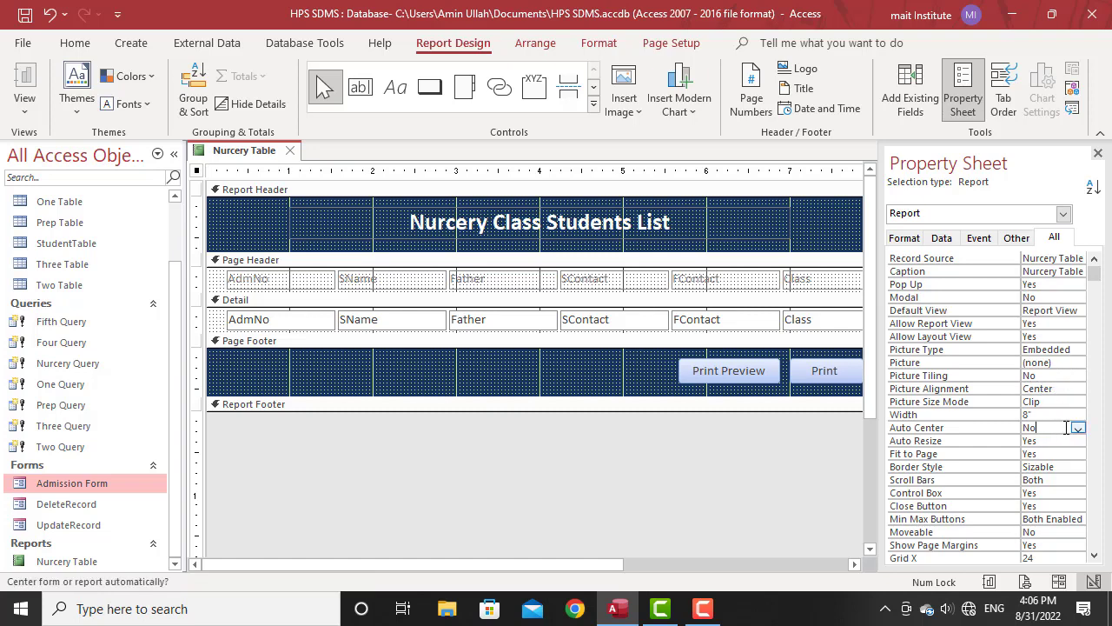
click(1078, 428)
click(1065, 441)
click(1067, 467)
click(1092, 476)
scroll(1053, 452, up, 5)
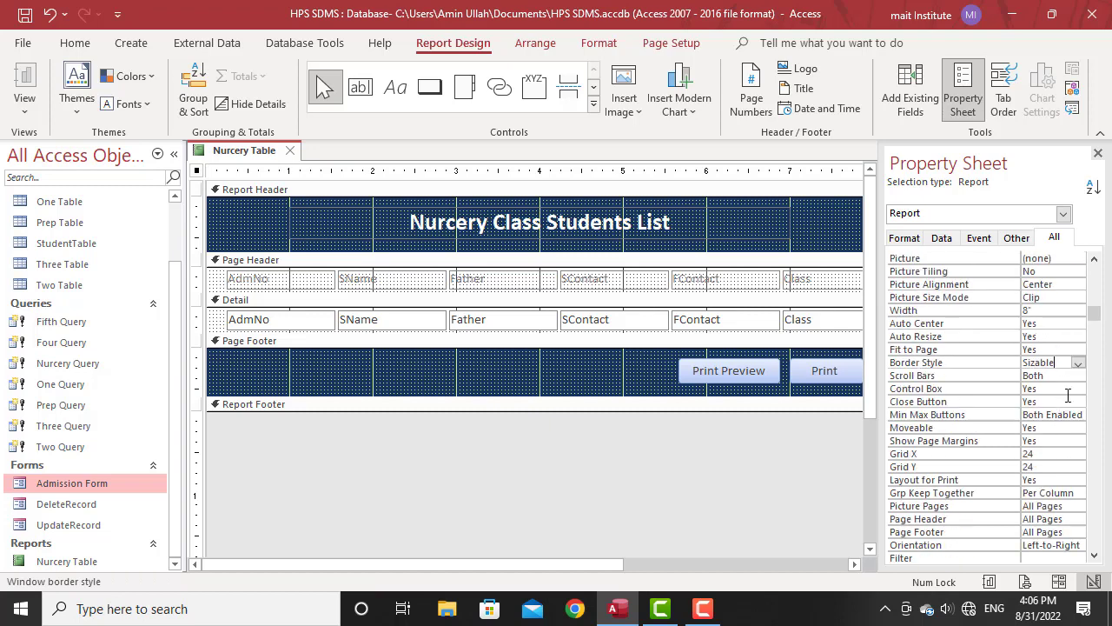
click(1078, 366)
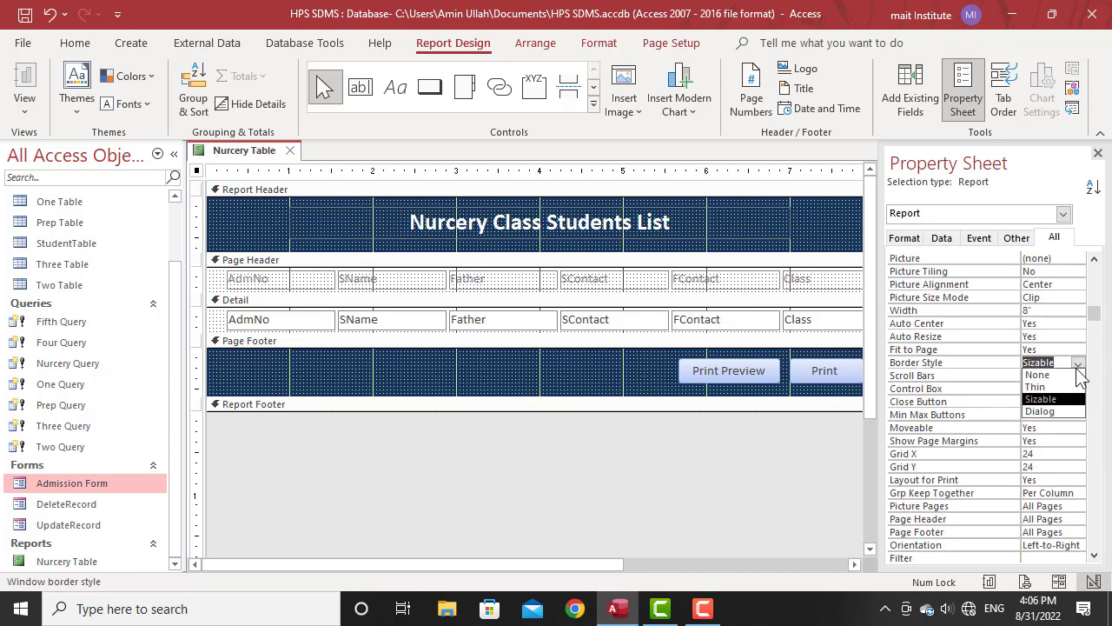
click(1036, 387)
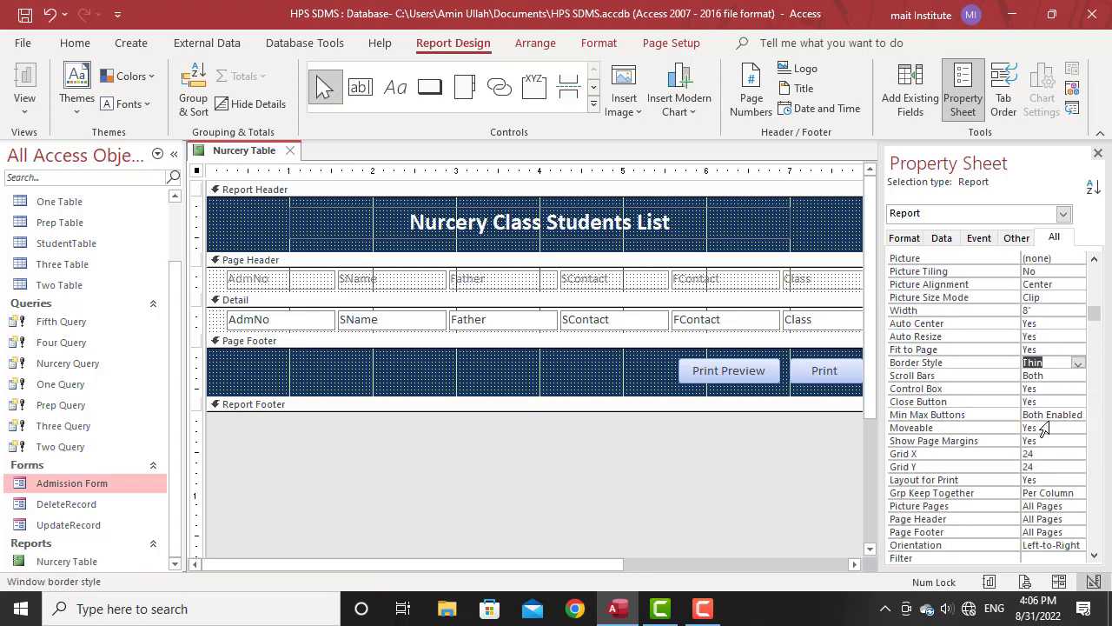
Set Min Max Buttons to None, then run the report to view it.
click(1052, 416)
click(1078, 415)
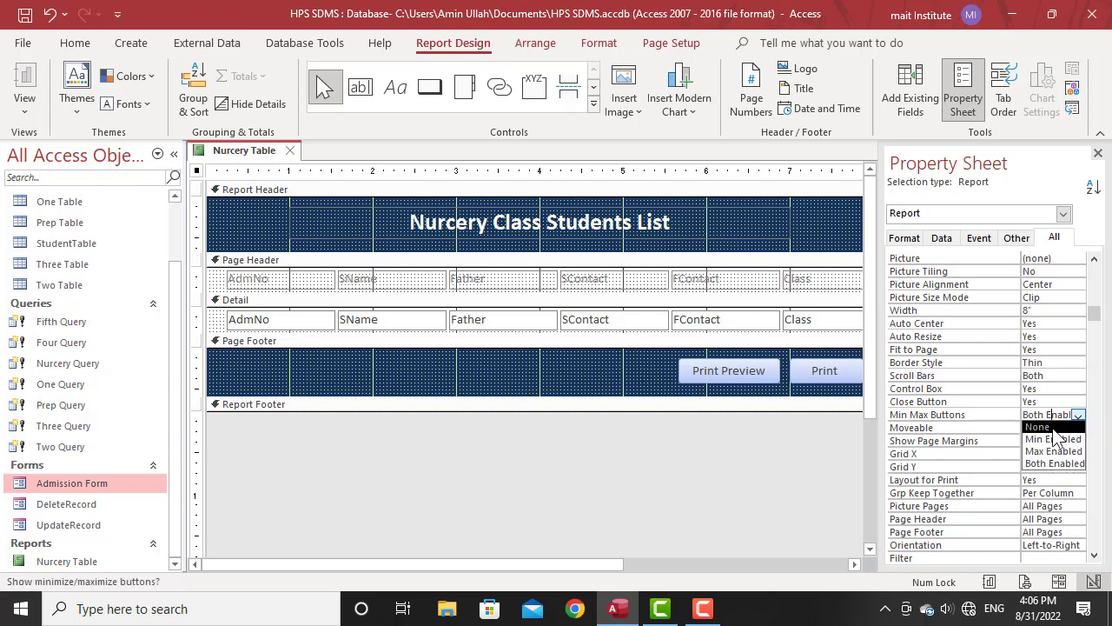
click(1054, 428)
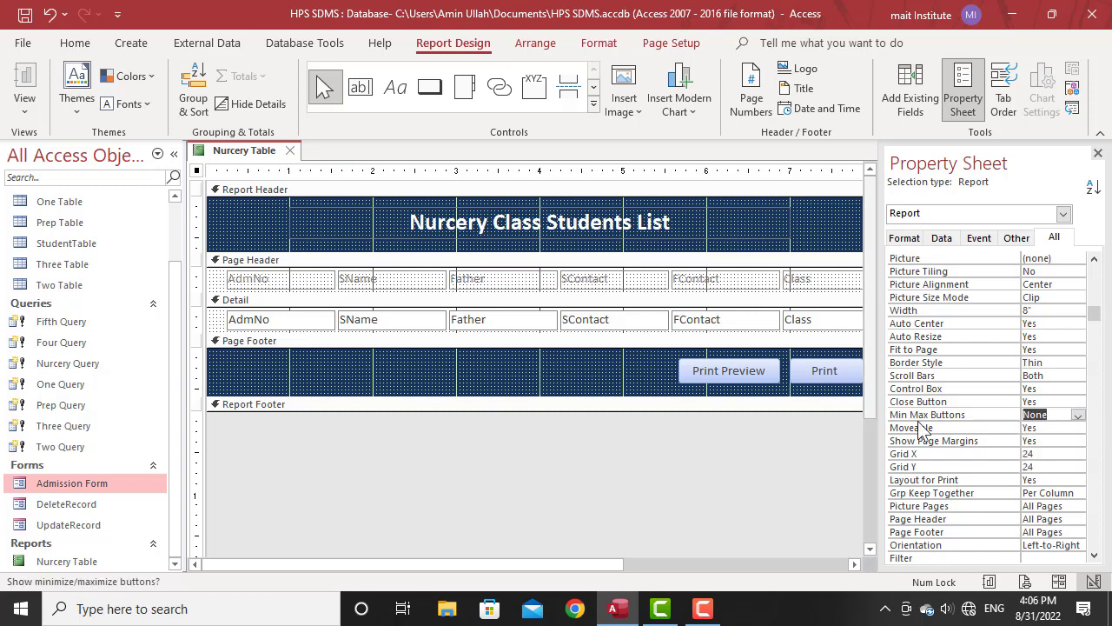
click(1098, 154)
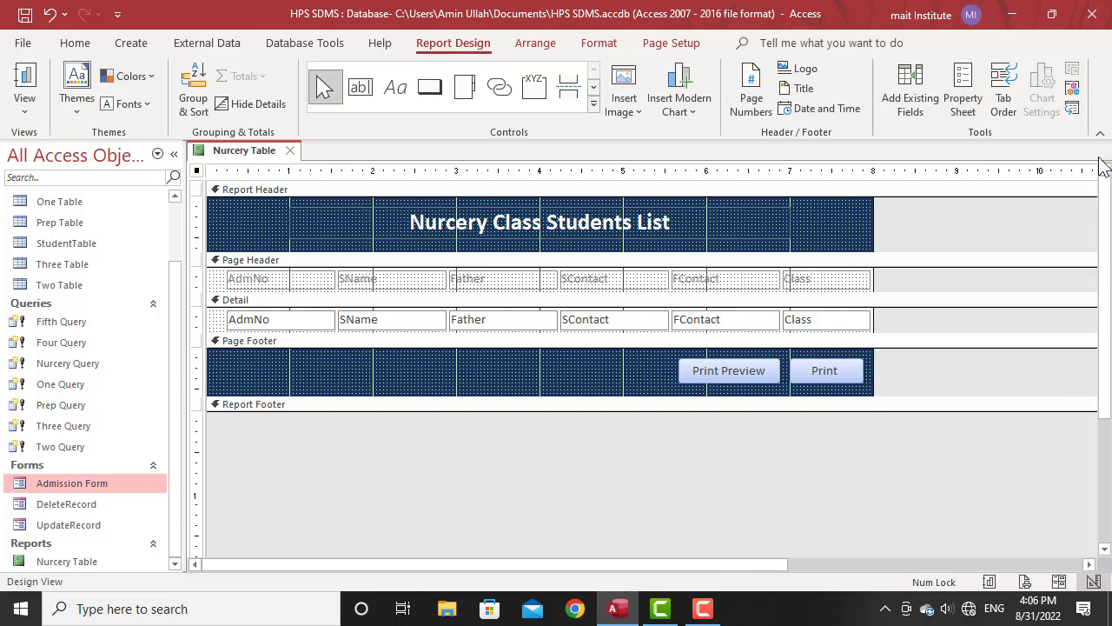
click(24, 83)
Move the pop-up report, return it to Design View, then close and save it.
drag(501, 189, 558, 77)
right_click(625, 351)
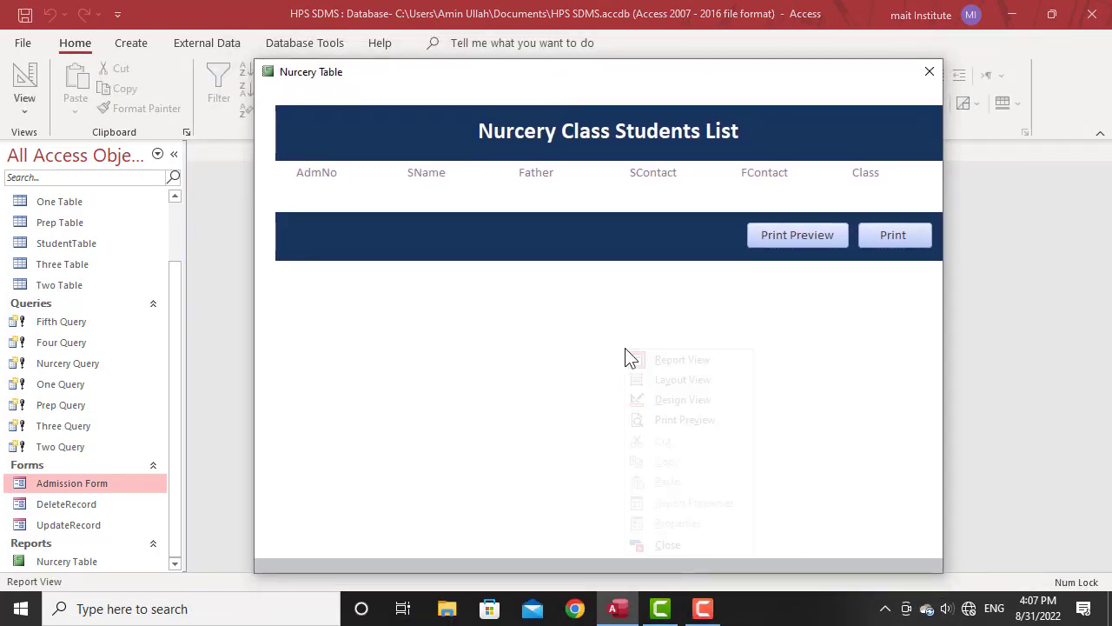
click(671, 399)
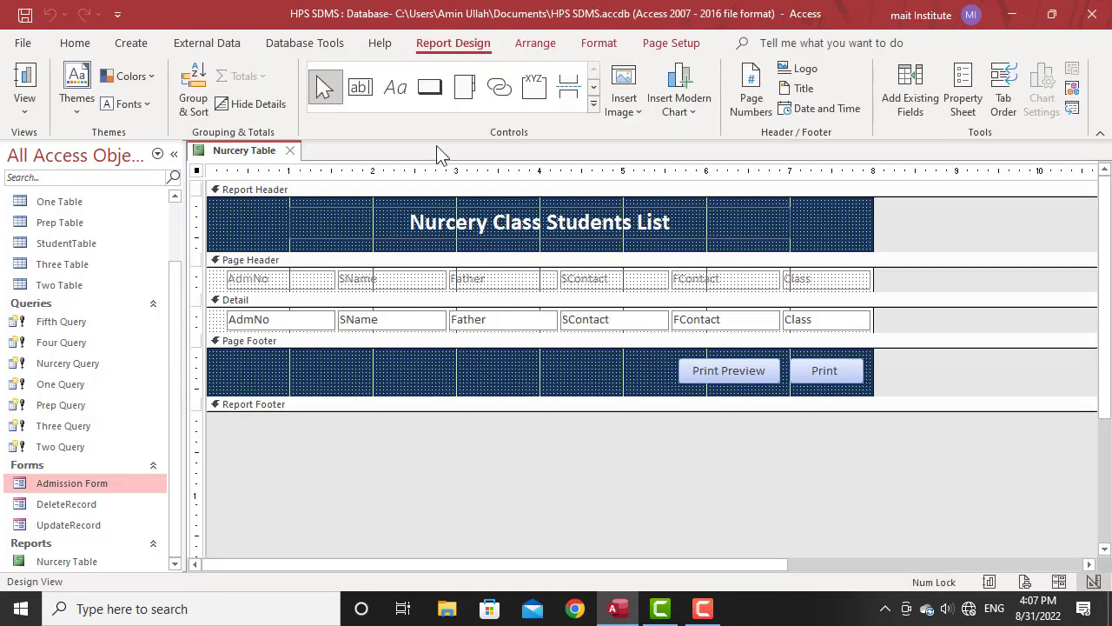
click(289, 150)
click(491, 353)
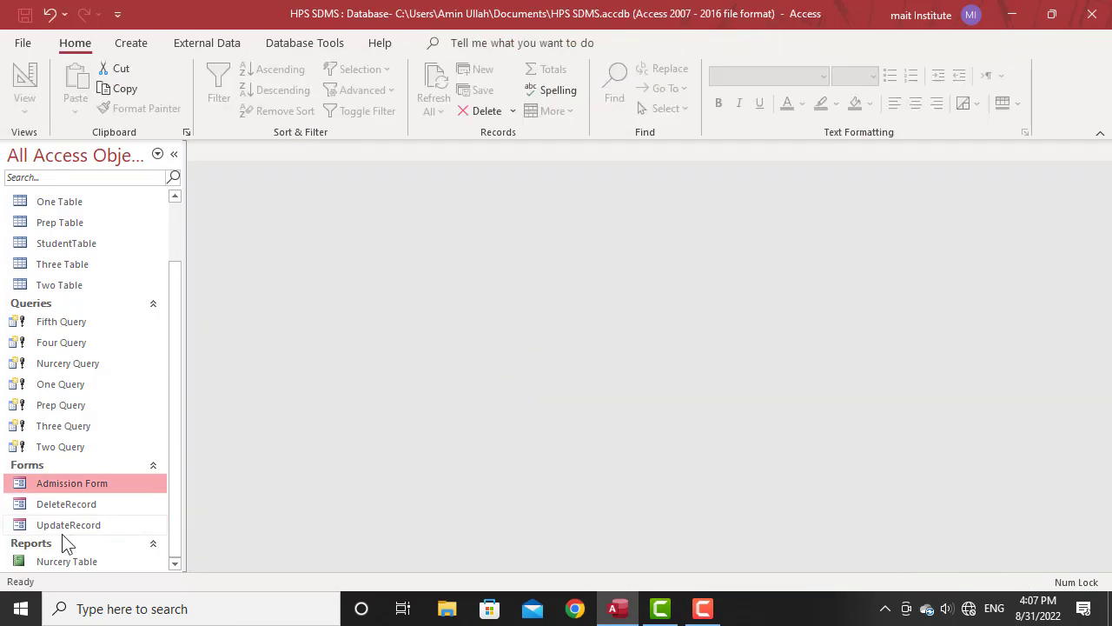
Reopen the Nurcery Table report and test its Print button, dismissing the resulting errors.
double_click(67, 562)
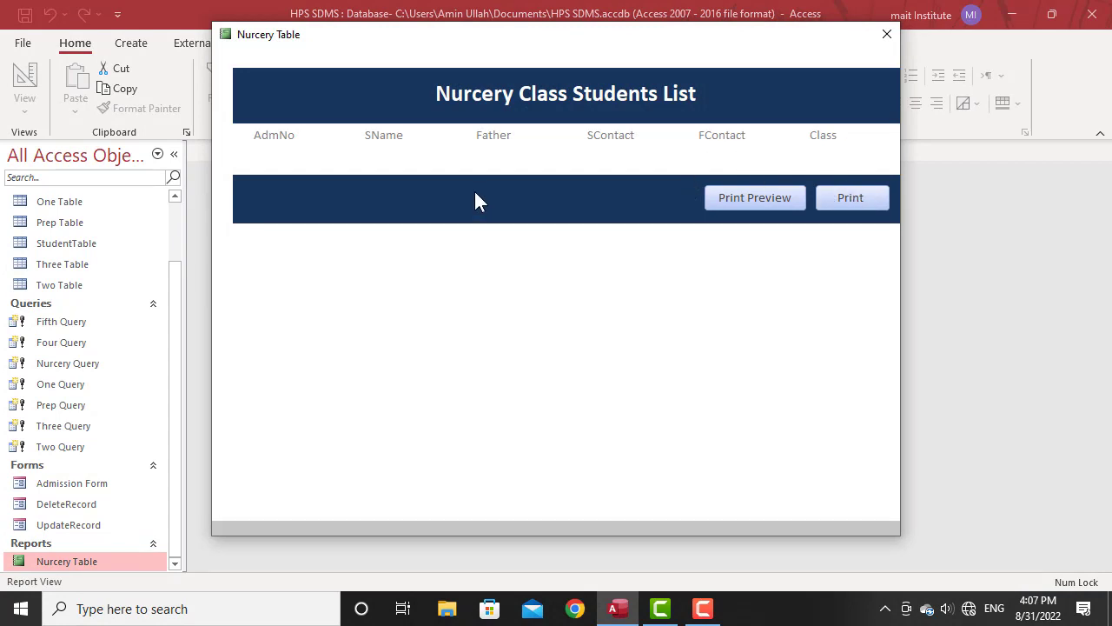
click(863, 204)
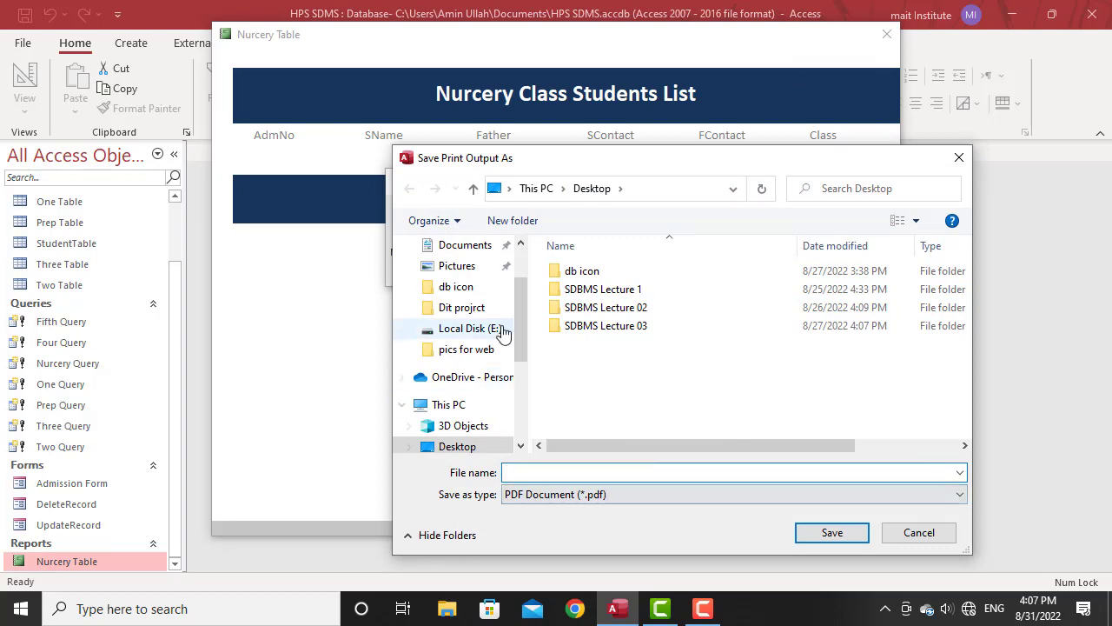
click(919, 532)
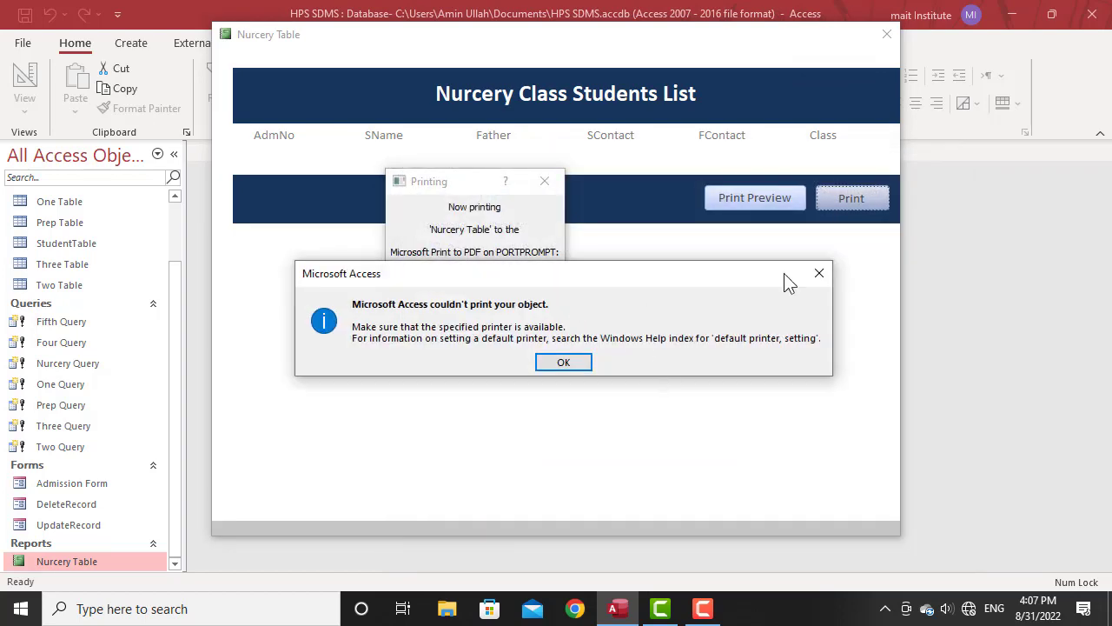
click(826, 274)
click(758, 111)
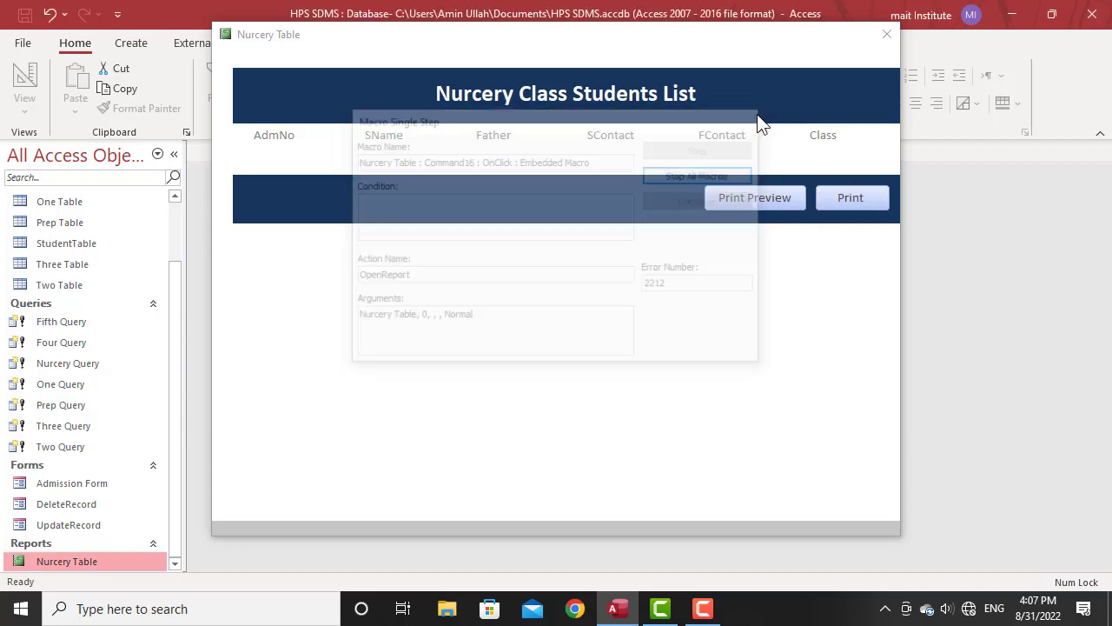
Test the Print Preview button, zooming in and out, then close the preview.
click(761, 198)
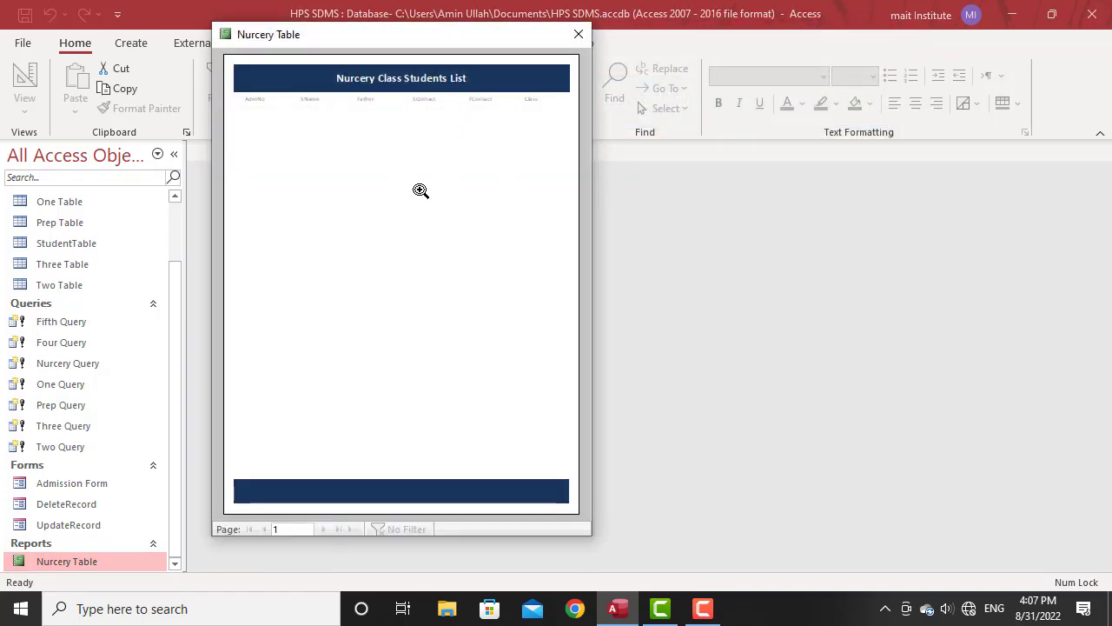
click(423, 192)
click(408, 144)
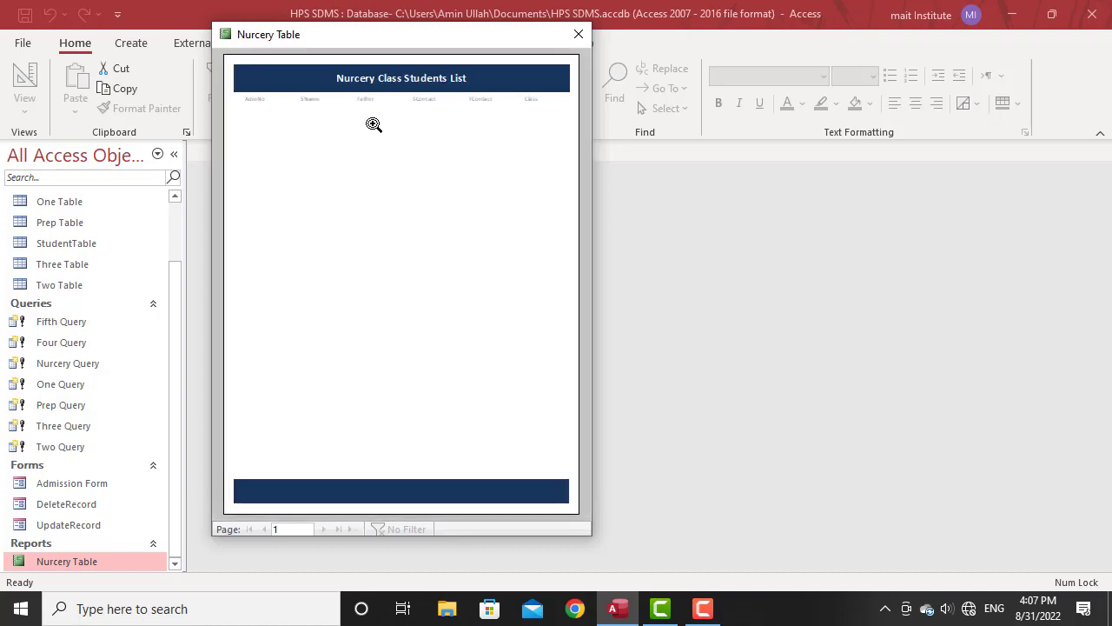
click(578, 34)
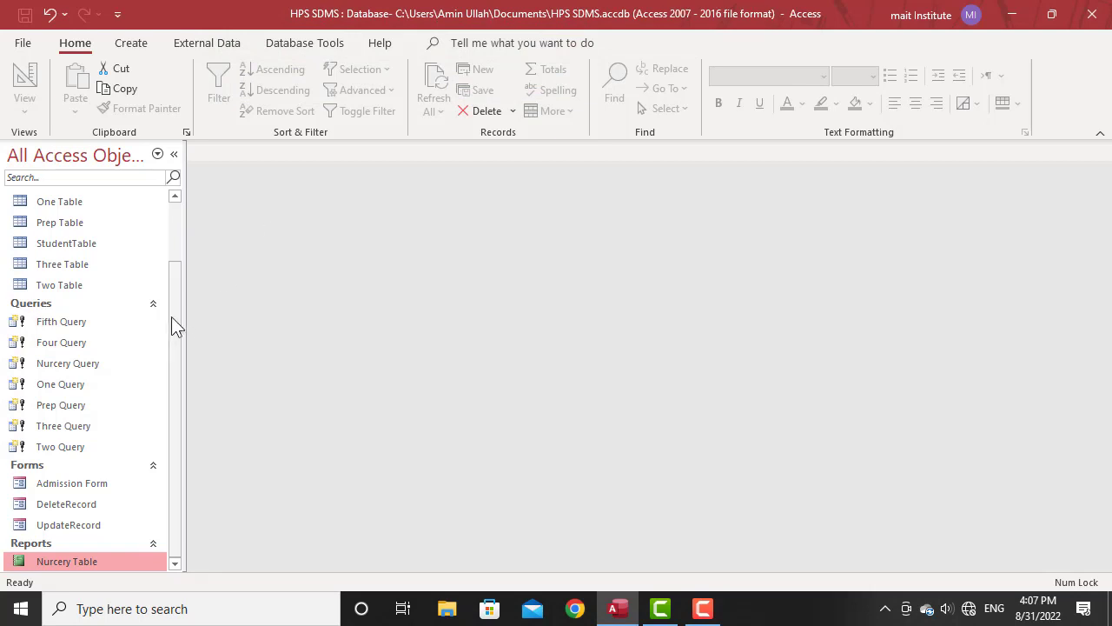
Open the Admission Form, start a new record with 4, and set admission date to today.
scroll(70, 382, up, 2)
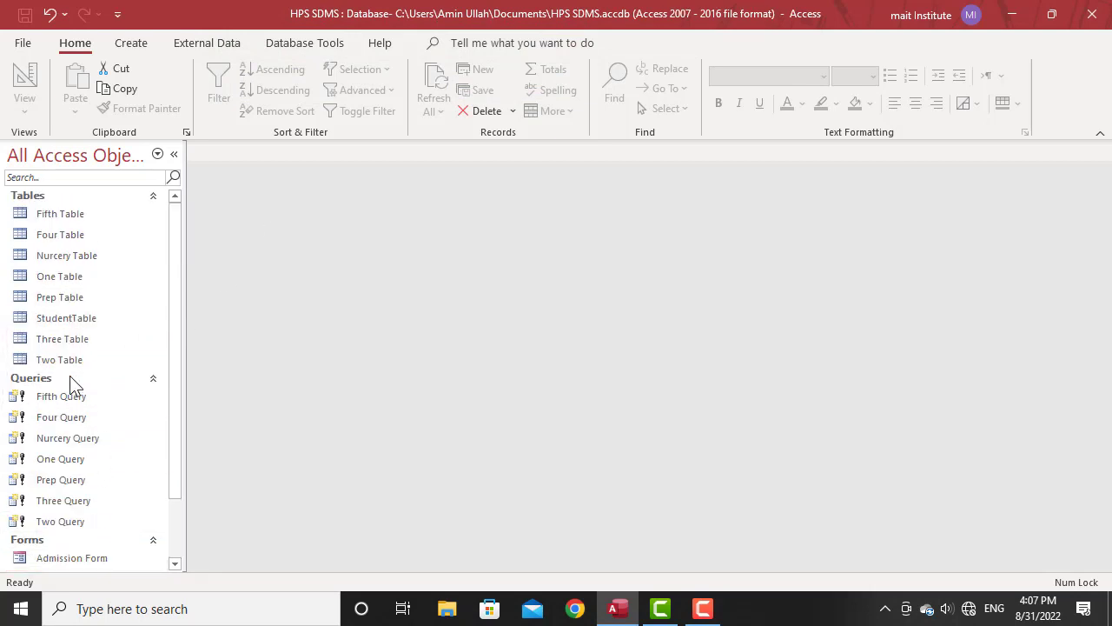
scroll(75, 435, down, 2)
click(64, 485)
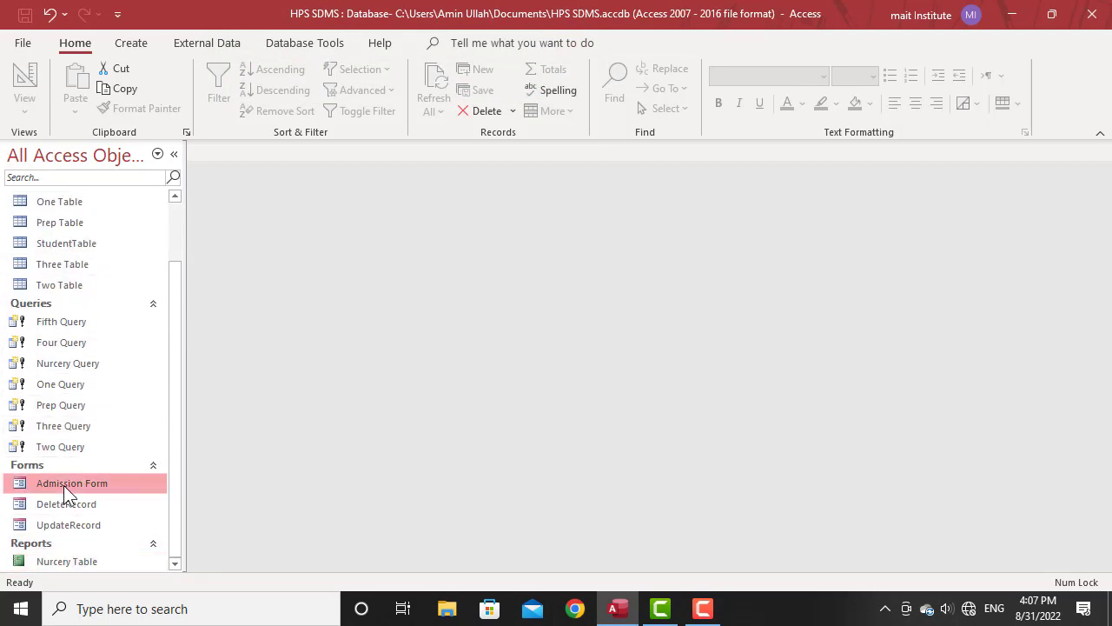
double_click(65, 485)
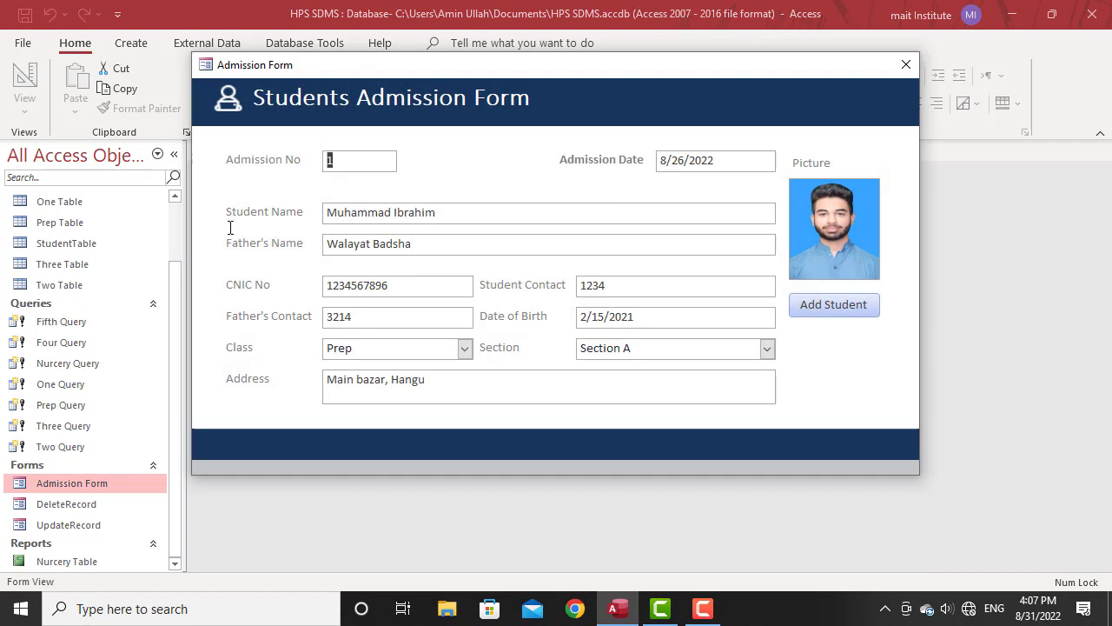
click(830, 309)
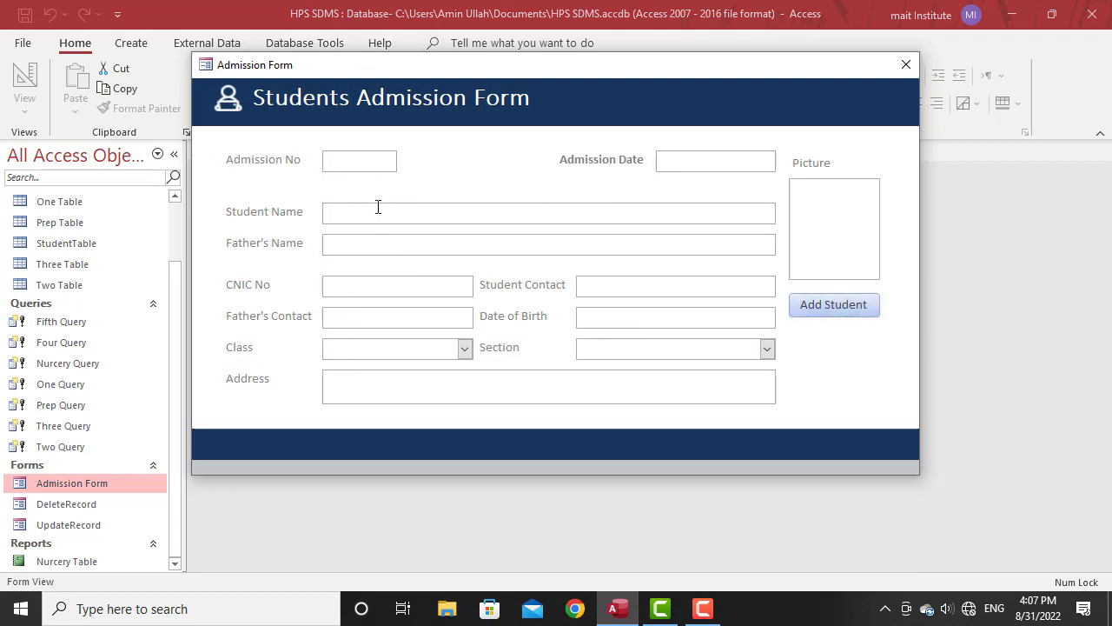
text(4)
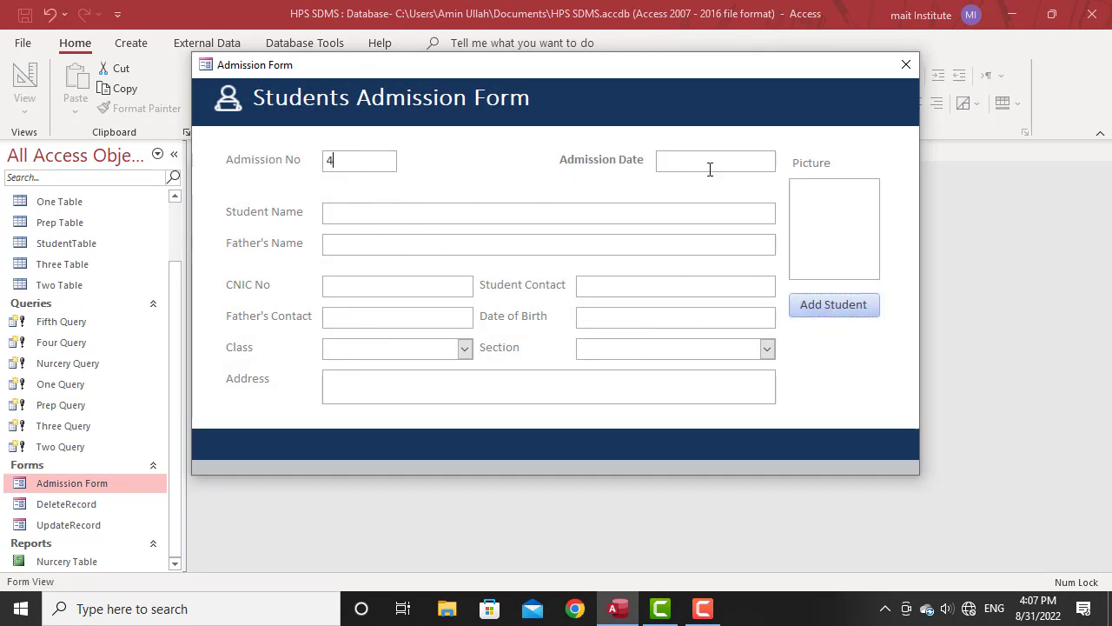
click(784, 158)
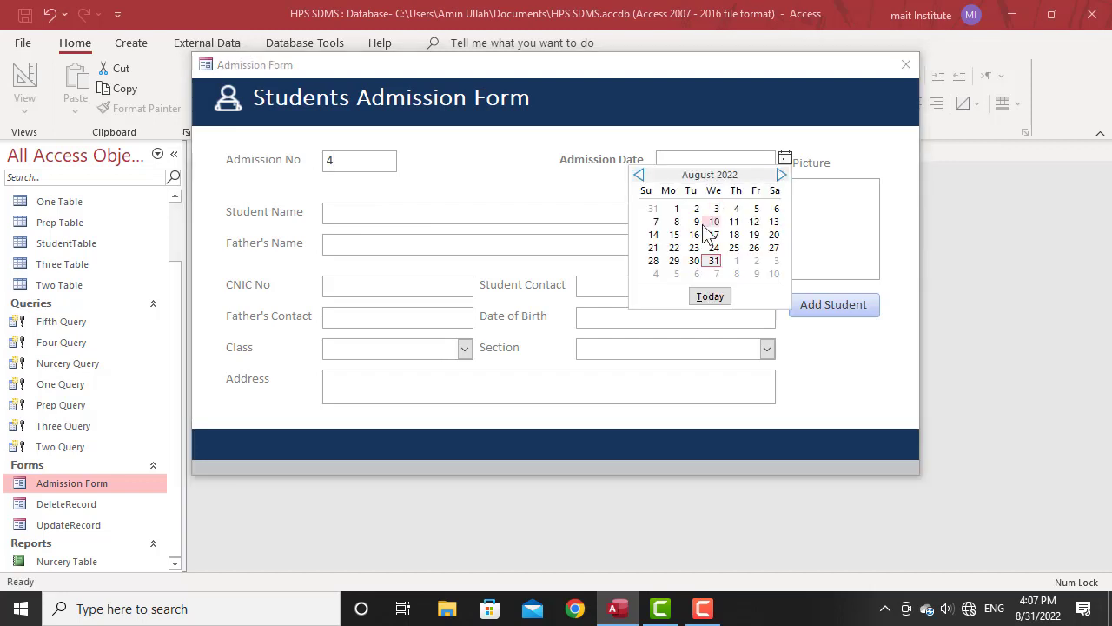
click(713, 297)
Enter the student's name and contact number, and set date of birth to 21 March 2022.
click(348, 215)
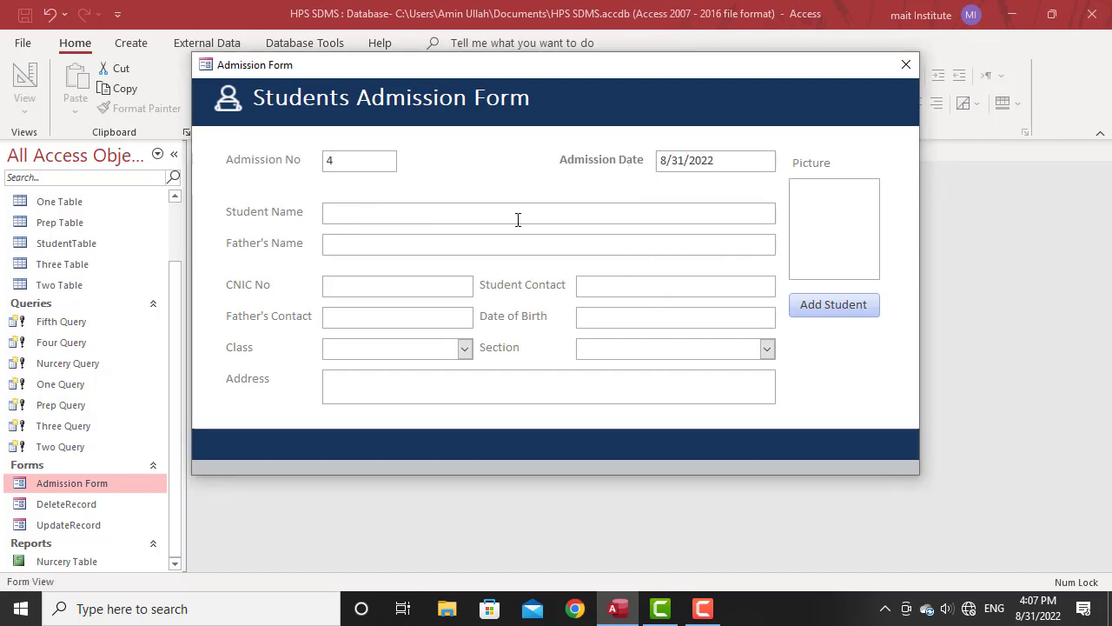
text(Hamid)
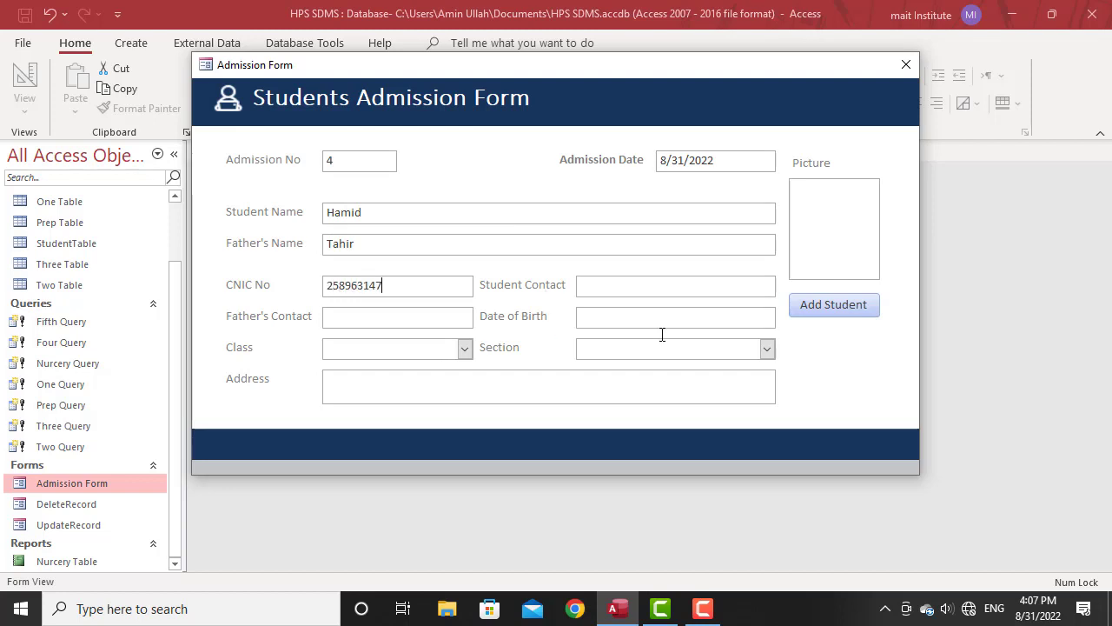
click(770, 288)
text(365)
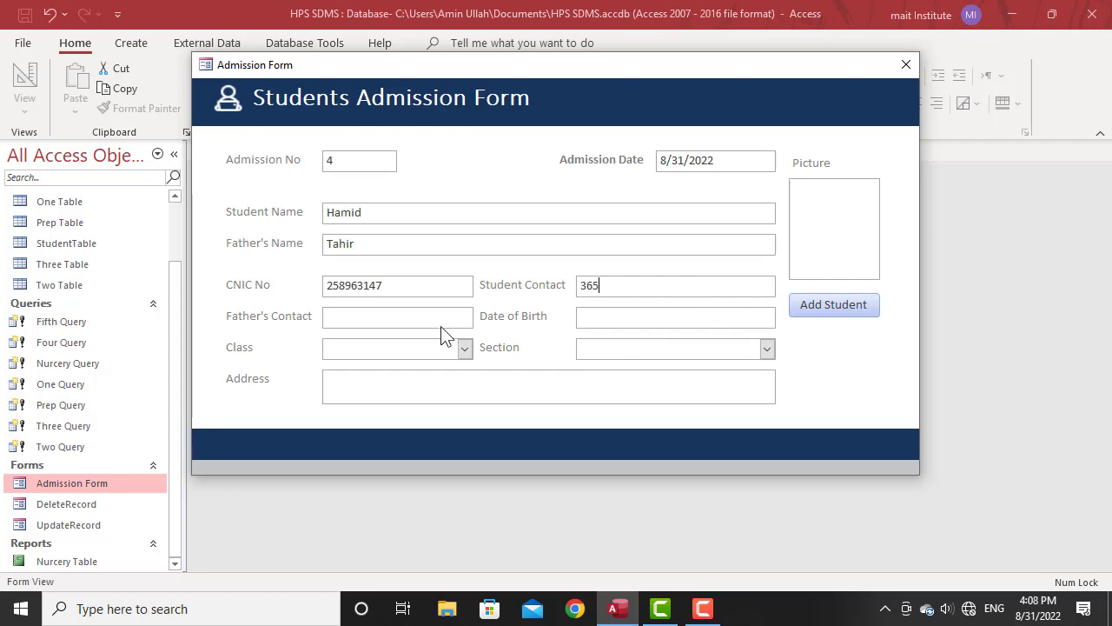
text(985)
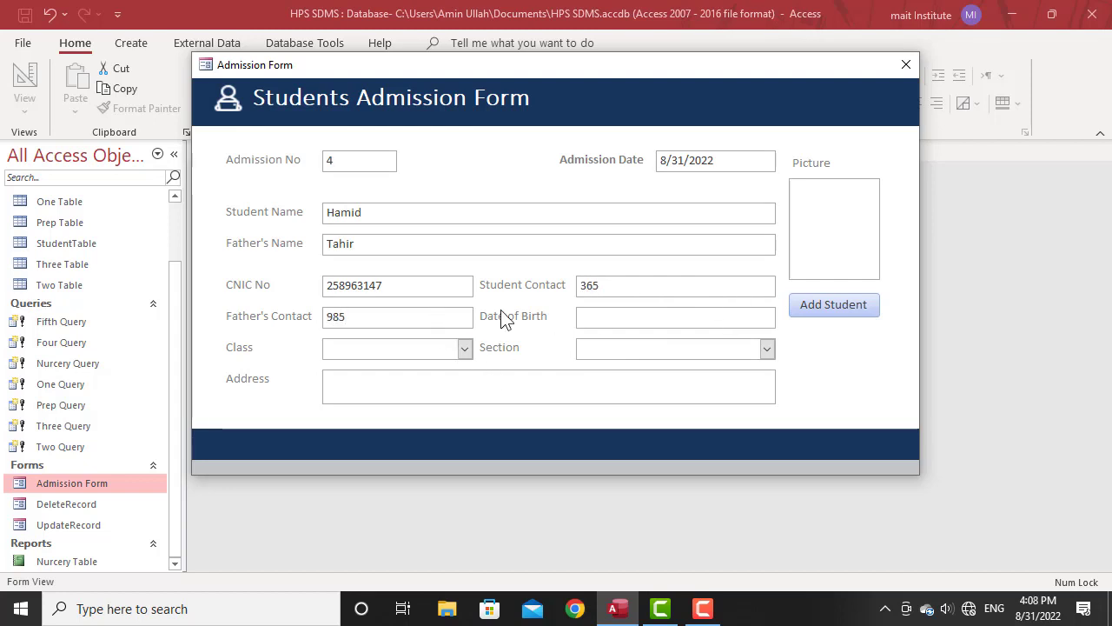
click(784, 316)
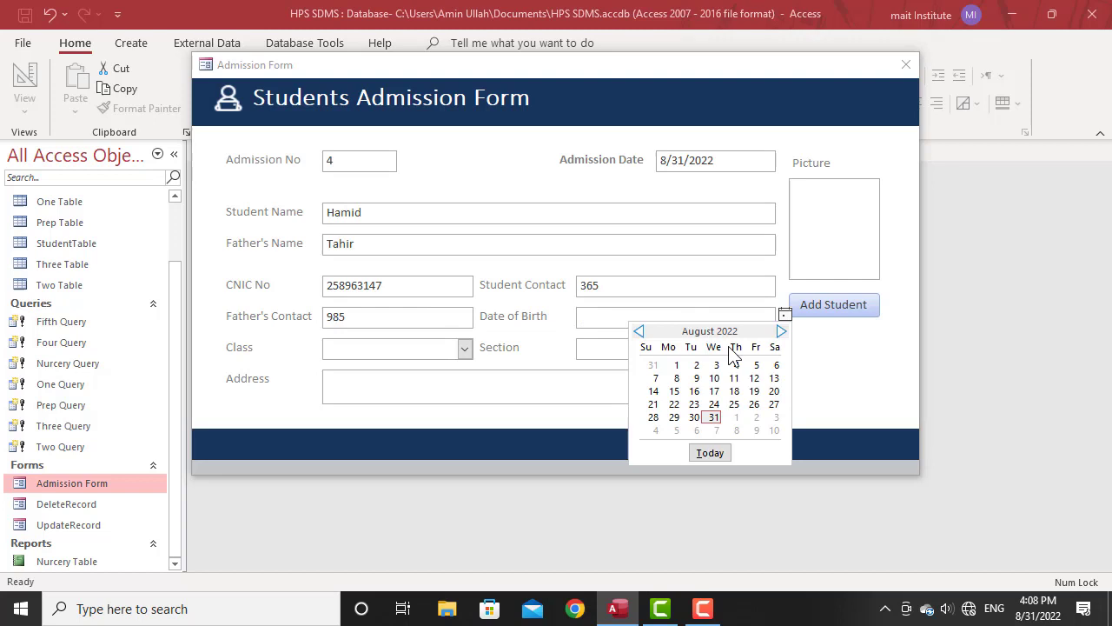
click(638, 331)
click(639, 332)
click(639, 331)
click(639, 331)
click(639, 331)
click(673, 404)
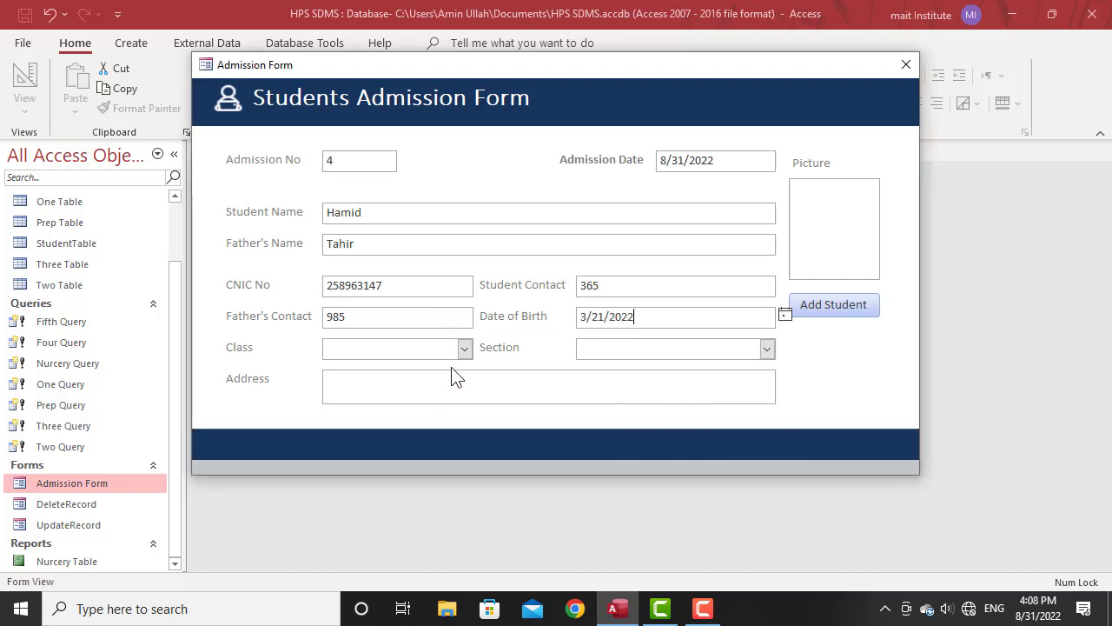
click(464, 347)
Choose class Nurcery and Section A, and enter the student's address.
click(358, 370)
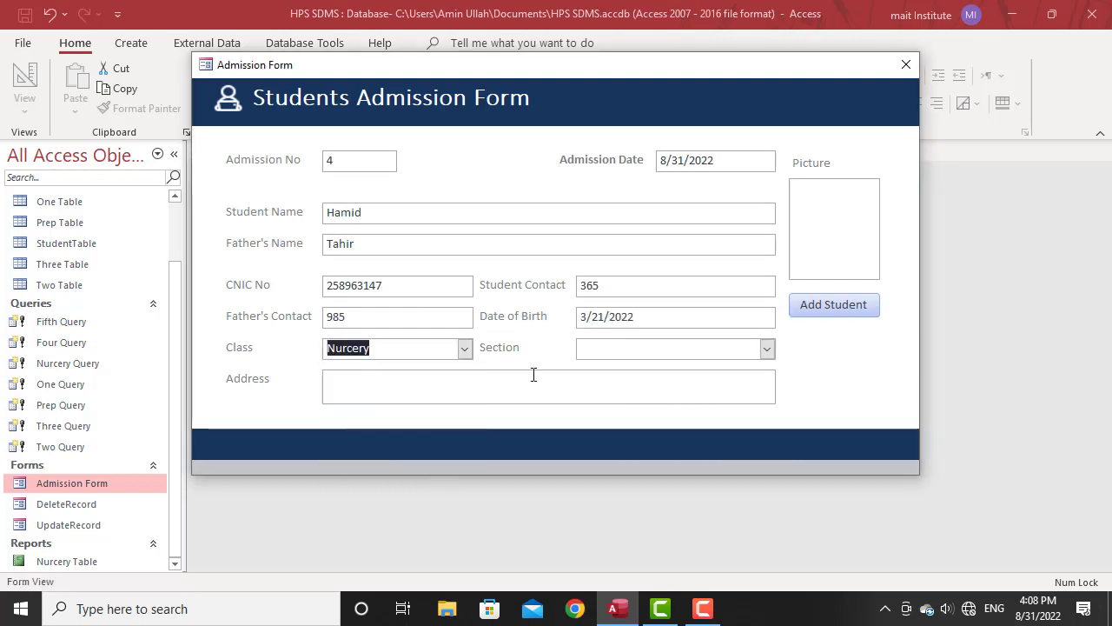
click(767, 348)
click(687, 369)
click(490, 382)
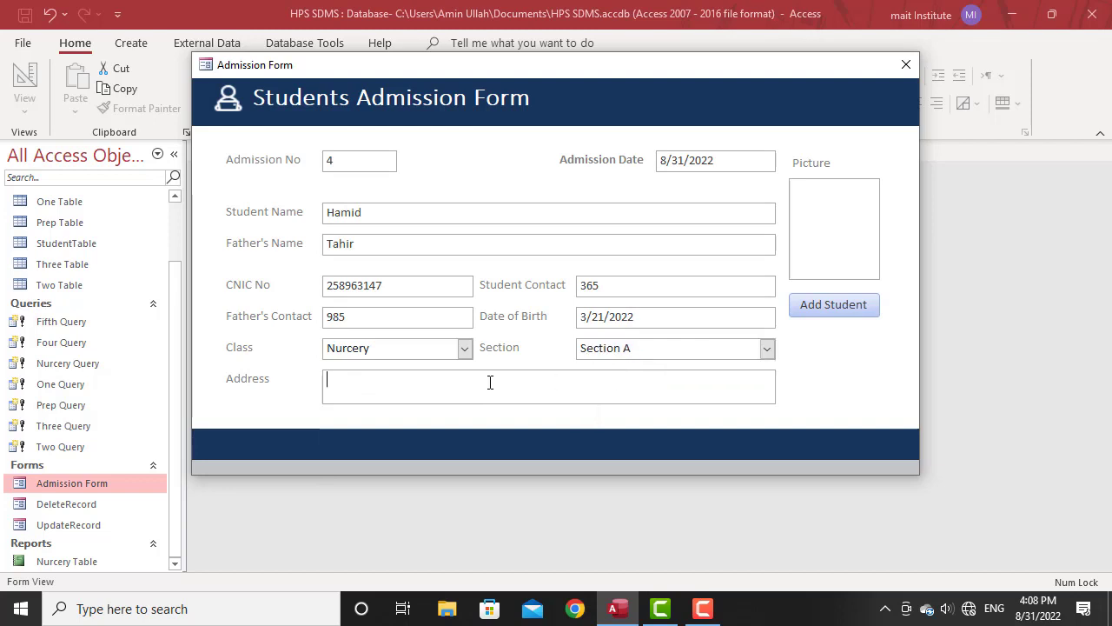
text(Hangu)
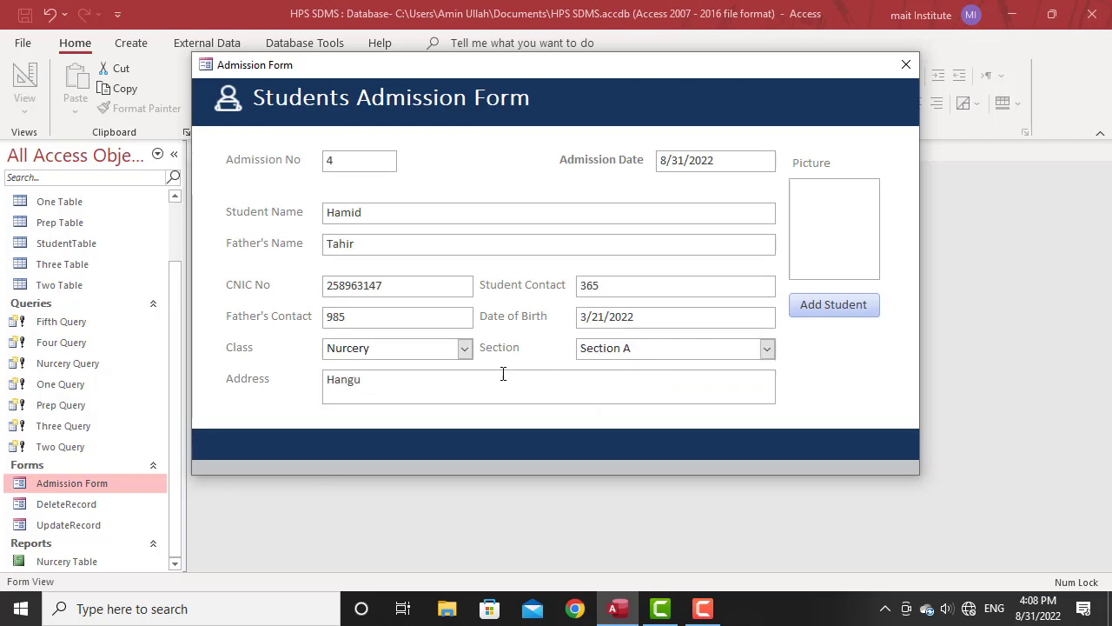
Attach the student's photo file to the picture field.
double_click(852, 184)
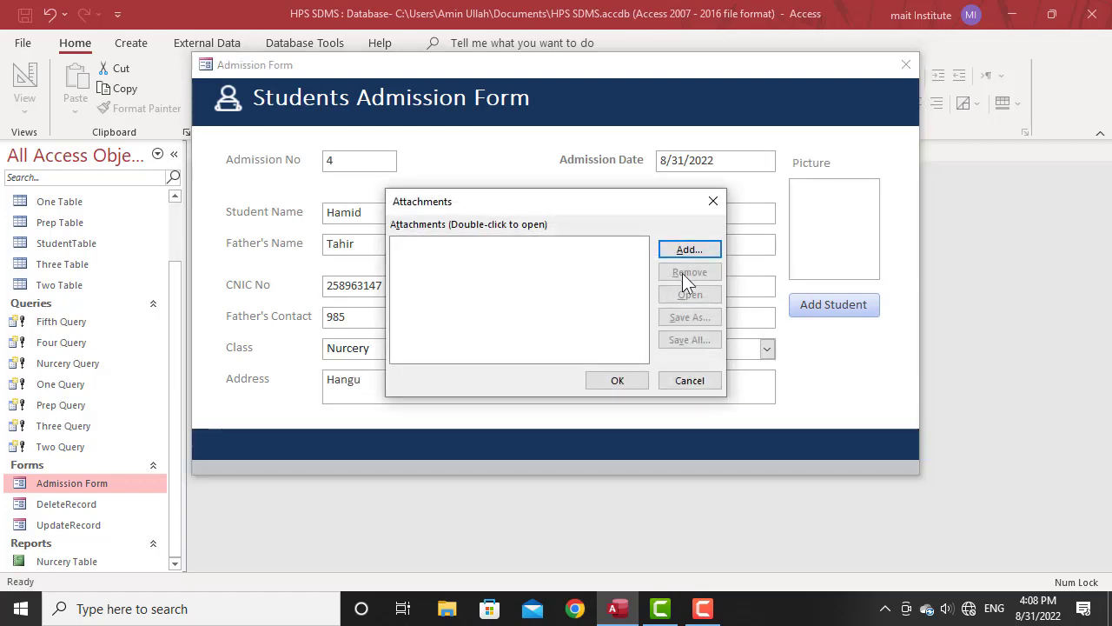
click(689, 250)
click(632, 348)
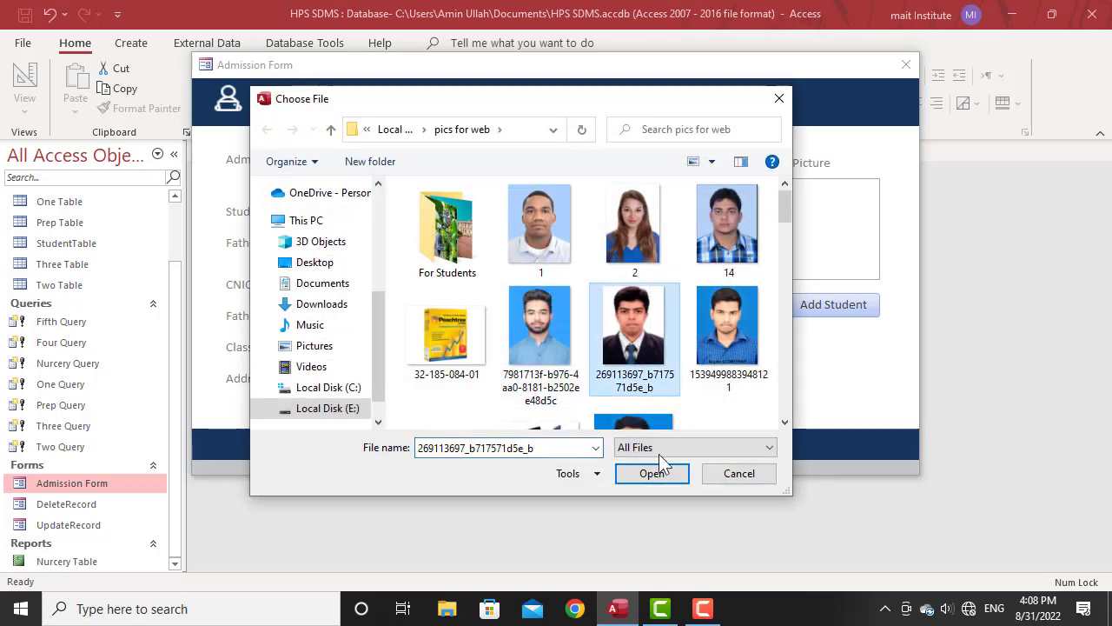
click(663, 469)
click(617, 381)
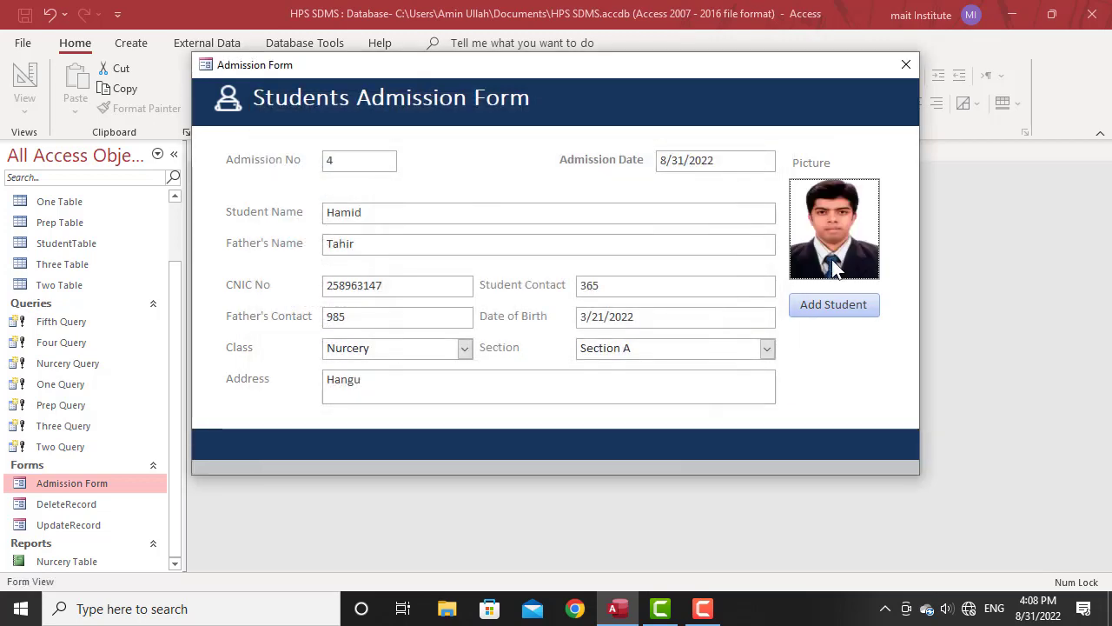
Save the new student record, close the Admission Form, and open the Nurcery Table report.
click(811, 306)
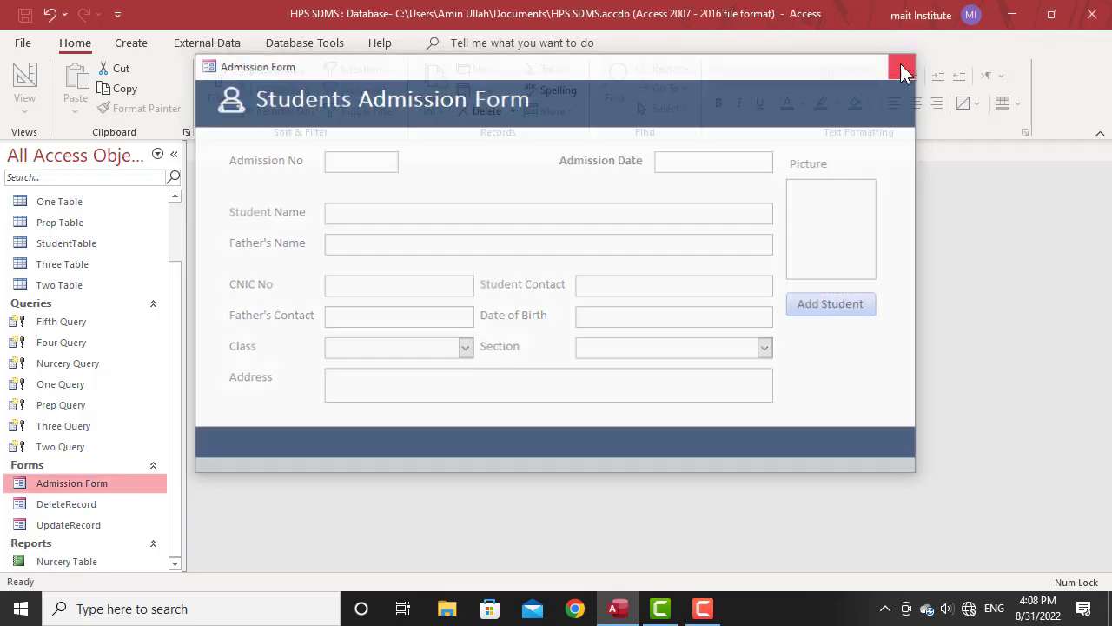
click(905, 65)
double_click(69, 561)
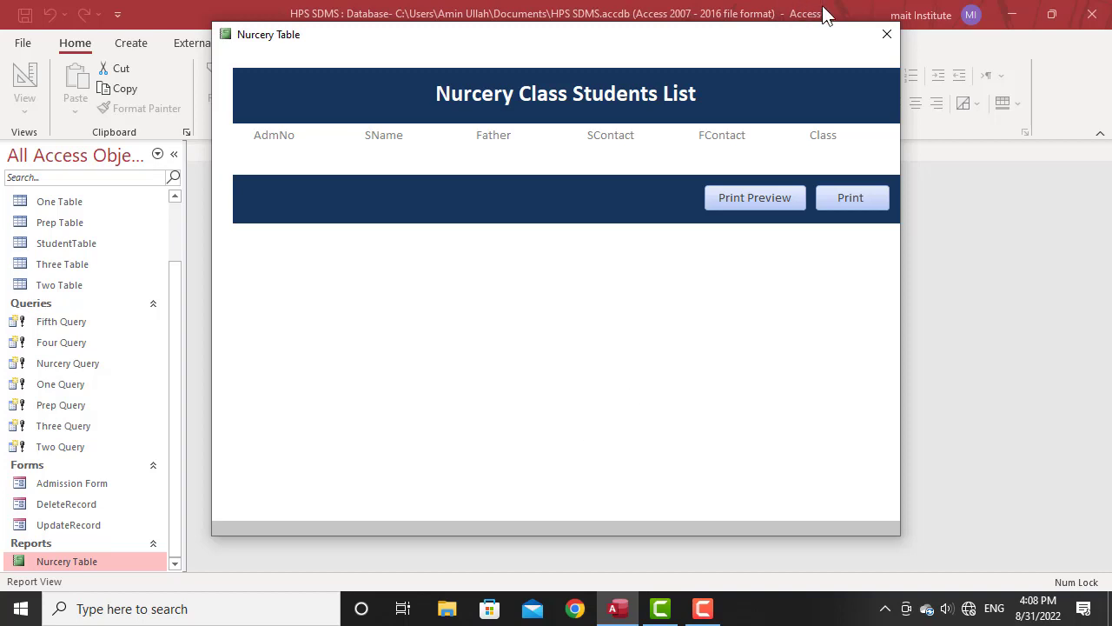
click(887, 34)
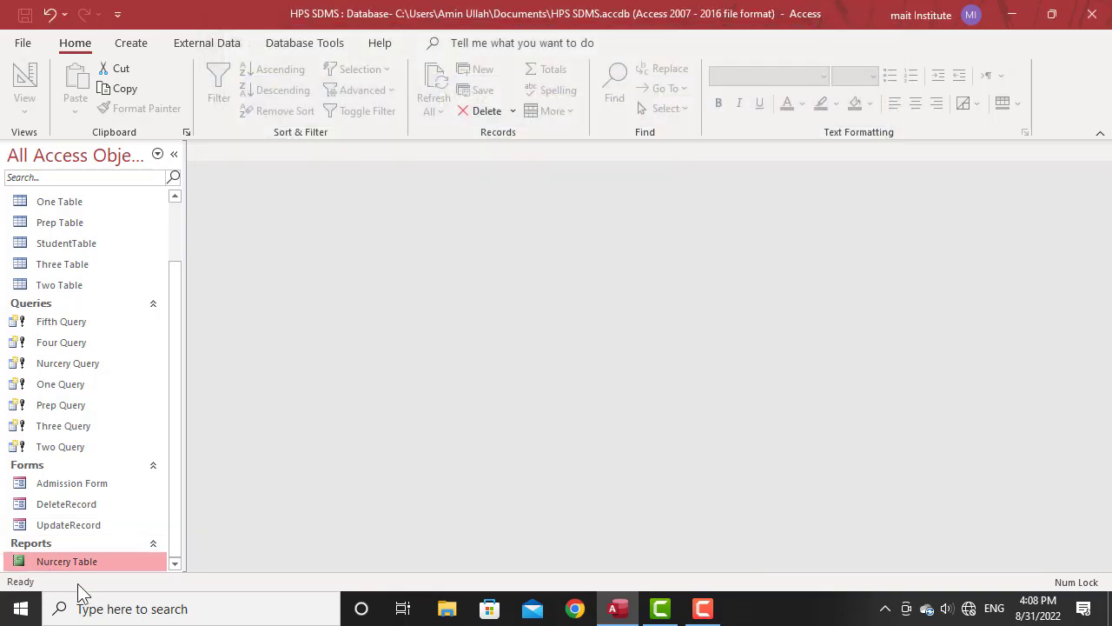
scroll(87, 439, up, 2)
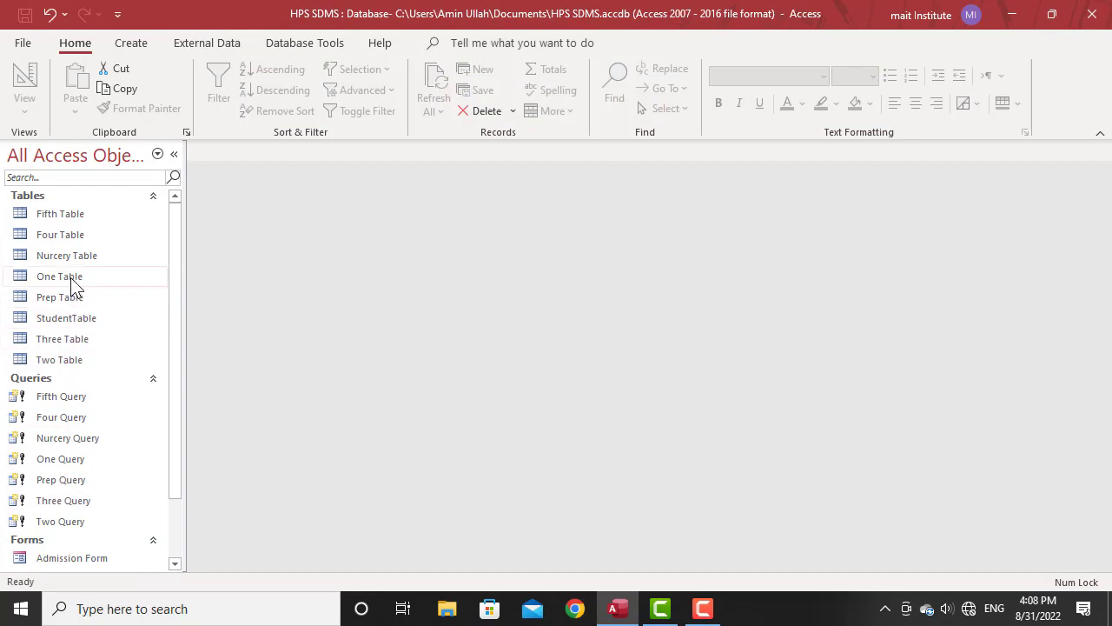
double_click(66, 319)
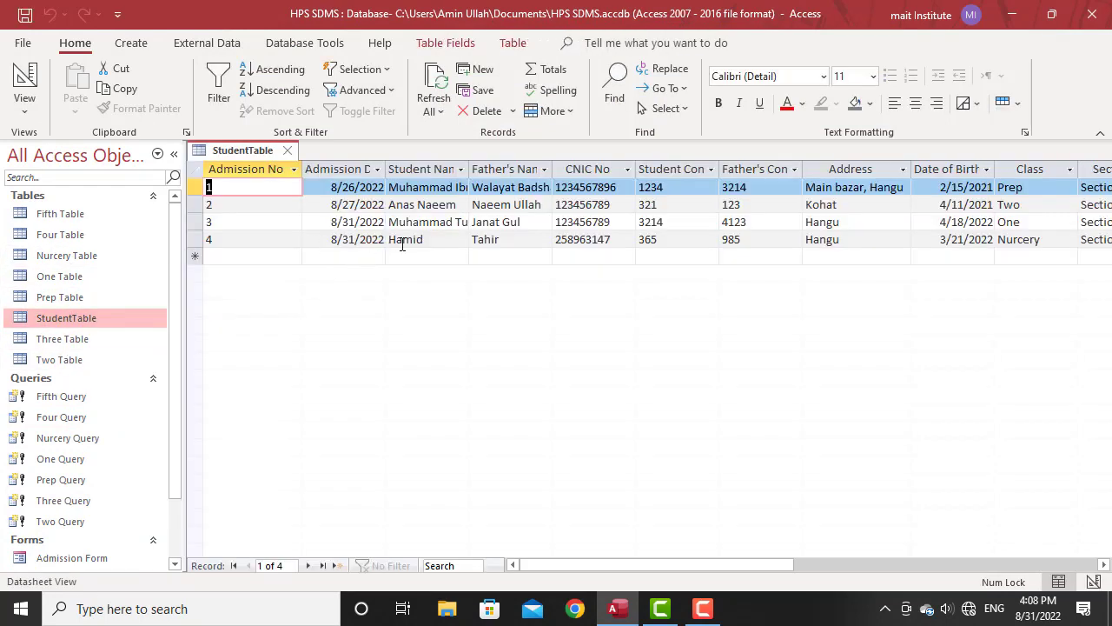
click(287, 151)
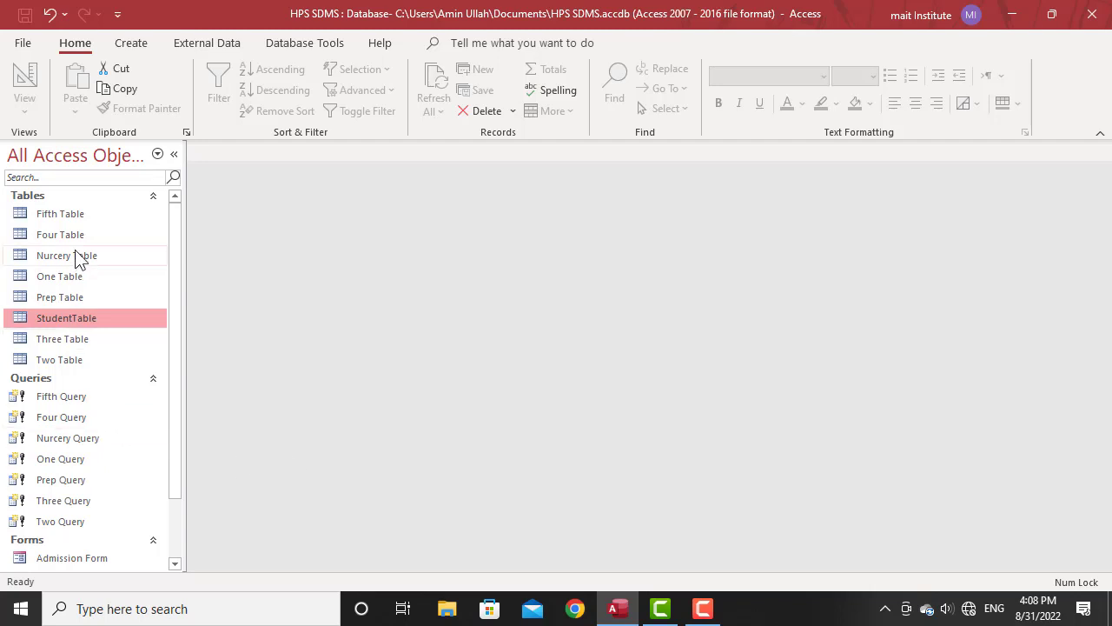
double_click(68, 260)
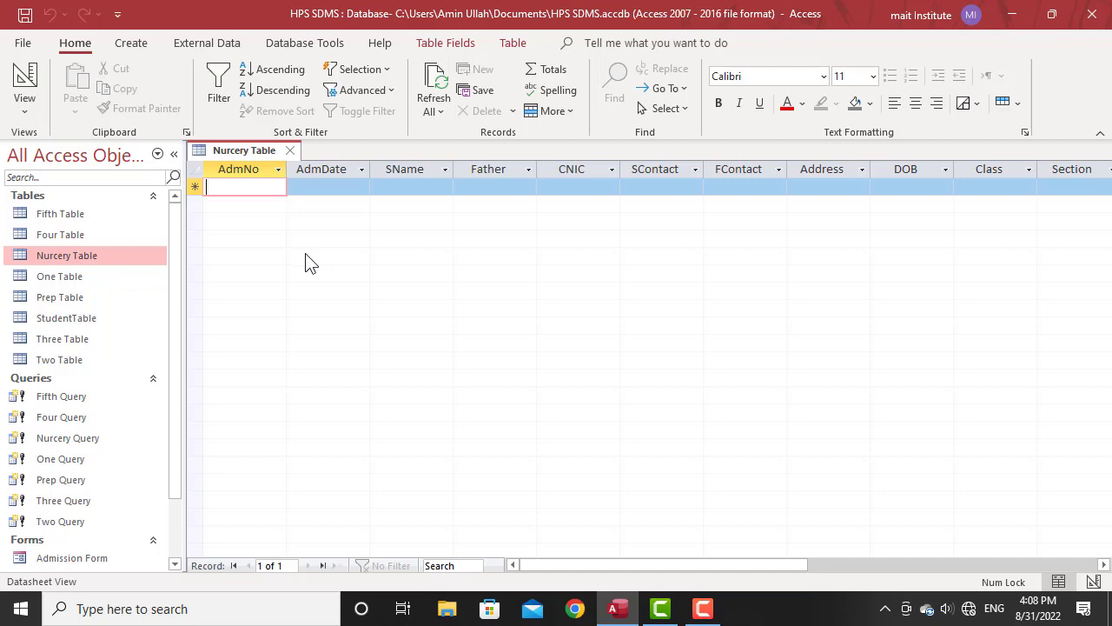
click(291, 149)
scroll(117, 391, down, 1)
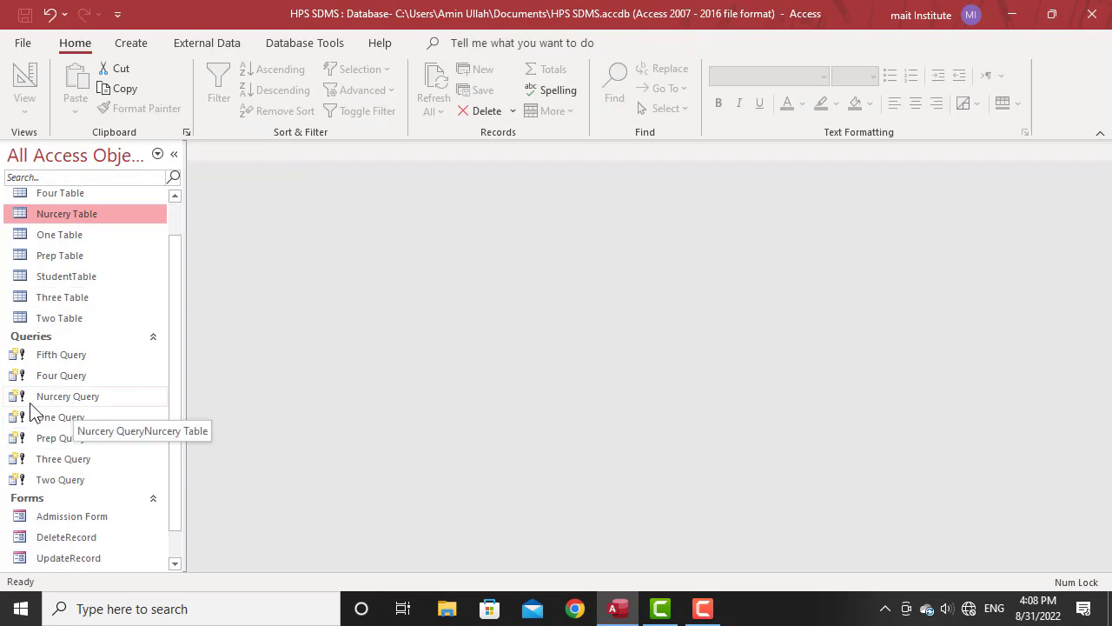
Run the Nurcery Query, confirming replacement of Nurcery Table with 1 row.
double_click(111, 402)
click(491, 362)
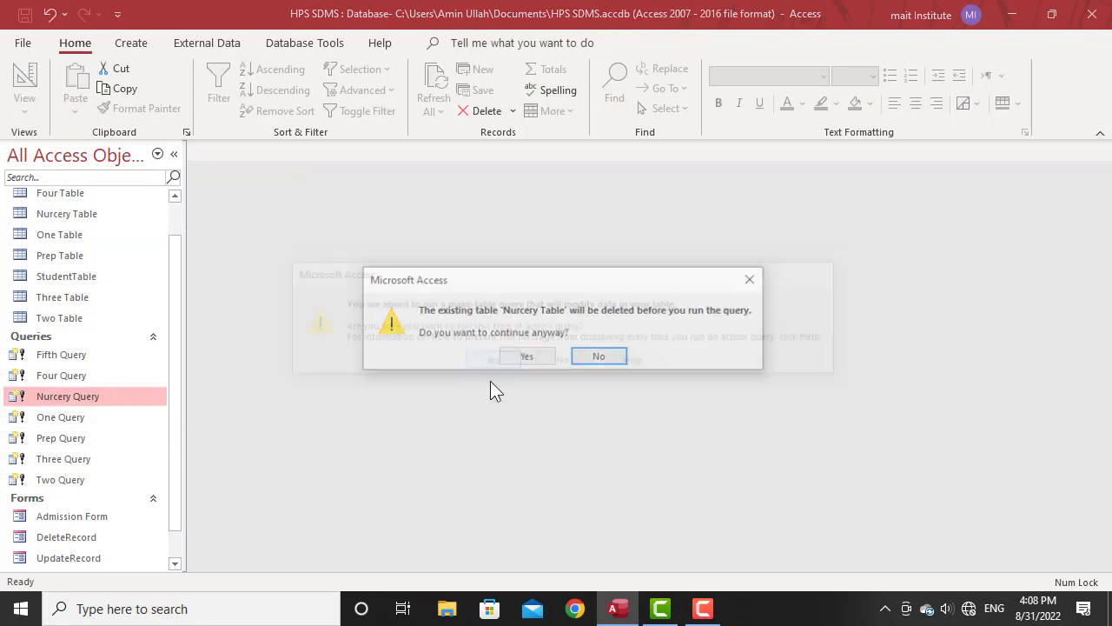
click(528, 363)
click(530, 364)
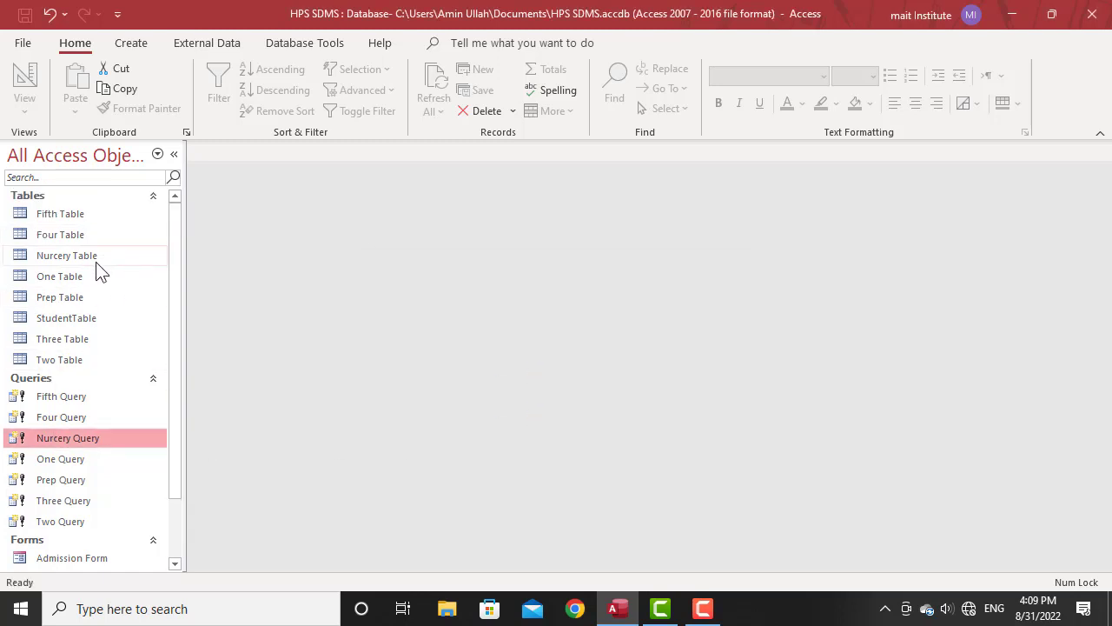
Check the refreshed Nurcery Table, then open the Nurcery Table report and print it.
double_click(86, 255)
click(289, 150)
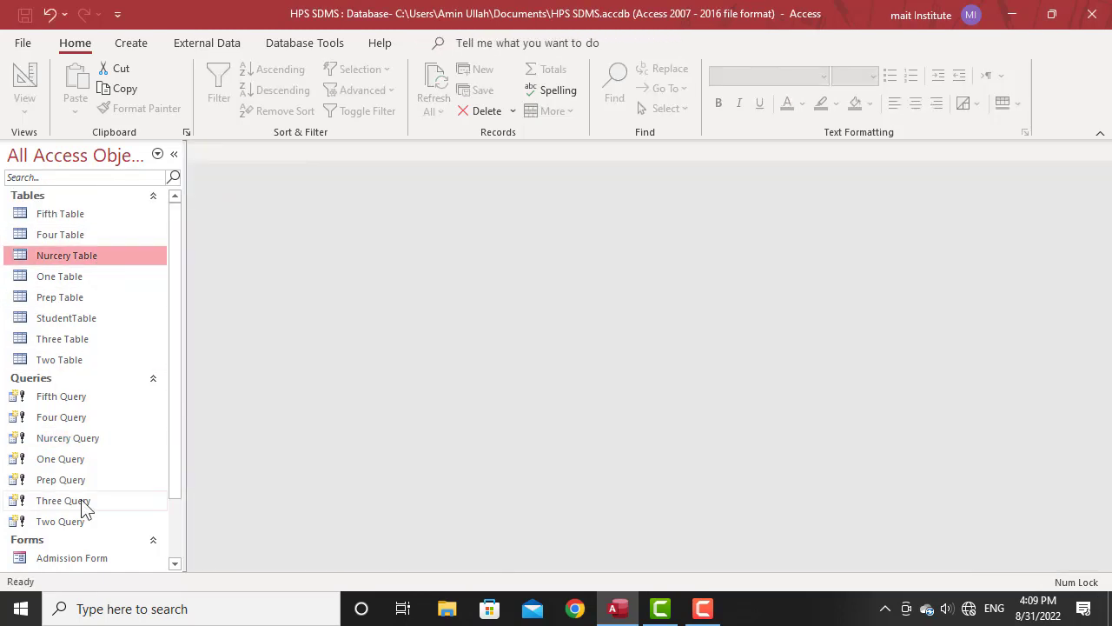
scroll(79, 512, down, 2)
click(76, 563)
double_click(77, 561)
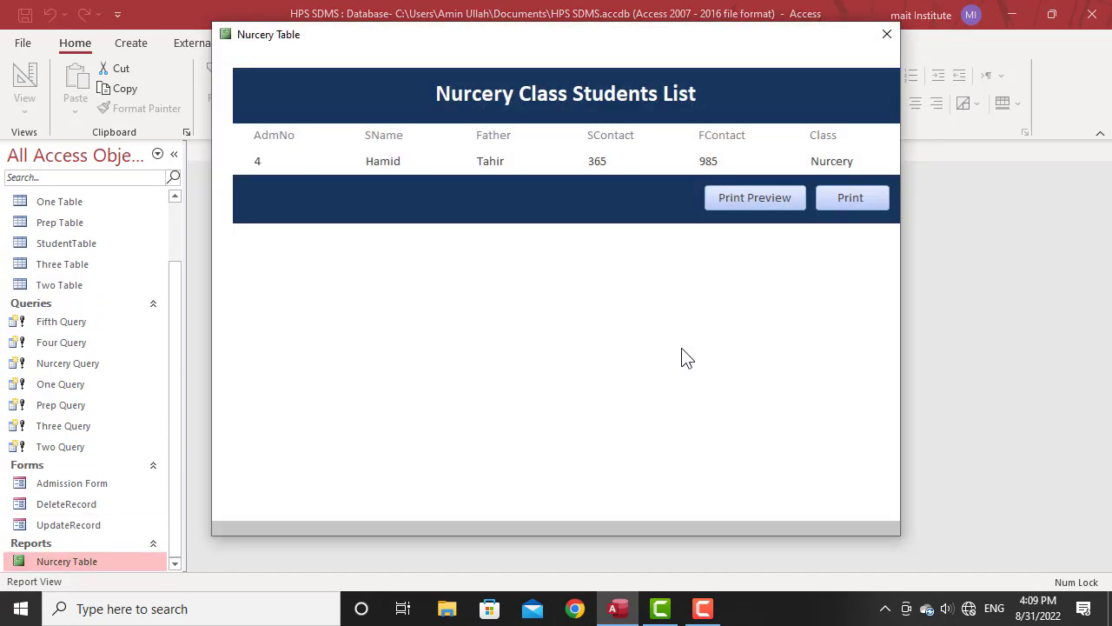
click(841, 198)
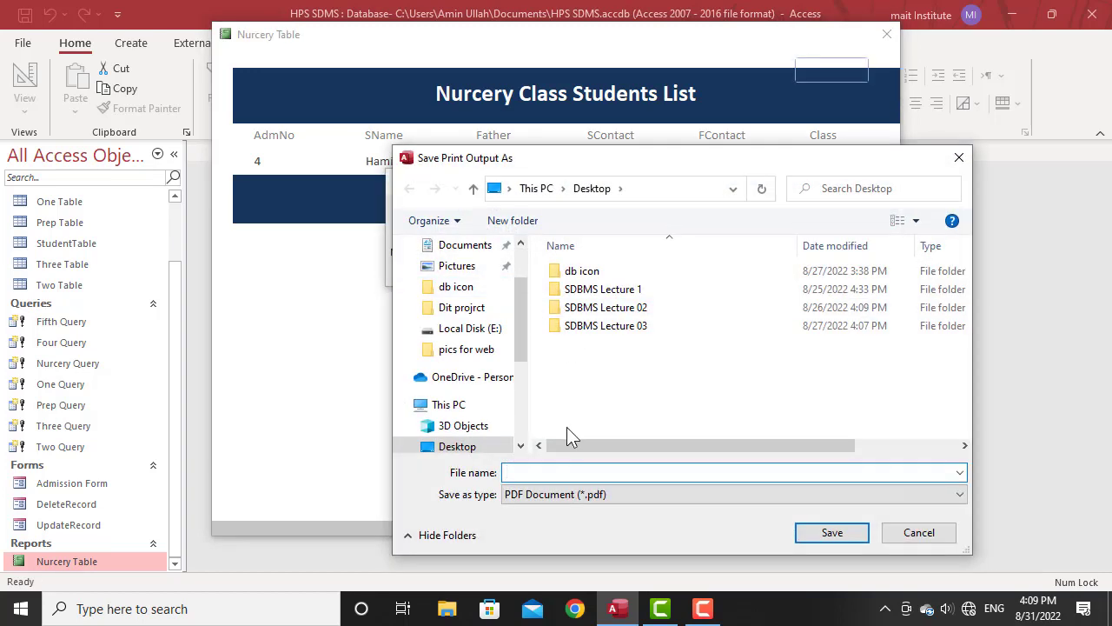
Save the printout as test.pdf on the Desktop, then close the report and minimize Access.
scroll(452, 365, up, 2)
click(445, 285)
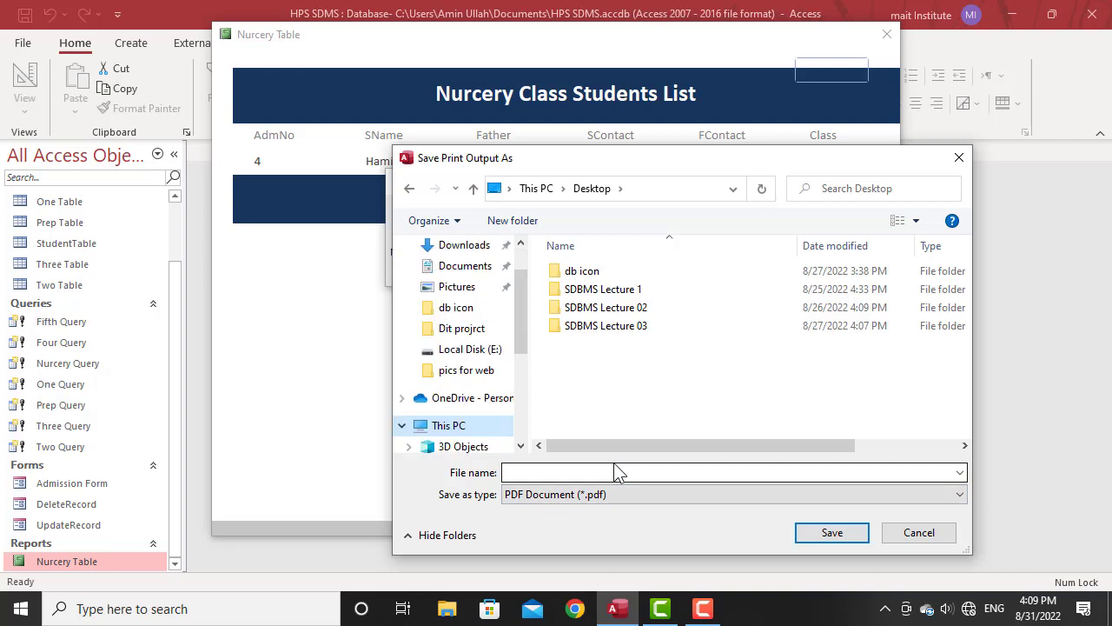
scroll(434, 313, up, 1)
click(452, 259)
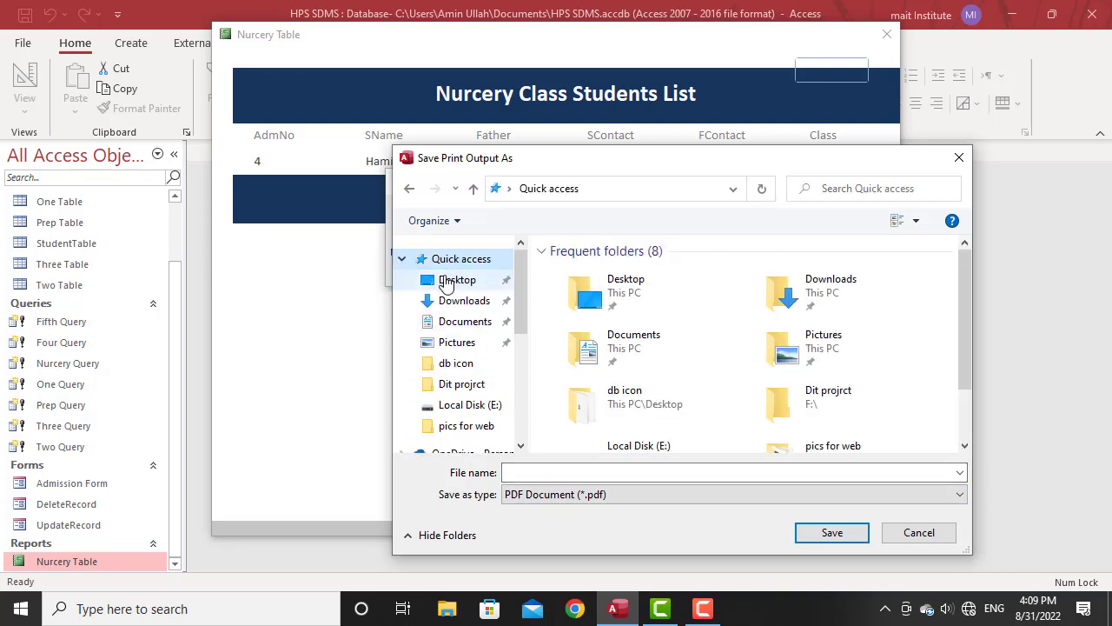
click(445, 282)
click(565, 474)
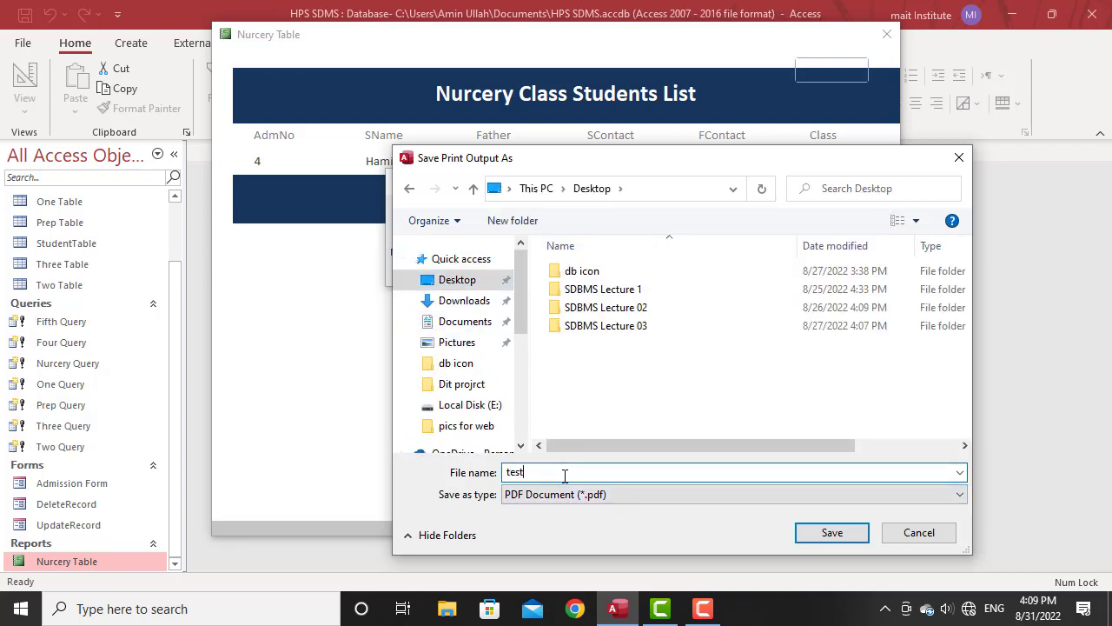
text(test)
click(813, 533)
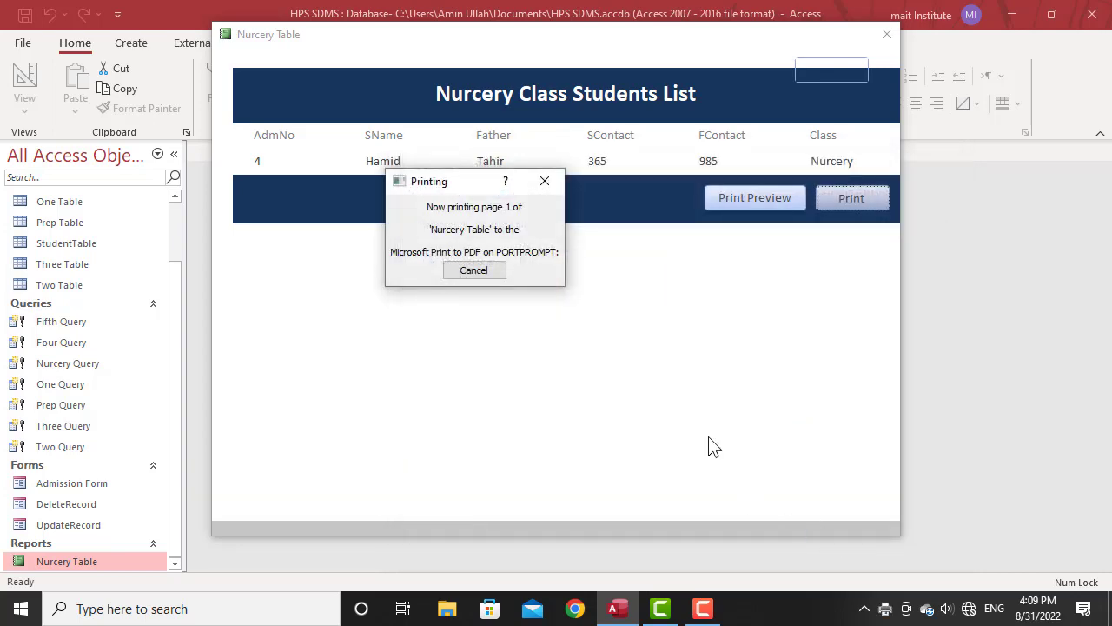
click(887, 36)
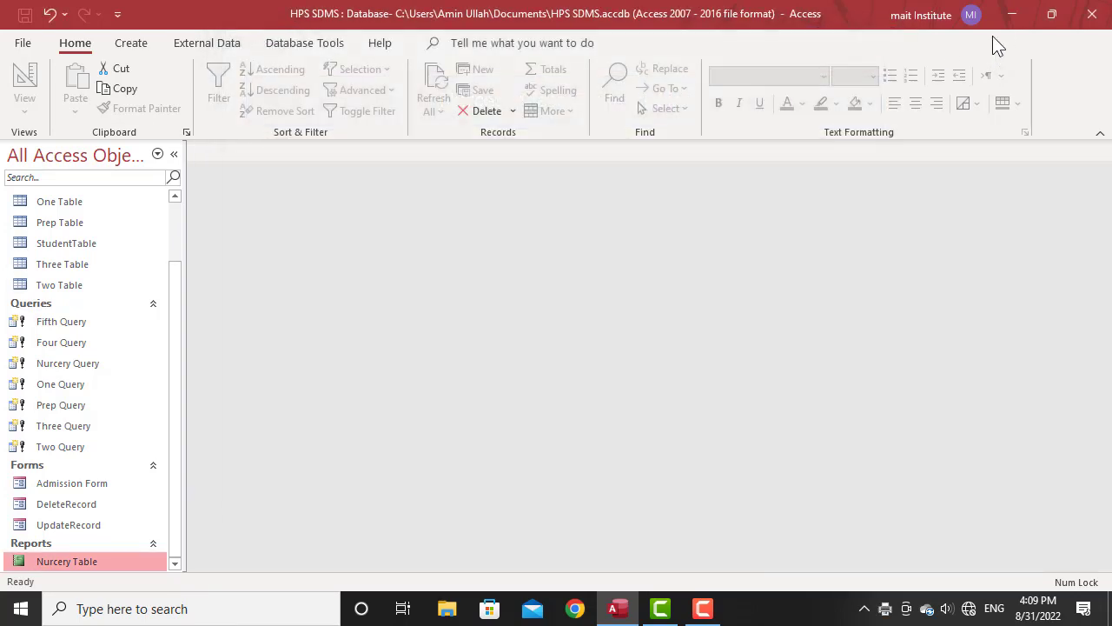
click(1011, 18)
Open test.pdf from the desktop in Edge, scroll through it, then close Edge and restore Access.
double_click(26, 460)
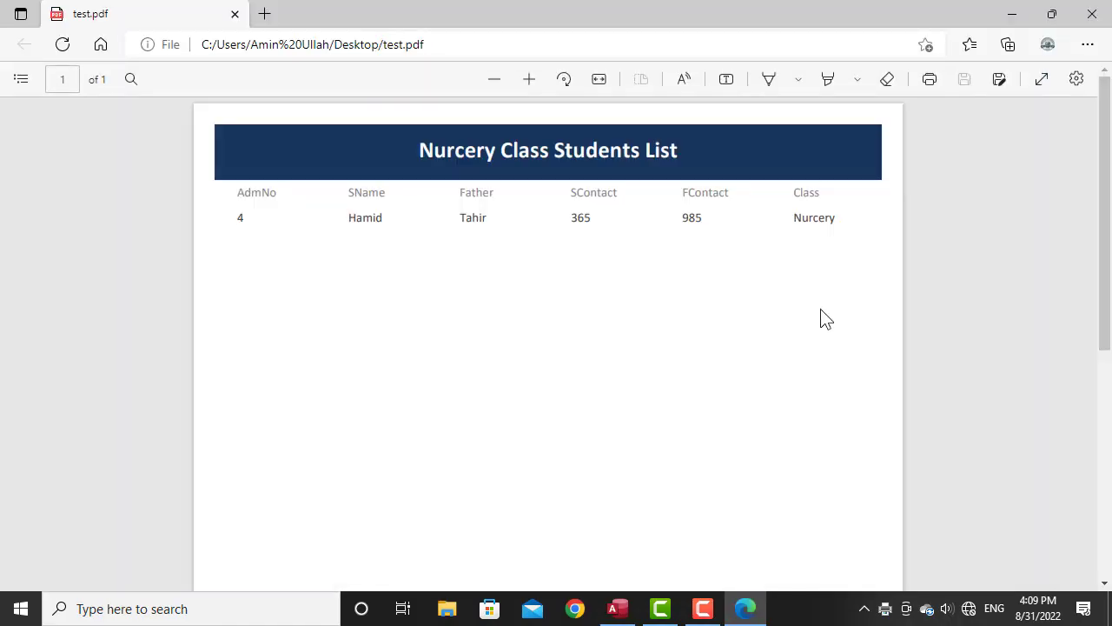
drag(1106, 306, 1110, 491)
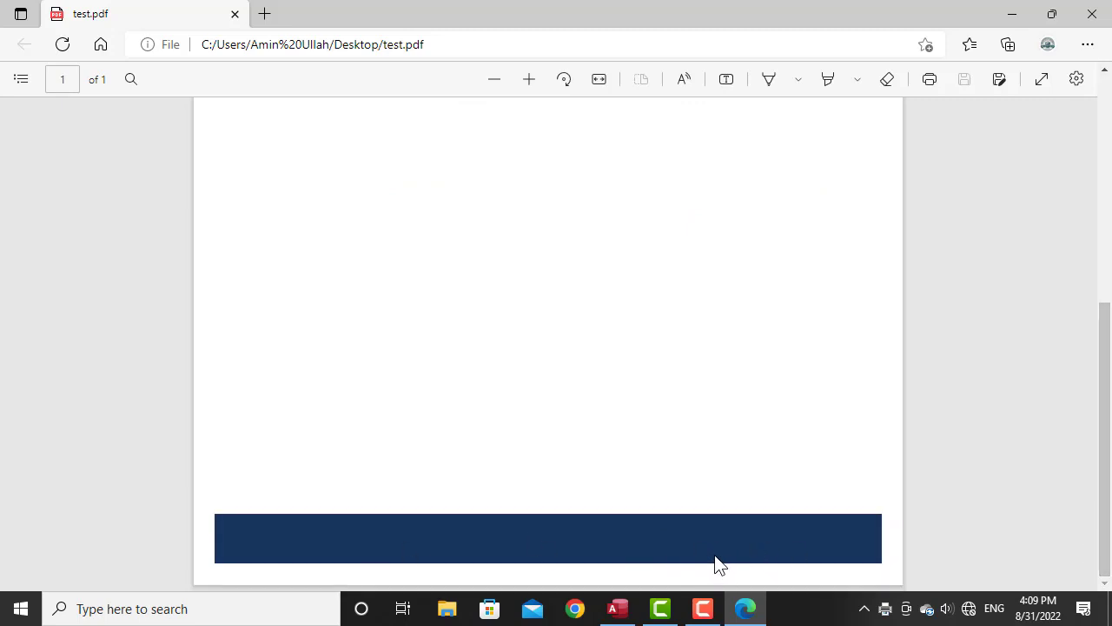
scroll(720, 566, up, 5)
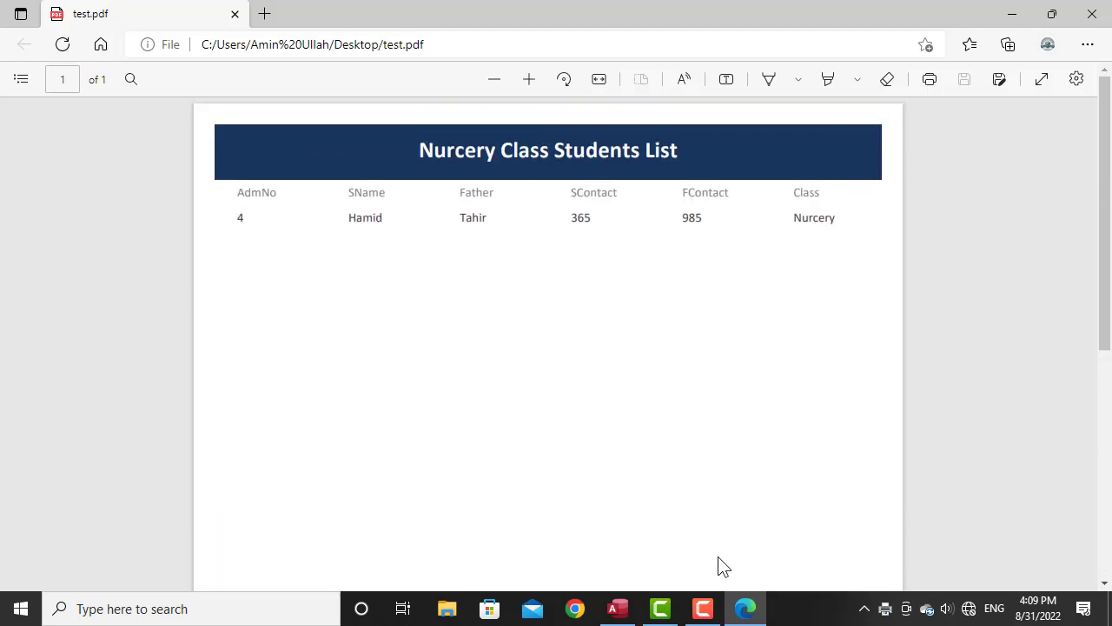
click(1092, 14)
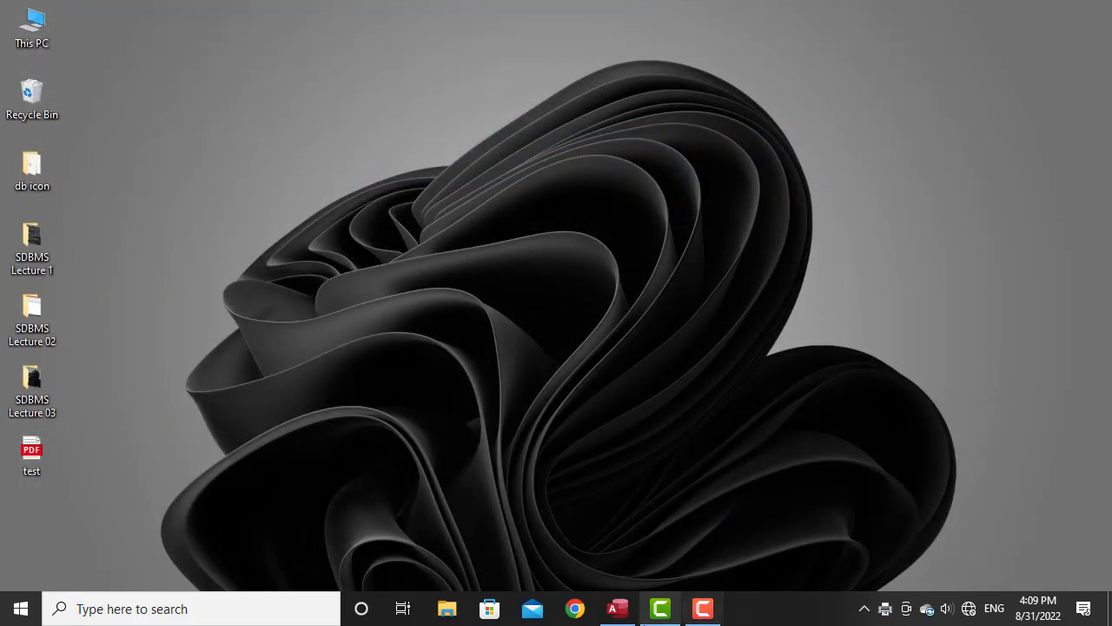
mouse_move(617, 609)
click(631, 570)
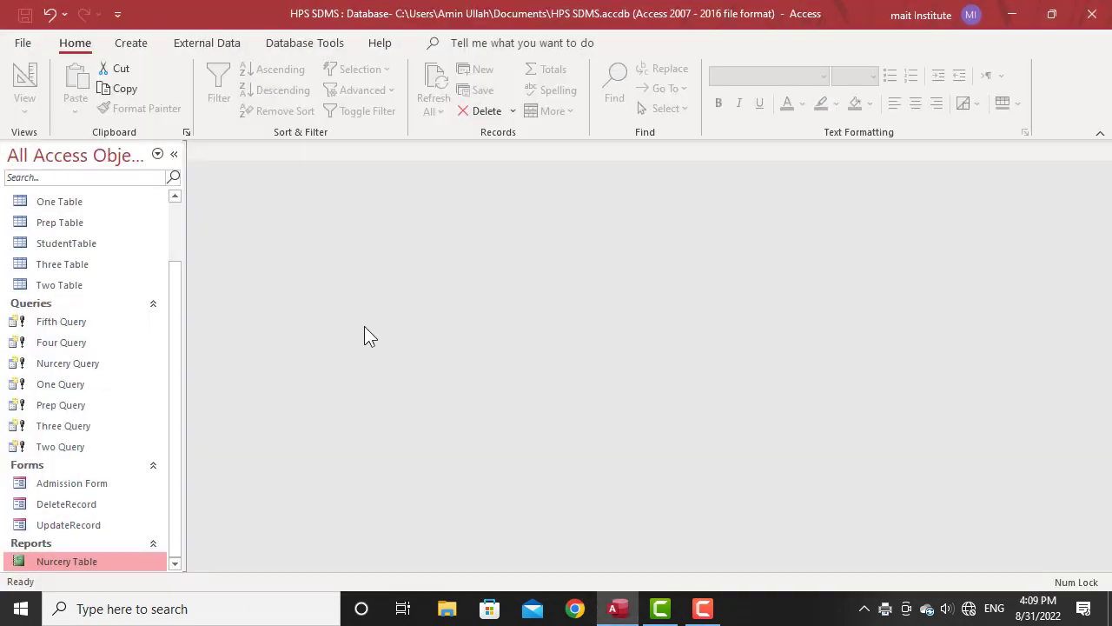
double_click(69, 562)
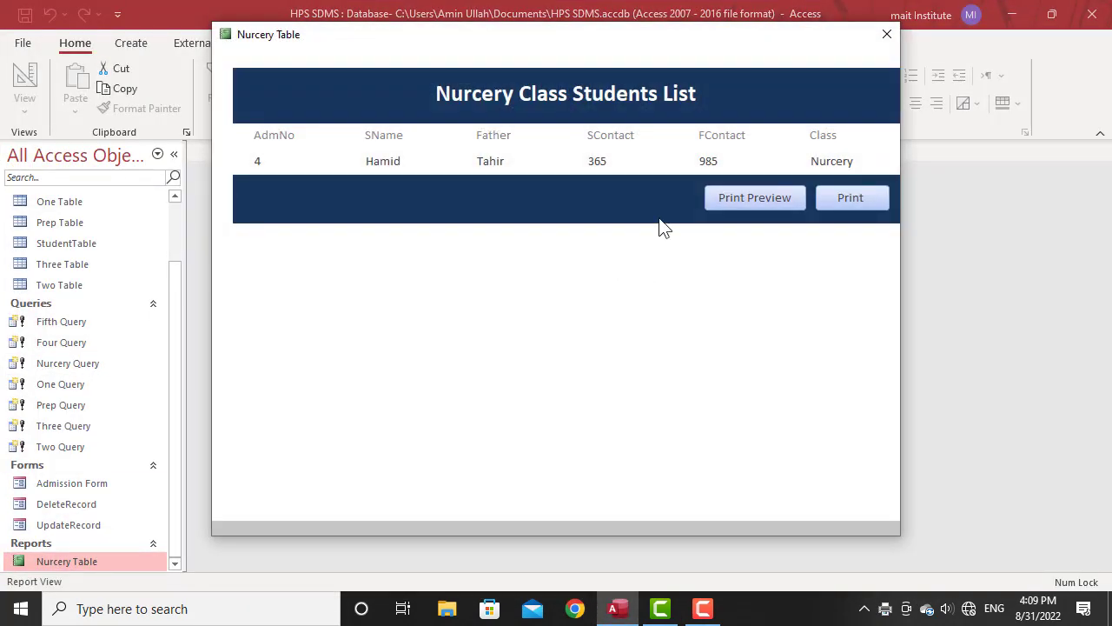
click(777, 197)
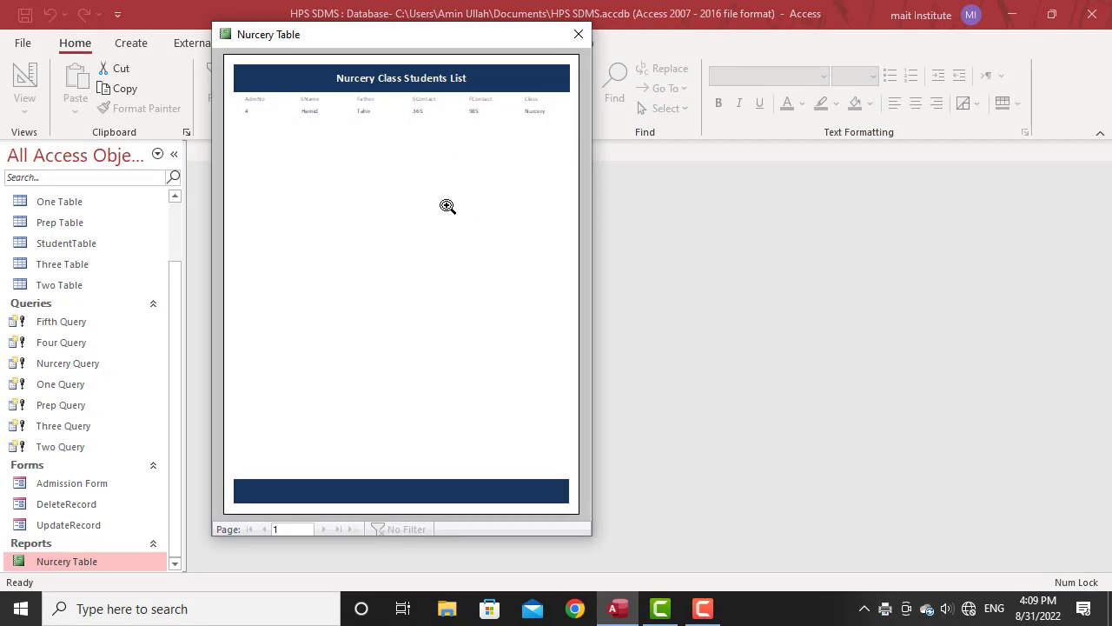
key(ctrl+p)
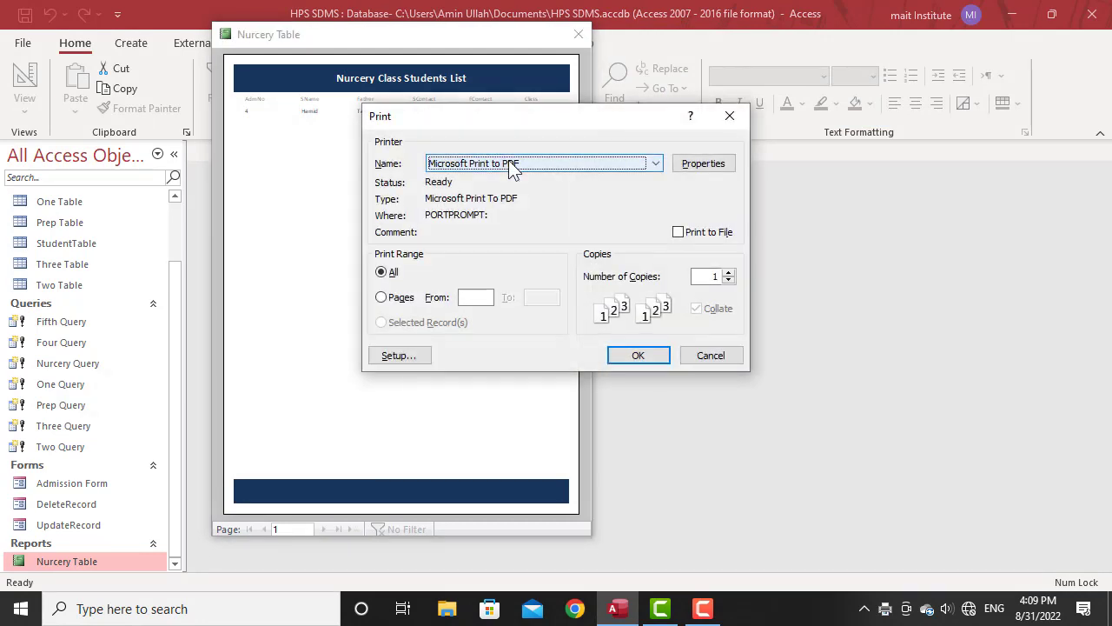
click(508, 167)
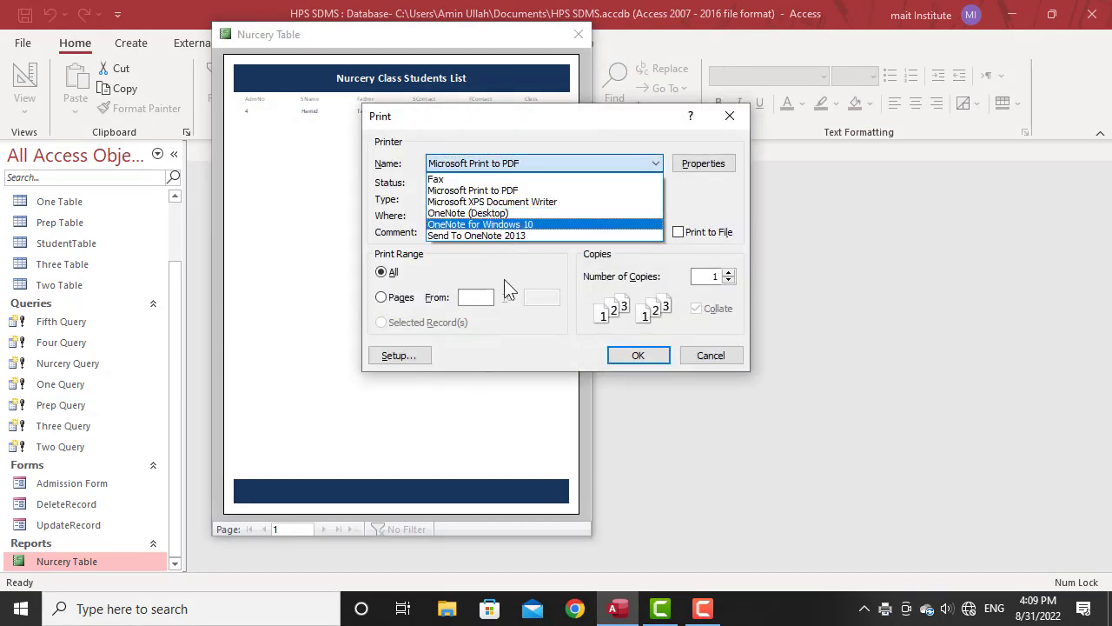
click(755, 360)
click(710, 356)
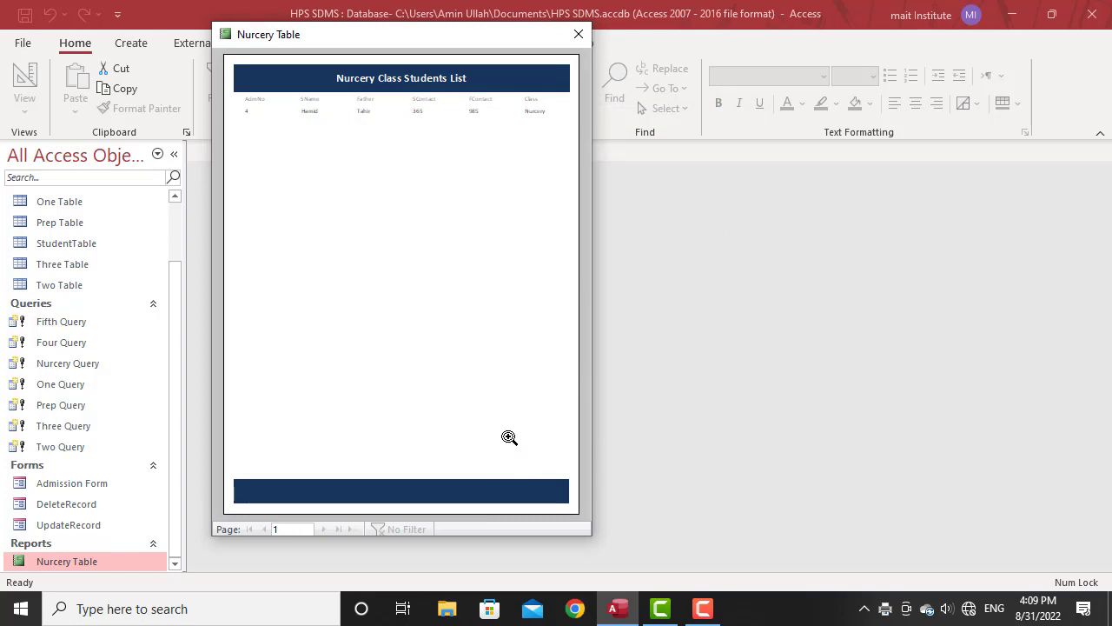
click(579, 34)
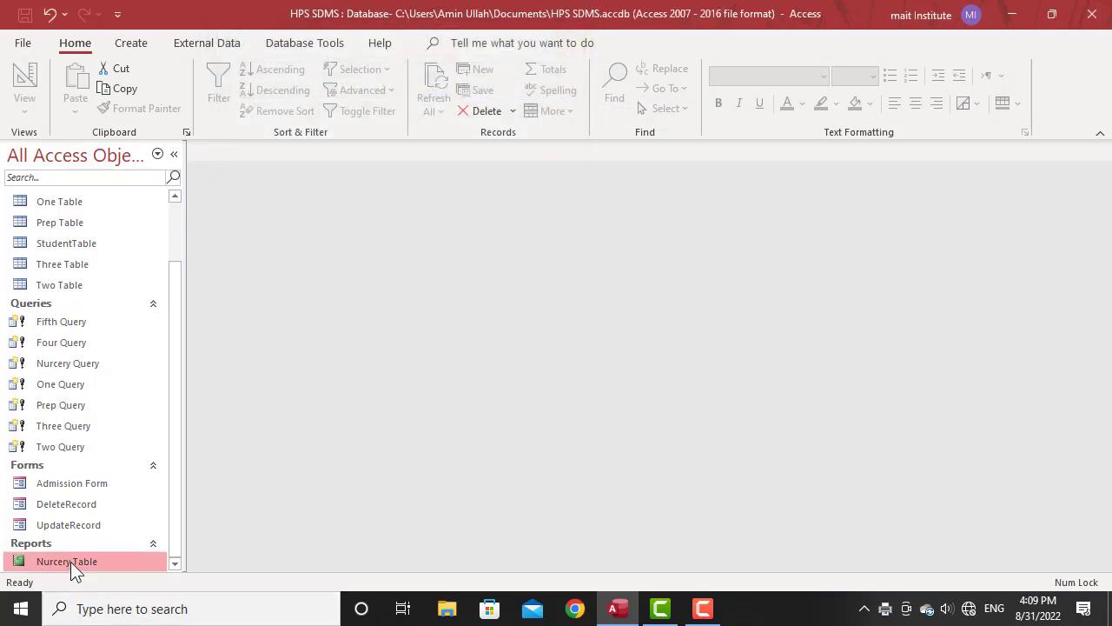
double_click(72, 563)
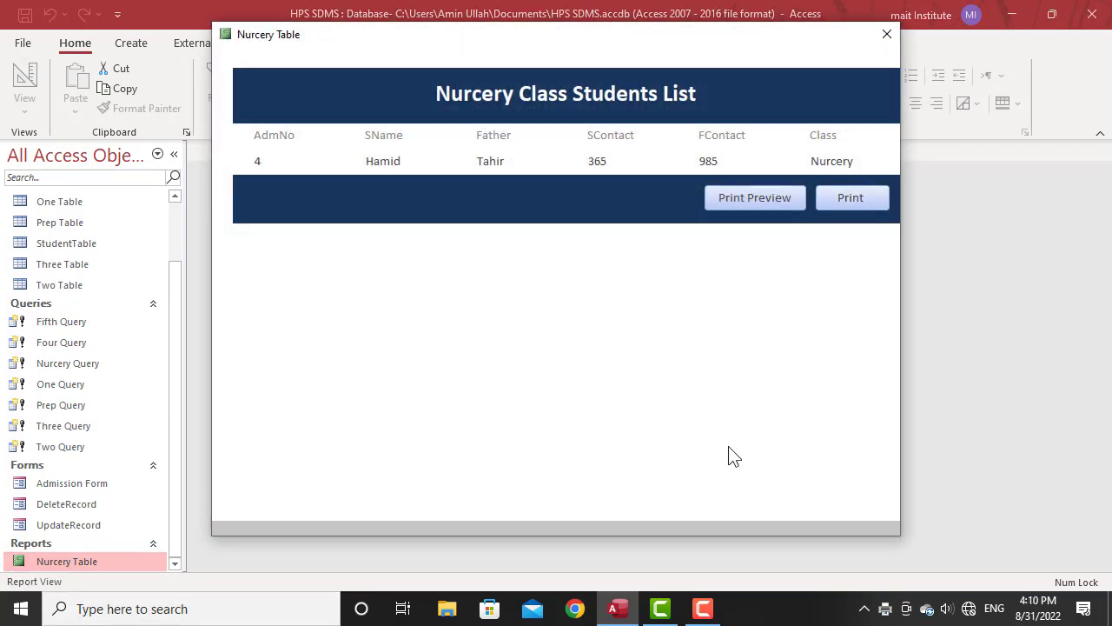
click(887, 37)
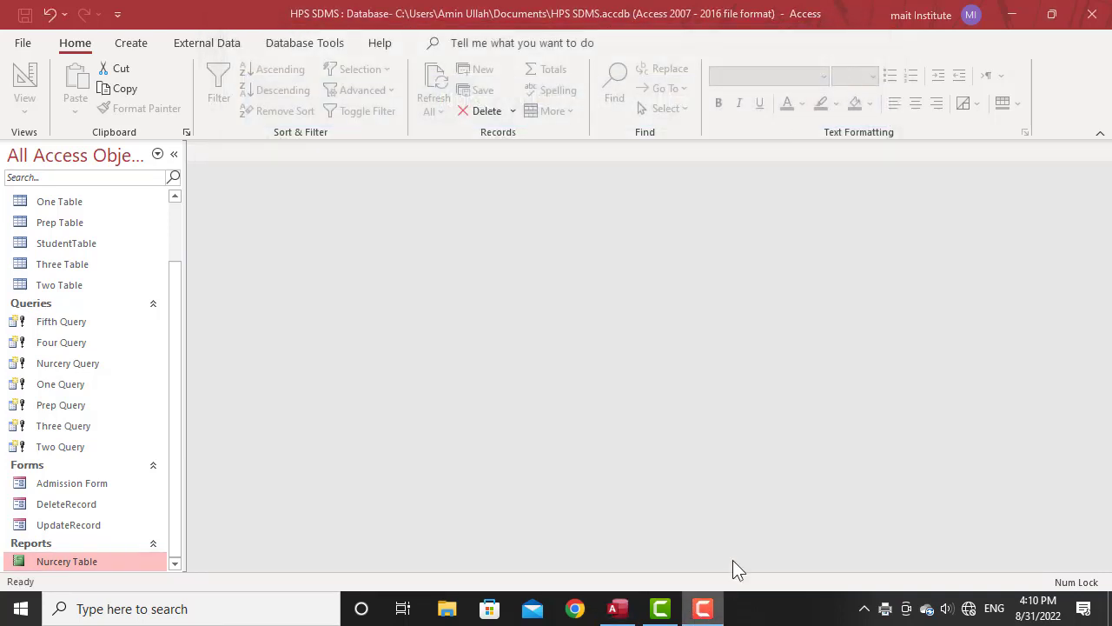